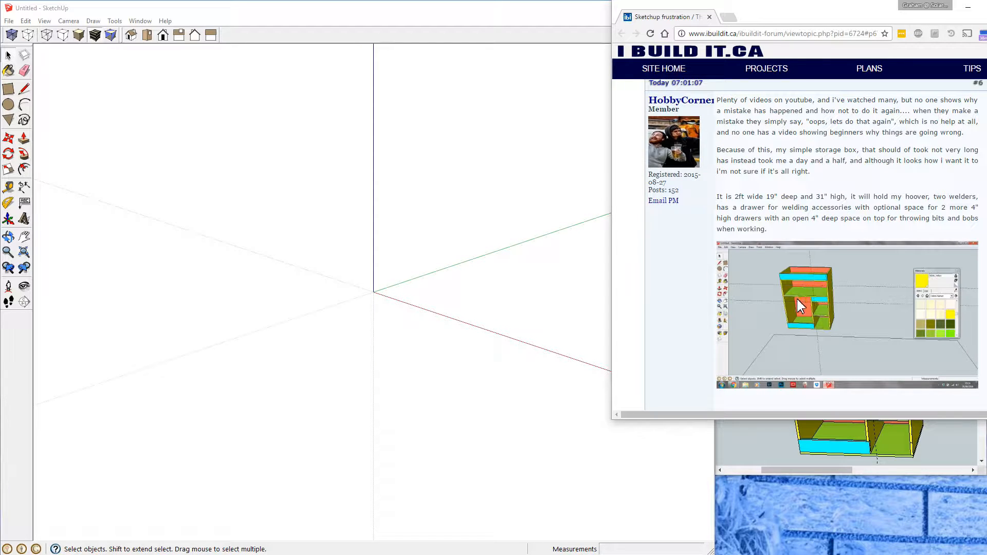
Step: Bring the browser window with the reference cabinet picture forward and switch back to the SketchUp window
{"action": "left_click", "coordinate": [777, 473]}
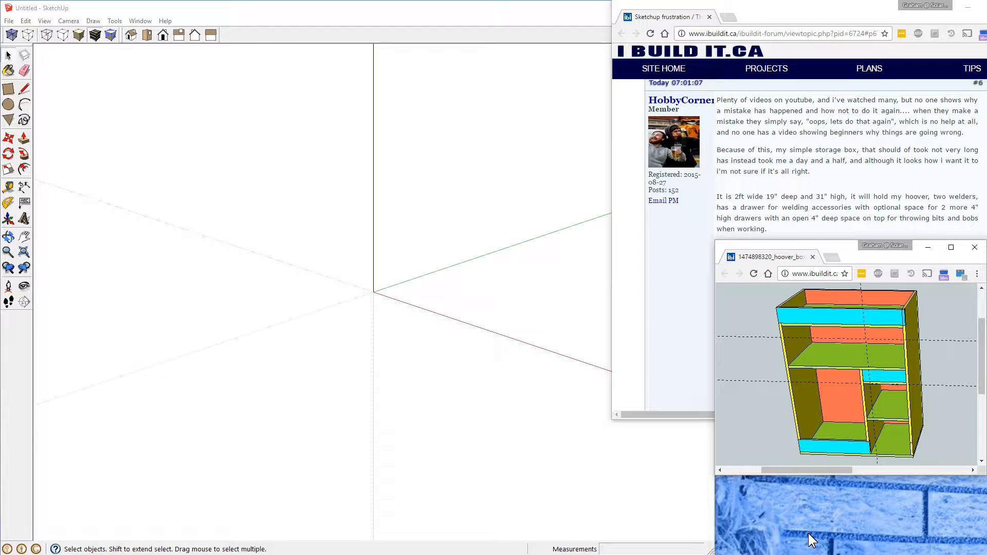
{"action": "left_click", "coordinate": [297, 11]}
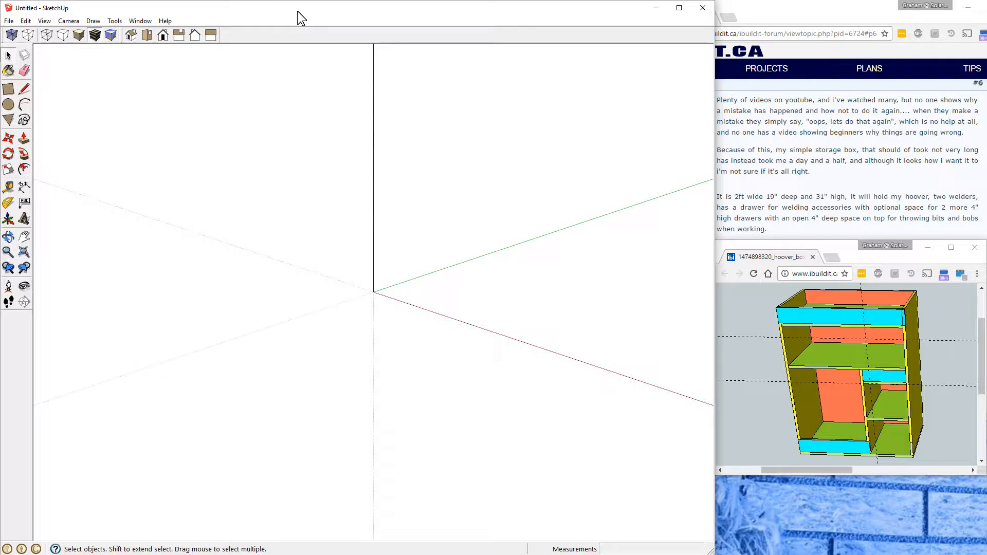
Step: Check which toolbars are enabled, including the Large Tool Set, Styles and Views
{"action": "left_click", "coordinate": [46, 23]}
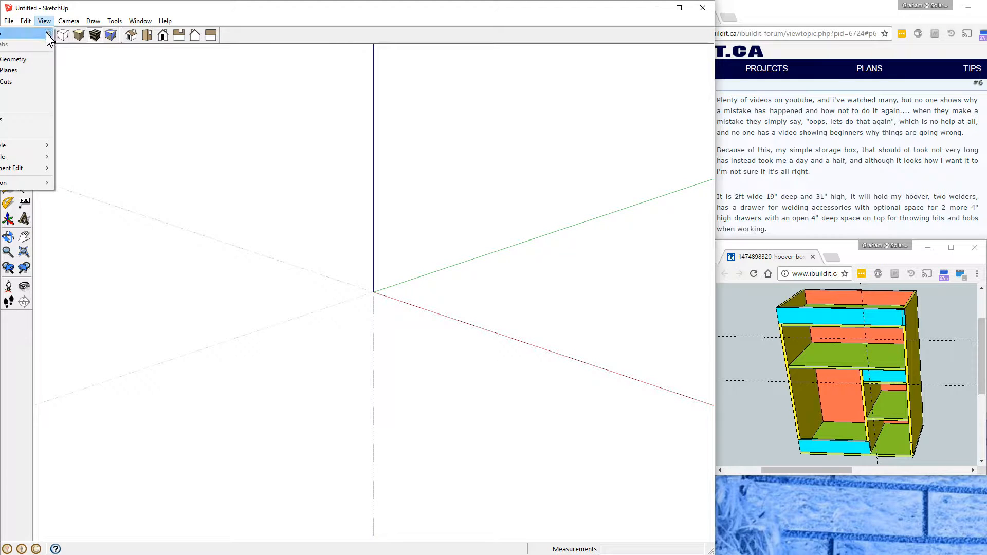
{"action": "mouse_move", "coordinate": [45, 32]}
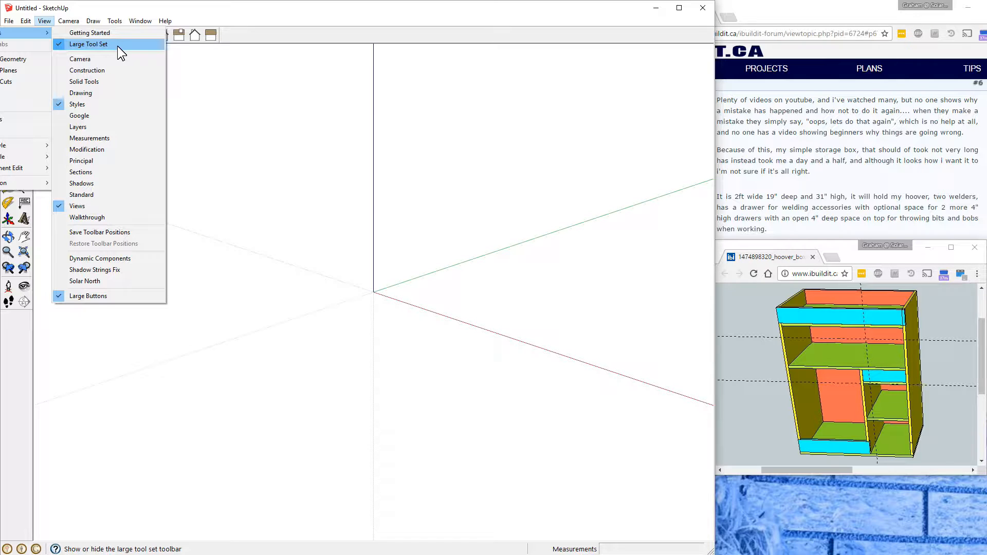
{"action": "left_click", "coordinate": [44, 21]}
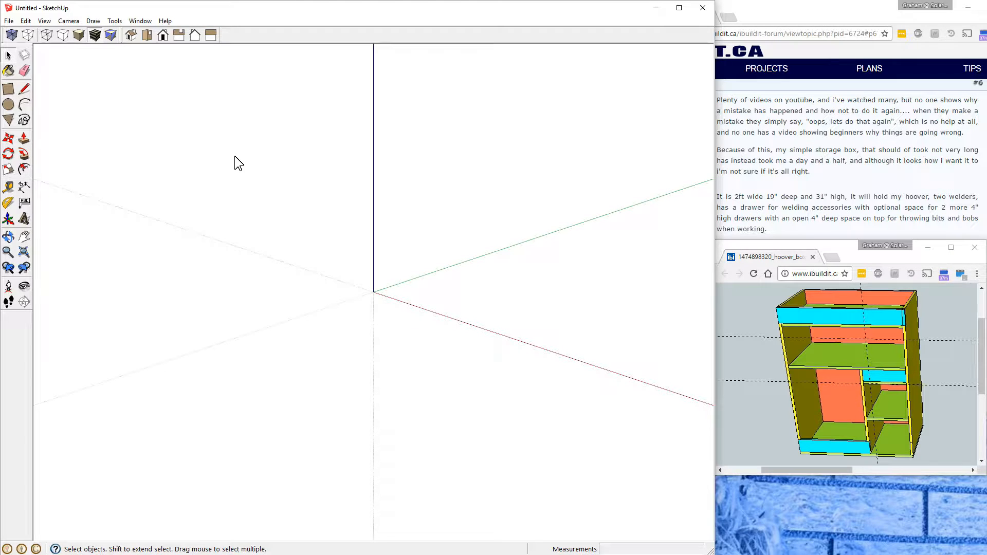
Step: Draw a 19 by 24 inch rectangle on the ground plane, starting at the origin
{"action": "left_click", "coordinate": [11, 89]}
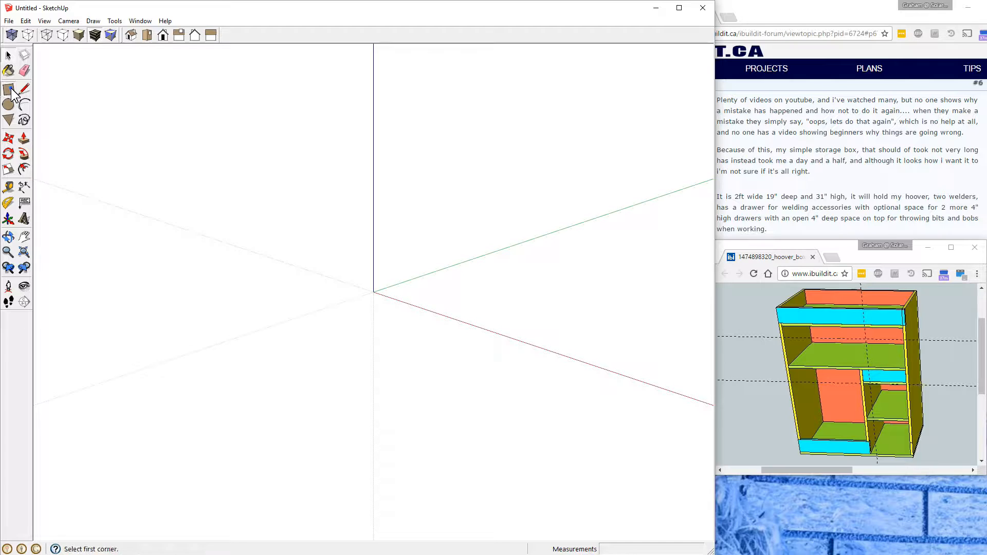
{"action": "left_click", "coordinate": [373, 292]}
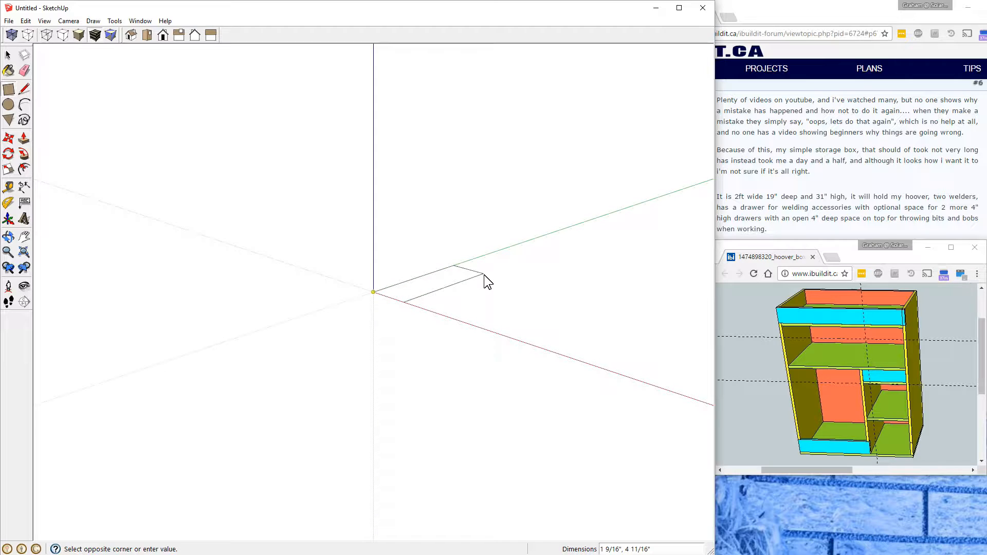
{"action": "left_click", "coordinate": [519, 262]}
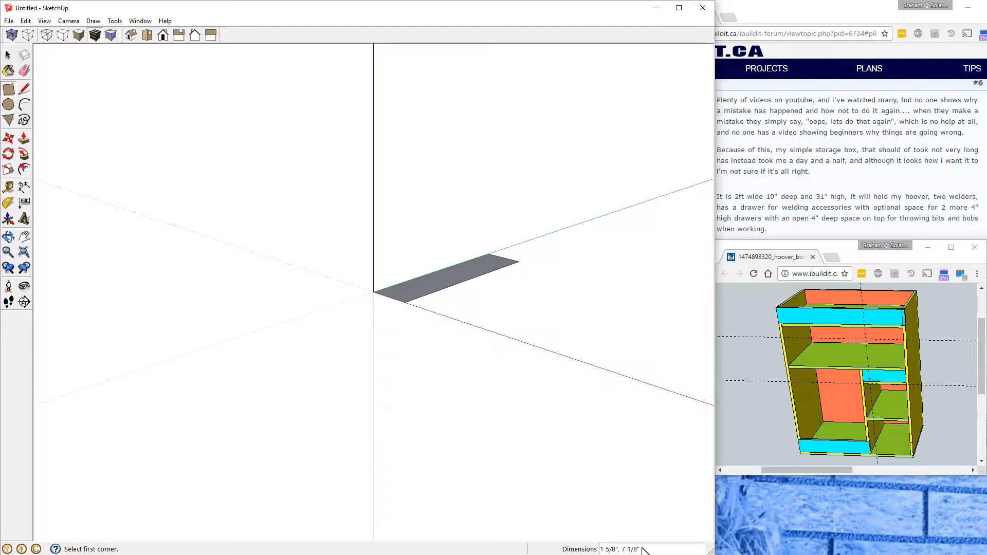
{"action": "type", "text": "19"}
{"action": "key", "text": "Return"}
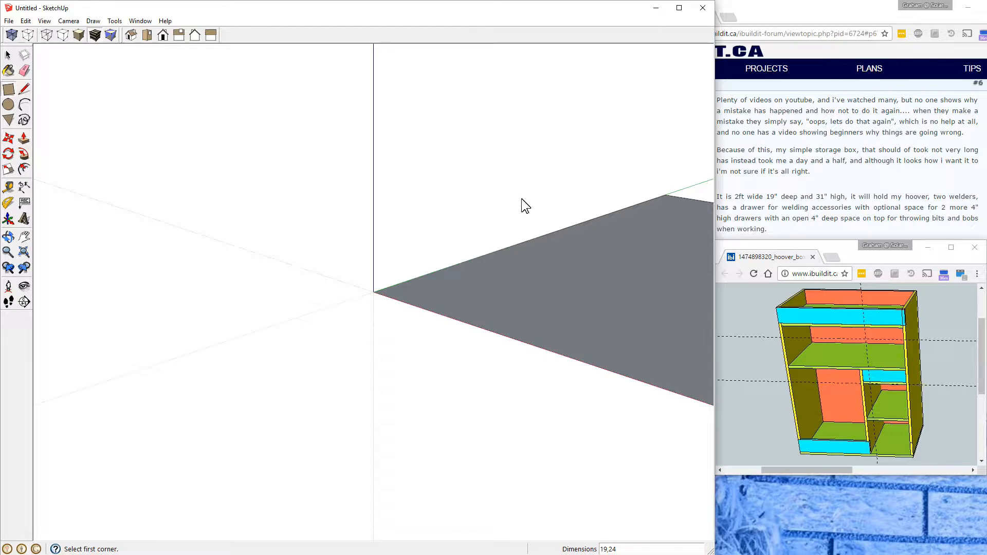
Step: Add linear dimensions to one long edge and one short edge of the base rectangle, placed outside the face
{"action": "scroll", "coordinate": [521, 198], "scroll_direction": "down", "scroll_amount": 1}
{"action": "scroll", "coordinate": [596, 184], "scroll_direction": "down", "scroll_amount": 2}
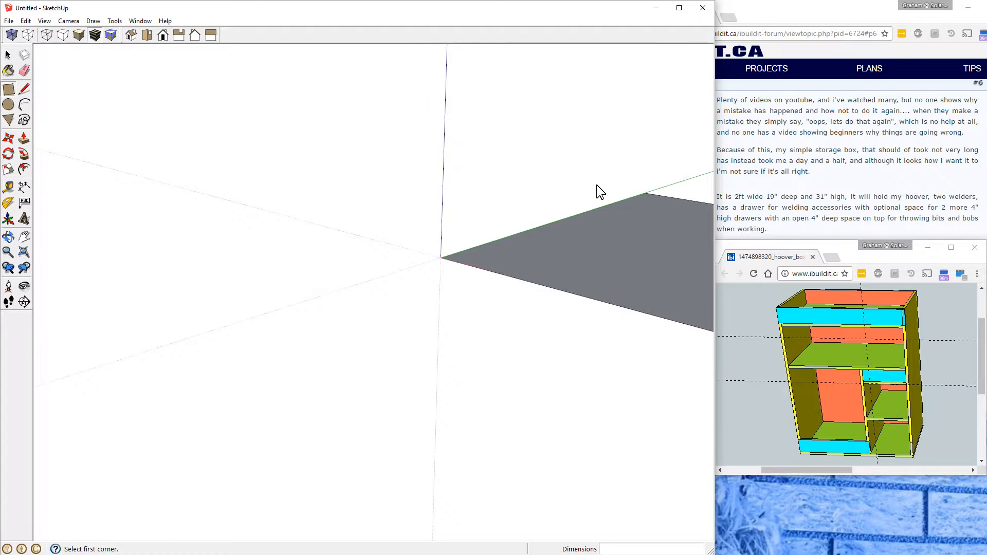
{"action": "scroll", "coordinate": [596, 184], "scroll_direction": "down", "scroll_amount": 4}
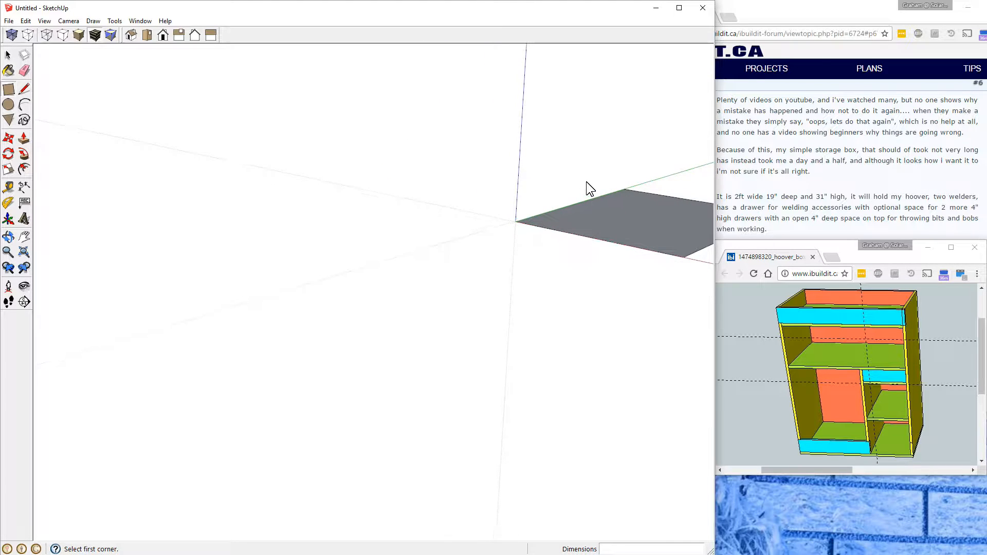
{"action": "left_click", "coordinate": [25, 236]}
{"action": "mouse_move", "coordinate": [614, 230]}
{"action": "left_mouse_down"}
{"action": "mouse_move", "coordinate": [337, 421]}
{"action": "mouse_move", "coordinate": [332, 439]}
{"action": "left_mouse_up"}
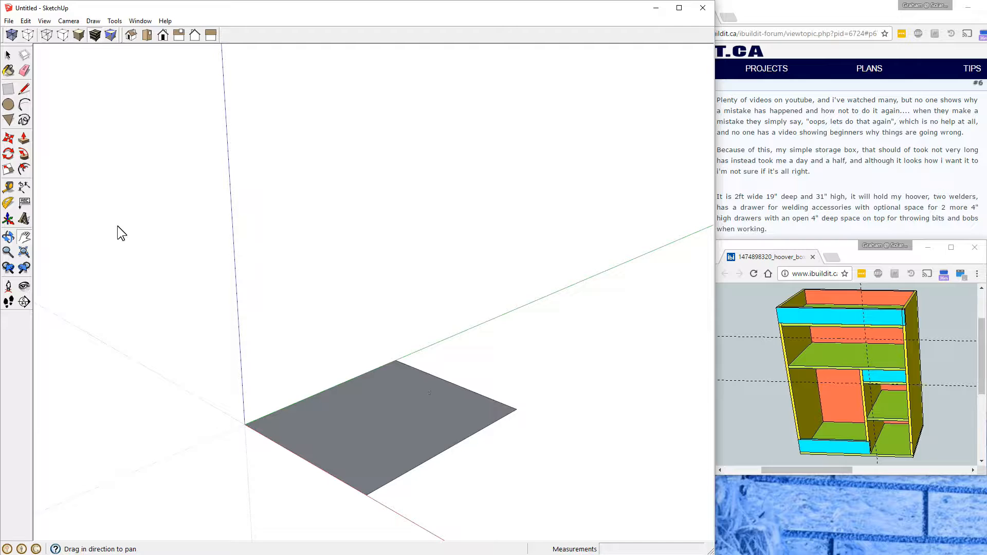
{"action": "left_click", "coordinate": [25, 187]}
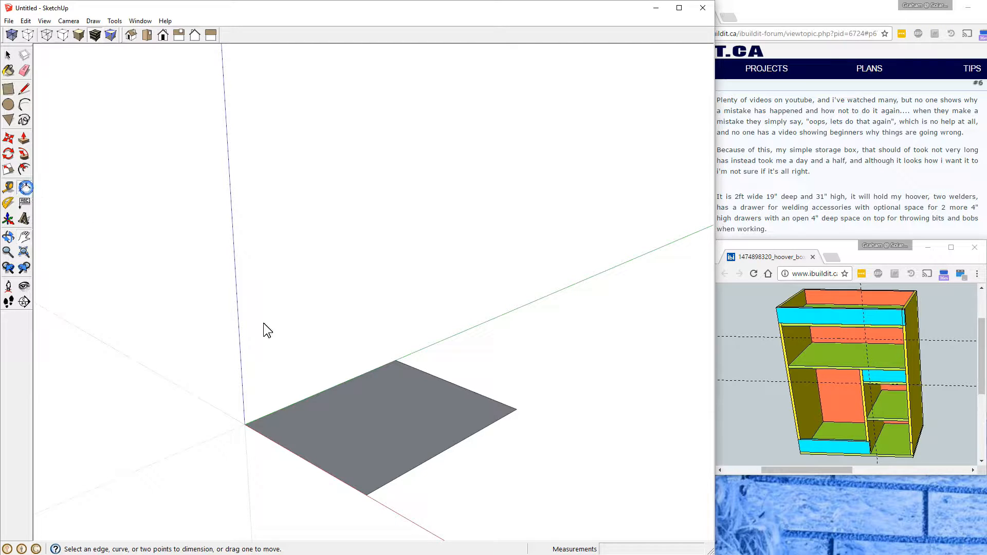
{"action": "left_click", "coordinate": [366, 496]}
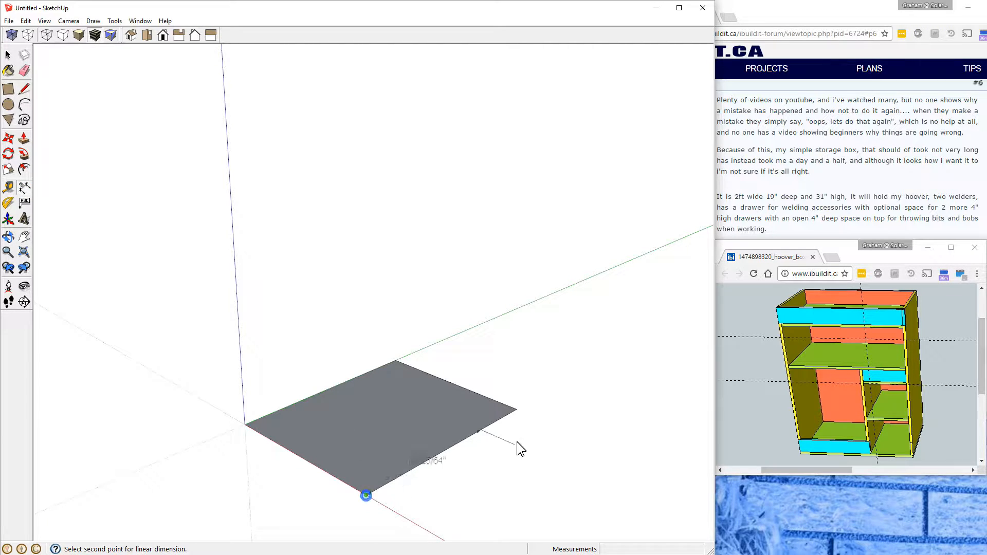
{"action": "left_click", "coordinate": [516, 409]}
{"action": "left_click", "coordinate": [541, 436]}
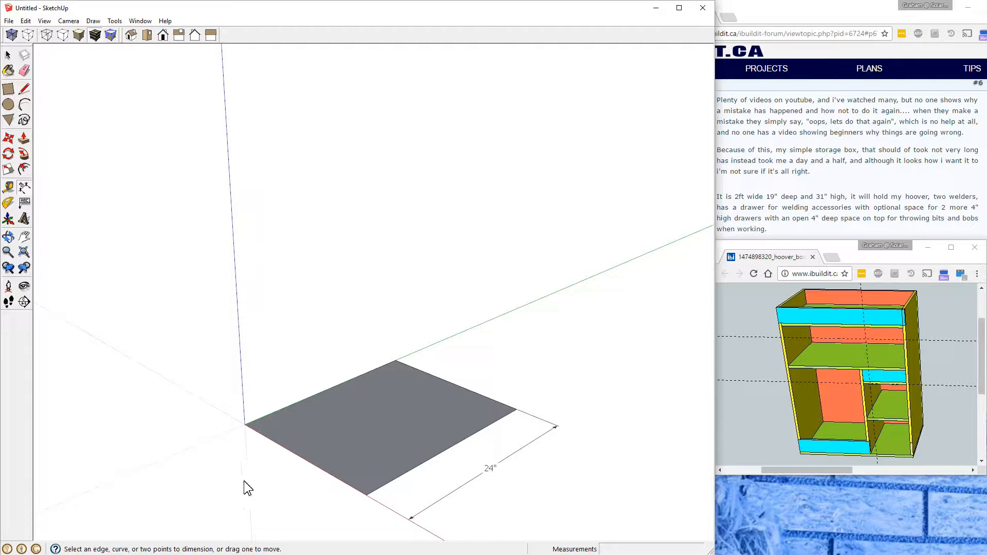
{"action": "left_click", "coordinate": [245, 424]}
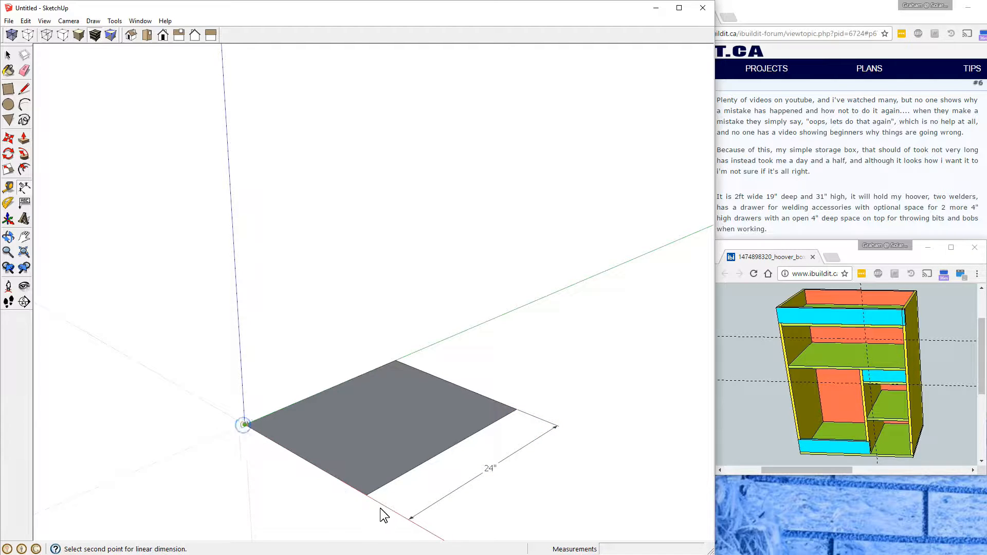
{"action": "left_click", "coordinate": [364, 495]}
{"action": "left_click", "coordinate": [318, 517]}
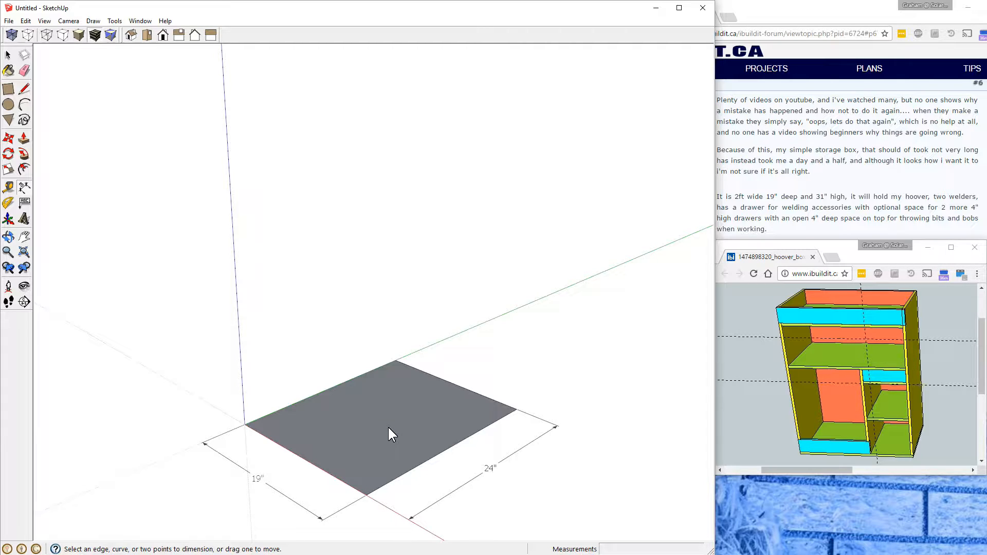
Step: Extrude the base rectangle upward to a height of 31 inches with Push/Pull
{"action": "left_click", "coordinate": [8, 54]}
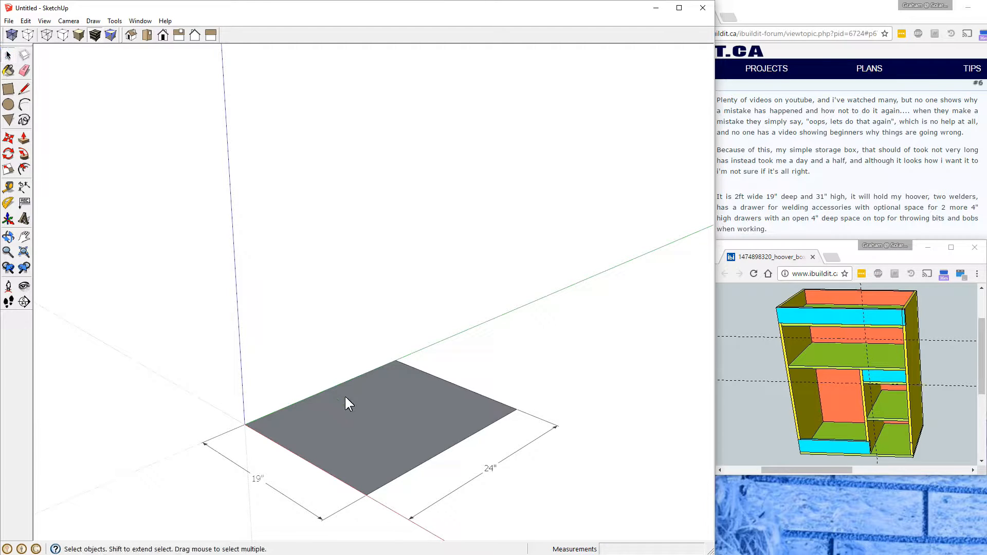
{"action": "left_click", "coordinate": [382, 424]}
{"action": "left_click", "coordinate": [24, 138]}
{"action": "left_click", "coordinate": [390, 427]}
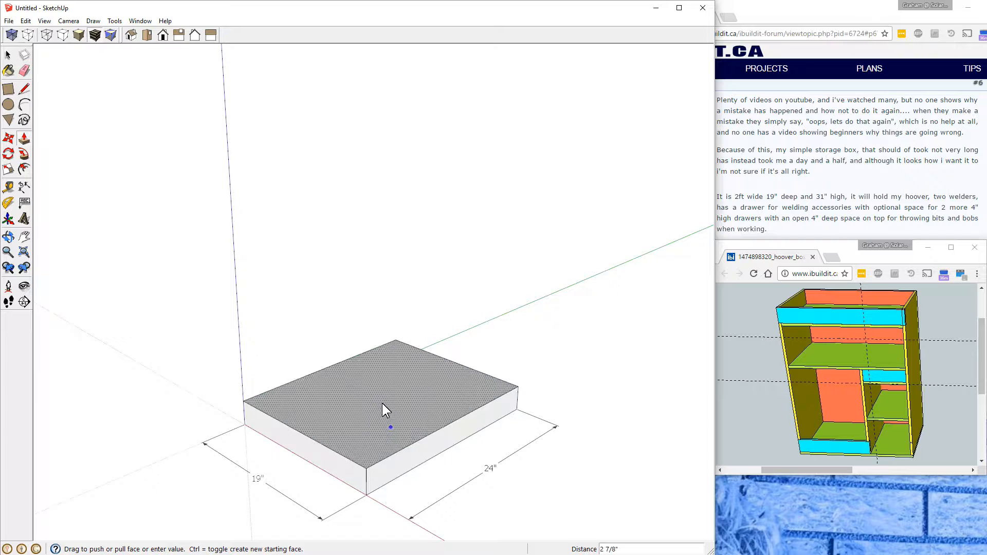
{"action": "left_click", "coordinate": [378, 365]}
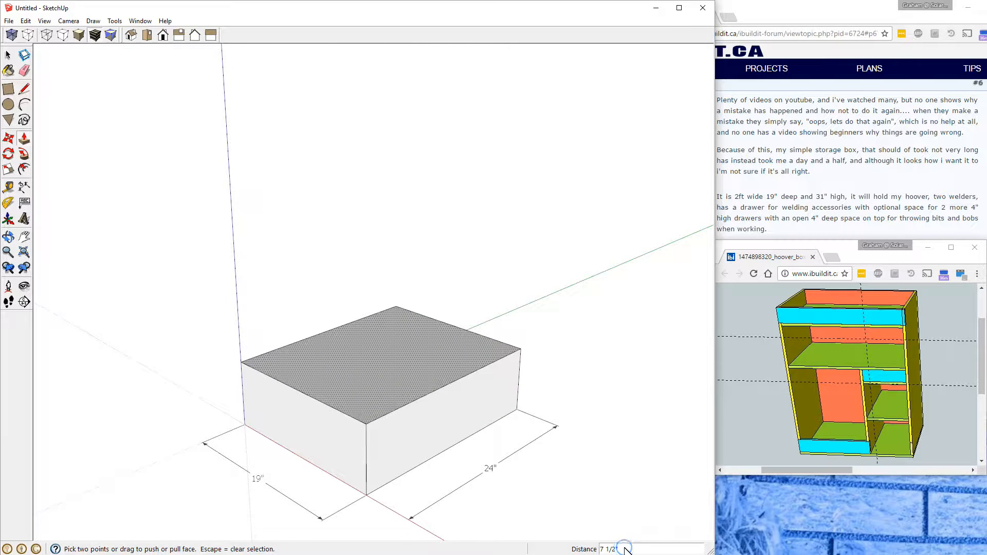
{"action": "type", "text": "31"}
{"action": "key", "text": "Return"}
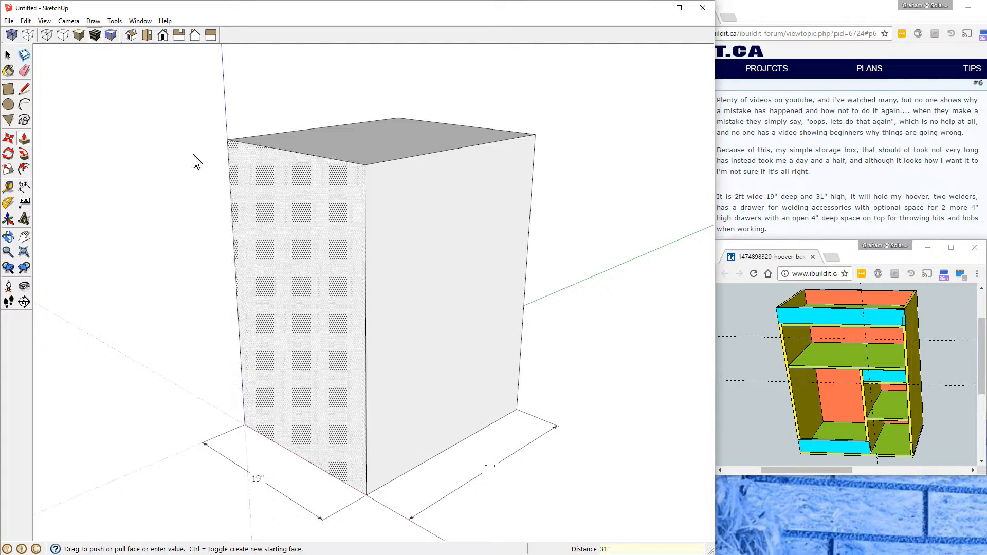
Step: Select the entire box with all its faces and edges and make it a component, keeping the default settings
{"action": "left_click", "coordinate": [8, 54]}
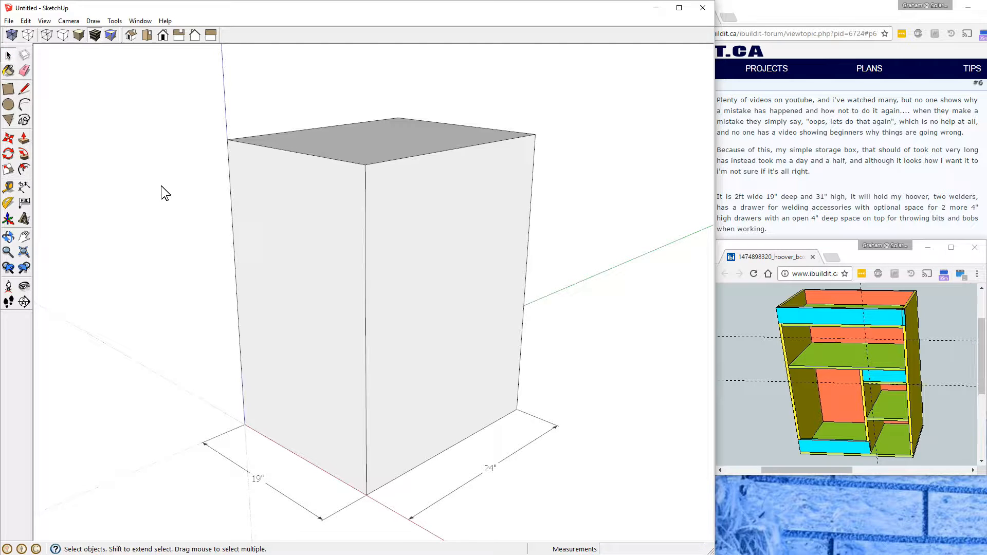
{"action": "left_click", "coordinate": [425, 297]}
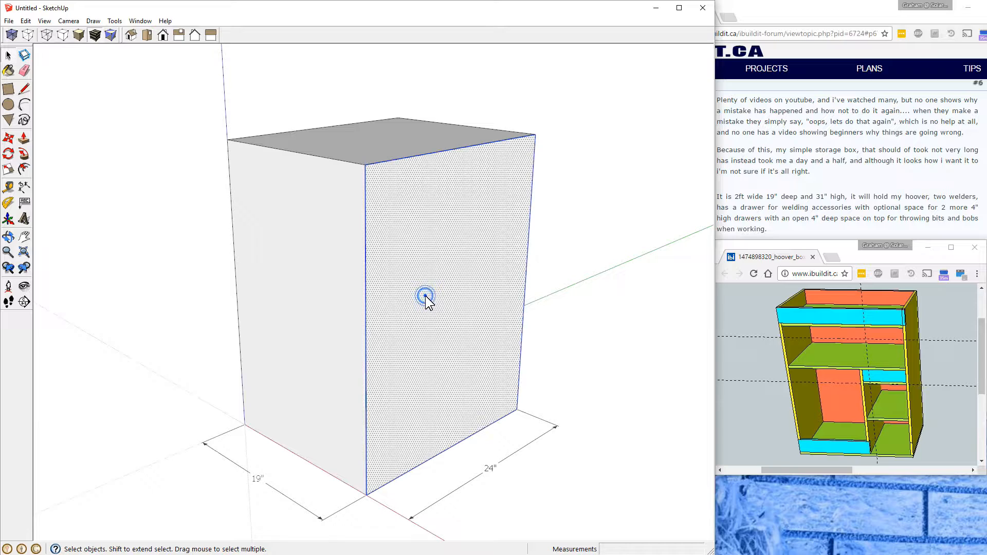
{"action": "triple_click", "coordinate": [425, 297]}
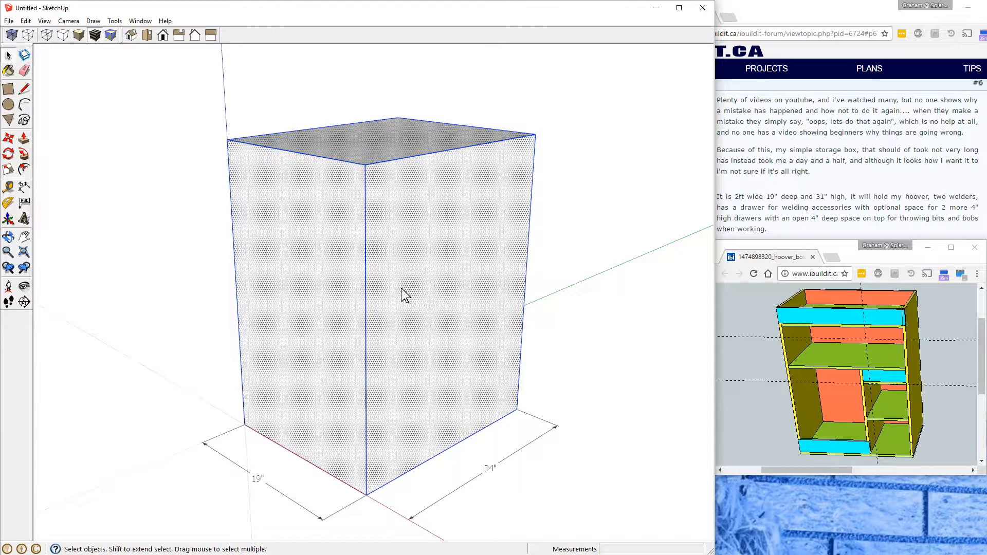
{"action": "left_click", "coordinate": [26, 20]}
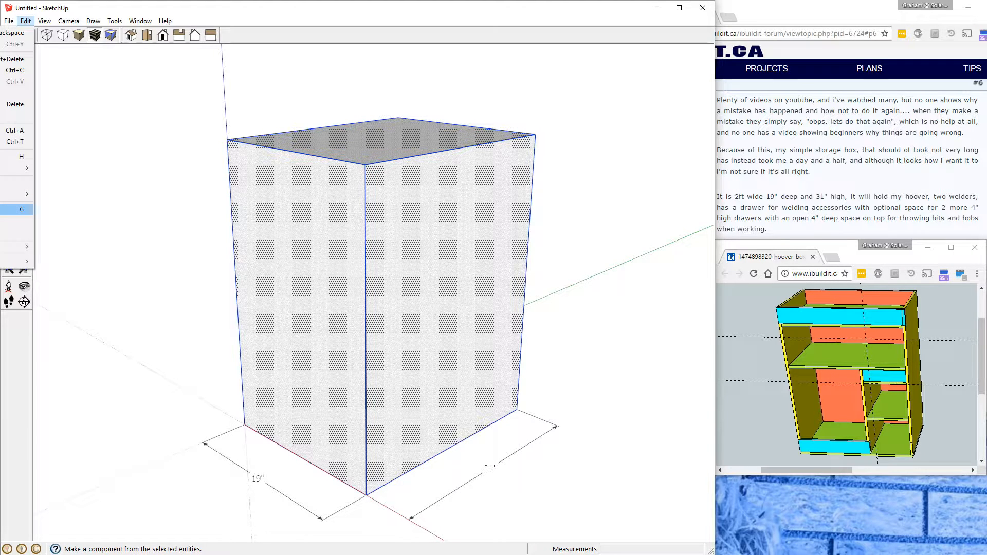
{"action": "left_click", "coordinate": [16, 209]}
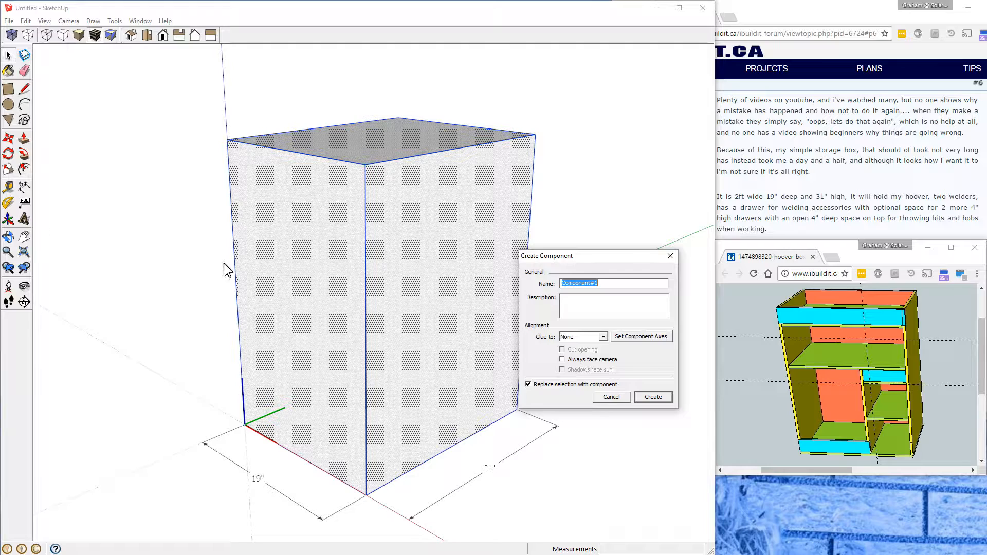
{"action": "left_click", "coordinate": [656, 397]}
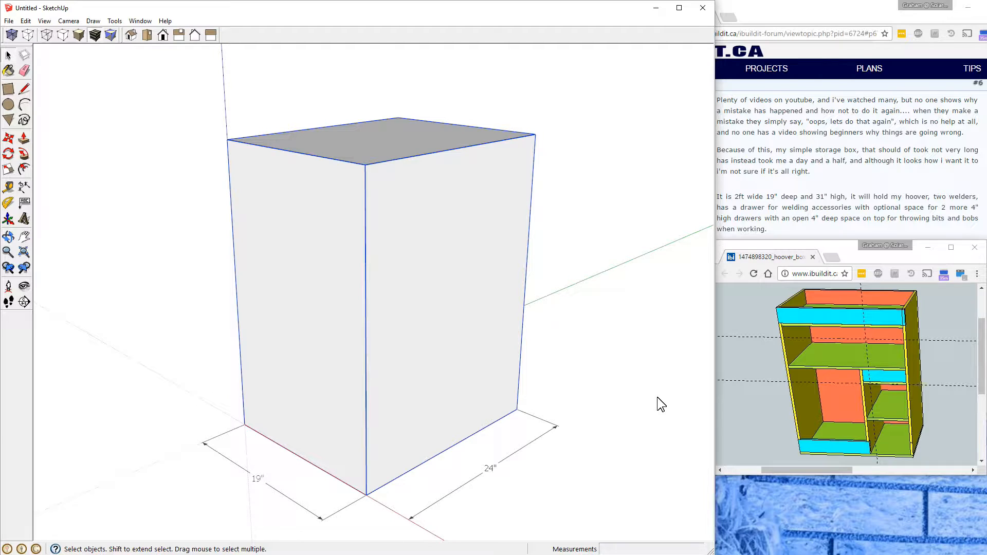
Step: Dimension the box's height along the vertical edge at the origin, placing the dimension outside the box
{"action": "left_click", "coordinate": [22, 186]}
{"action": "left_click", "coordinate": [226, 140]}
{"action": "left_click", "coordinate": [243, 424]}
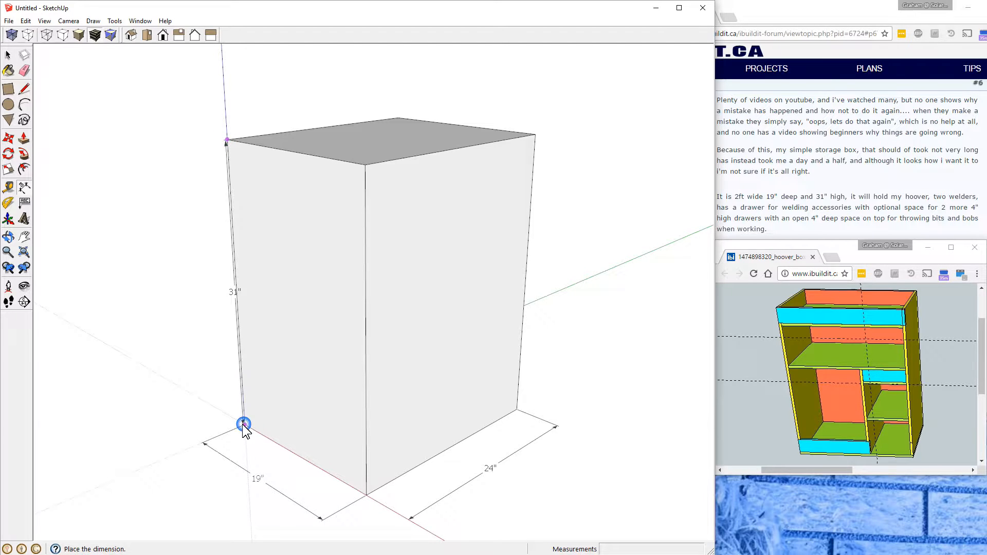
{"action": "left_click", "coordinate": [199, 440]}
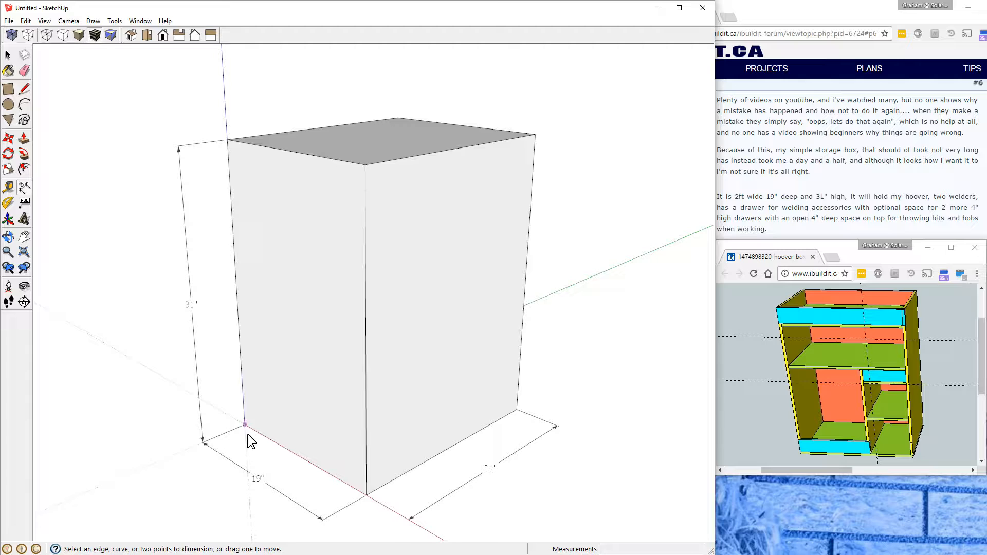
Step: Edit the box component and delete all six of its faces, leaving only the edge framework, and exit the component
{"action": "left_click", "coordinate": [8, 54]}
{"action": "double_click", "coordinate": [430, 271]}
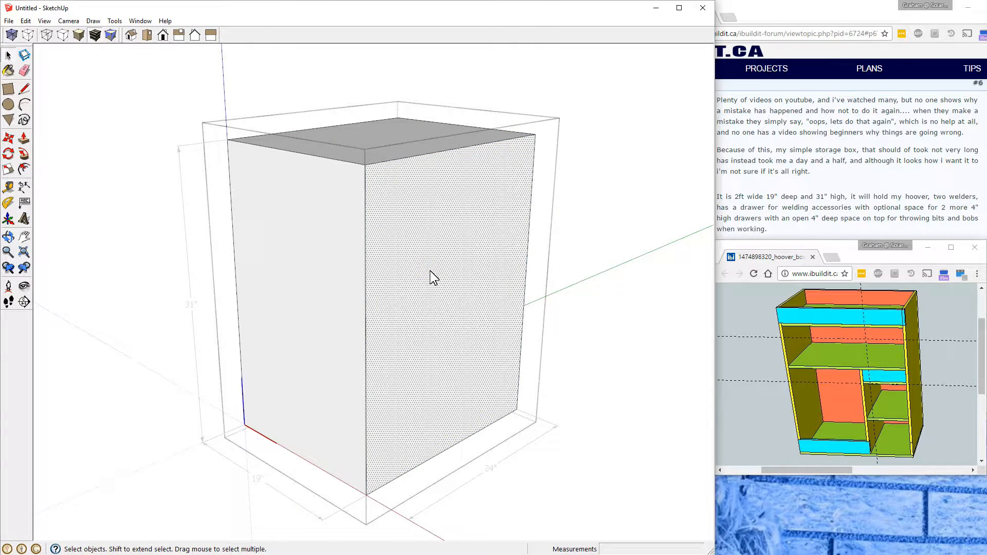
{"action": "key", "text": "Delete"}
{"action": "left_click", "coordinate": [456, 275]}
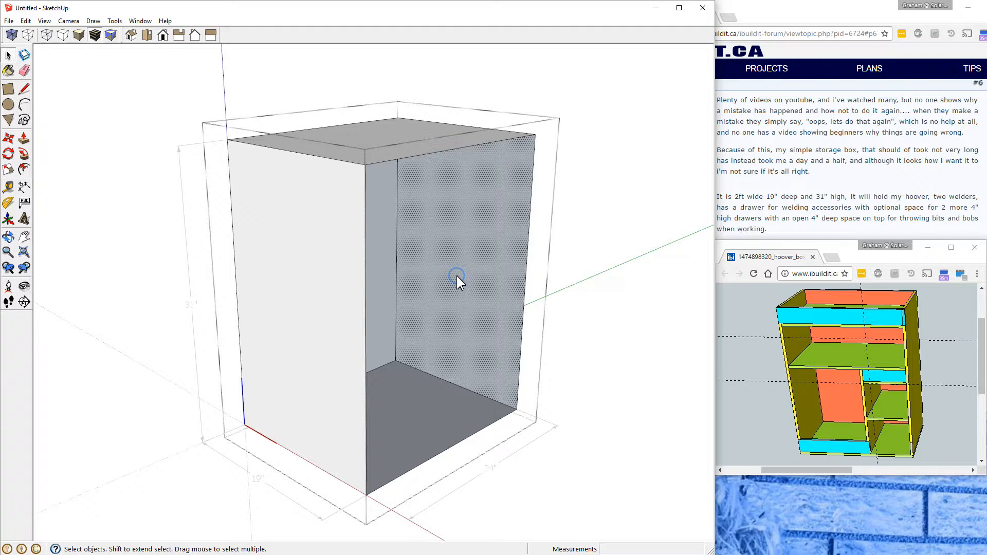
{"action": "key", "text": "Delete"}
{"action": "left_click", "coordinate": [368, 264]}
{"action": "key", "text": "Delete"}
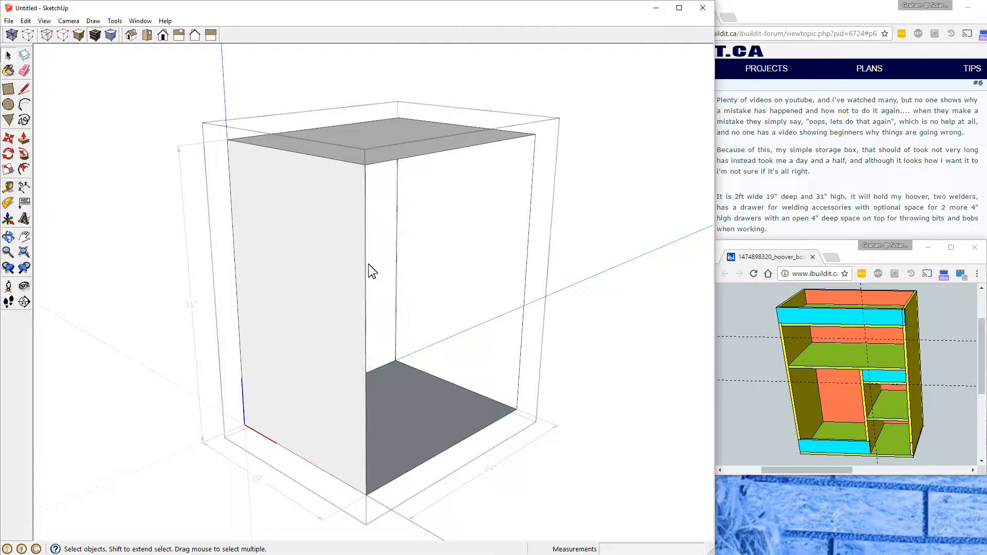
{"action": "left_click", "coordinate": [326, 301]}
{"action": "key", "text": "Delete"}
{"action": "left_click", "coordinate": [387, 417]}
{"action": "key", "text": "Delete"}
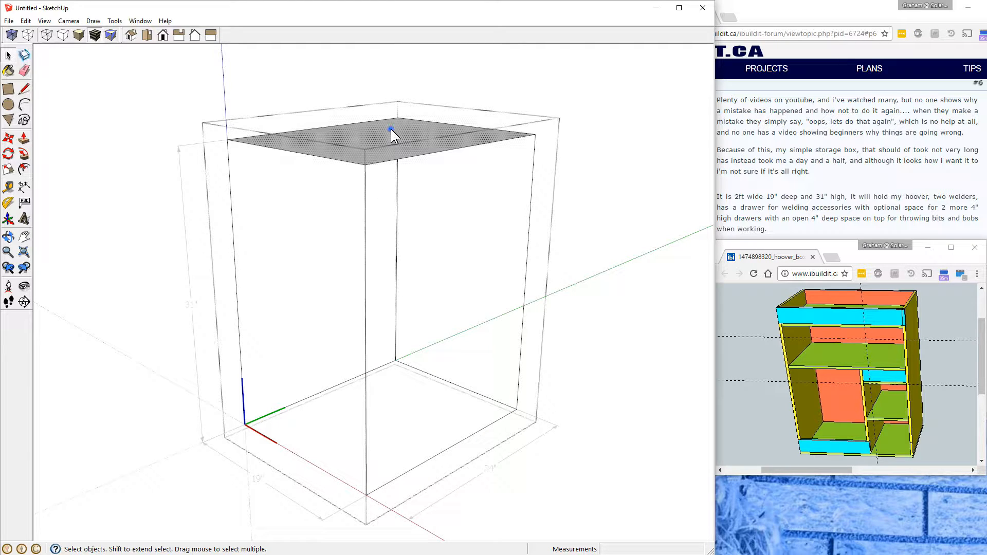
{"action": "left_click", "coordinate": [391, 129]}
{"action": "key", "text": "Delete"}
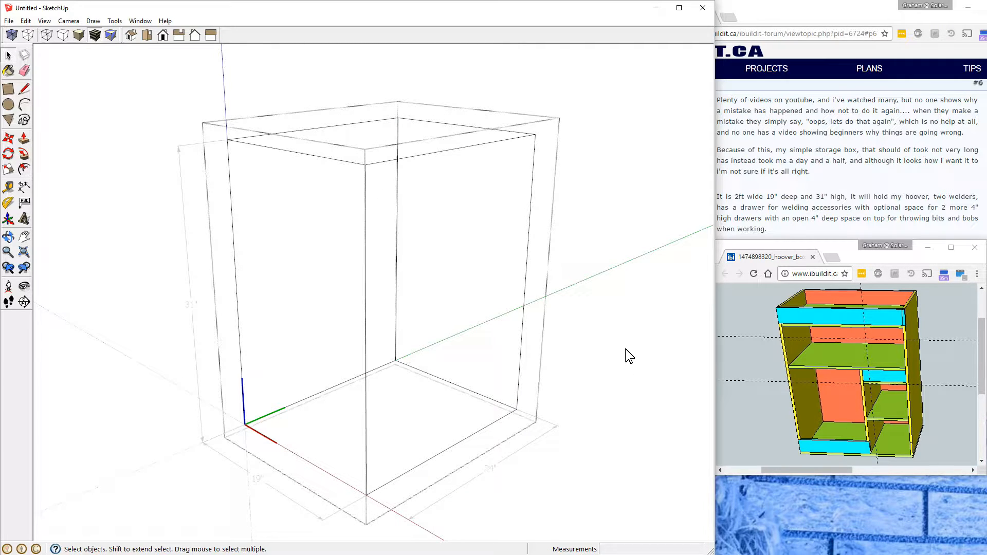
{"action": "left_click", "coordinate": [625, 349]}
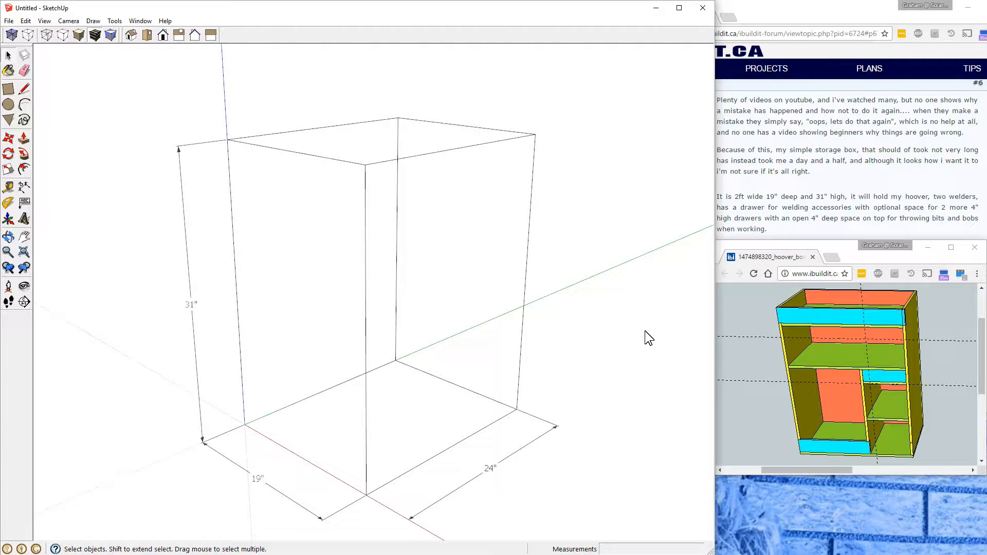
Step: Draw a 31 by 24 inch rectangle filling the back of the wireframe, from the origin to the diagonally opposite upper corner
{"action": "middle_click_drag", "start_coordinate": [645, 326], "coordinate": [625, 340]}
{"action": "middle_click_drag", "start_coordinate": [523, 488], "coordinate": [566, 357]}
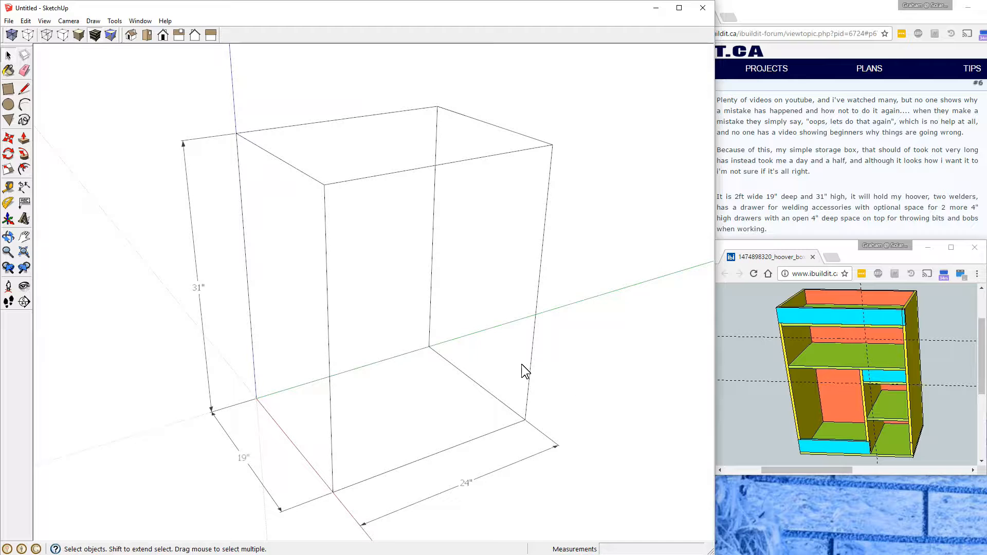
{"action": "left_click", "coordinate": [8, 90]}
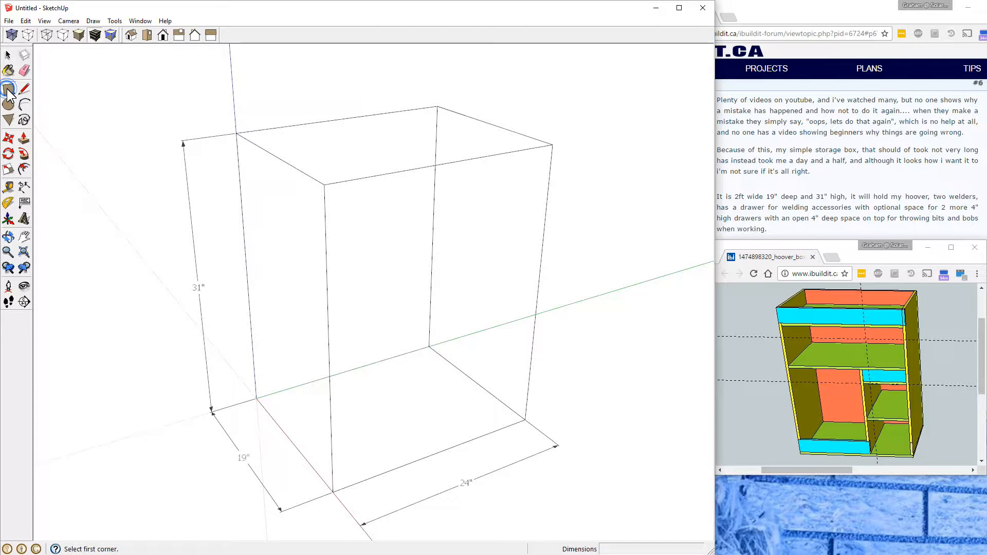
{"action": "left_click", "coordinate": [257, 398]}
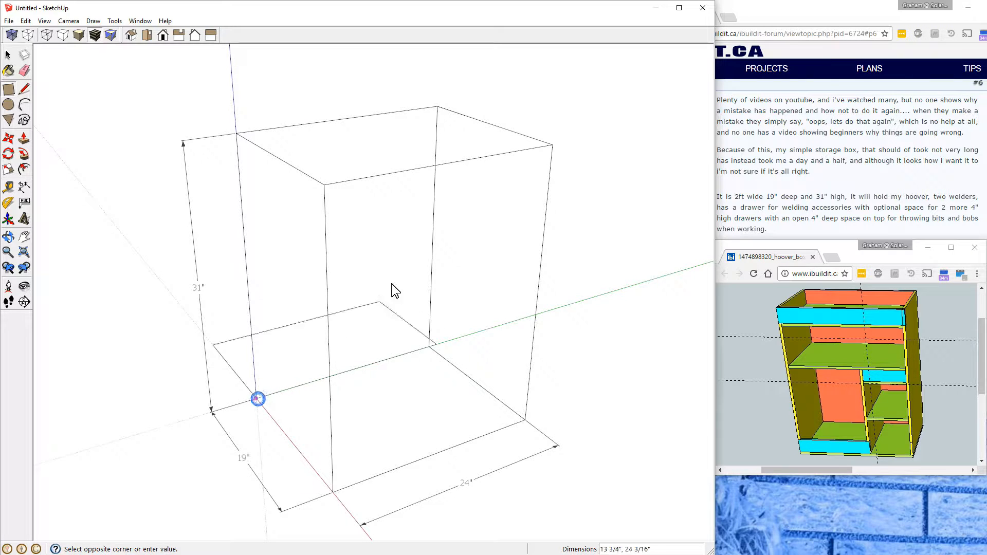
{"action": "left_click", "coordinate": [437, 106]}
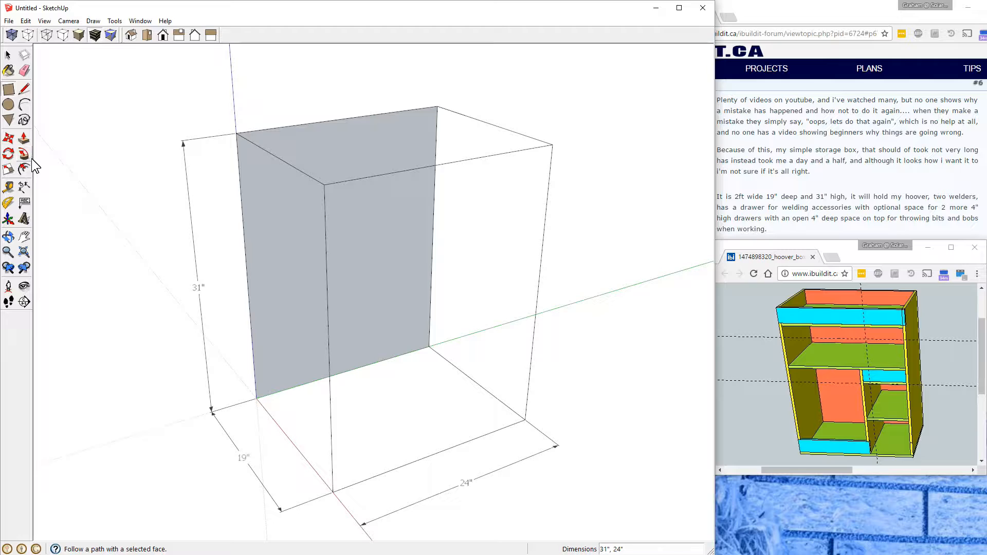
Step: Extrude the back rectangle 1/2 inch toward the inside of the wireframe with Push/Pull
{"action": "left_click", "coordinate": [24, 137]}
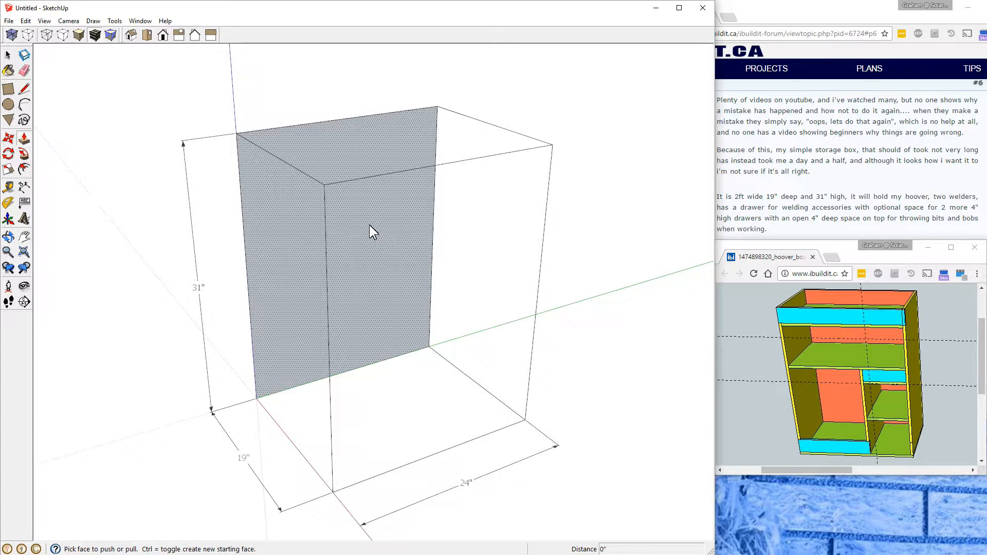
{"action": "left_click_drag", "start_coordinate": [369, 224], "coordinate": [391, 267]}
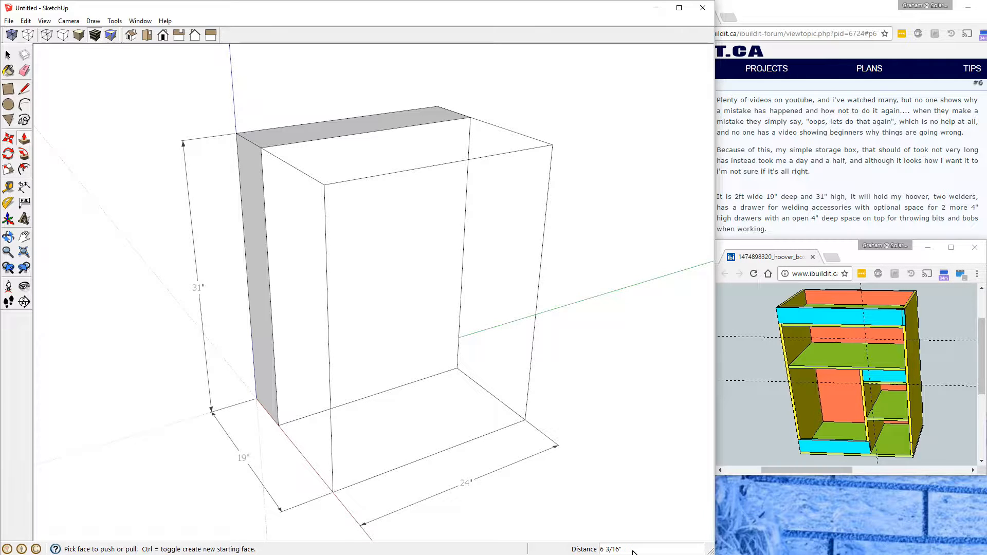
{"action": "type", "text": "1/2"}
{"action": "key", "text": "Return"}
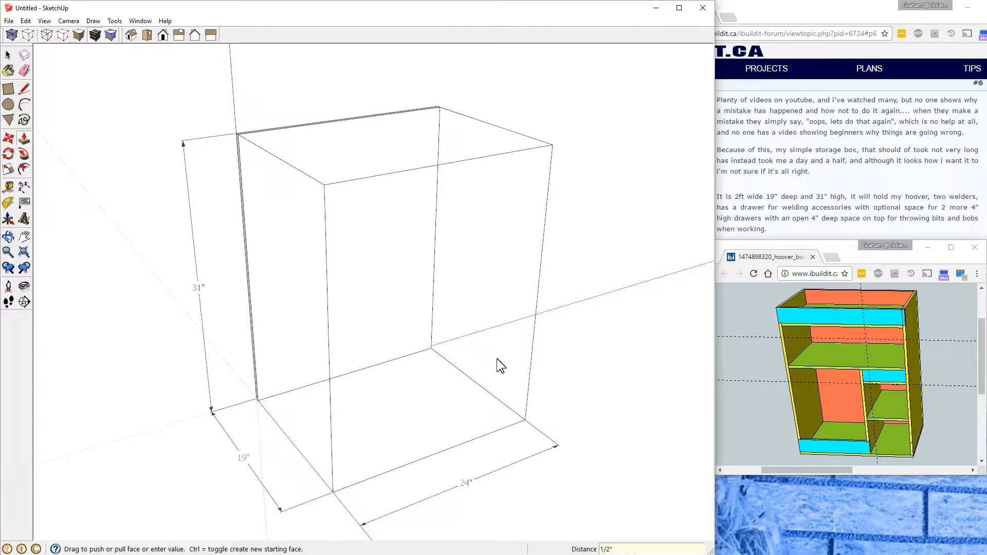
Step: Select the whole back panel and make it a component with the default settings
{"action": "left_click", "coordinate": [9, 54]}
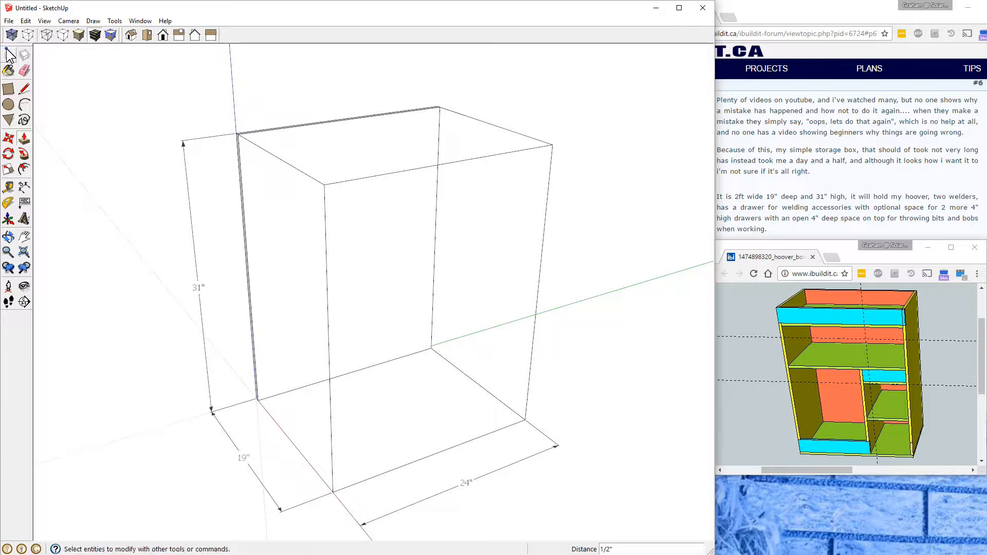
{"action": "left_click", "coordinate": [375, 268]}
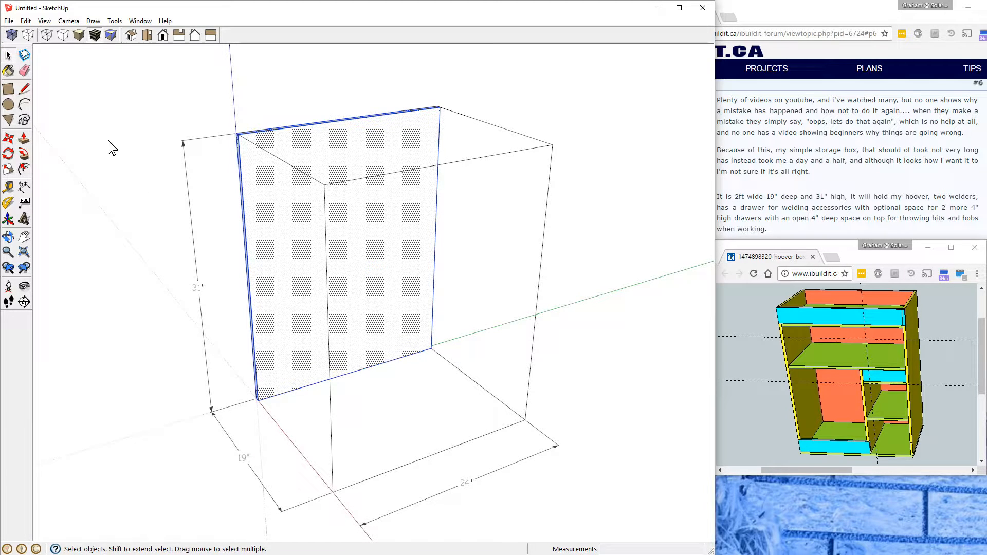
{"action": "left_click", "coordinate": [28, 22]}
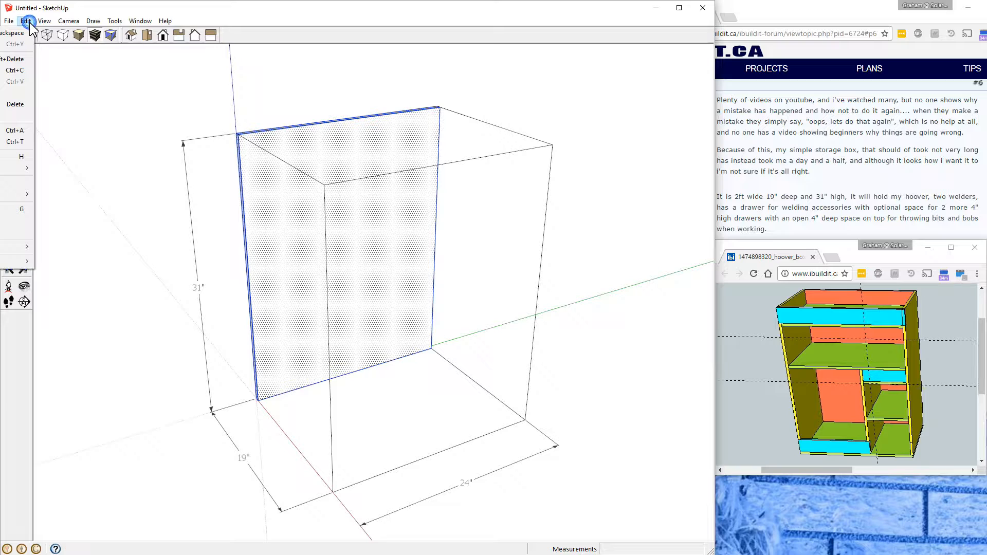
{"action": "left_click", "coordinate": [22, 210]}
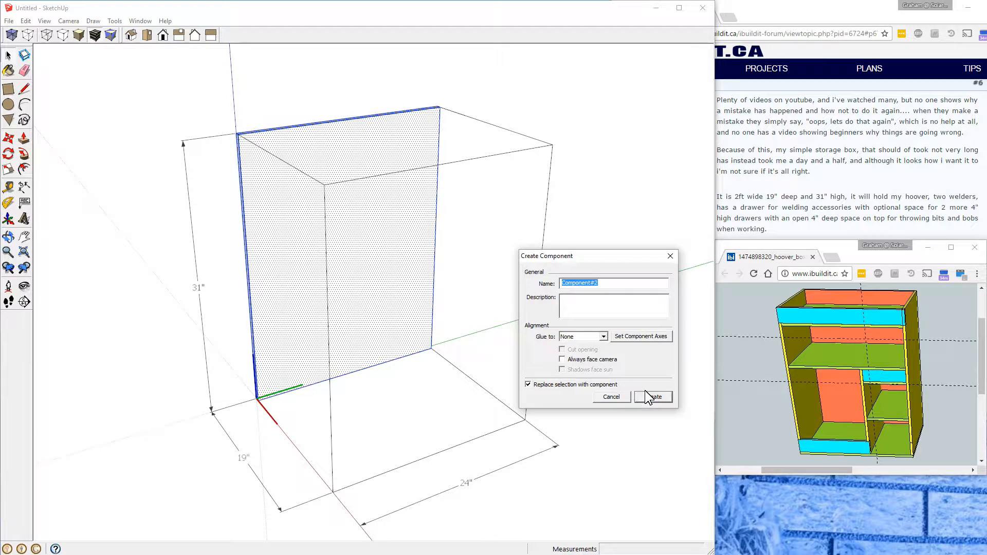
{"action": "left_click", "coordinate": [654, 397]}
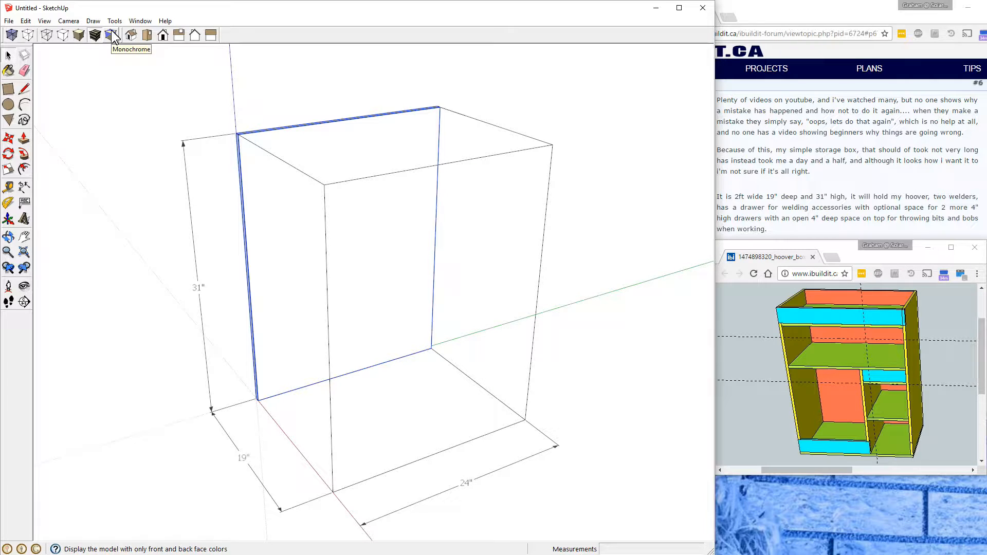
Step: Paint the back panel component orange with Color_B02 from the Colors collection and clear the selection
{"action": "left_click", "coordinate": [8, 71]}
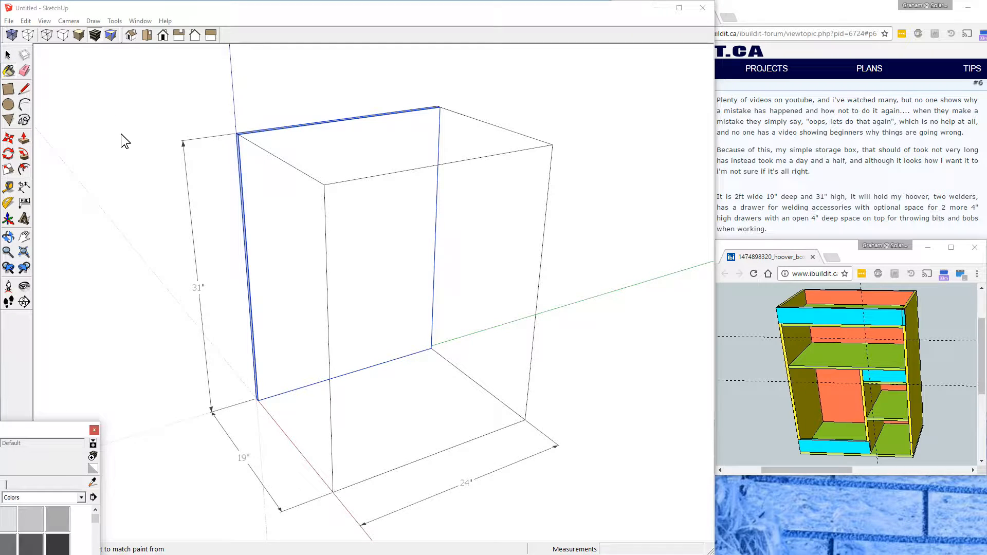
{"action": "left_click_drag", "start_coordinate": [42, 418], "coordinate": [69, 319]}
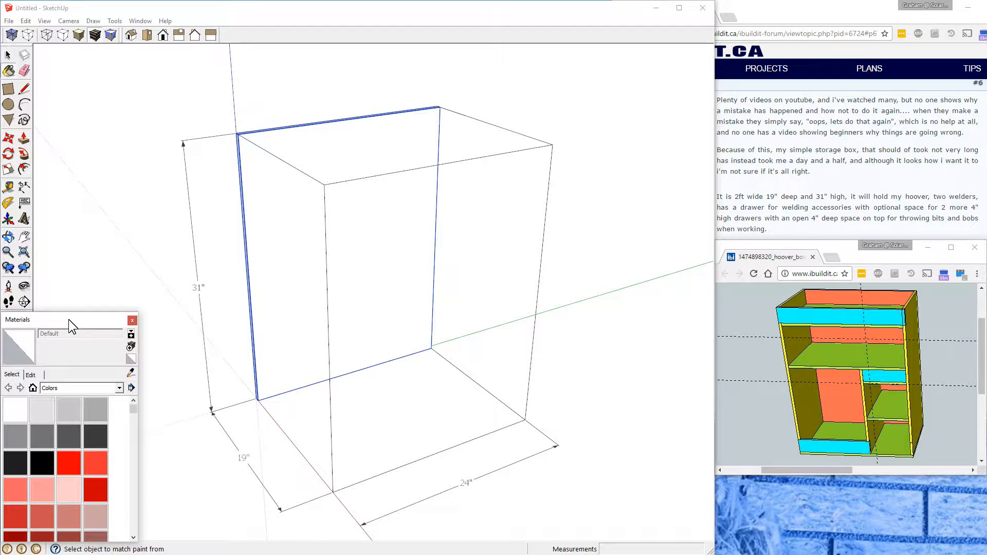
{"action": "left_click", "coordinate": [133, 483]}
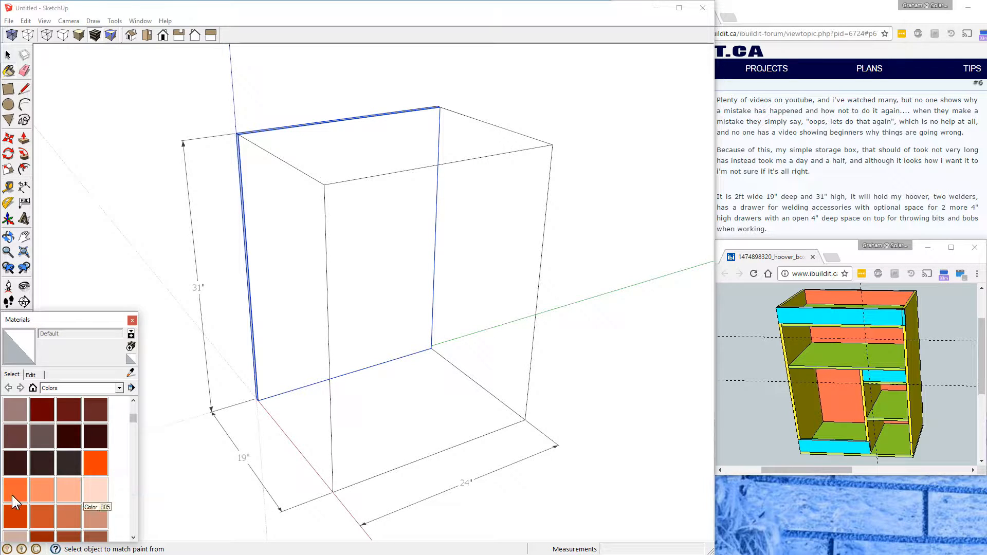
{"action": "left_click", "coordinate": [12, 493]}
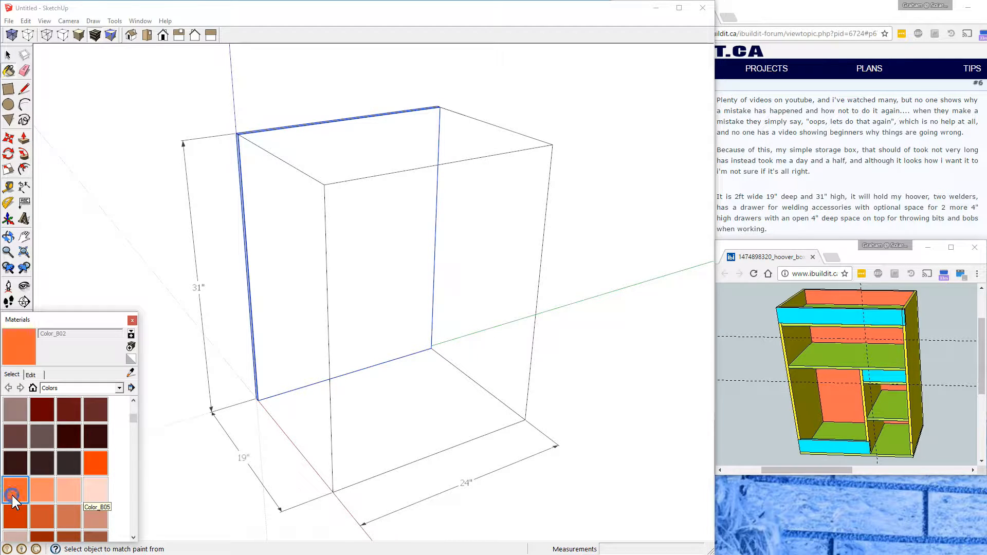
{"action": "left_click", "coordinate": [397, 246]}
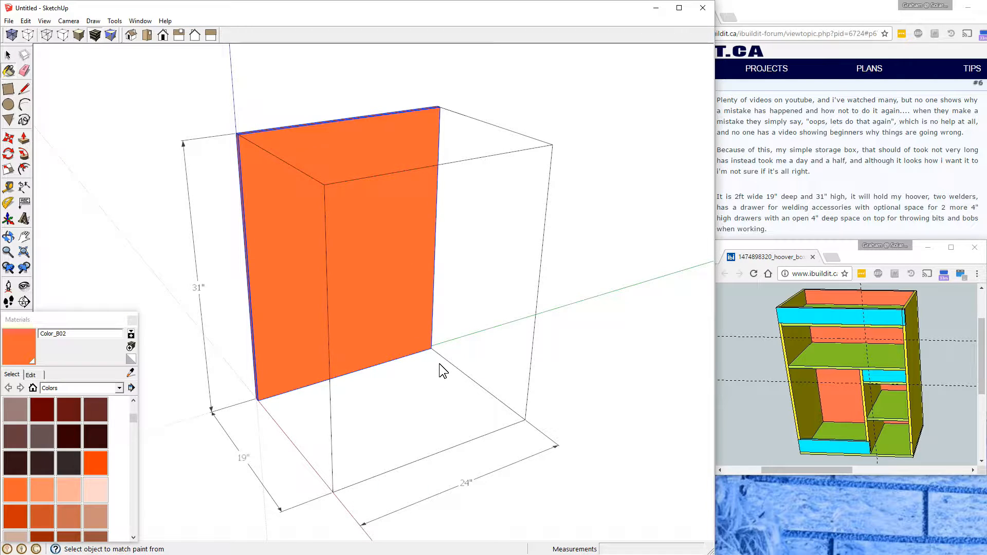
{"action": "left_click", "coordinate": [8, 55]}
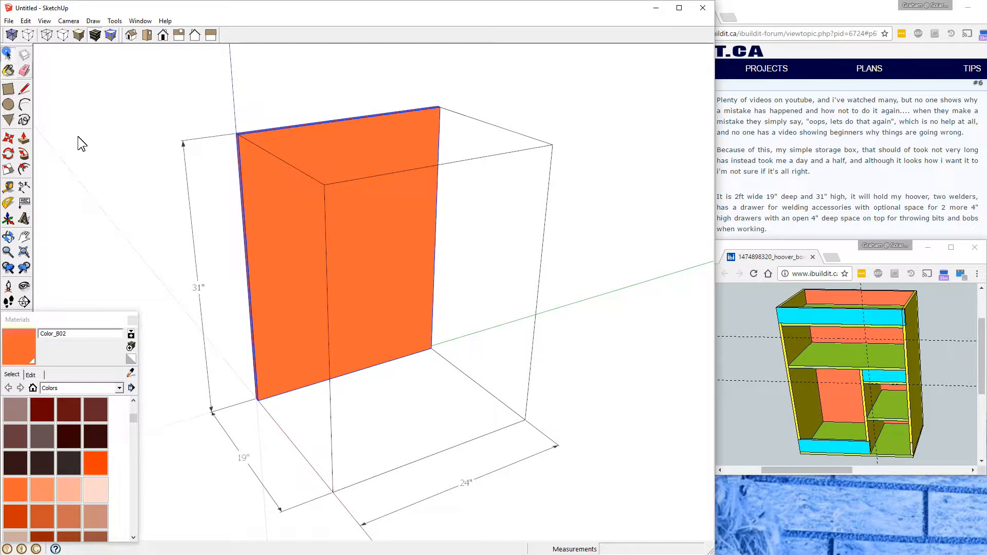
{"action": "left_click", "coordinate": [146, 266]}
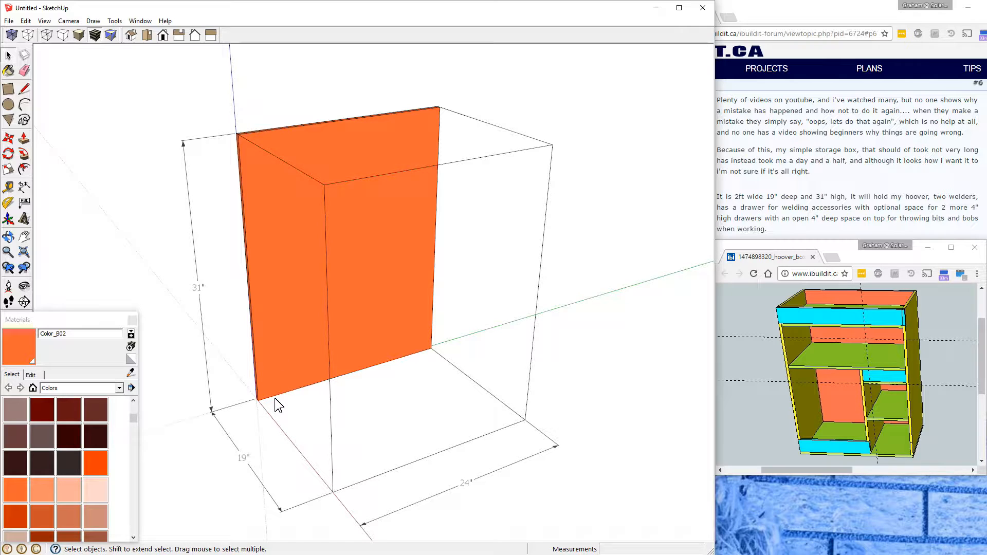
Step: Draw a 24 by 18 1/2 inch rectangle on the wireframe's floor, from the back panel's lower front corner to the opposite front corner
{"action": "left_click", "coordinate": [8, 89]}
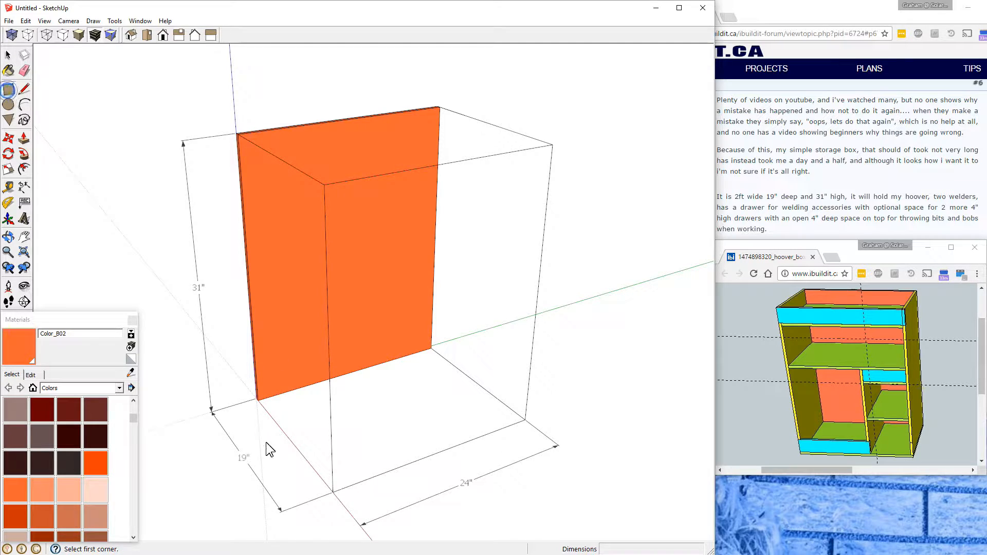
{"action": "left_click", "coordinate": [259, 400]}
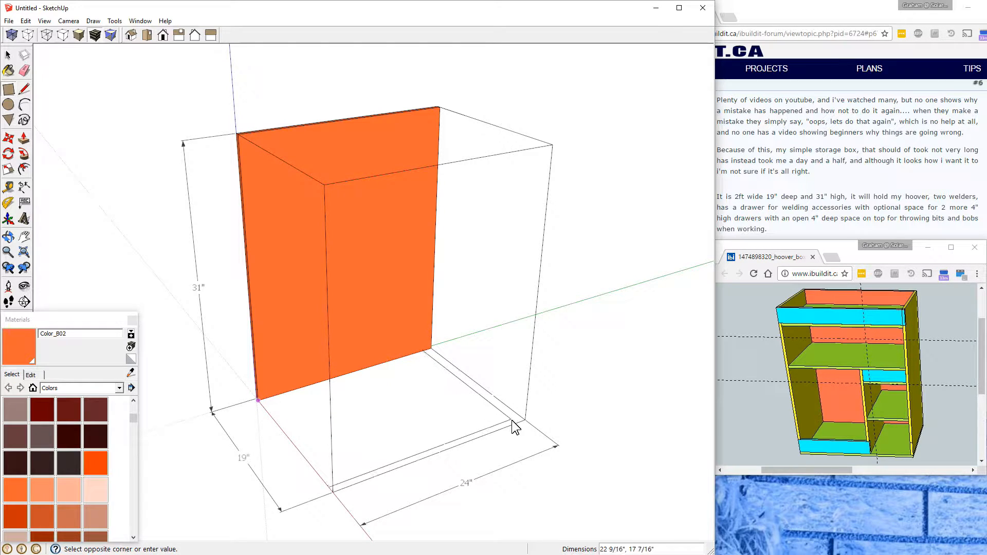
{"action": "left_click", "coordinate": [525, 421]}
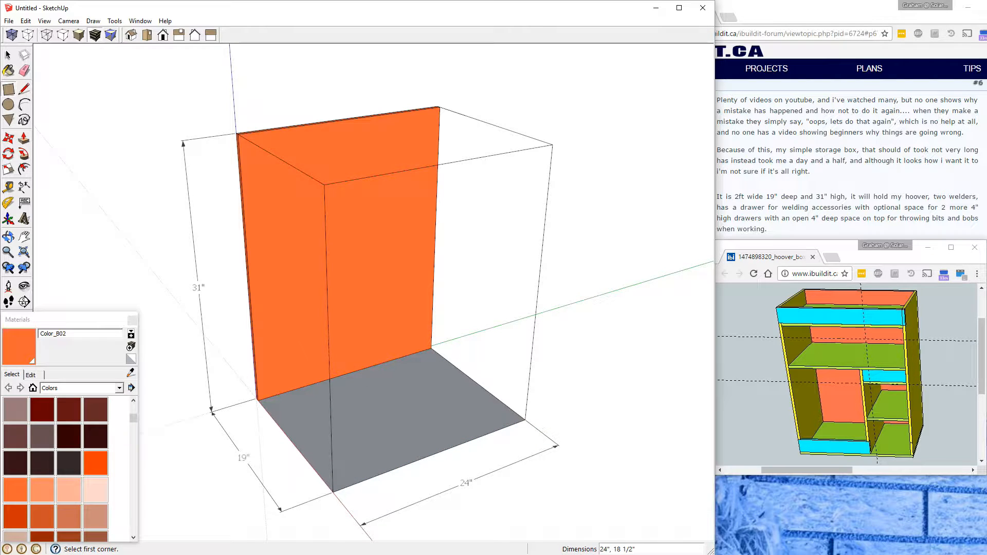
Step: Extrude the floor rectangle upward 1/2 inch with Push/Pull to form the bottom panel
{"action": "left_click", "coordinate": [29, 138]}
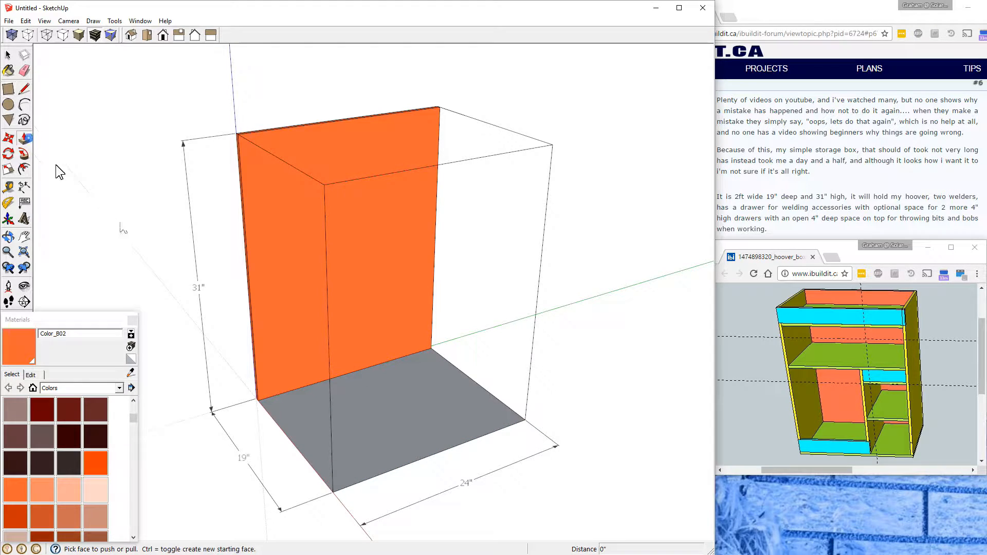
{"action": "left_click", "coordinate": [398, 412]}
{"action": "left_click", "coordinate": [392, 374]}
{"action": "type", "text": "1/2"}
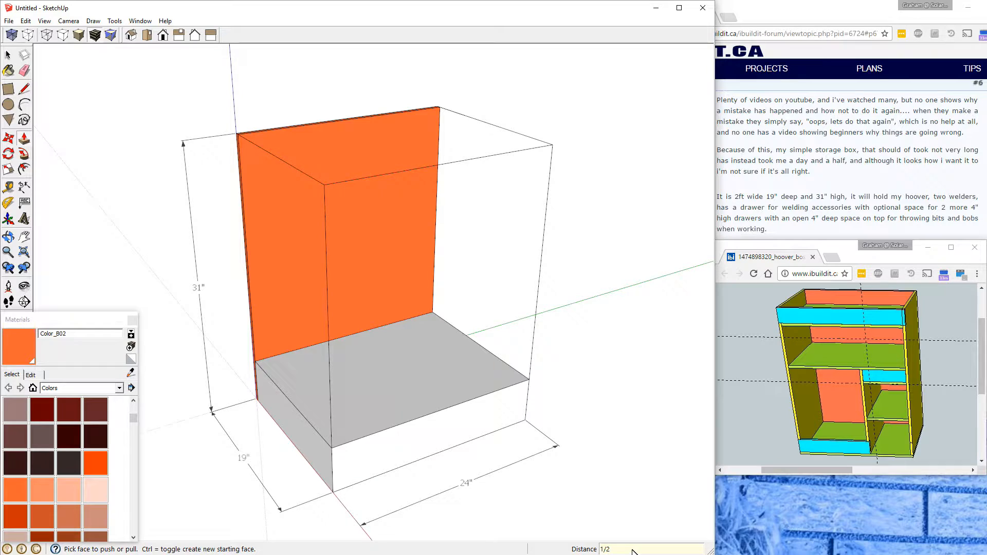
{"action": "key", "text": "Return"}
Step: Select the whole bottom panel and make it a component with the default settings
{"action": "left_click", "coordinate": [8, 54]}
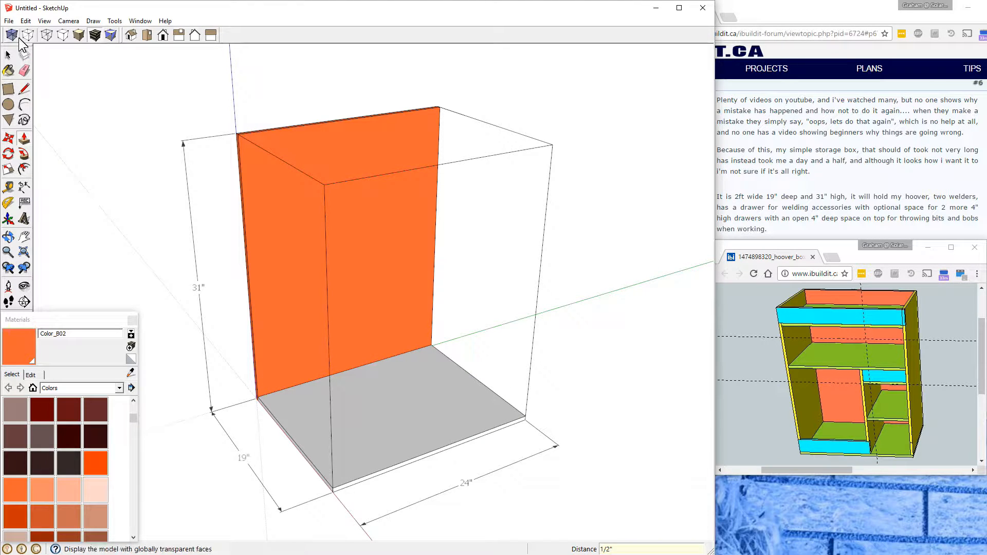
{"action": "double_click", "coordinate": [408, 402]}
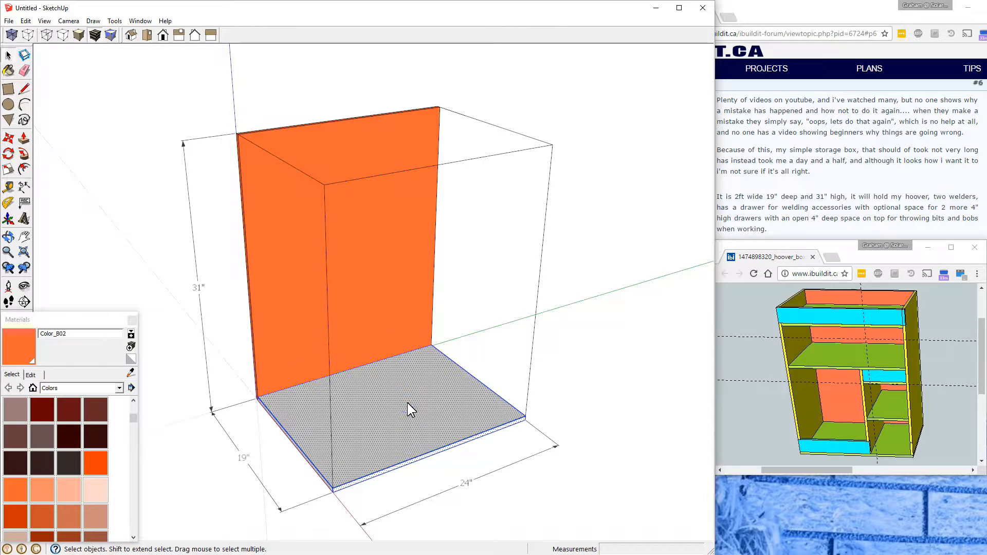
{"action": "key", "text": "g"}
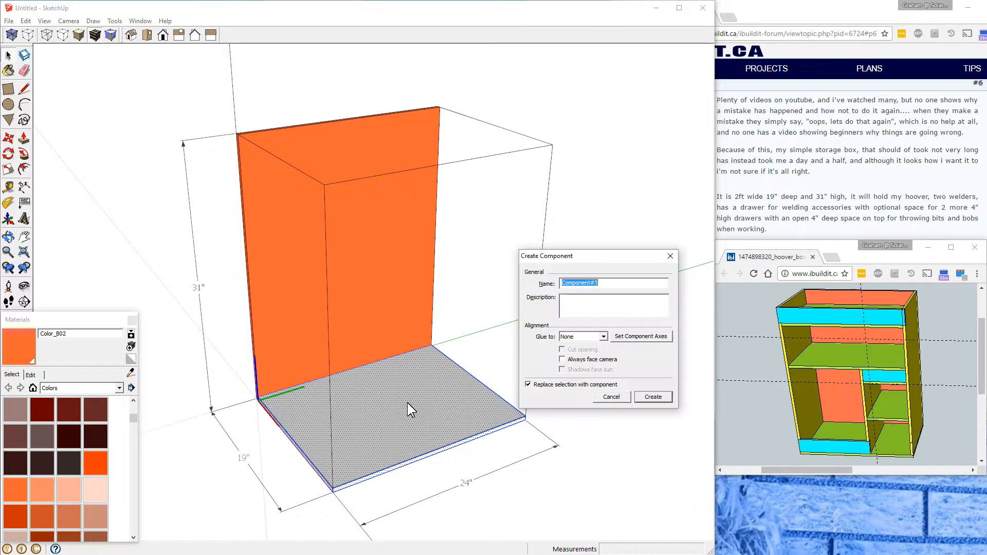
{"action": "left_click", "coordinate": [654, 397]}
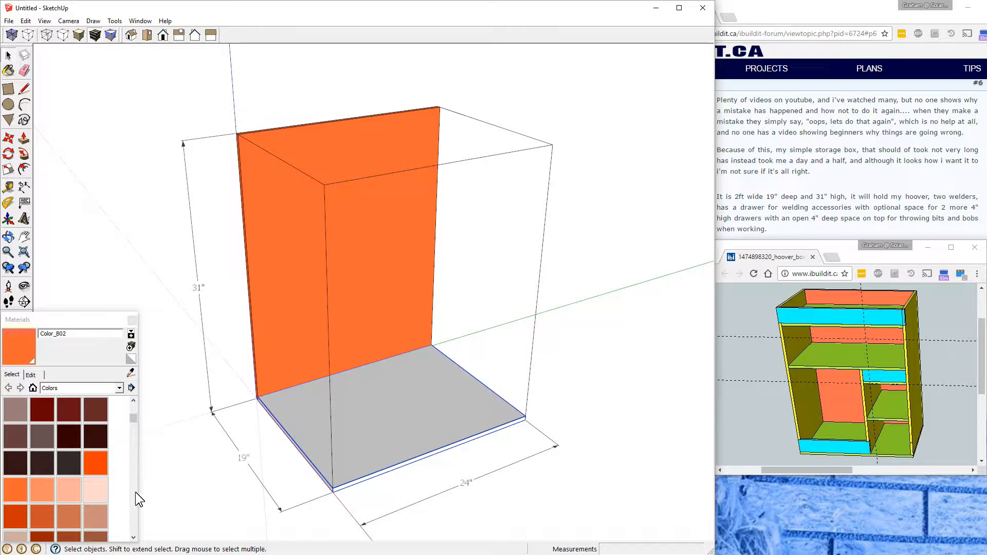
Step: Paint the bottom panel component green with Color_F06 from the Colors collection
{"action": "scroll", "coordinate": [135, 492], "scroll_direction": "down", "scroll_amount": 5}
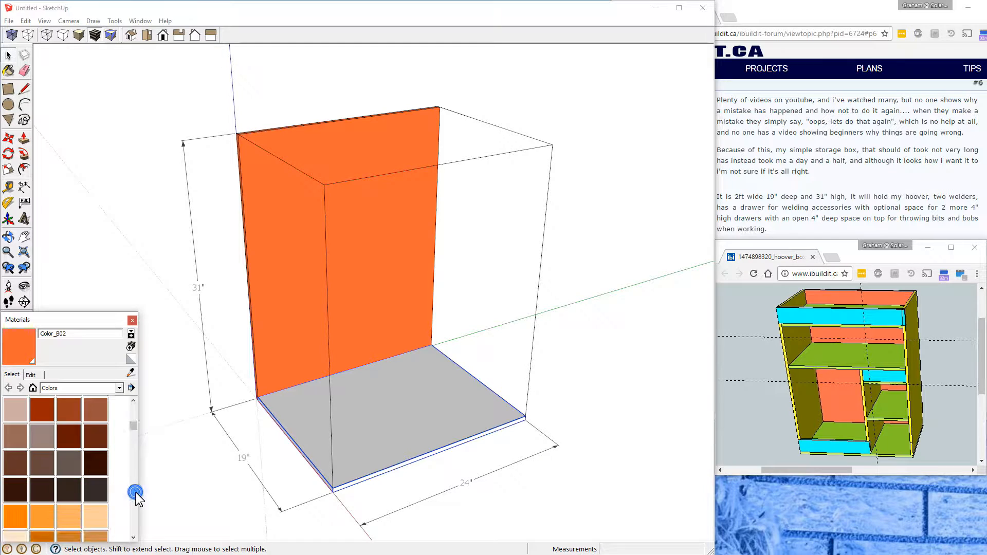
{"action": "scroll", "coordinate": [134, 492], "scroll_direction": "down", "scroll_amount": 5}
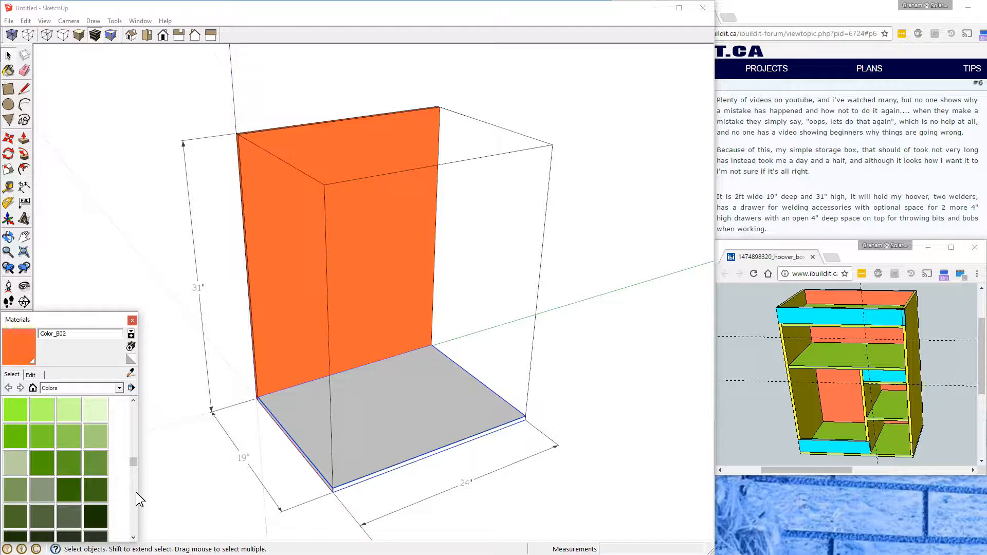
{"action": "left_click", "coordinate": [12, 436]}
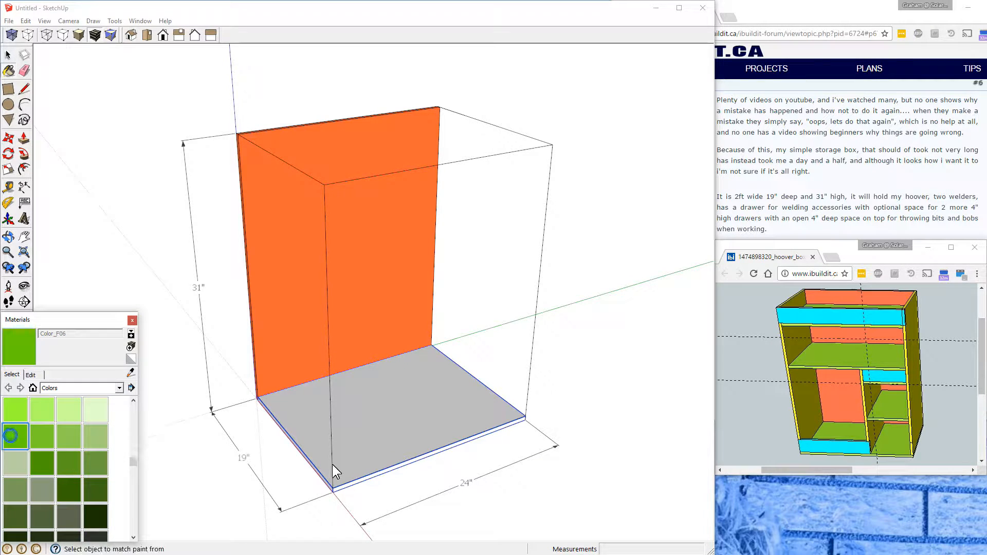
{"action": "left_click", "coordinate": [411, 402]}
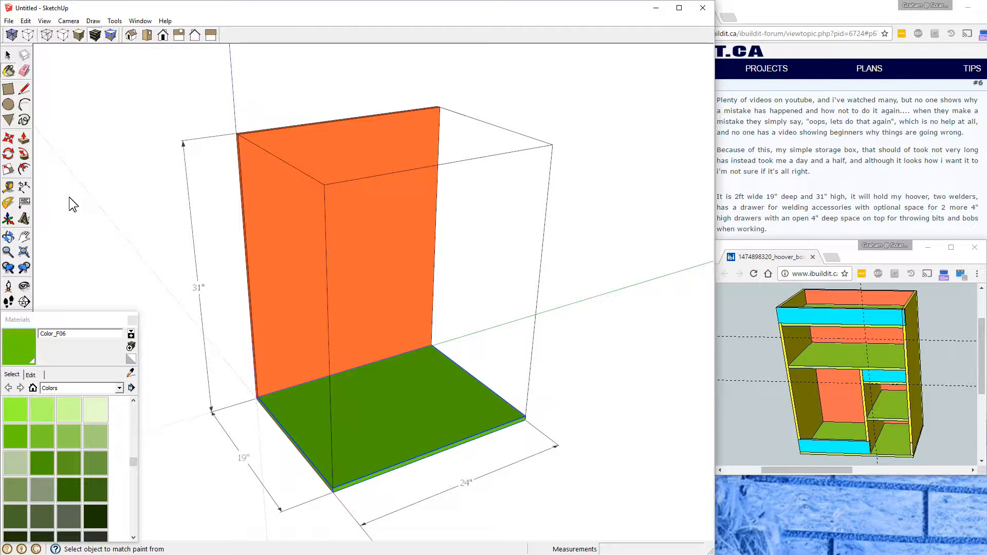
{"action": "left_click", "coordinate": [8, 54]}
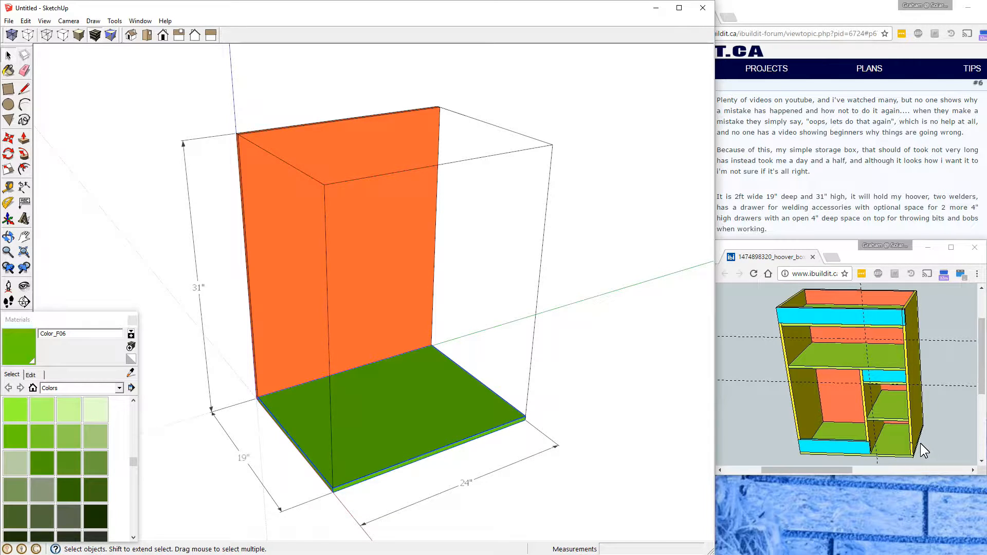
Step: Draw a 30 1/2 by 18 1/2 inch rectangle on the cabinet's right side, from the bottom panel's rear corner to the wireframe's upper front corner
{"action": "left_click", "coordinate": [9, 90]}
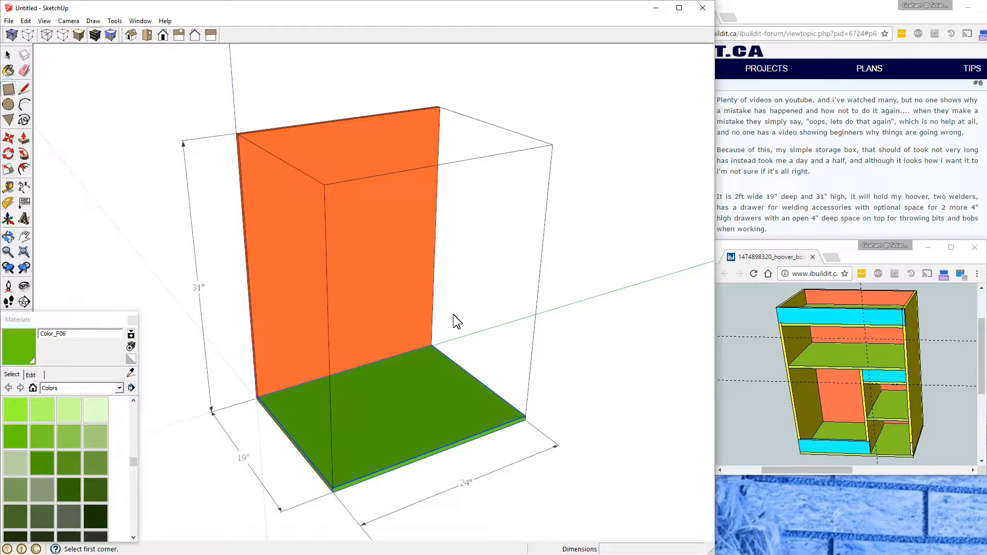
{"action": "left_click", "coordinate": [432, 346]}
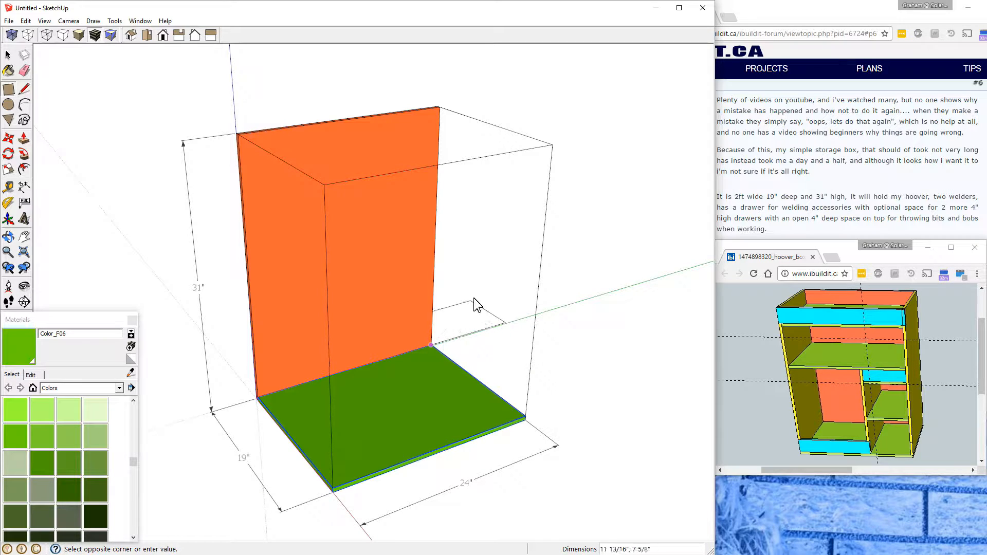
{"action": "left_click", "coordinate": [553, 146]}
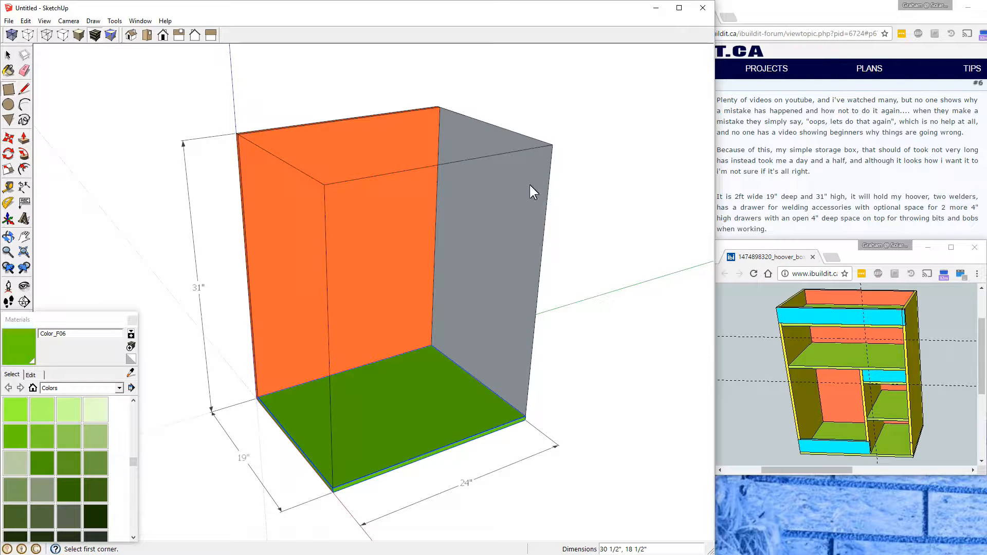
Step: Extrude the side rectangle 1/2 inch inward with Push/Pull to form the right side panel
{"action": "left_click", "coordinate": [24, 143]}
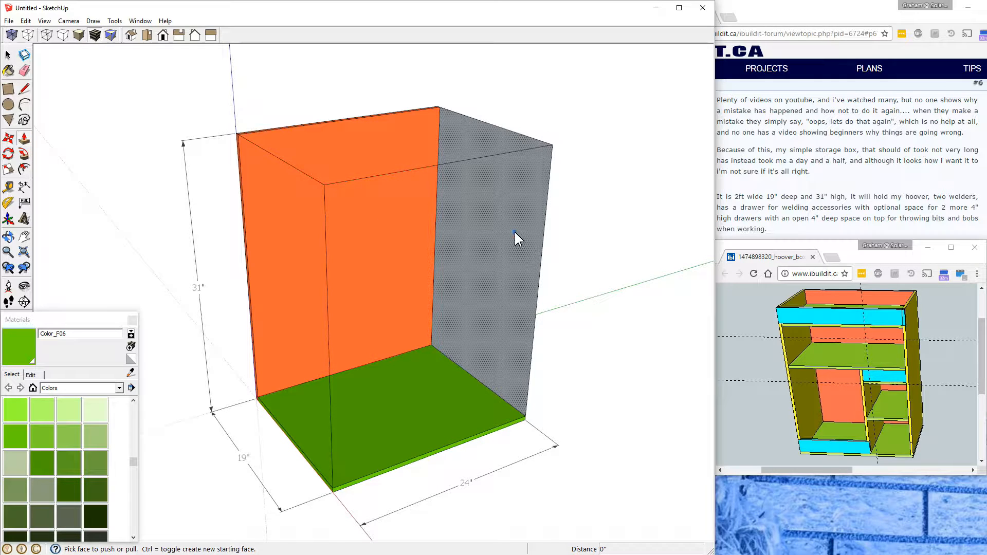
{"action": "left_click_drag", "start_coordinate": [514, 232], "coordinate": [461, 251]}
{"action": "left_click", "coordinate": [461, 251]}
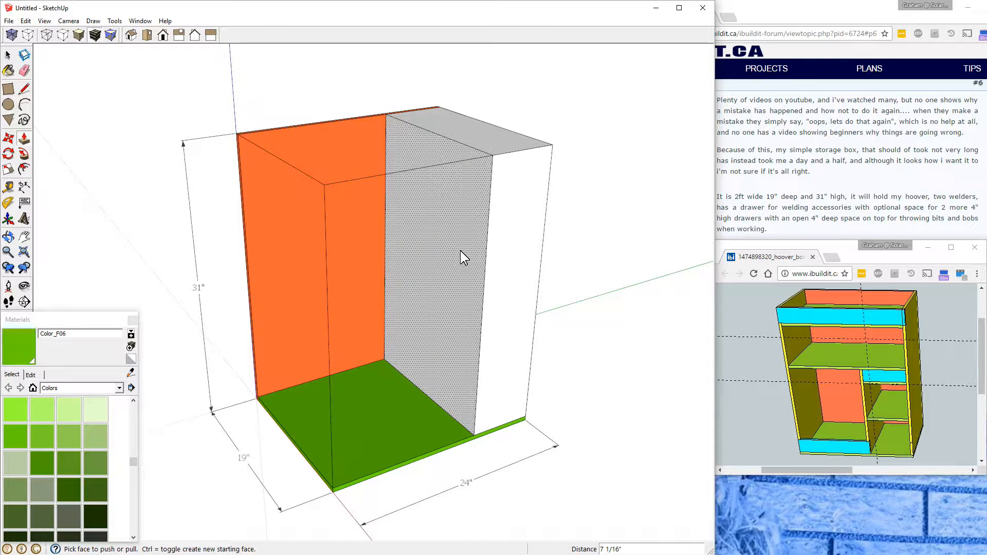
{"action": "type", "text": "1/2"}
{"action": "key", "text": "Return"}
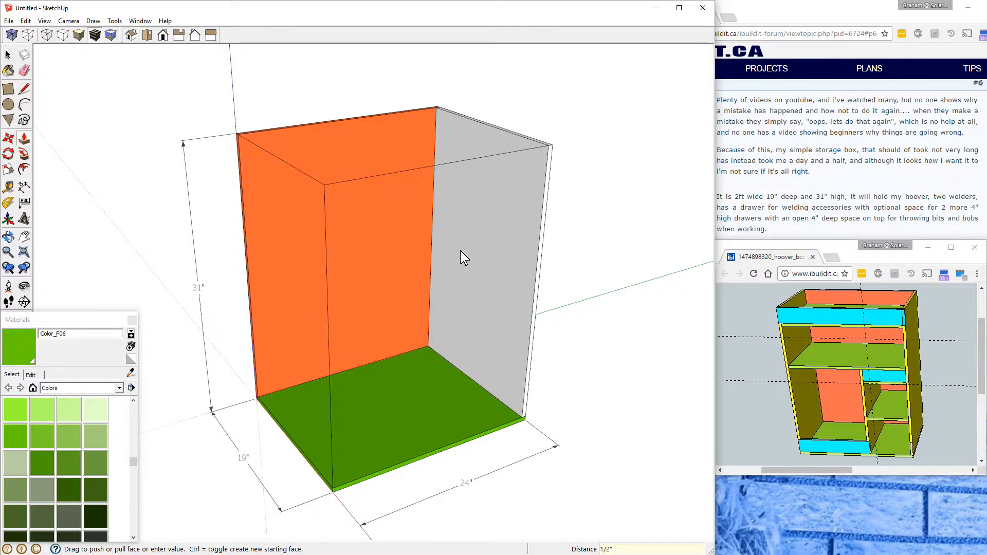
Step: Select the whole right side panel and make it a component with the default settings
{"action": "key", "text": "space"}
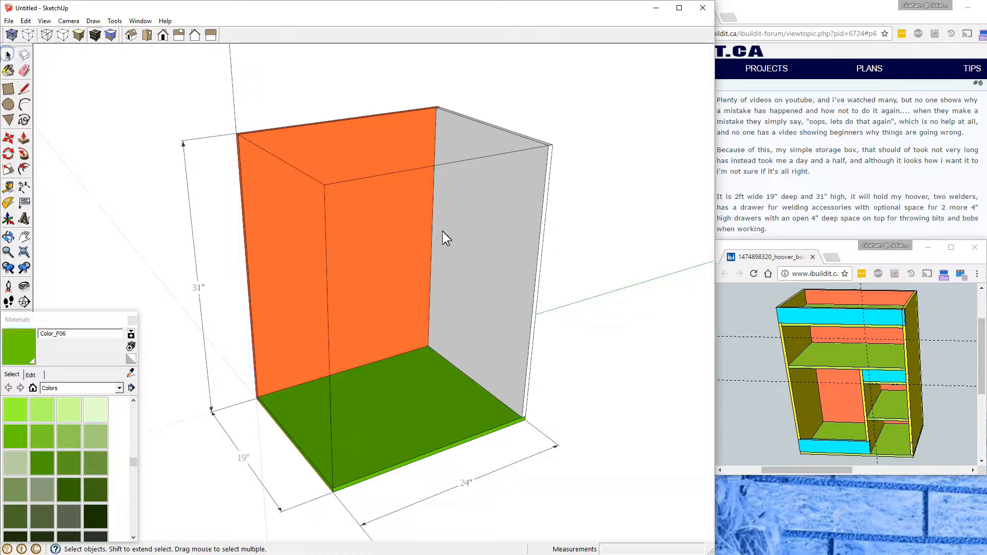
{"action": "triple_click", "coordinate": [494, 241]}
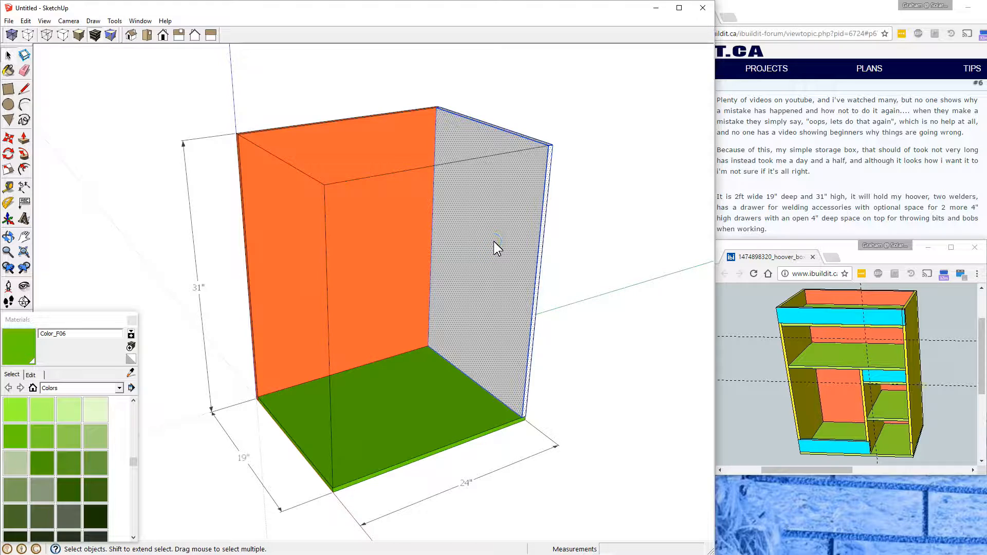
{"action": "key", "text": "g"}
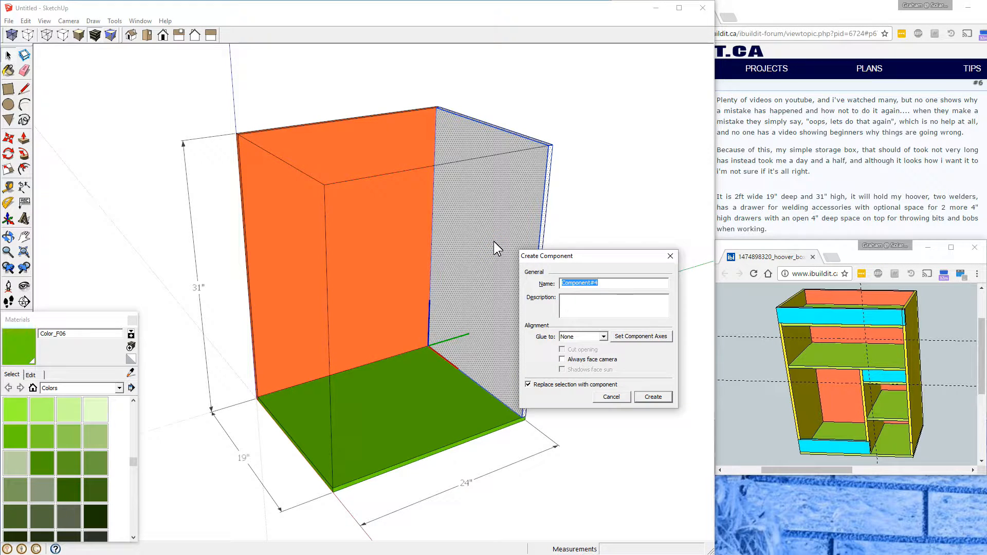
{"action": "key", "text": "Return"}
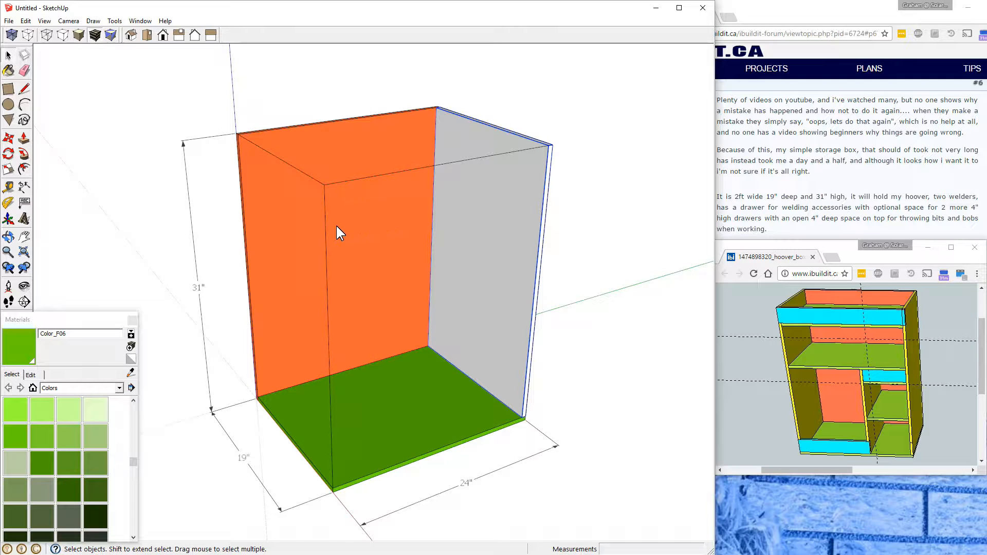
Step: Copy the side panel about 21 5/8 inches along the green axis toward the opposite side of the cabinet
{"action": "left_click", "coordinate": [7, 139]}
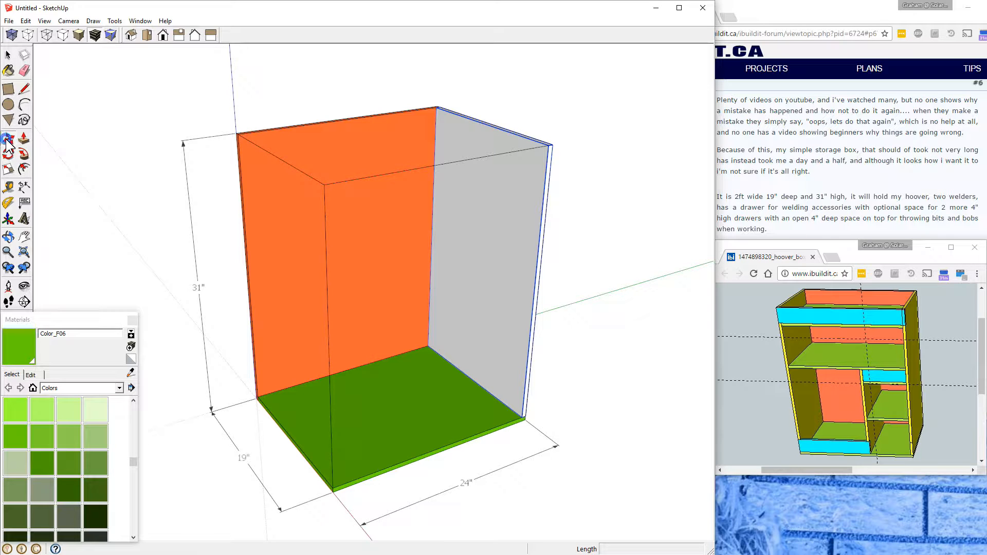
{"action": "left_click", "coordinate": [497, 218]}
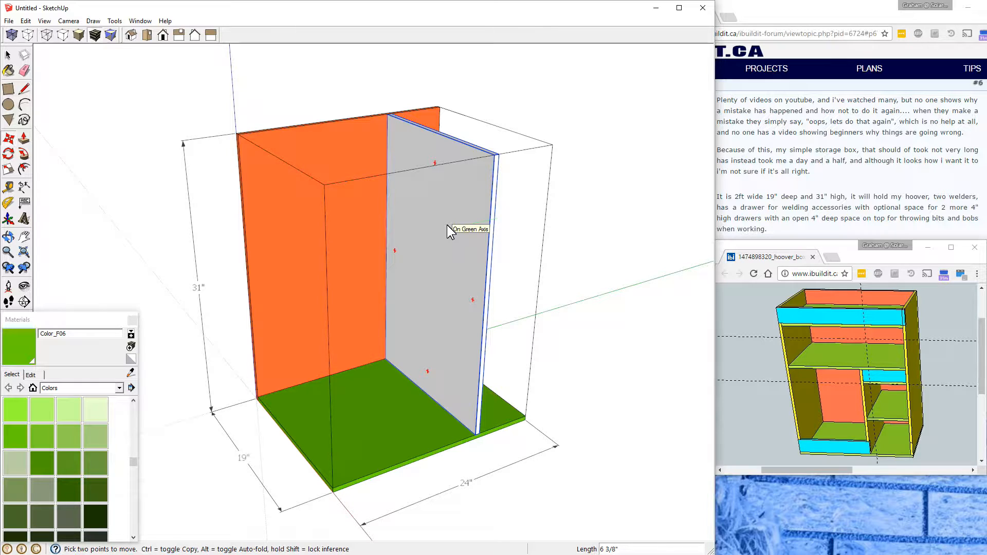
{"action": "key", "text": "ctrl"}
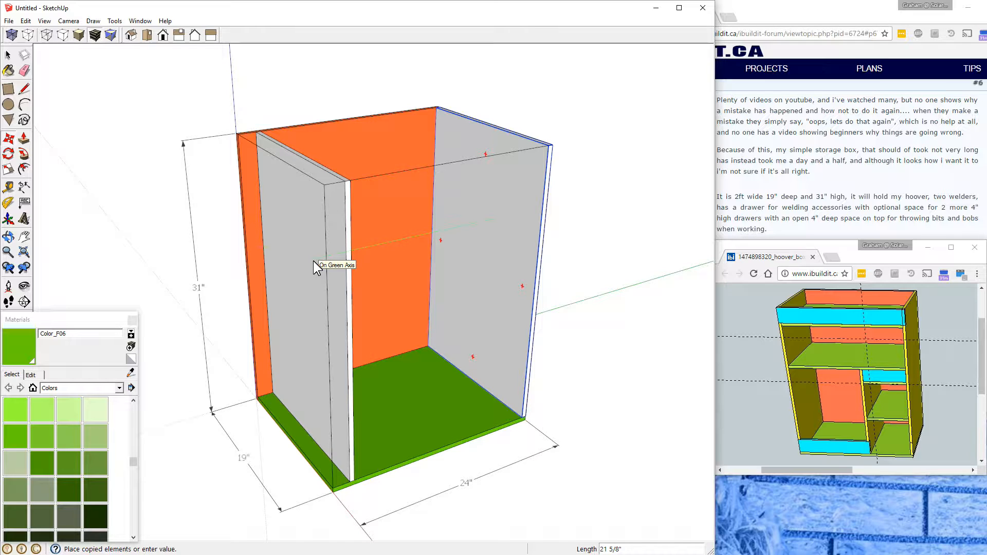
{"action": "left_click", "coordinate": [314, 262]}
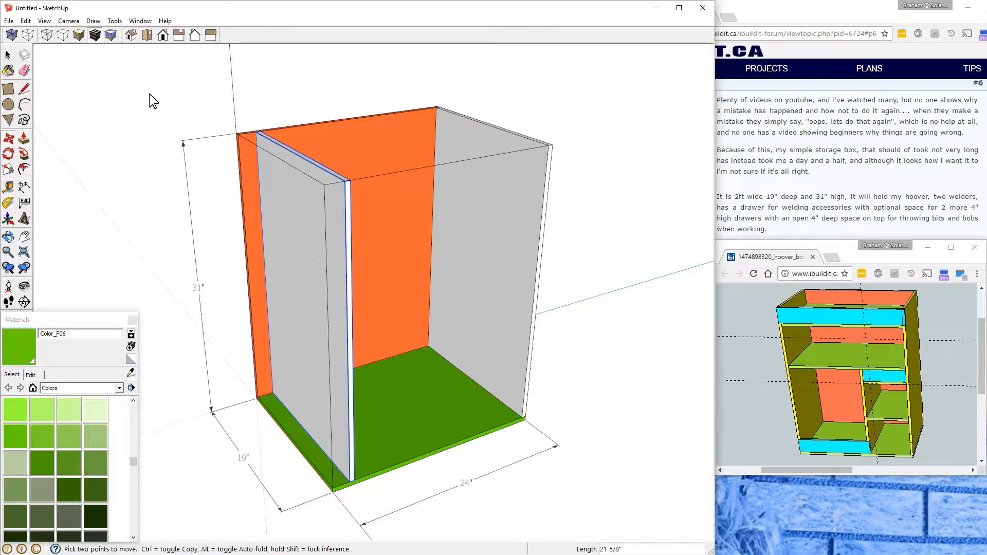
Step: Flip the copied side panel along the component's green axis
{"action": "left_click", "coordinate": [31, 21]}
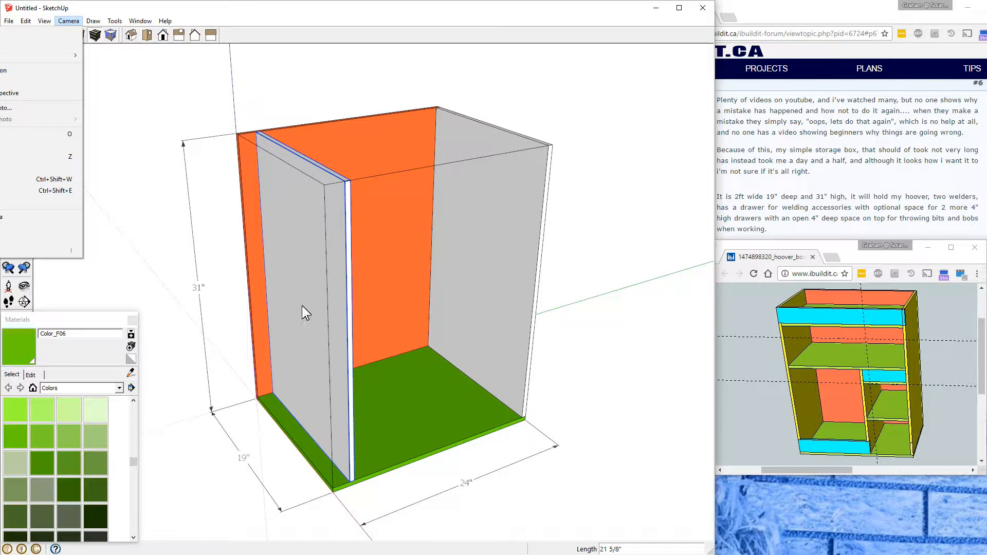
{"action": "right_click", "coordinate": [317, 300]}
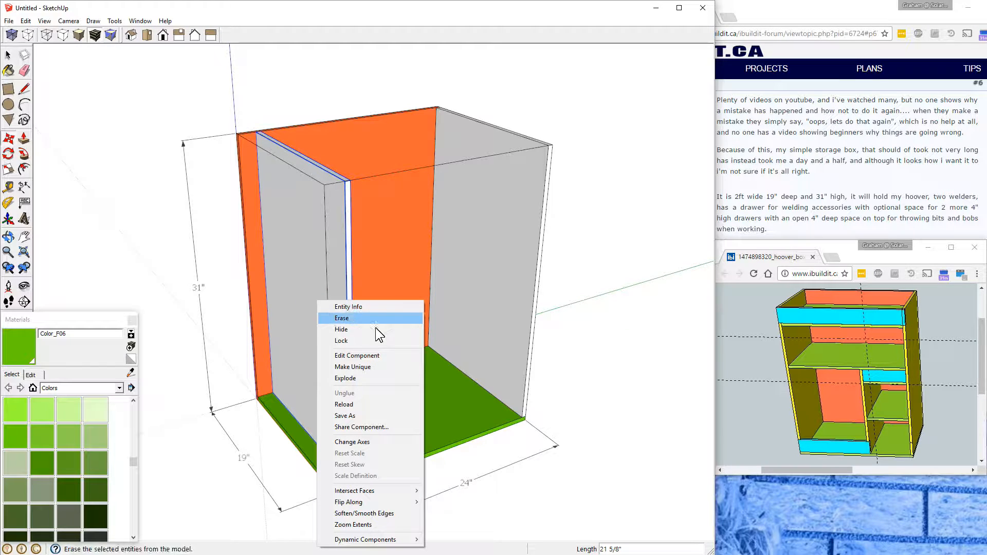
{"action": "mouse_move", "coordinate": [348, 503]}
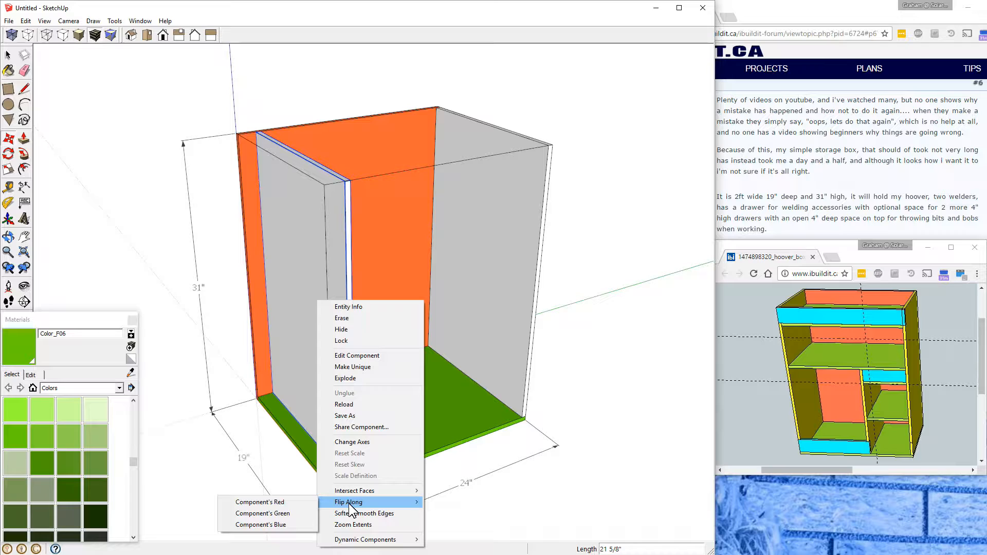
{"action": "left_click", "coordinate": [282, 514]}
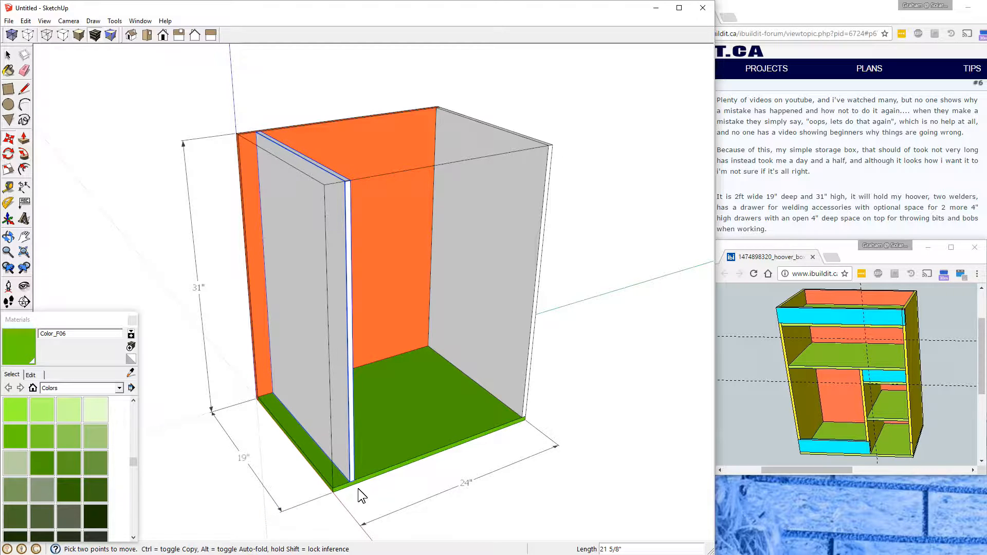
Step: Move the copied side panel by its lower front outer corner onto the bottom panel's upper front left corner
{"action": "scroll", "coordinate": [357, 488], "scroll_direction": "up", "scroll_amount": 3}
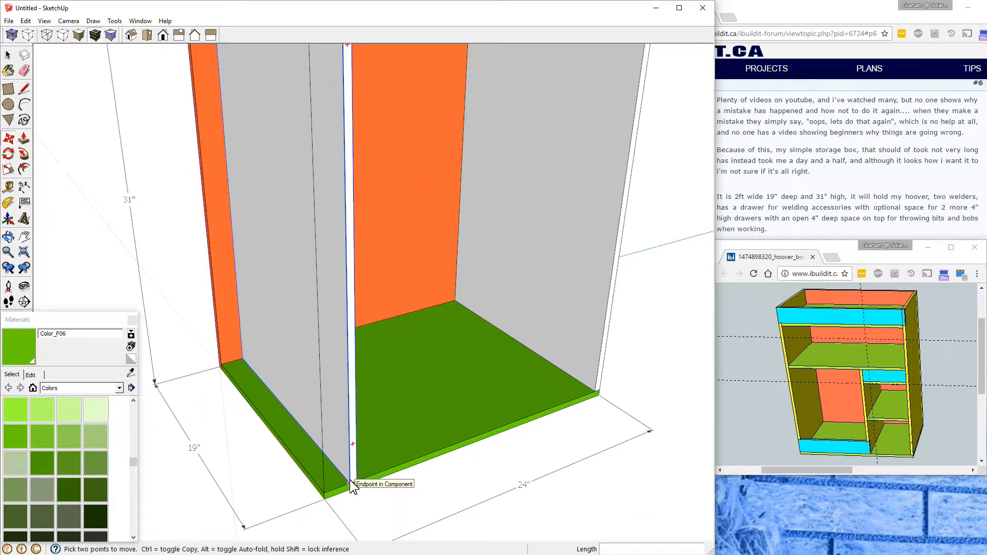
{"action": "scroll", "coordinate": [361, 493], "scroll_direction": "up", "scroll_amount": 5}
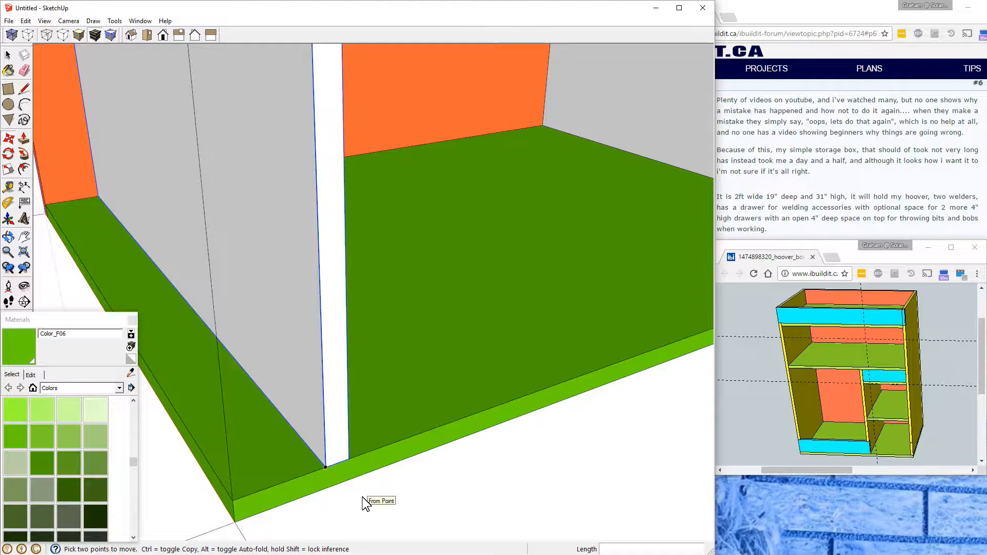
{"action": "left_click", "coordinate": [326, 466]}
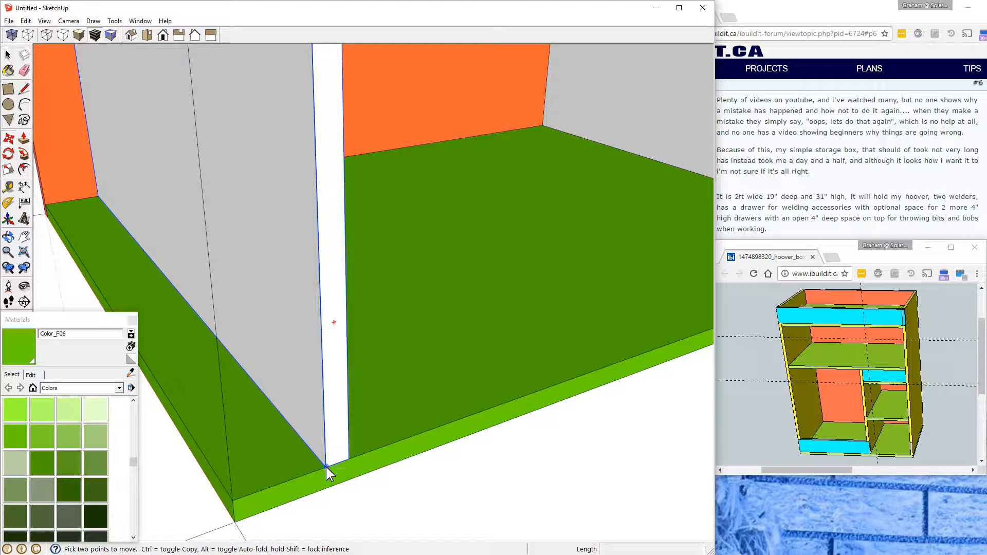
{"action": "left_click", "coordinate": [233, 499]}
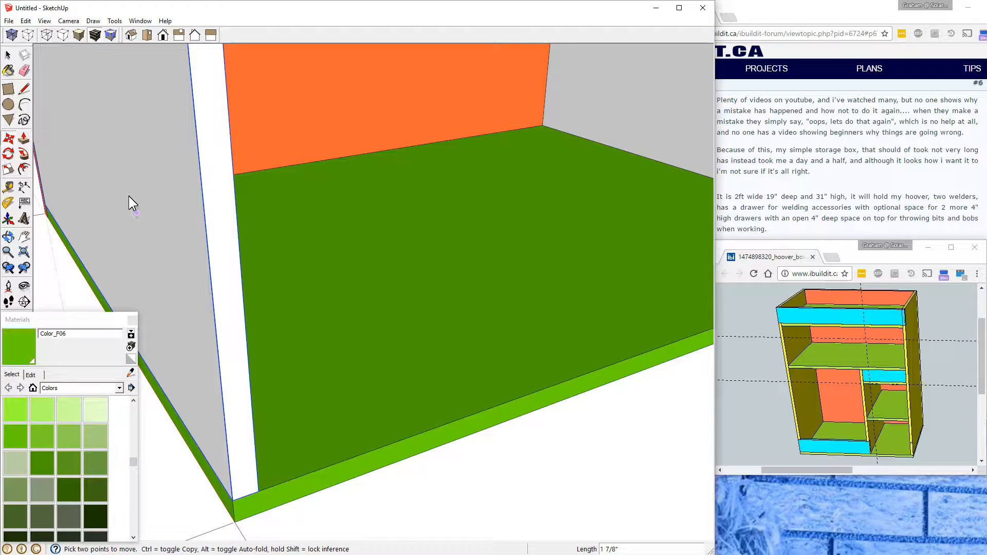
{"action": "left_click", "coordinate": [9, 55]}
{"action": "left_click", "coordinate": [10, 56]}
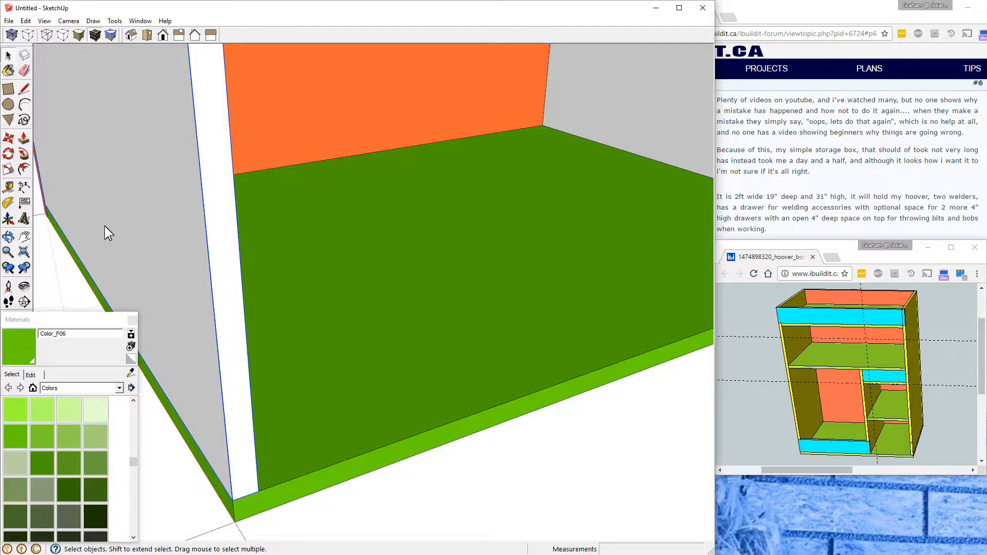
Step: Paint both side panels yellow with Color_E01 from the Colors collection
{"action": "left_click", "coordinate": [23, 252]}
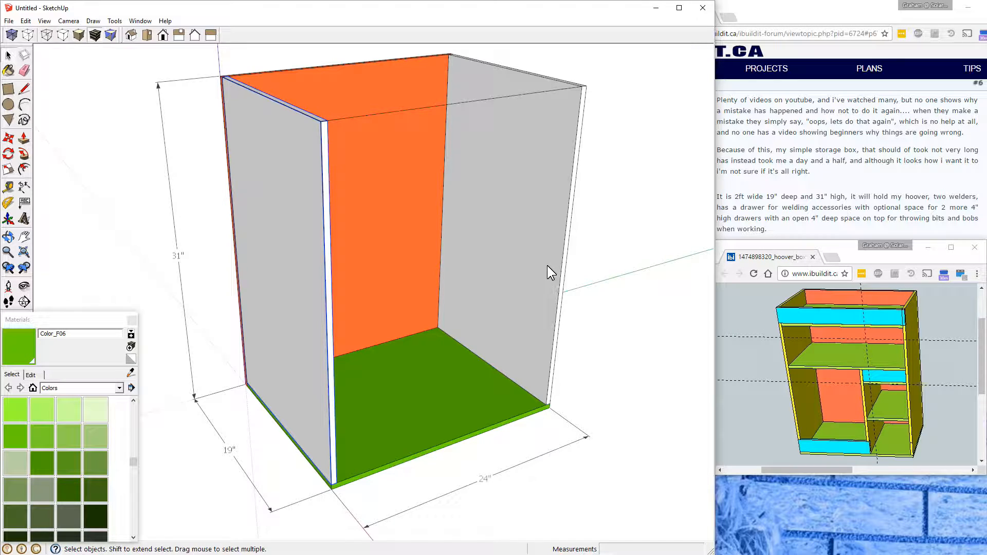
{"action": "left_click", "coordinate": [531, 242]}
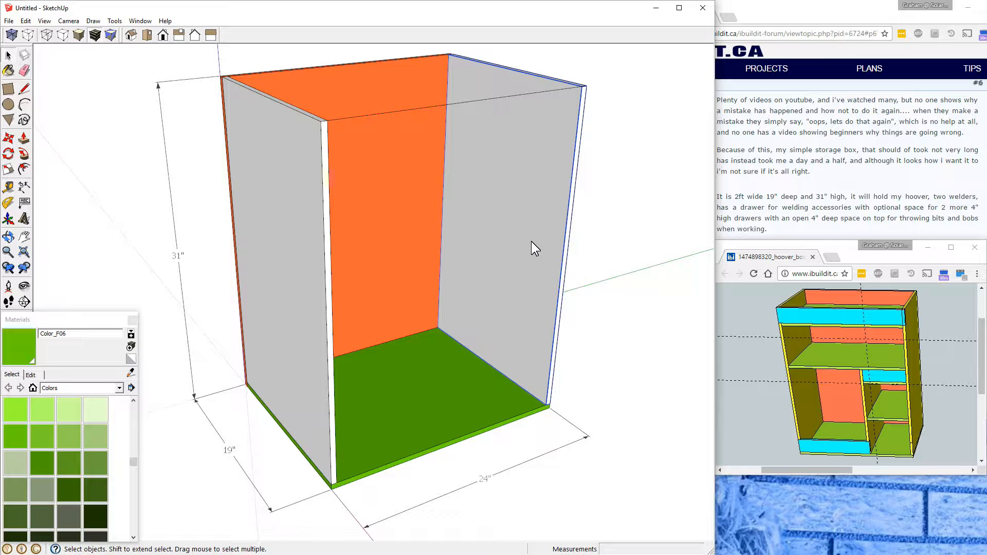
{"action": "left_click", "coordinate": [135, 499]}
{"action": "left_click", "coordinate": [135, 499]}
{"action": "mouse_move", "coordinate": [135, 499]}
{"action": "left_mouse_down"}
{"action": "mouse_move", "coordinate": [137, 519]}
{"action": "mouse_move", "coordinate": [143, 443]}
{"action": "left_mouse_up"}
{"action": "left_click", "coordinate": [66, 518]}
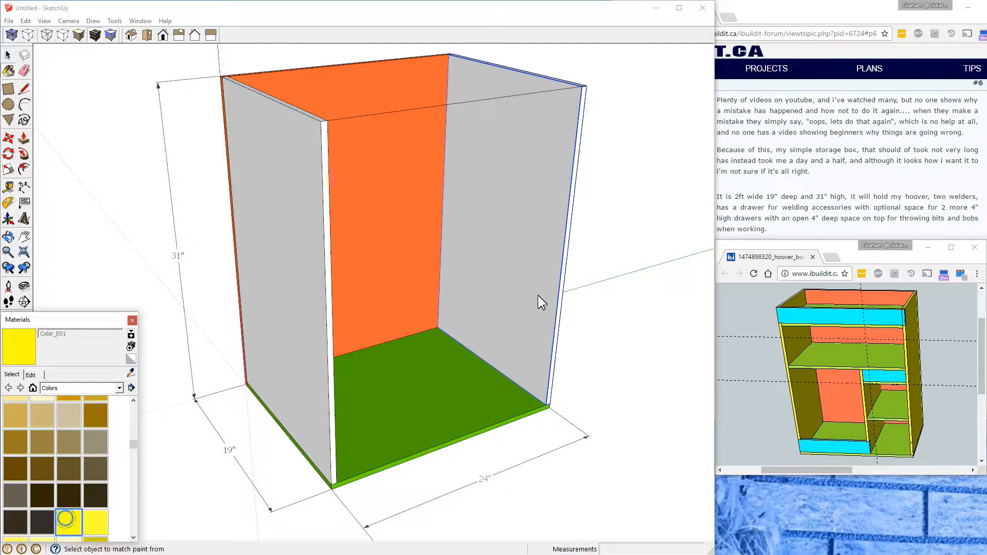
{"action": "left_click", "coordinate": [514, 251]}
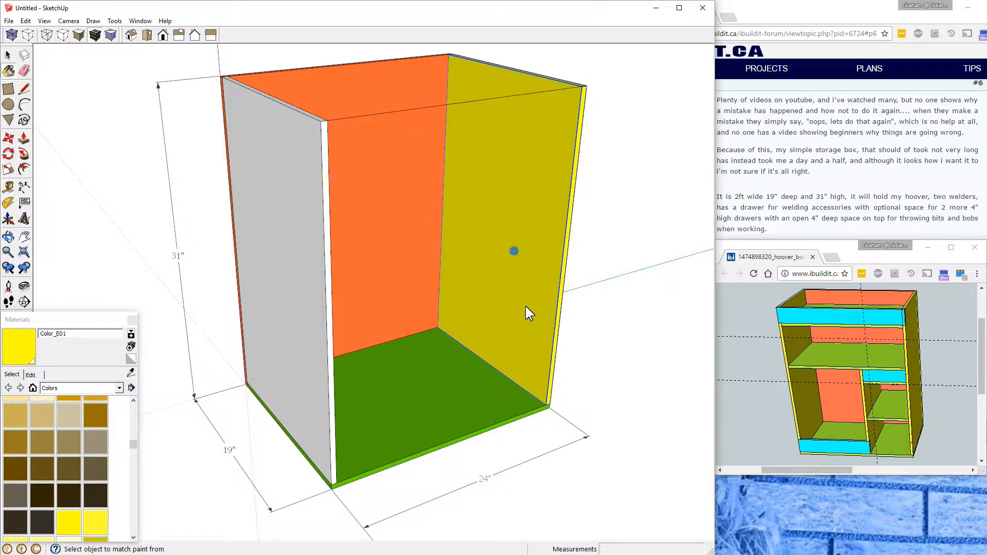
{"action": "left_click", "coordinate": [288, 275]}
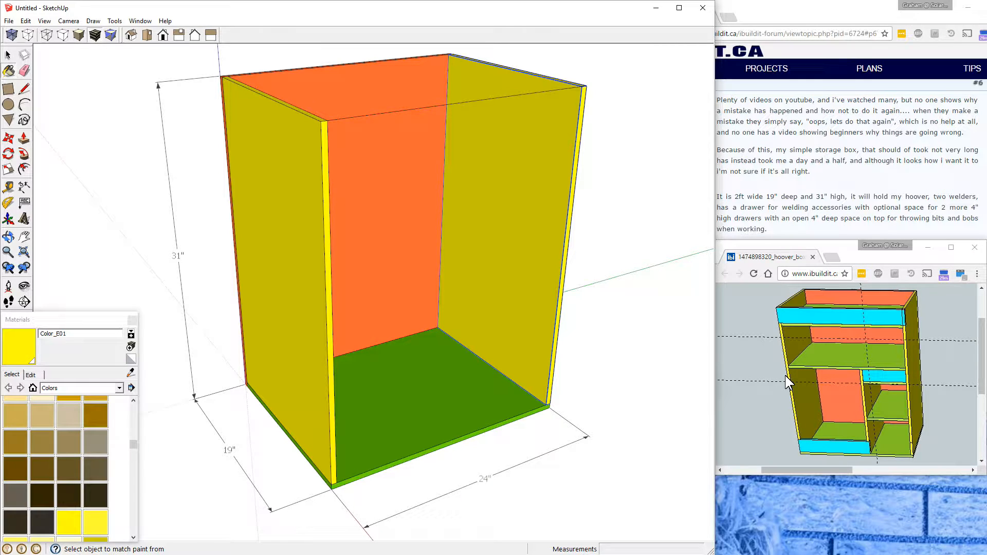
Step: Create a horizontal guide line 4 inches above the bottom panel's upper front edge with the Tape Measure
{"action": "left_click", "coordinate": [9, 188]}
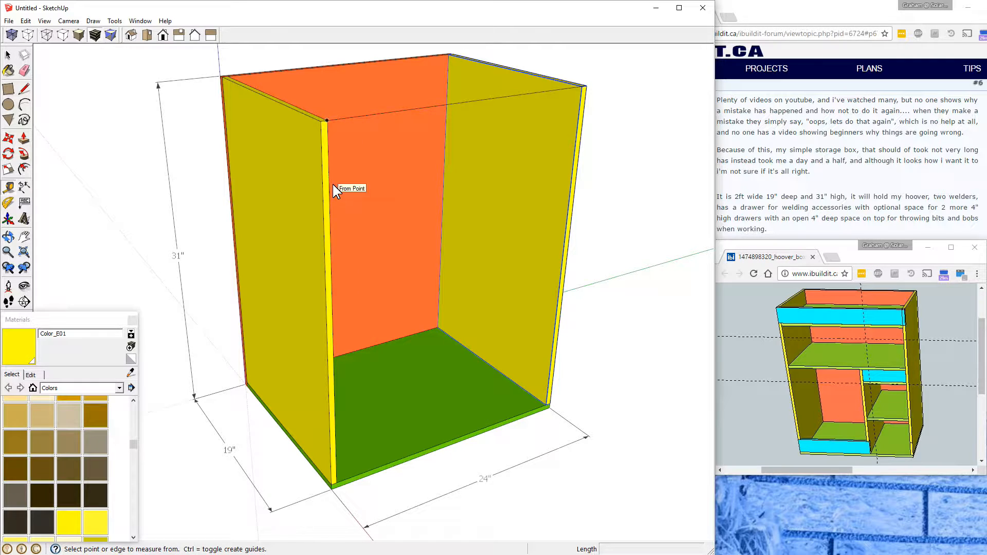
{"action": "left_click", "coordinate": [380, 465]}
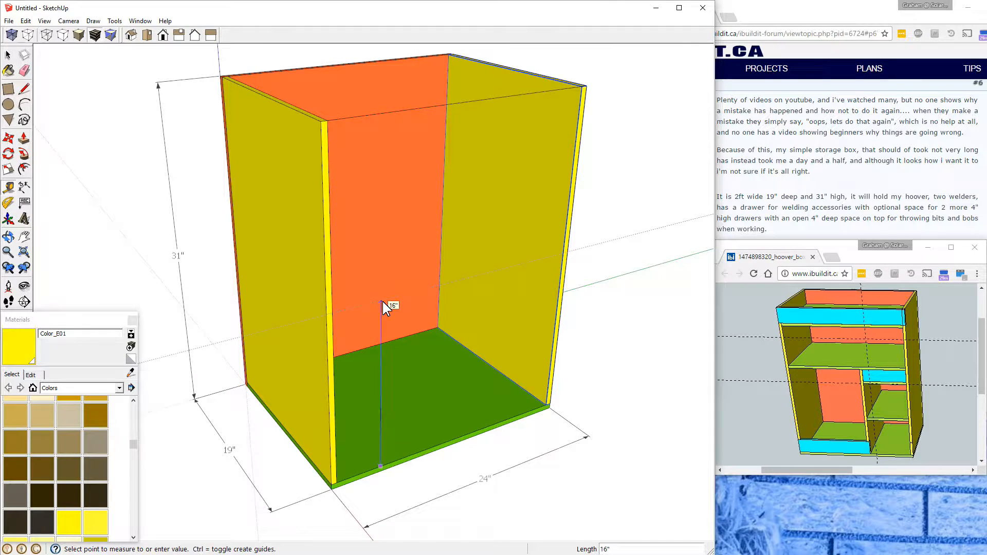
{"action": "left_click", "coordinate": [383, 272]}
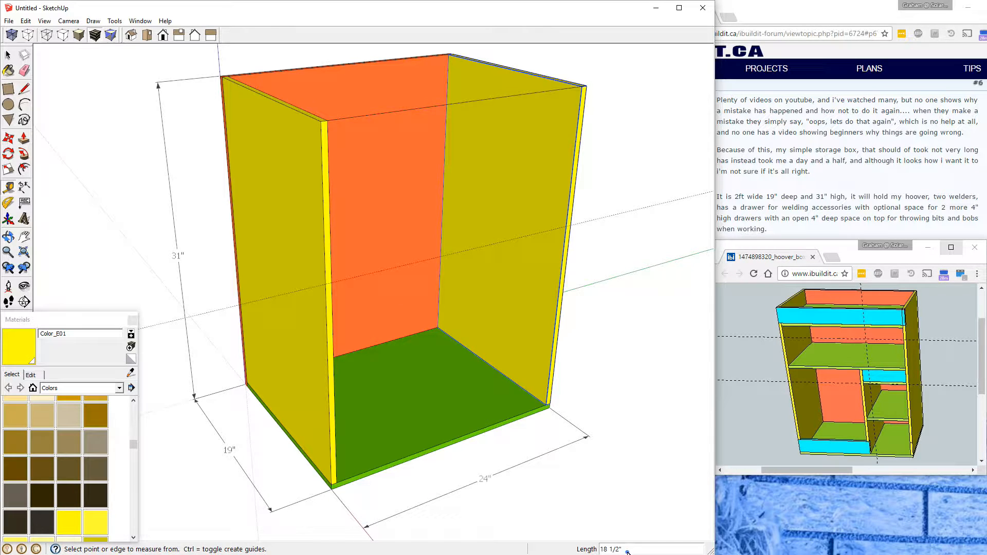
{"action": "type", "text": "4"}
{"action": "key", "text": "Return"}
Step: Dimension the guide line's height above the bottom panel at the right side panel's front edge
{"action": "left_click", "coordinate": [23, 188]}
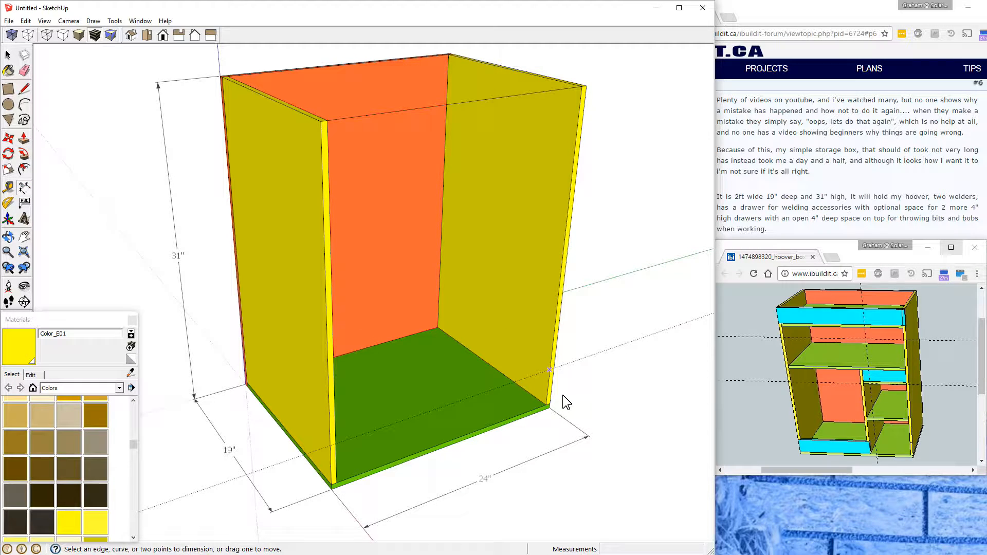
{"action": "left_click", "coordinate": [546, 404]}
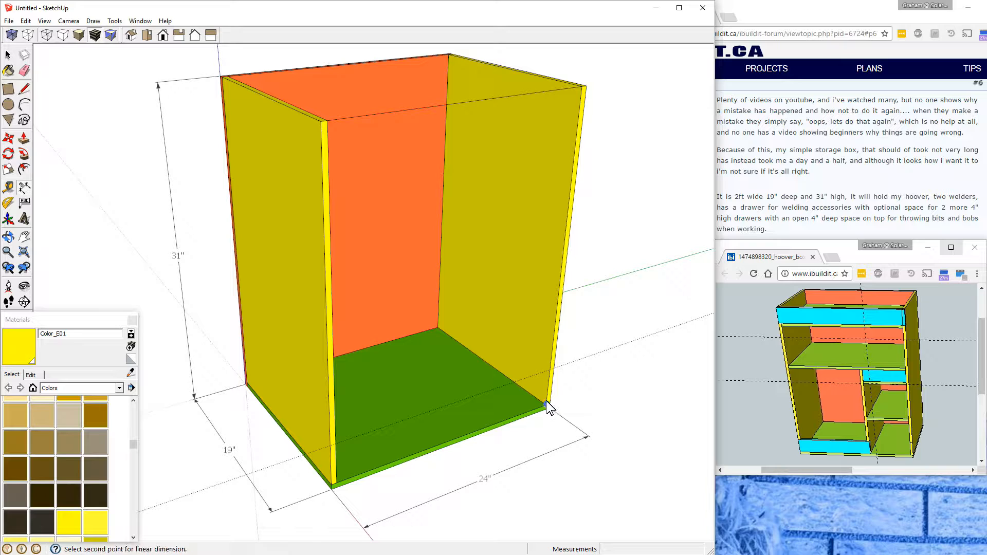
{"action": "left_click", "coordinate": [551, 371]}
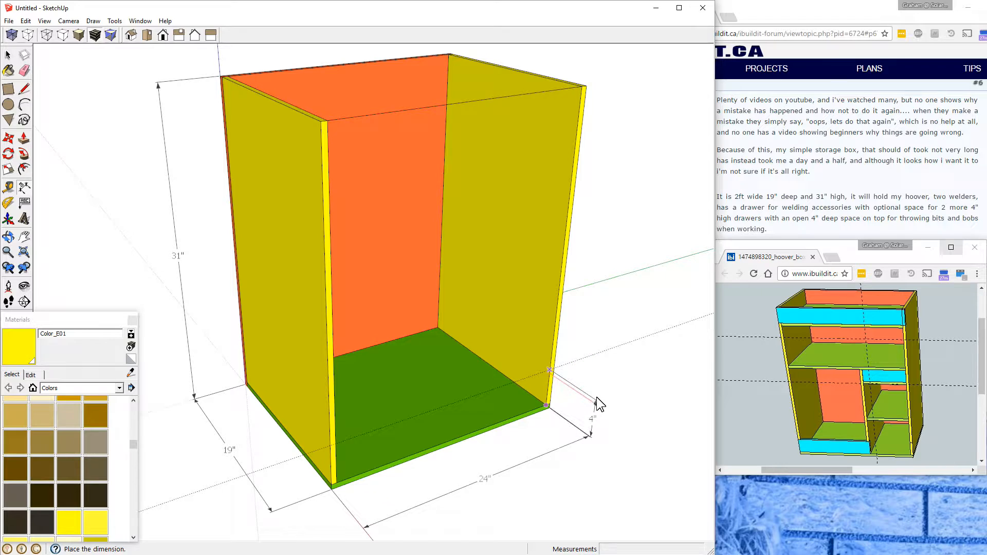
{"action": "left_click", "coordinate": [593, 394]}
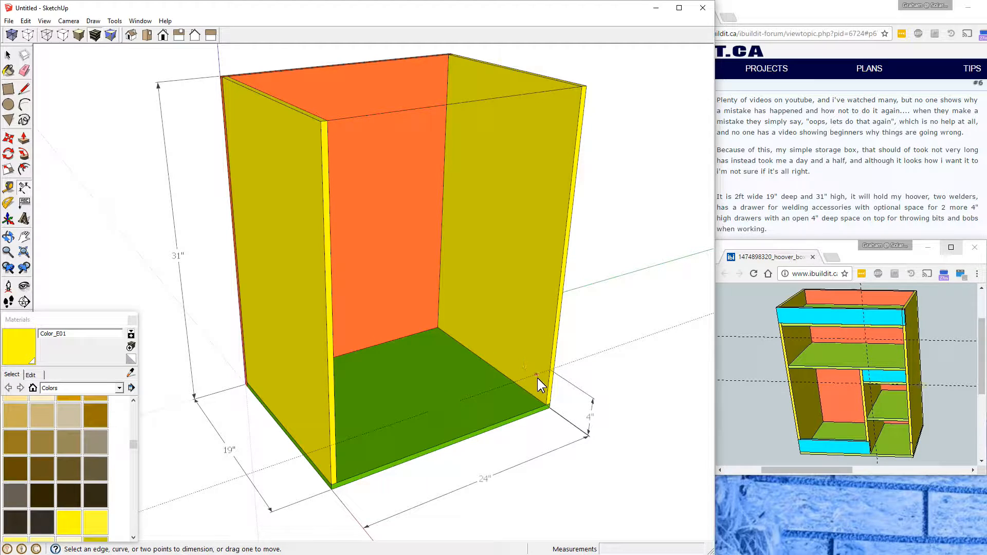
Step: Try to draw the shelf rectangle from the 4-inch guide at the left side panel's front edge to the right side panel
{"action": "left_click", "coordinate": [556, 415]}
{"action": "left_click", "coordinate": [12, 88]}
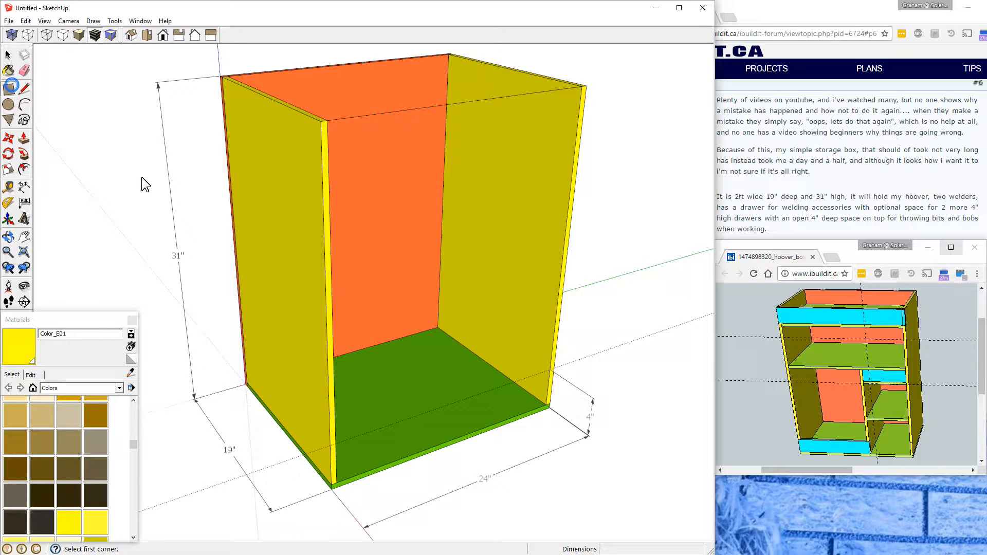
{"action": "left_click", "coordinate": [336, 442]}
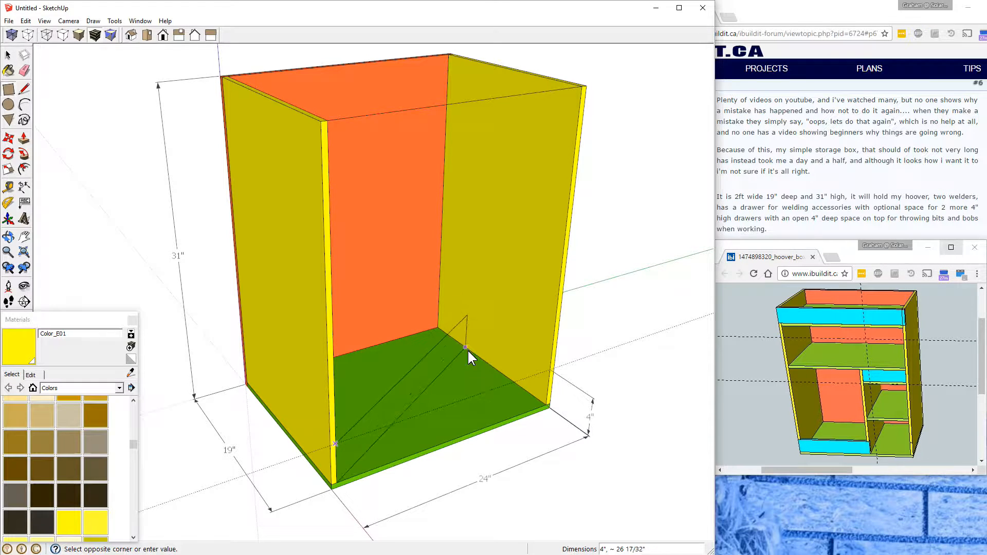
{"action": "left_click", "coordinate": [520, 366]}
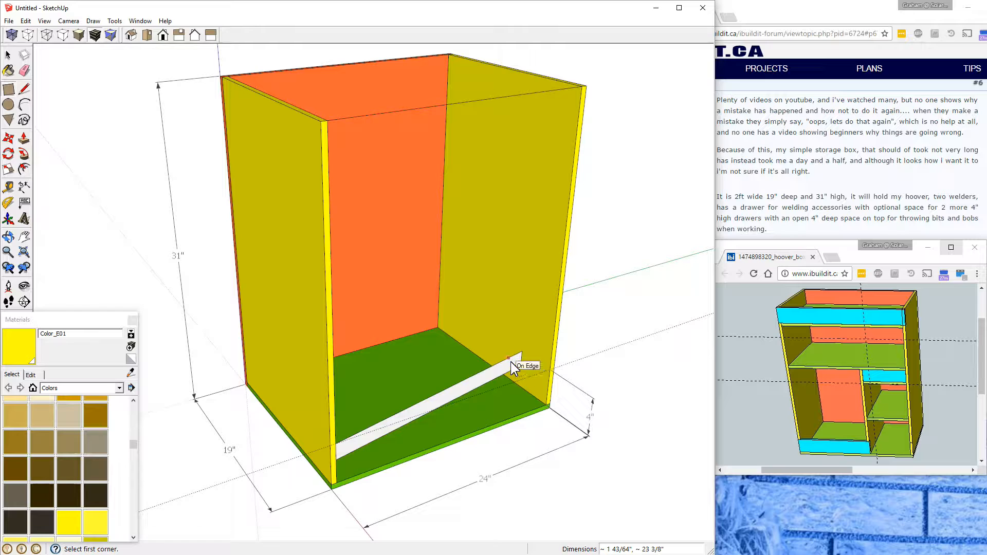
{"action": "left_click", "coordinate": [24, 21]}
{"action": "left_click", "coordinate": [12, 37]}
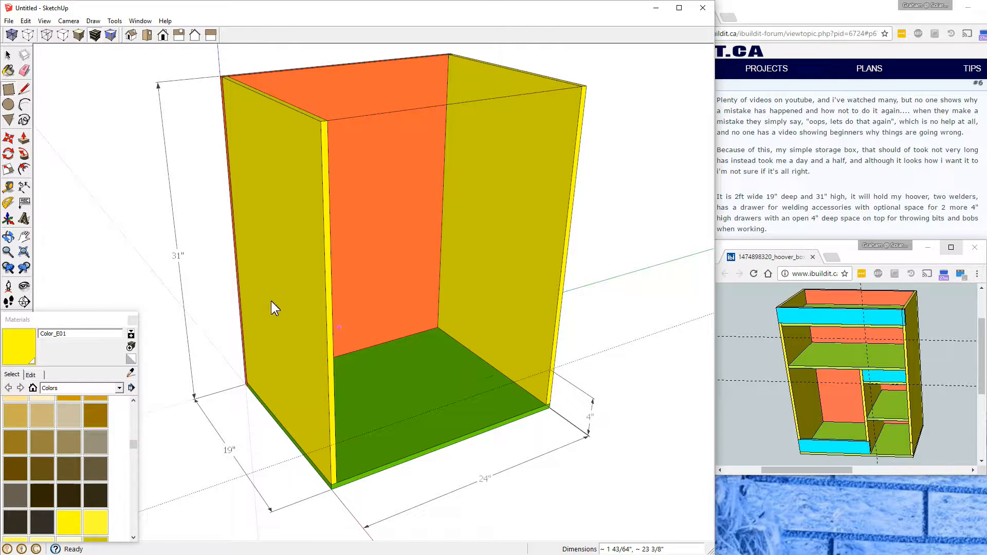
Step: Create a horizontal guide line on the back panel 4 inches above its lower edge with the Tape Measure
{"action": "left_click", "coordinate": [10, 188]}
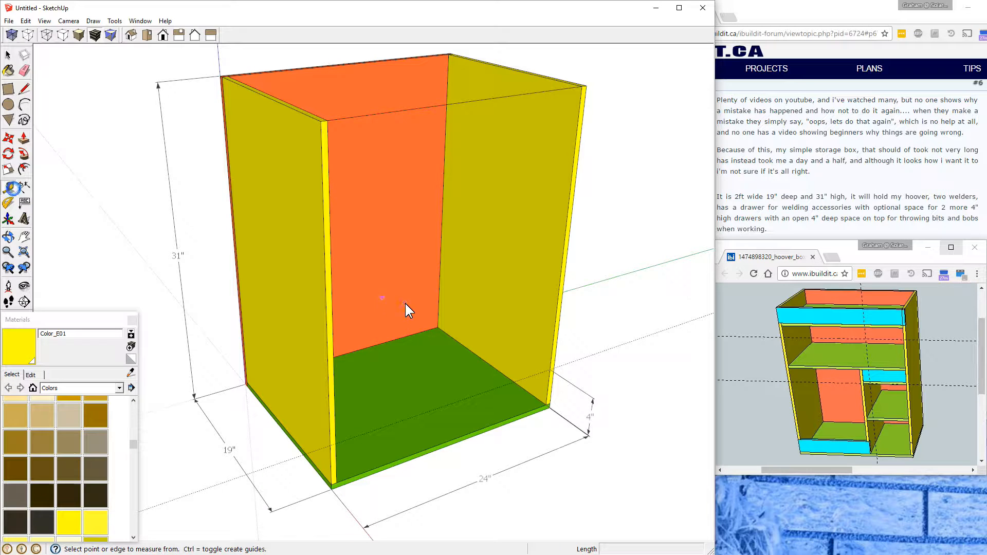
{"action": "left_click", "coordinate": [417, 332]}
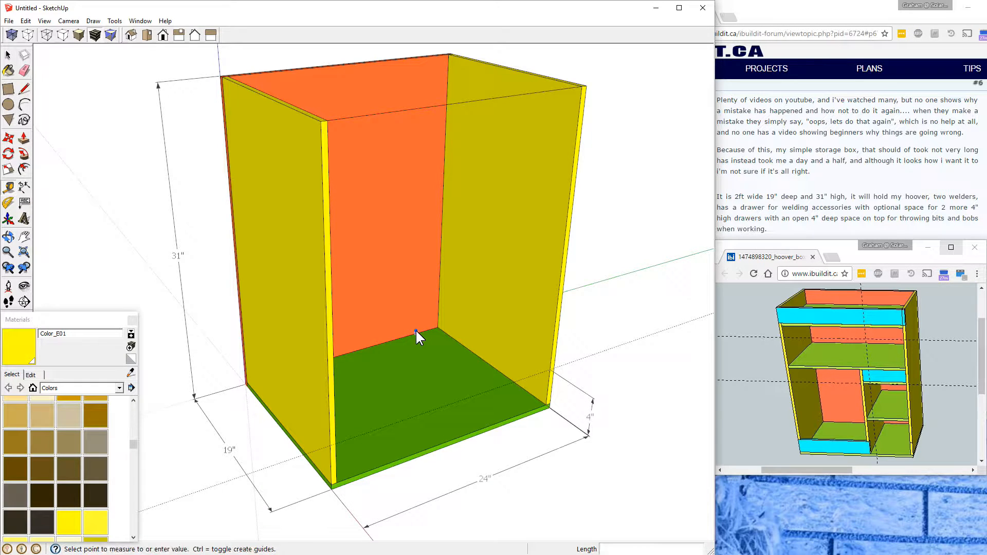
{"action": "left_click", "coordinate": [416, 267]}
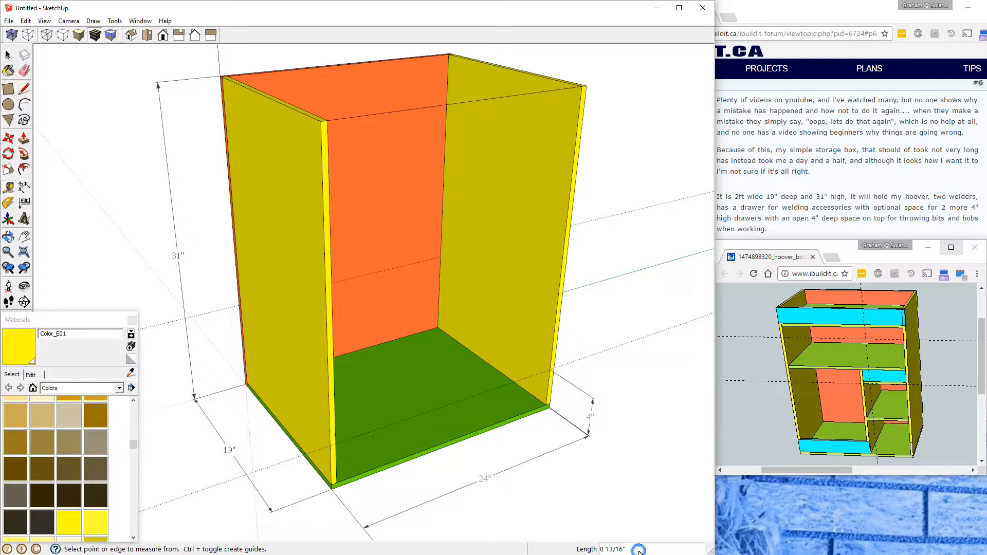
{"action": "type", "text": "4"}
{"action": "key", "text": "Return"}
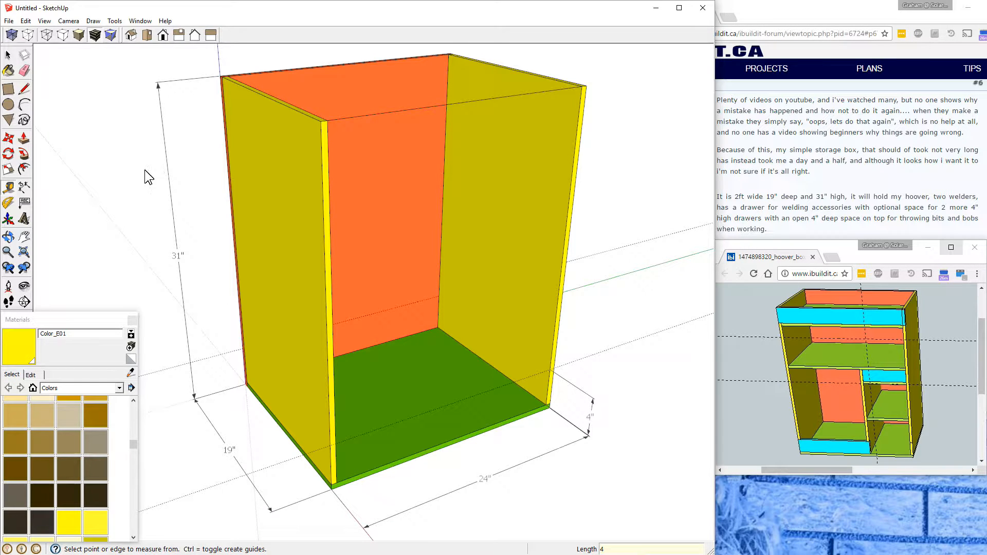
Step: Draw an 18 1/2 by 23 inch shelf rectangle from the front guide at the left side panel to the guide in the right rear corner
{"action": "left_click", "coordinate": [9, 90]}
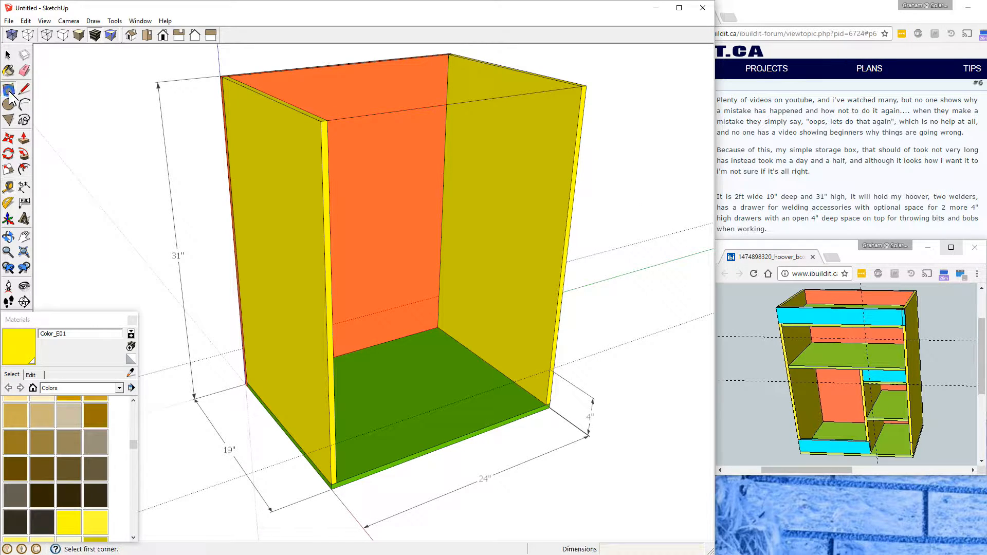
{"action": "left_click", "coordinate": [335, 443]}
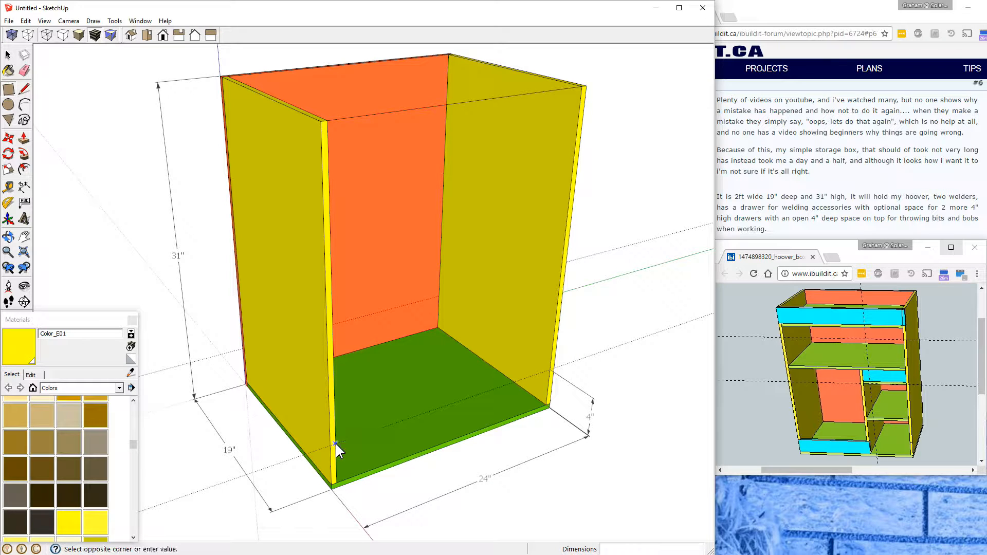
{"action": "left_click", "coordinate": [443, 295]}
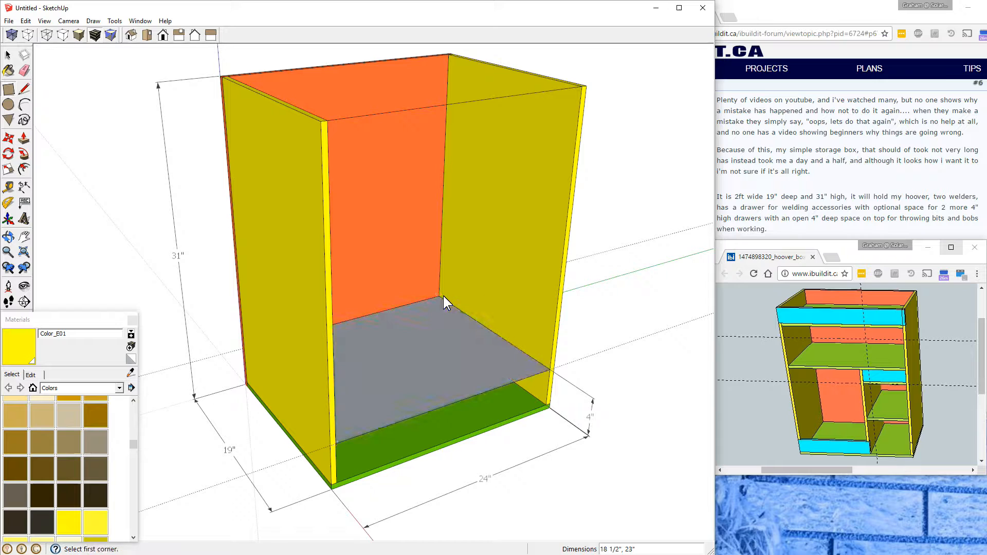
Step: Extrude the shelf rectangle upward 1/2 inch with Push/Pull
{"action": "left_click", "coordinate": [24, 137]}
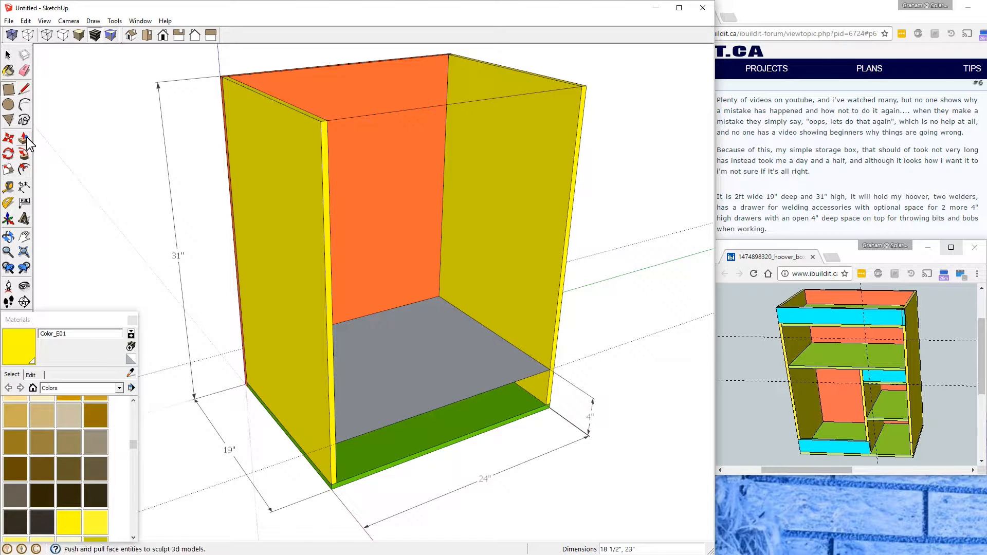
{"action": "left_click", "coordinate": [418, 378]}
{"action": "left_click", "coordinate": [421, 325]}
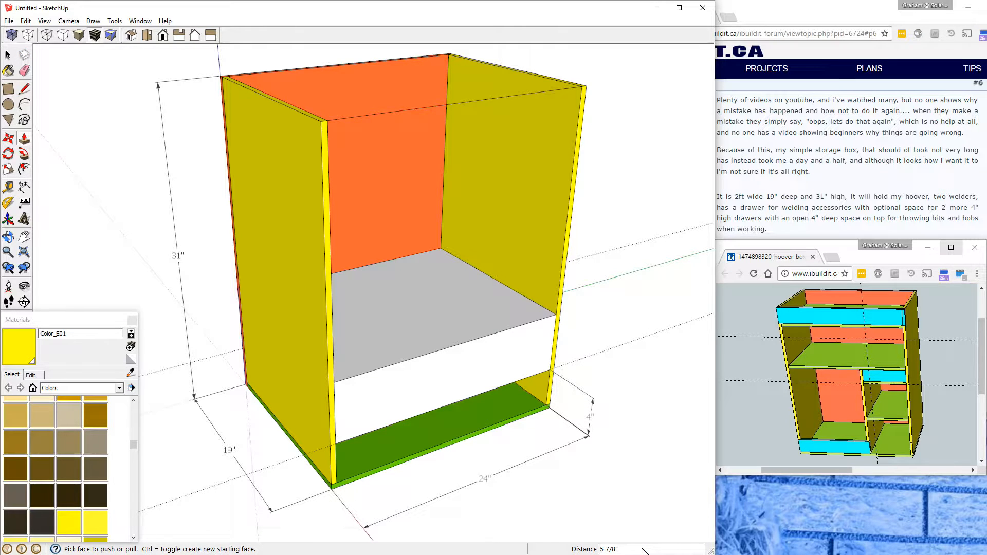
{"action": "type", "text": "1/2"}
{"action": "key", "text": "Return"}
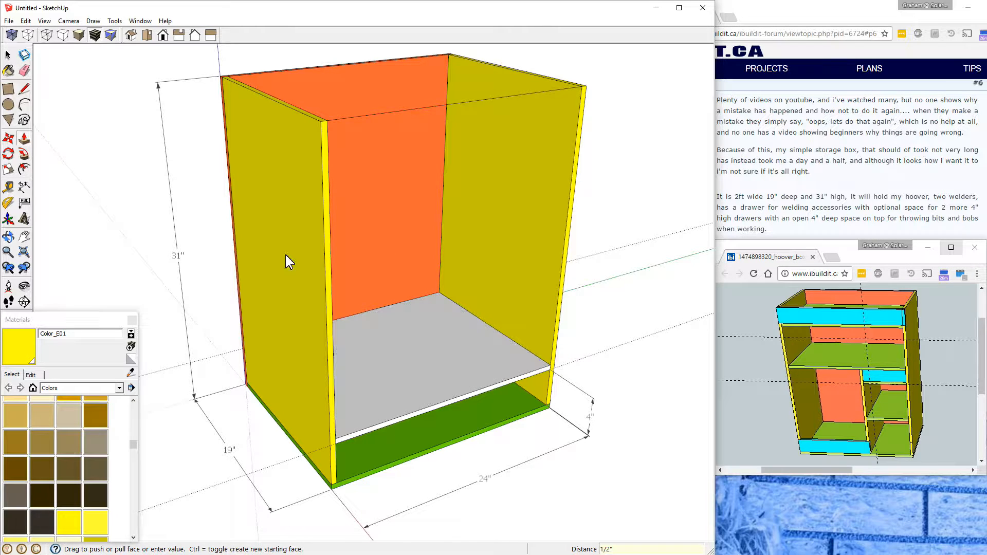
Step: Turn all the shelf's geometry into a component with the default settings
{"action": "left_click", "coordinate": [8, 54]}
{"action": "left_click", "coordinate": [405, 359]}
{"action": "double_click", "coordinate": [405, 359]}
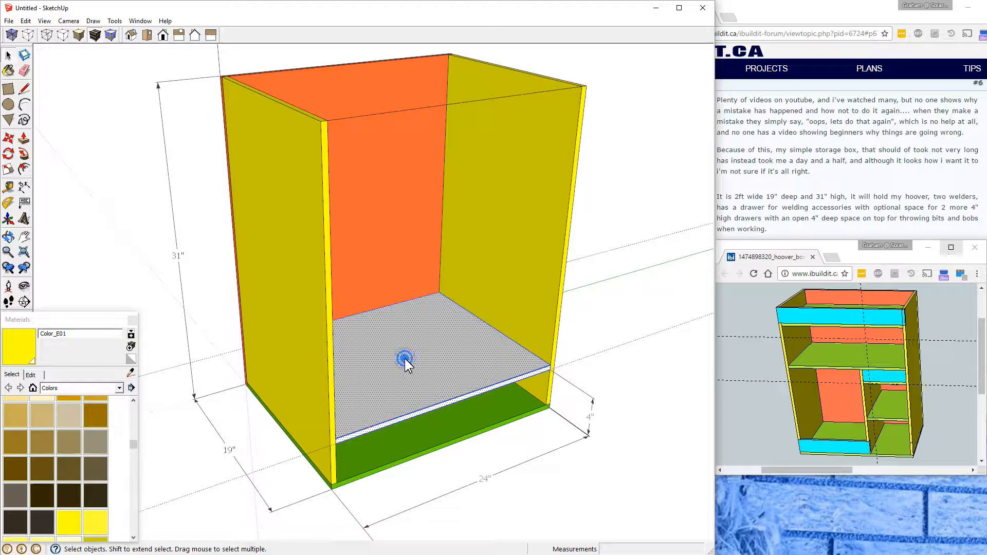
{"action": "key", "text": "g"}
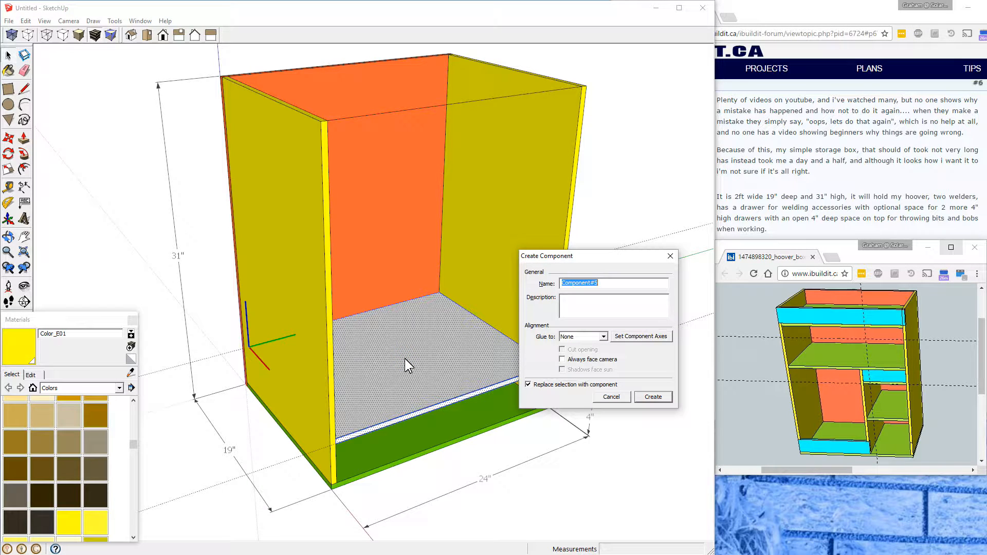
{"action": "key", "text": "Return"}
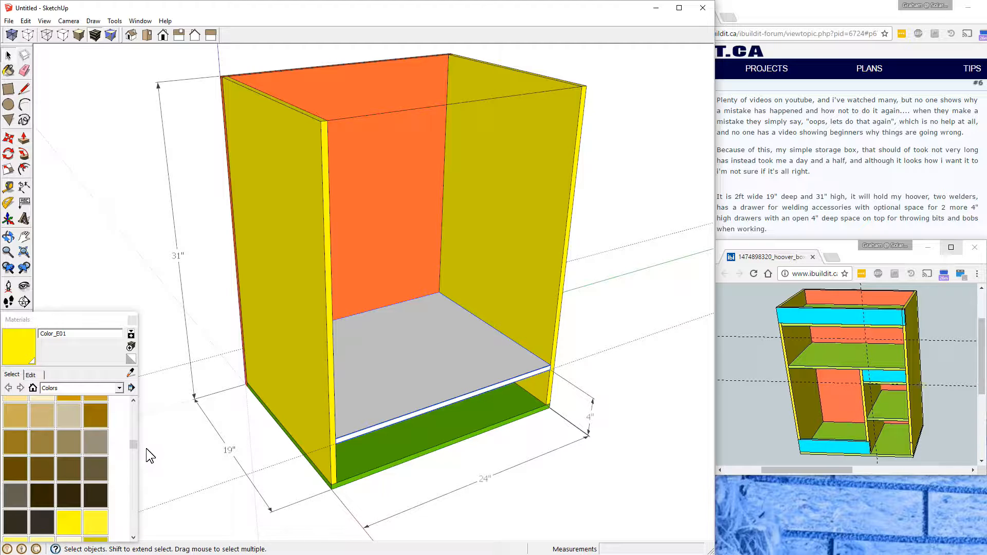
Step: Paint the shelf component light green with Color_F02 from the Colors collection
{"action": "left_click_drag", "start_coordinate": [134, 445], "coordinate": [134, 478]}
{"action": "left_click", "coordinate": [68, 468]}
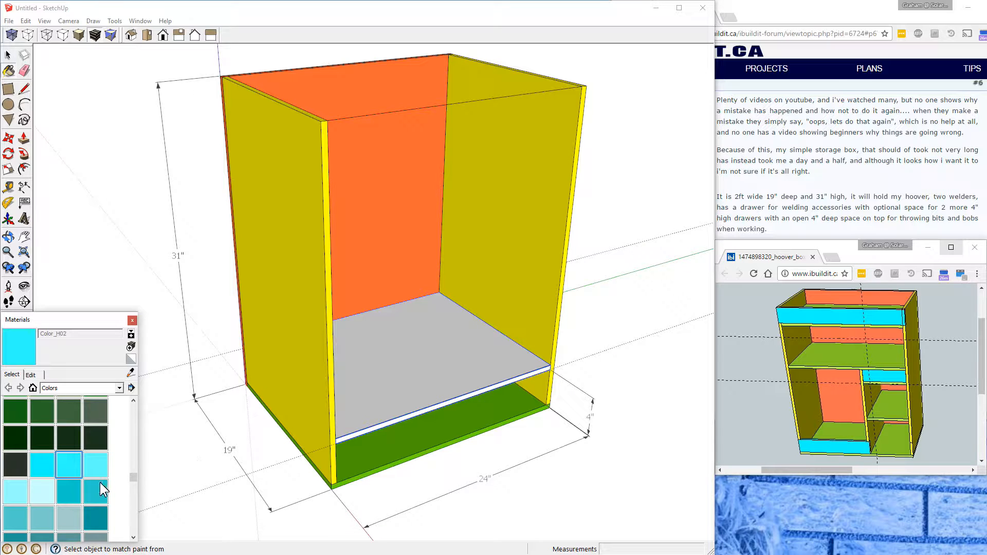
{"action": "mouse_move", "coordinate": [133, 478]}
{"action": "left_mouse_down"}
{"action": "mouse_move", "coordinate": [135, 525]}
{"action": "mouse_move", "coordinate": [137, 462]}
{"action": "left_mouse_up"}
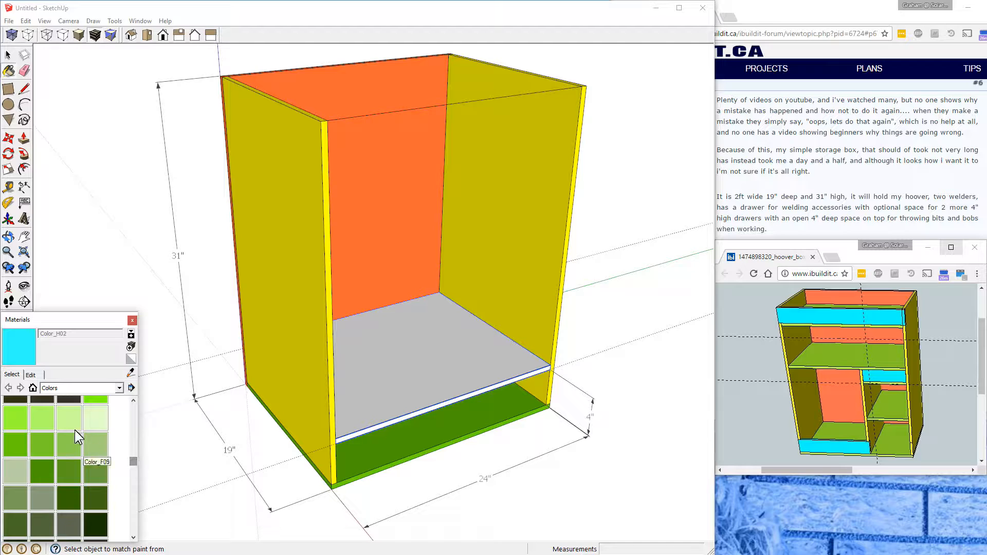
{"action": "left_click", "coordinate": [8, 412]}
{"action": "left_click", "coordinate": [428, 368]}
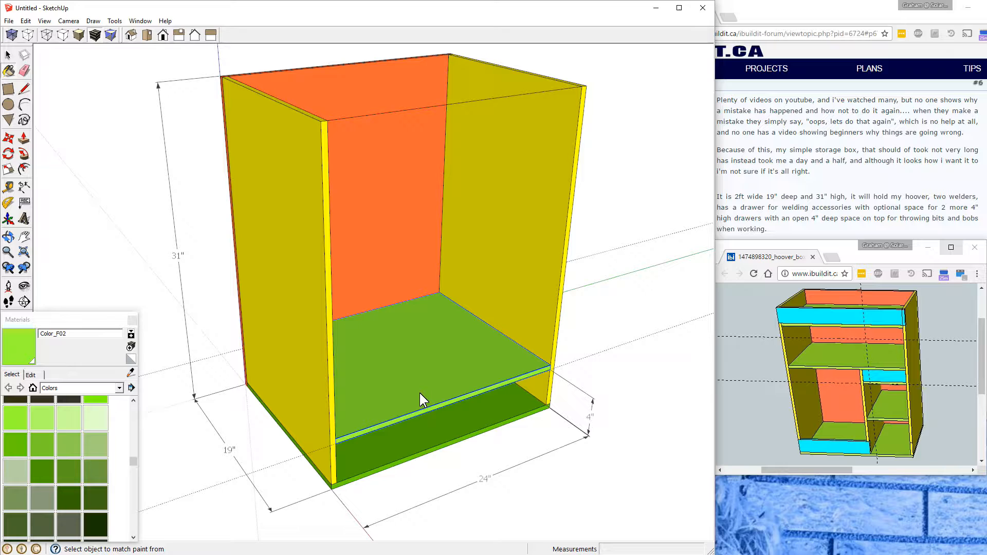
Step: Hide the left side panel
{"action": "left_click", "coordinate": [7, 55]}
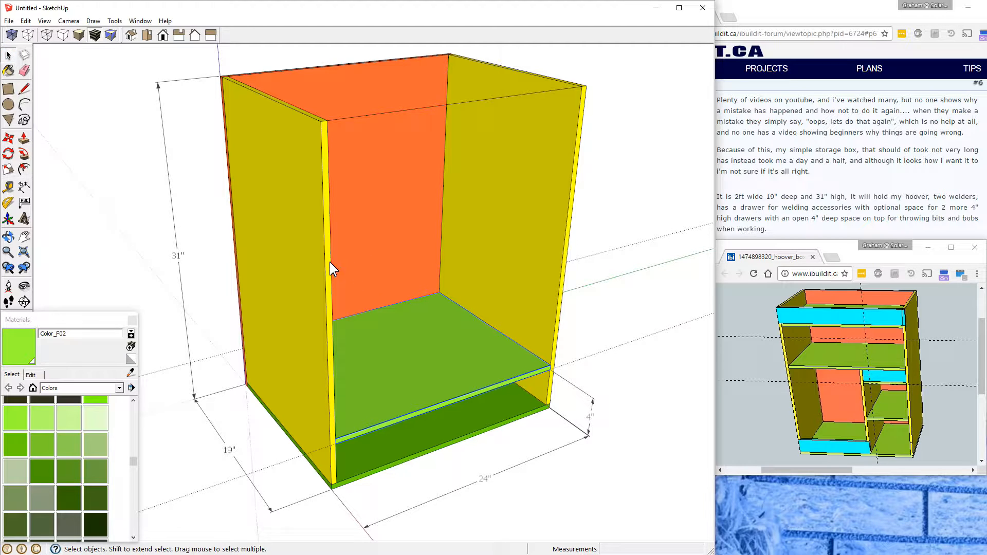
{"action": "left_click", "coordinate": [307, 252]}
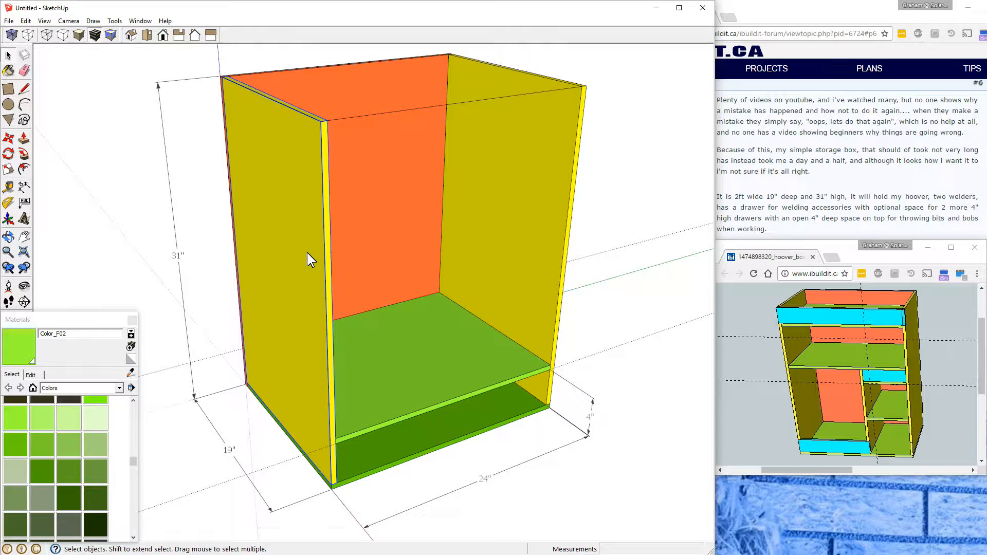
{"action": "right_click", "coordinate": [307, 252]}
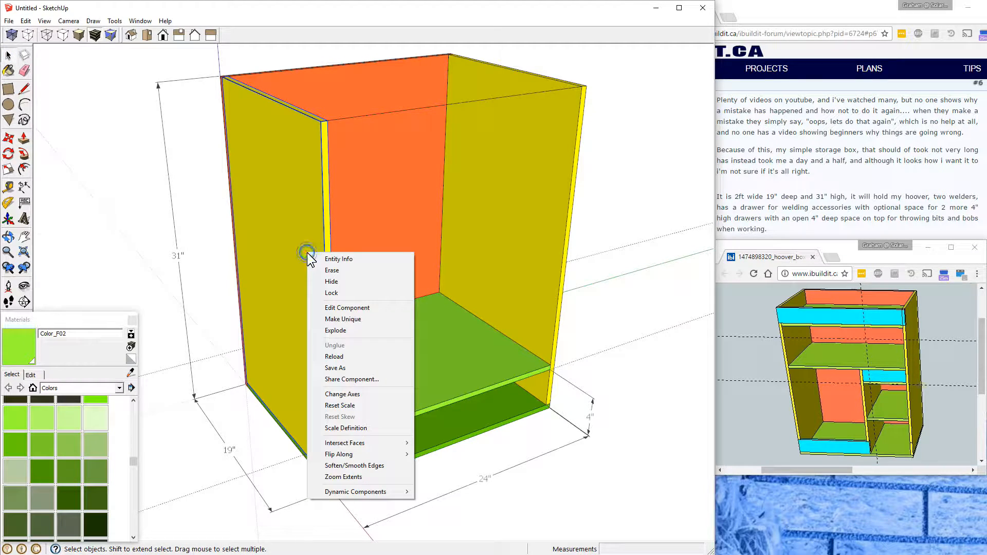
{"action": "left_click", "coordinate": [336, 285]}
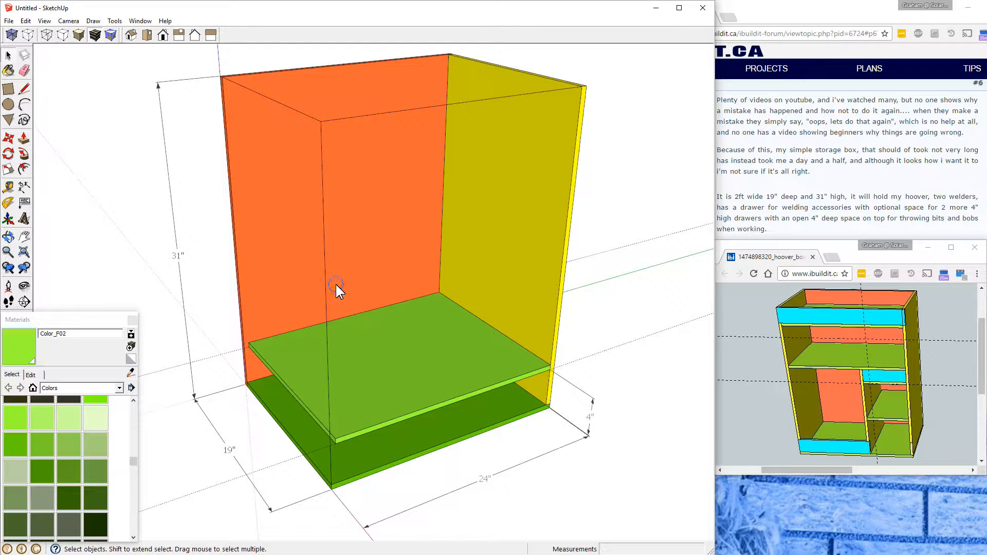
Step: Shorten the shelf inside its component by pushing its left end face 15 1/2 inches toward the right side panel
{"action": "middle_click_drag", "start_coordinate": [303, 430], "coordinate": [424, 374]}
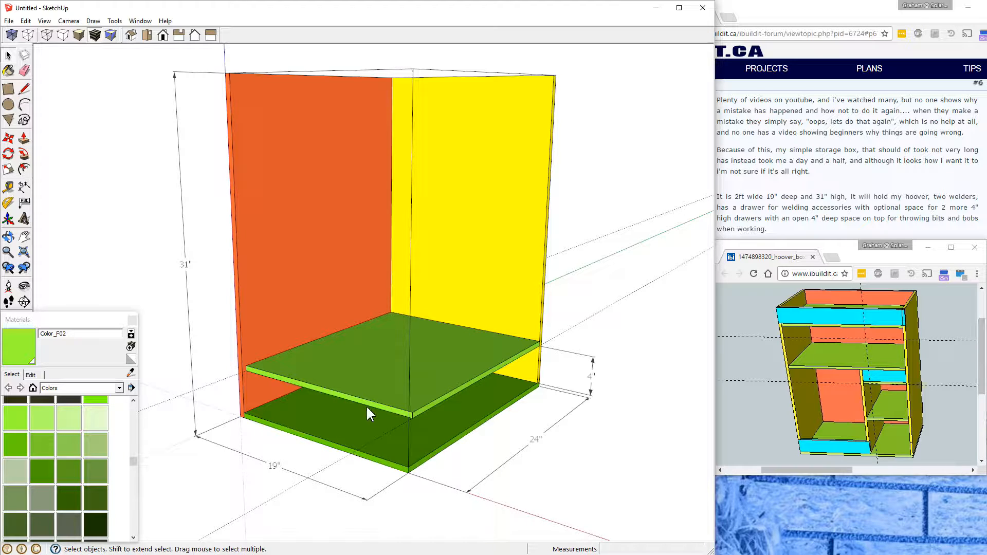
{"action": "scroll", "coordinate": [366, 404], "scroll_direction": "up", "scroll_amount": 3}
{"action": "scroll", "coordinate": [366, 410], "scroll_direction": "up", "scroll_amount": 2}
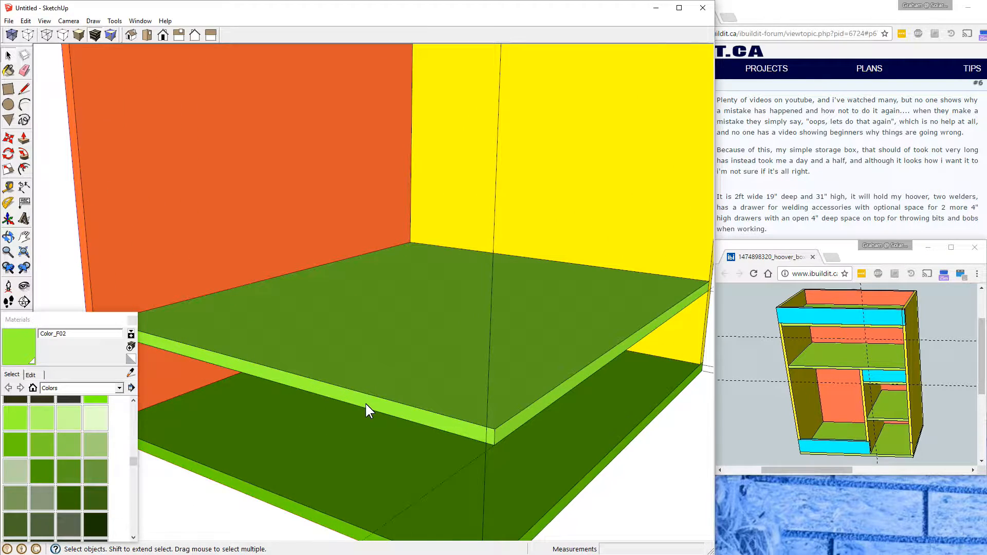
{"action": "left_click", "coordinate": [370, 402]}
{"action": "double_click", "coordinate": [369, 401]}
{"action": "left_click", "coordinate": [369, 402]}
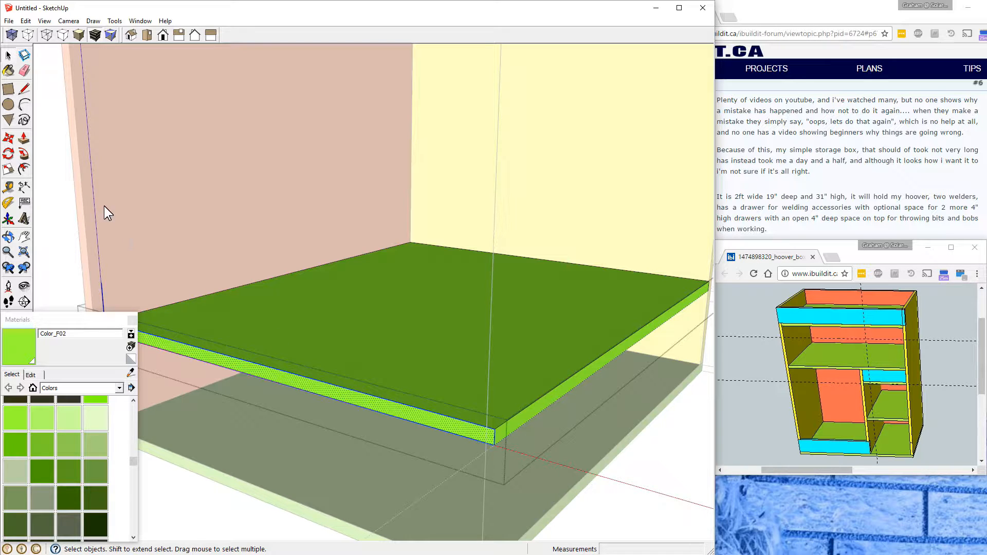
{"action": "left_click", "coordinate": [24, 138]}
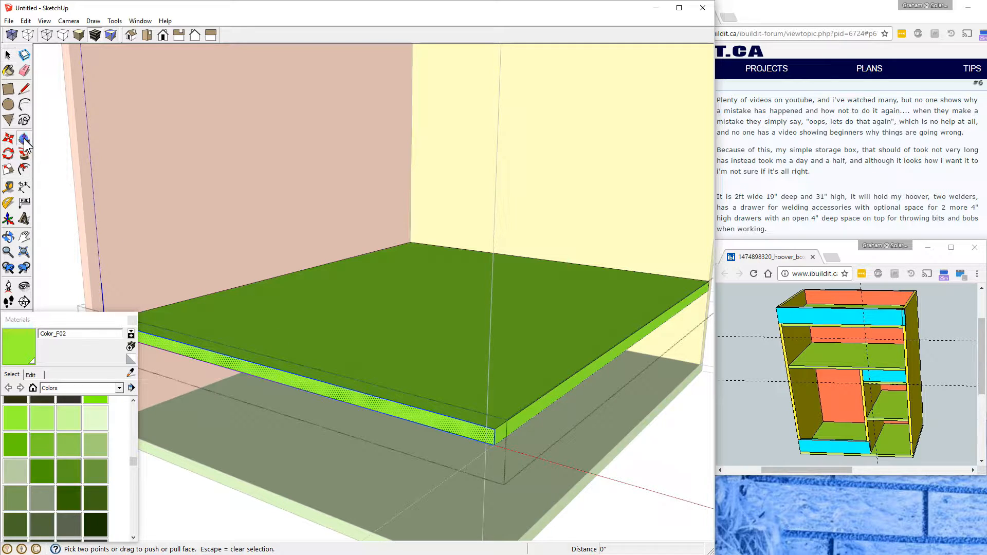
{"action": "left_click", "coordinate": [374, 402]}
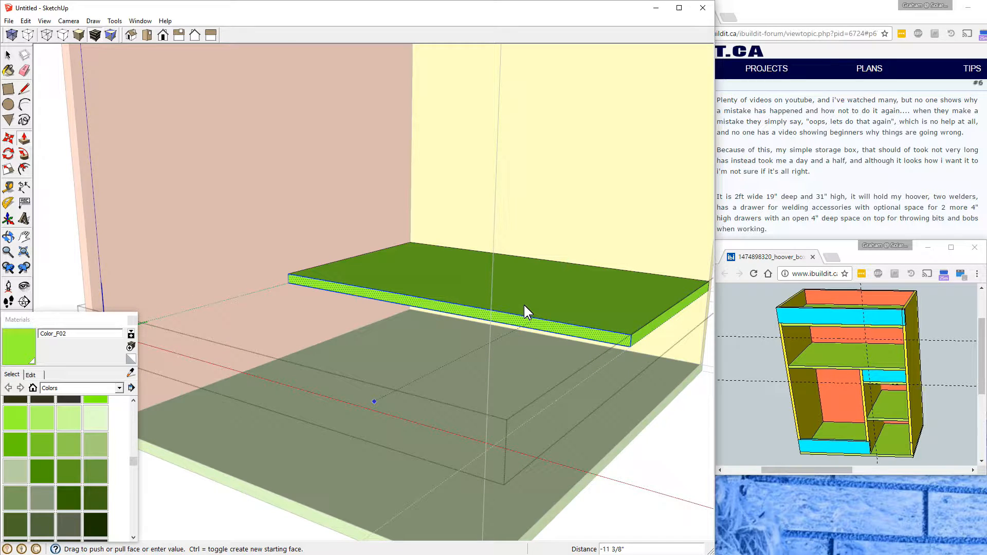
{"action": "left_click", "coordinate": [560, 279]}
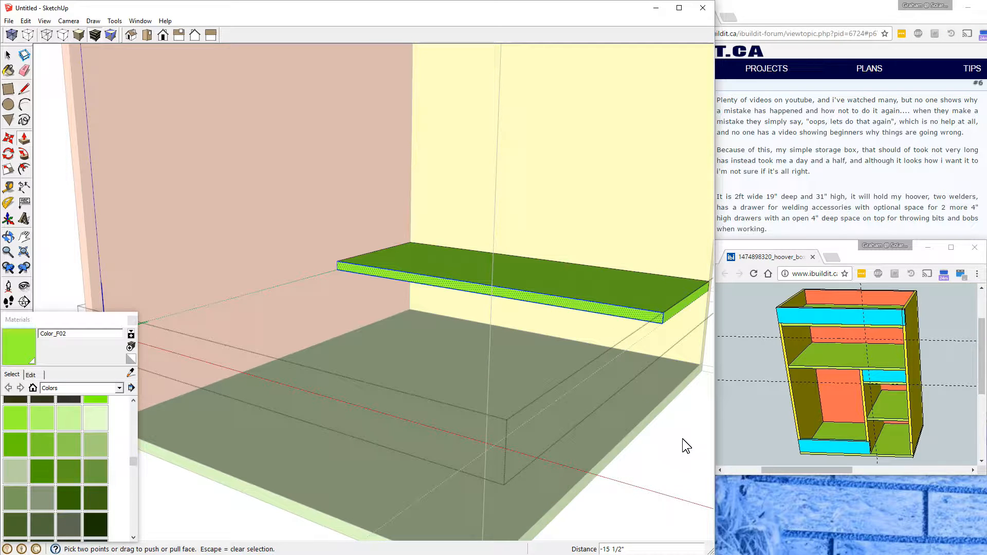
{"action": "left_click", "coordinate": [8, 55]}
{"action": "left_click", "coordinate": [671, 473]}
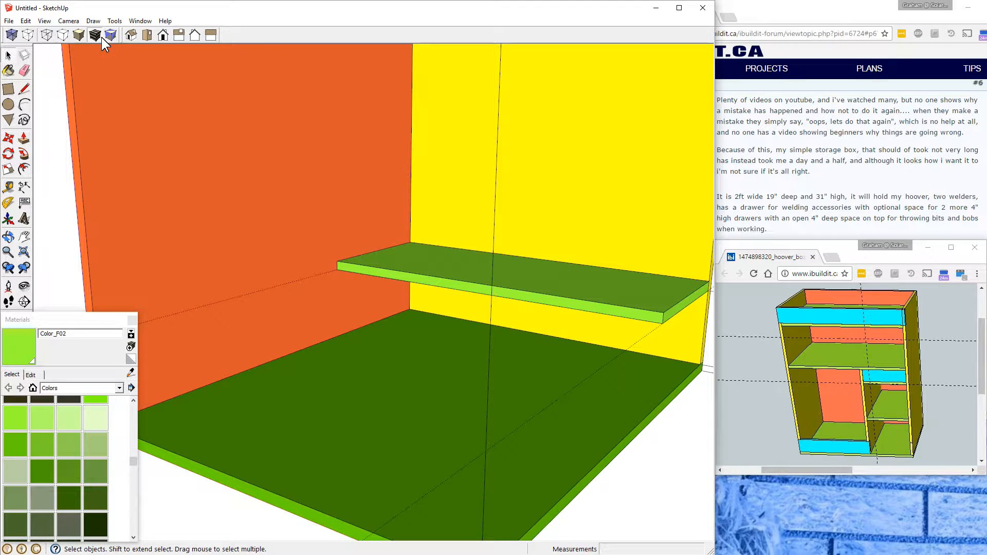
Step: Unhide the last hidden object, the left side panel
{"action": "left_click", "coordinate": [24, 252]}
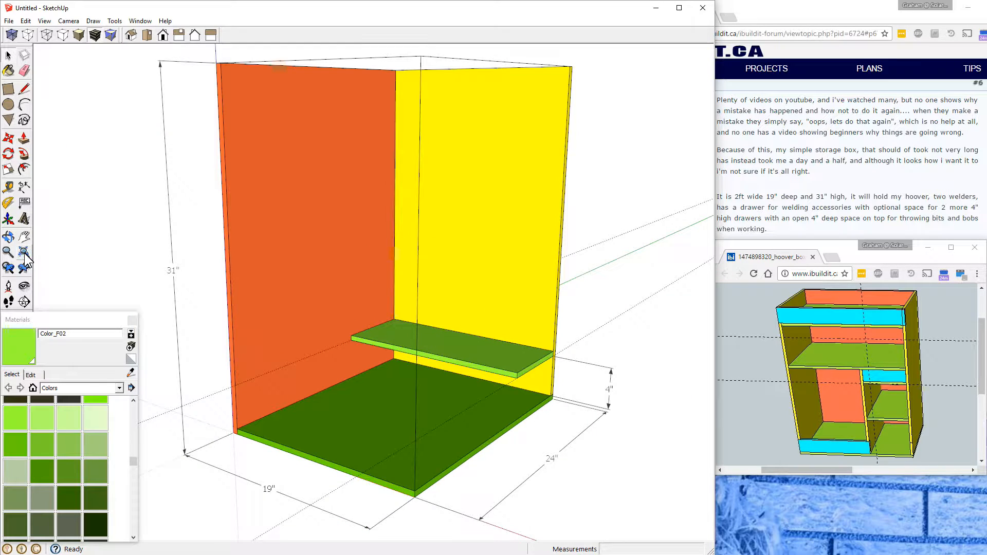
{"action": "key", "text": "o"}
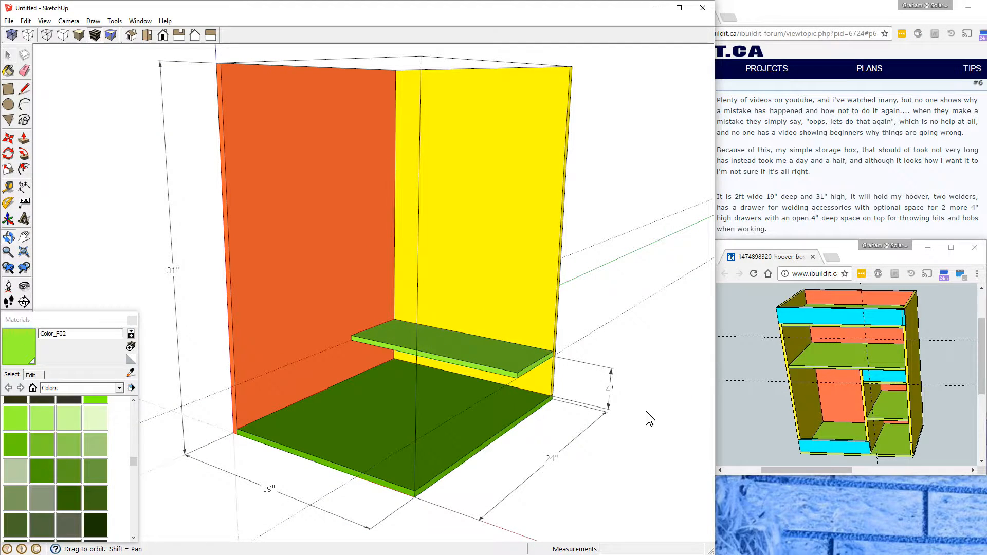
{"action": "left_click_drag", "start_coordinate": [646, 408], "coordinate": [562, 494]}
{"action": "key", "text": "space"}
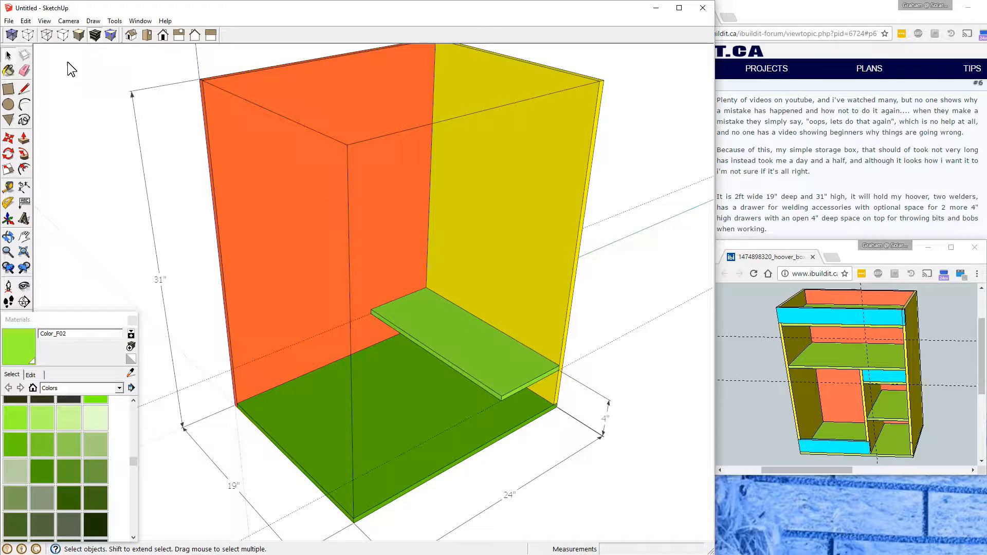
{"action": "left_click", "coordinate": [27, 21]}
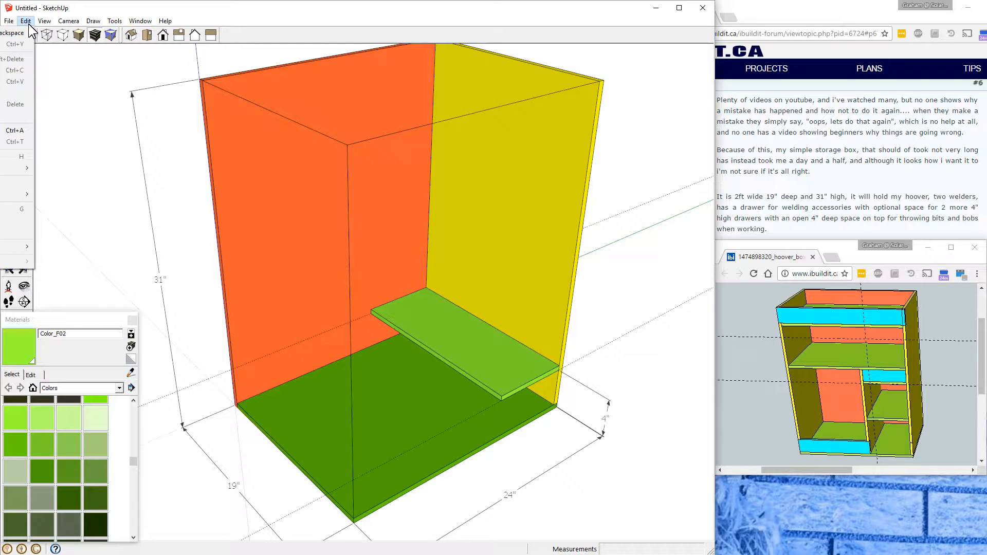
{"action": "mouse_move", "coordinate": [11, 168]}
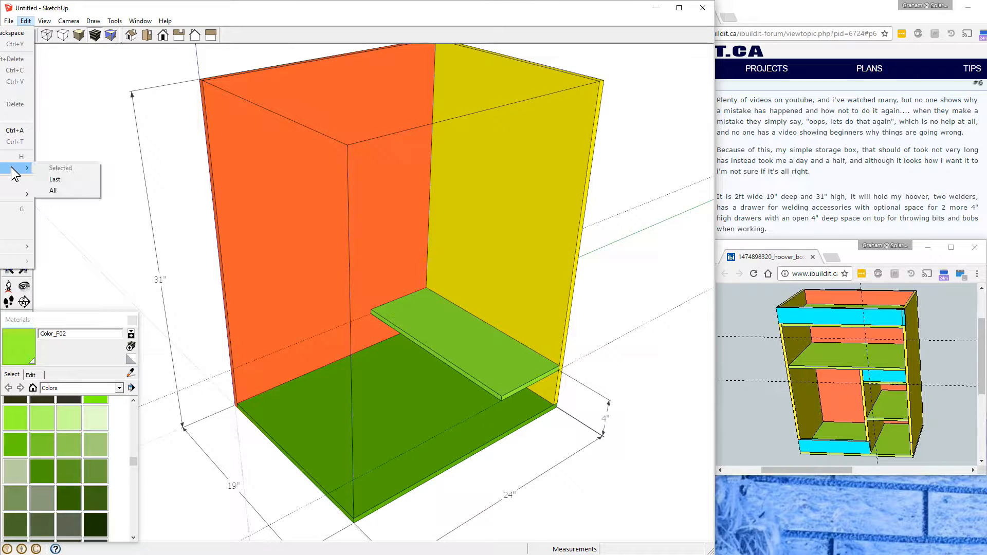
{"action": "left_click", "coordinate": [69, 180]}
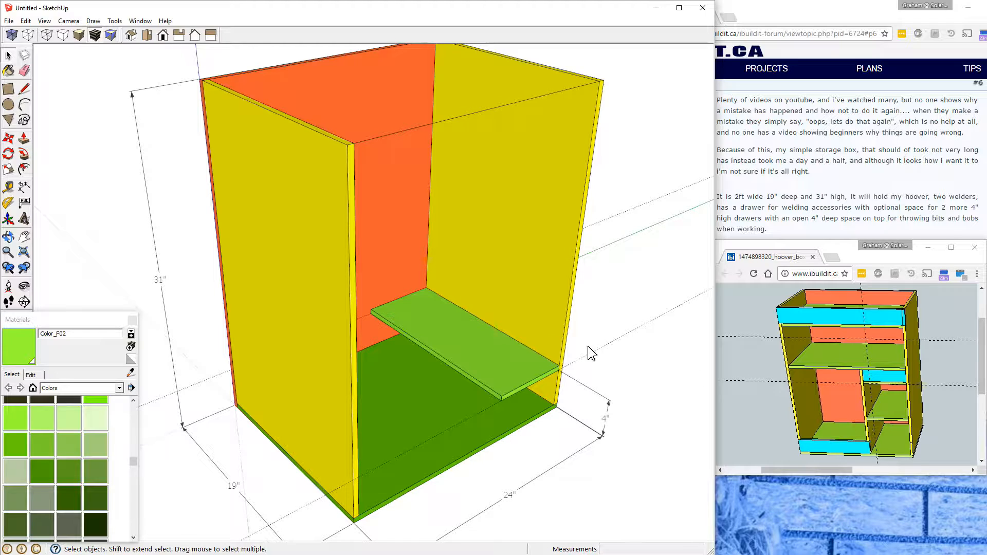
Step: Place a Tape Measure guide 10 inches from the shelf's edge against the right side panel, parallel to that panel
{"action": "left_click", "coordinate": [9, 203]}
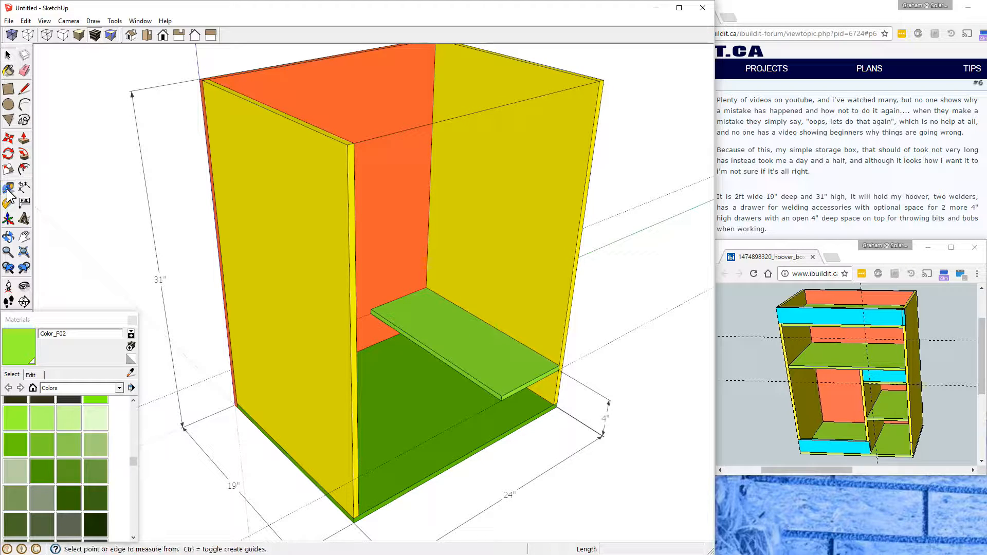
{"action": "left_click", "coordinate": [534, 351]}
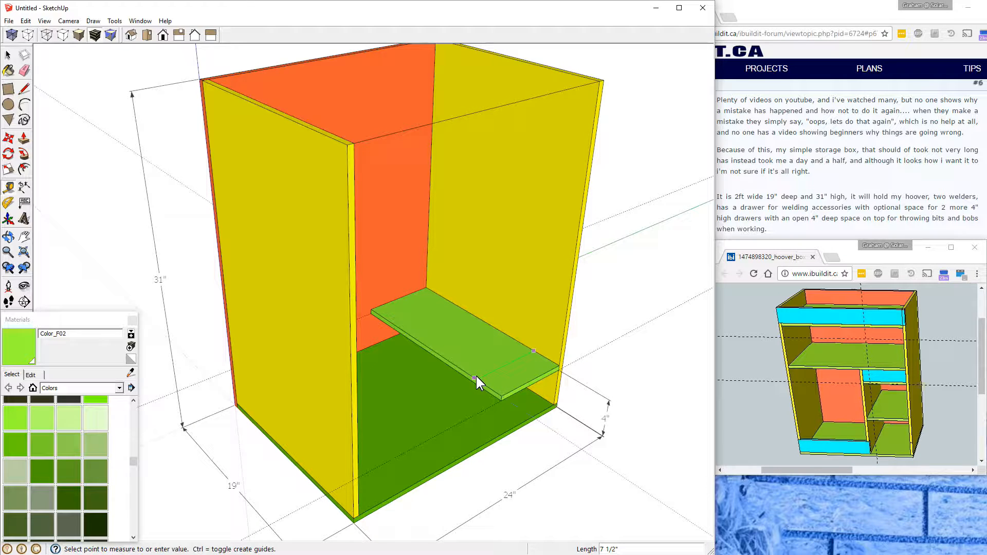
{"action": "left_click", "coordinate": [452, 390]}
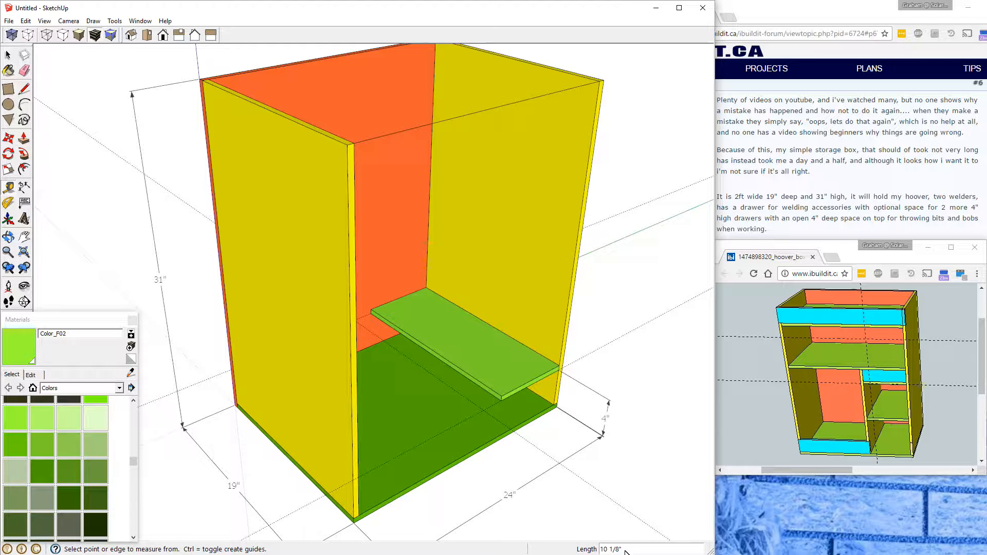
{"action": "type", "text": "10"}
Step: Widen the shelf inside its component by pulling its left end face out 2 1/2 inches to the guide, and close the component
{"action": "left_click", "coordinate": [8, 55]}
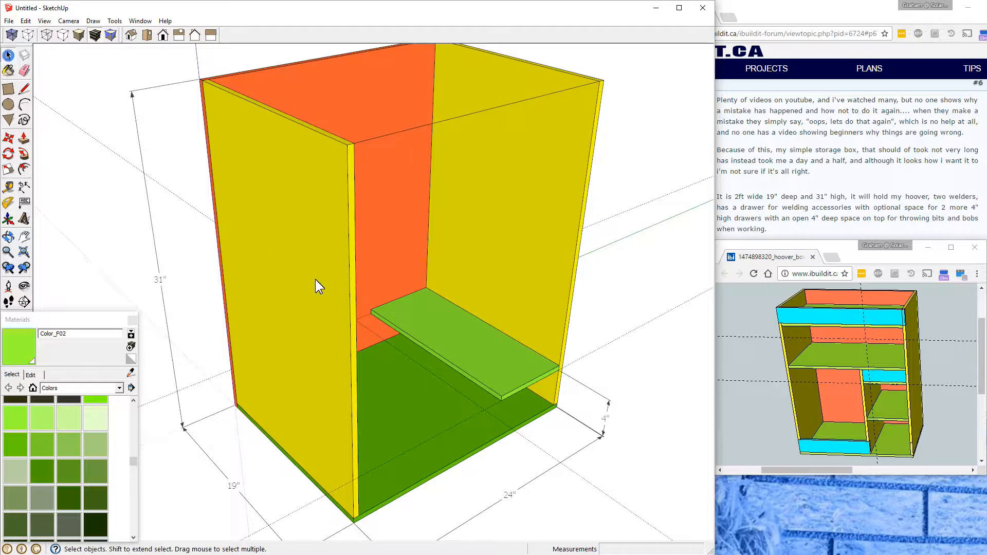
{"action": "left_click", "coordinate": [459, 371]}
{"action": "double_click", "coordinate": [459, 370]}
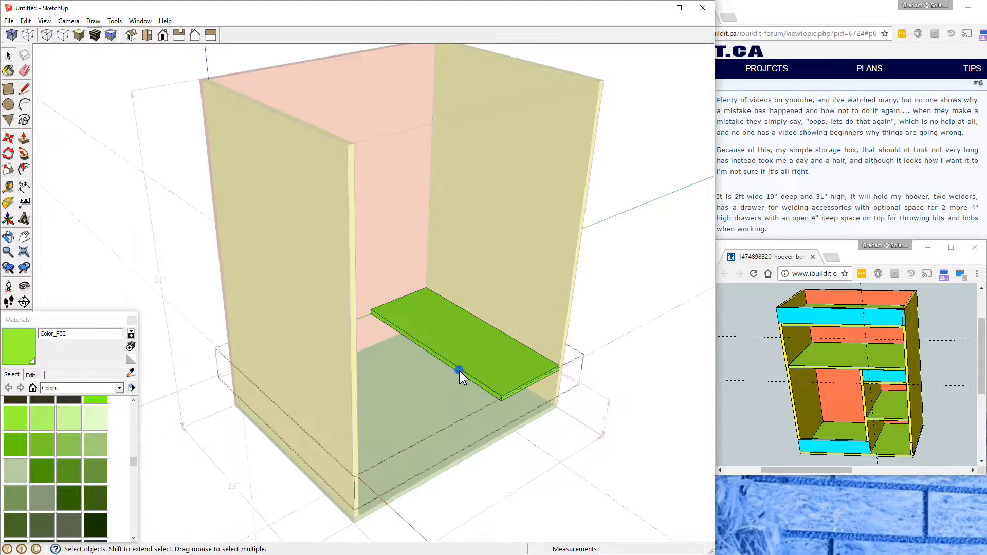
{"action": "double_click", "coordinate": [458, 371]}
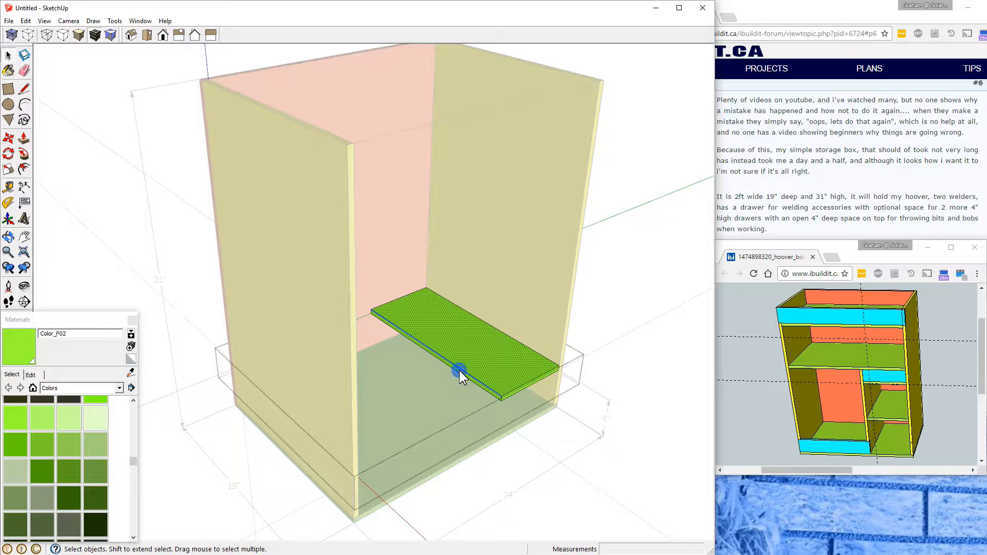
{"action": "left_click", "coordinate": [459, 371]}
{"action": "scroll", "coordinate": [484, 399], "scroll_direction": "up", "scroll_amount": 3}
{"action": "scroll", "coordinate": [484, 399], "scroll_direction": "up", "scroll_amount": 2}
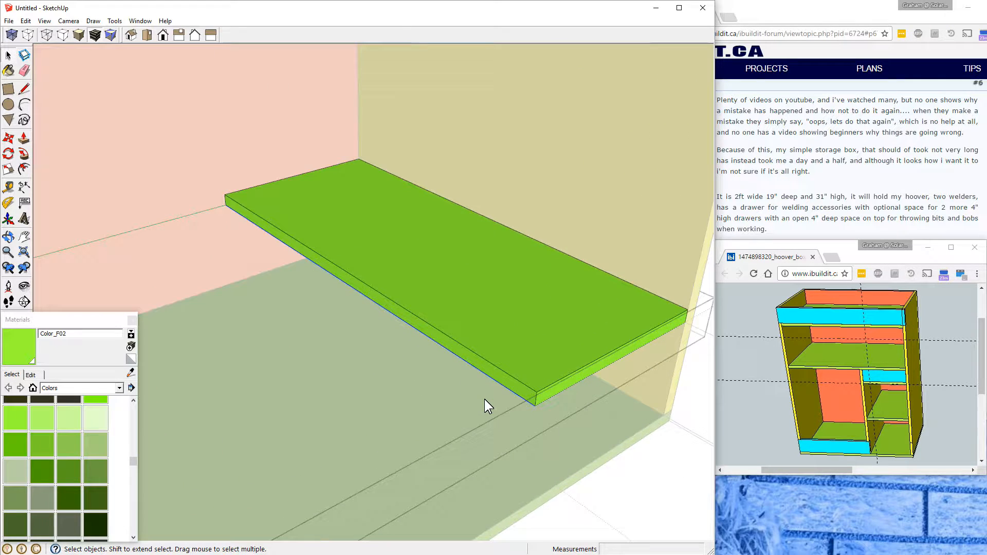
{"action": "left_click", "coordinate": [492, 370]}
{"action": "left_click", "coordinate": [25, 142]}
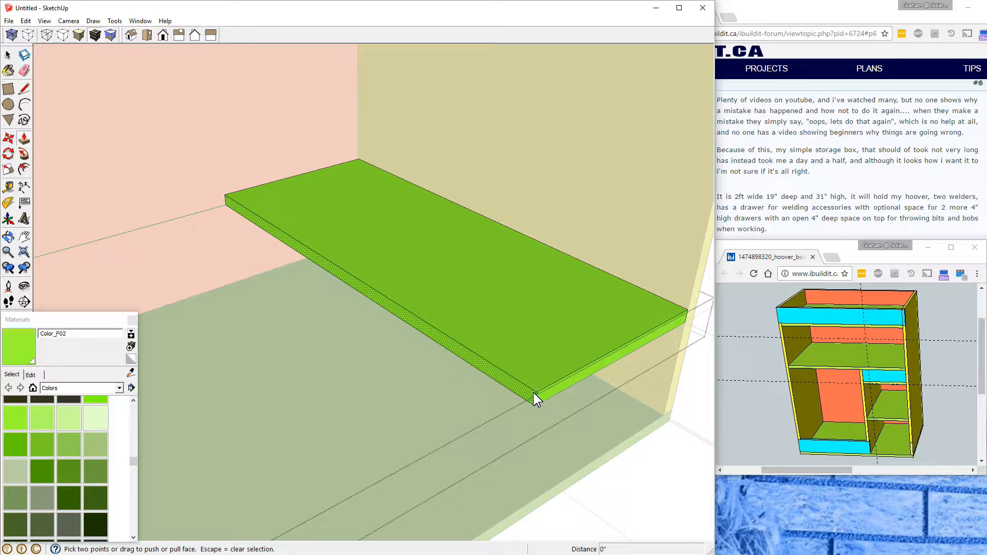
{"action": "left_click_drag", "start_coordinate": [538, 390], "coordinate": [579, 505]}
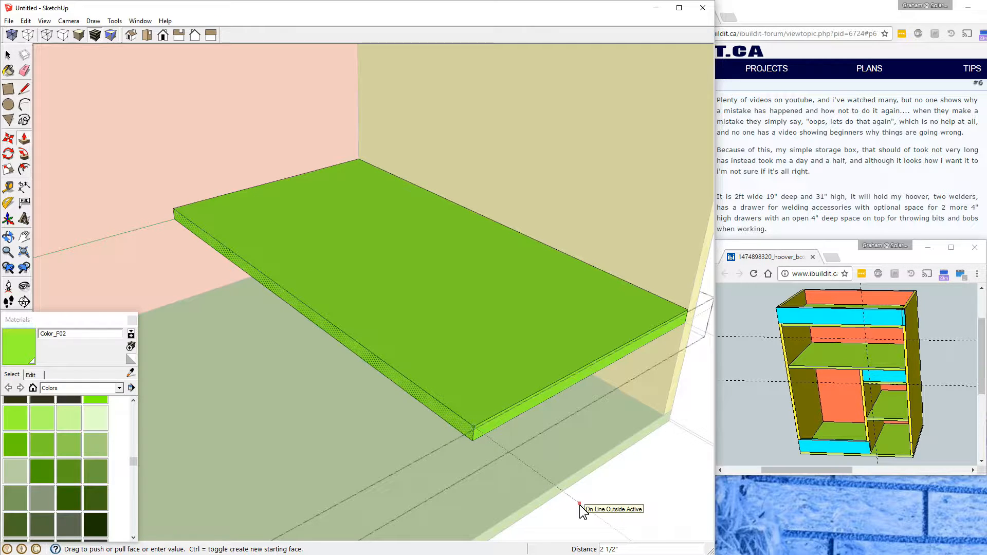
{"action": "left_click_drag", "start_coordinate": [579, 505], "coordinate": [576, 503]}
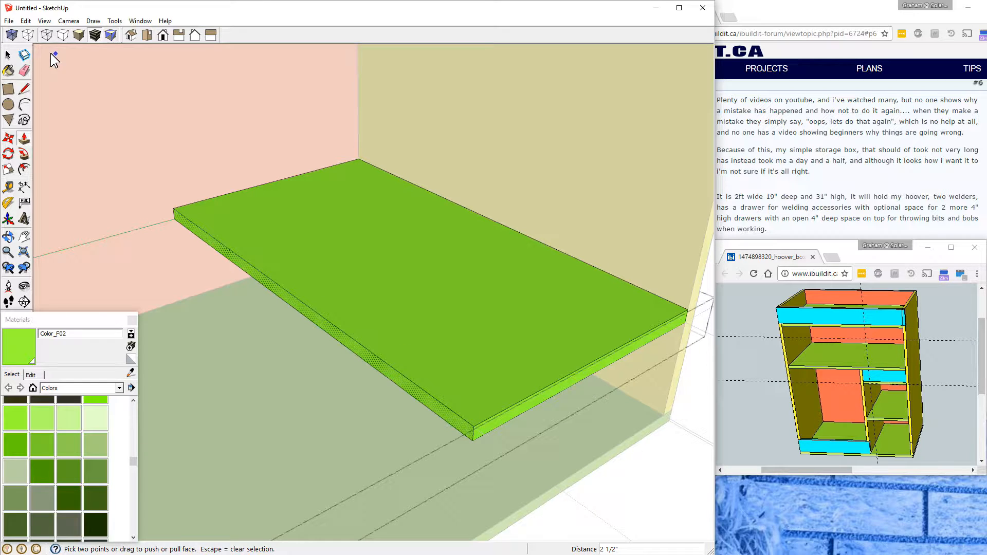
{"action": "left_click", "coordinate": [7, 54]}
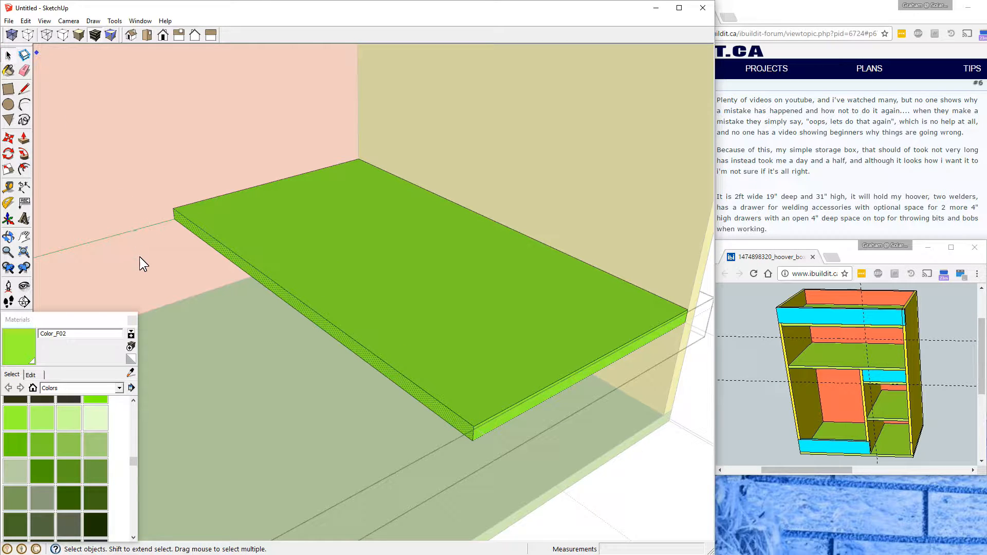
{"action": "left_click", "coordinate": [24, 252]}
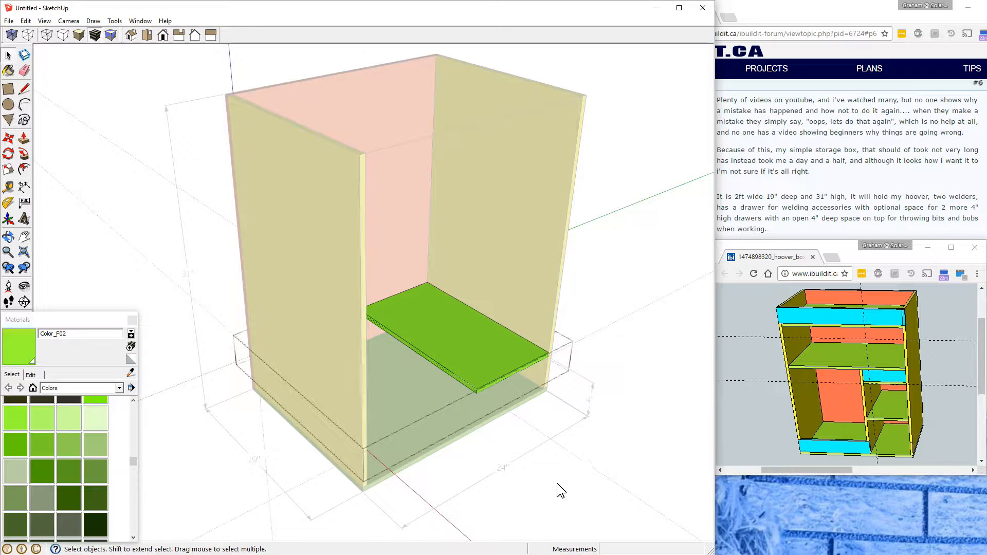
{"action": "left_click", "coordinate": [609, 462]}
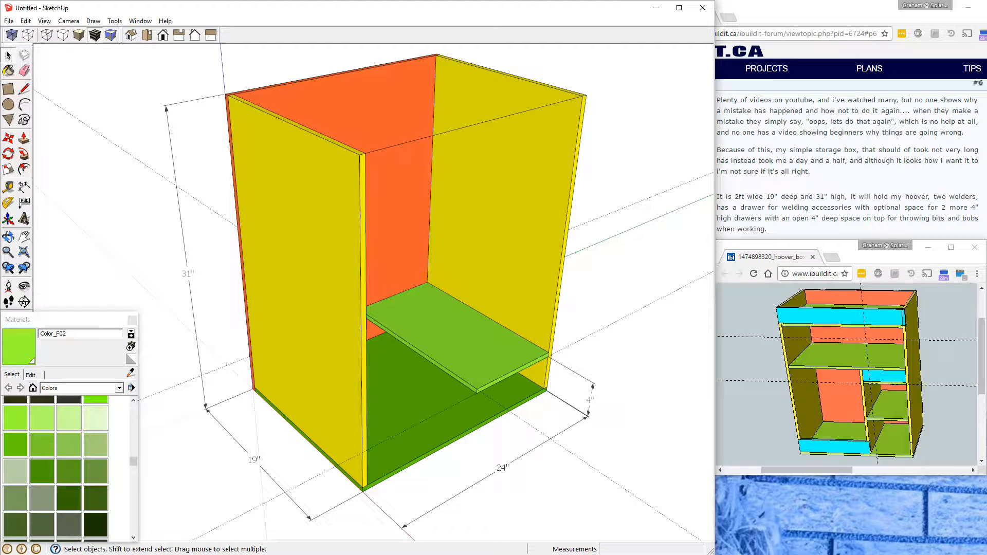
Step: Copy the shelf straight up along the blue axis at a distance of 4.5 inches
{"action": "left_click", "coordinate": [465, 347]}
{"action": "left_click", "coordinate": [11, 140]}
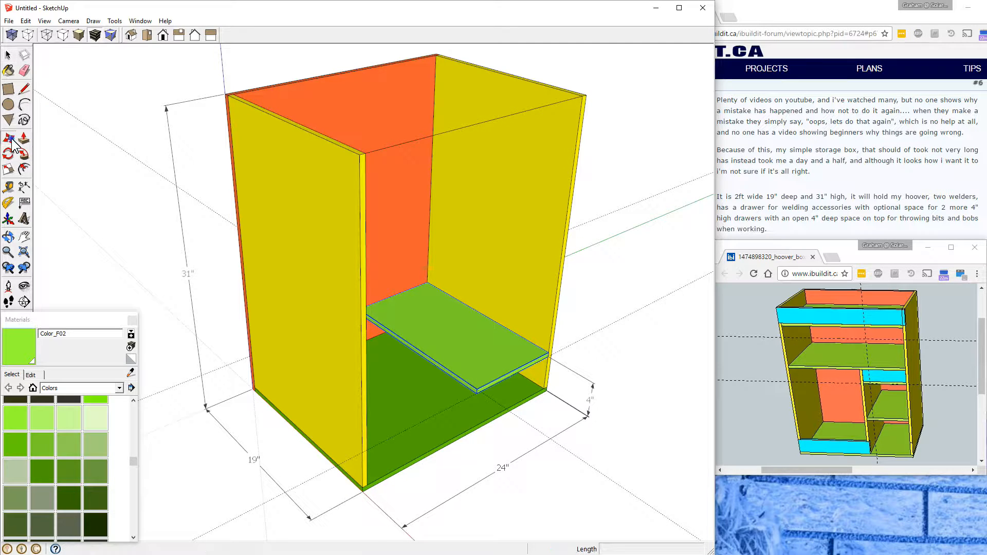
{"action": "left_click", "coordinate": [468, 353]}
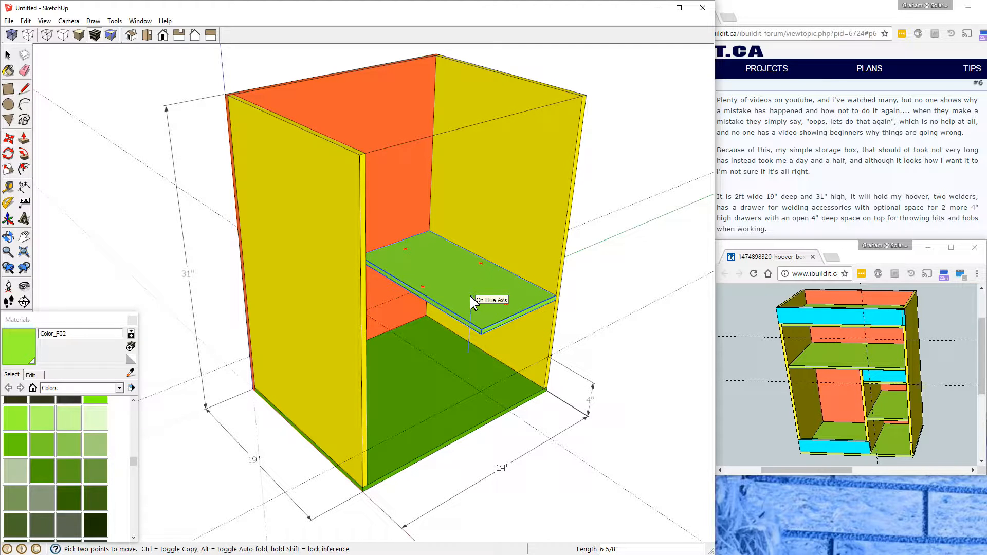
{"action": "key", "text": "ctrl"}
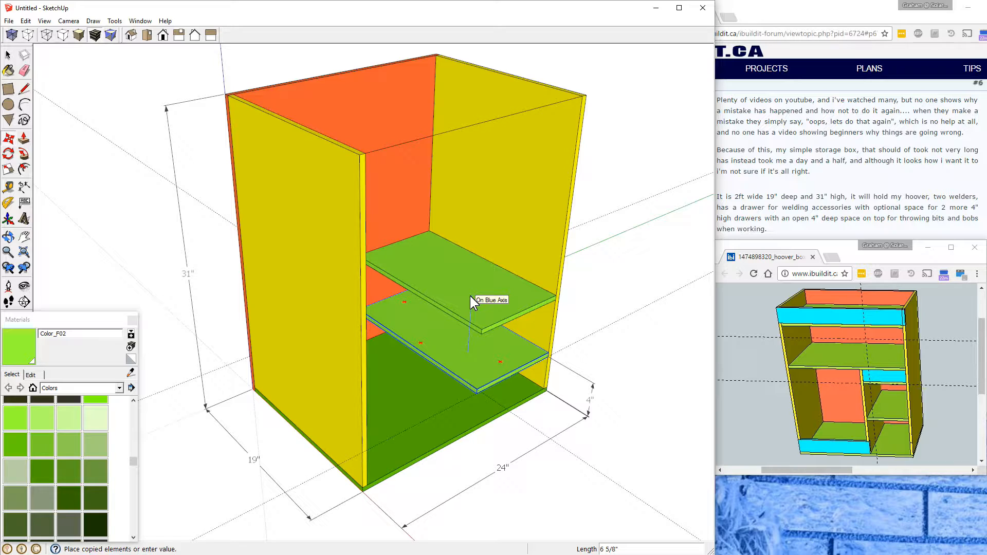
{"action": "left_click", "coordinate": [471, 296]}
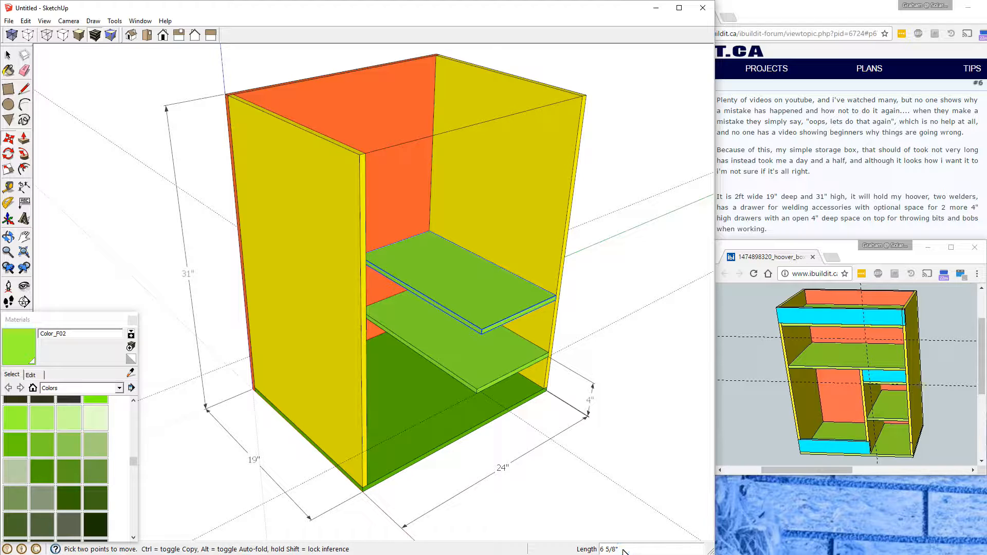
{"action": "type", "text": "4.5"}
{"action": "key", "text": "Return"}
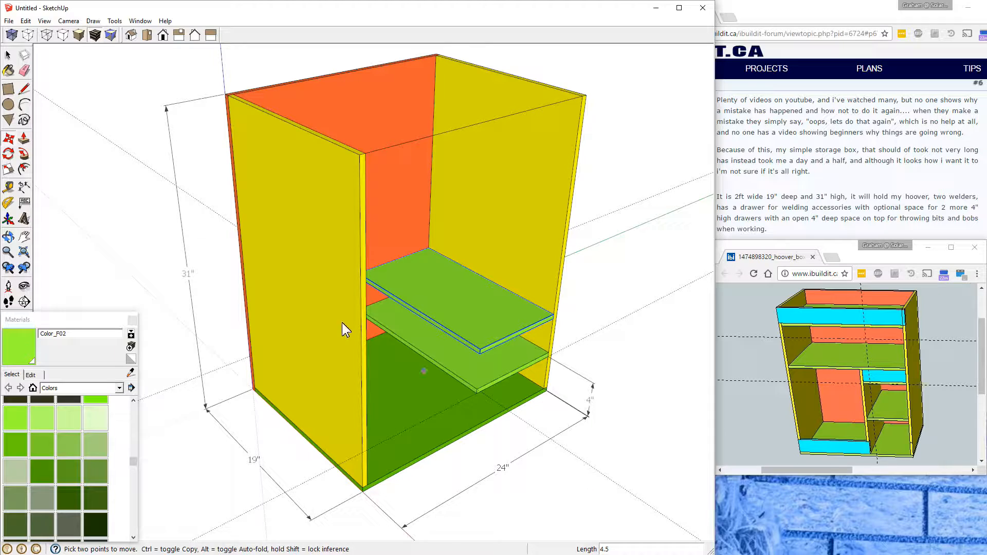
Step: Dimension the vertical gap between the two shelves at their front right corners
{"action": "left_click", "coordinate": [24, 187]}
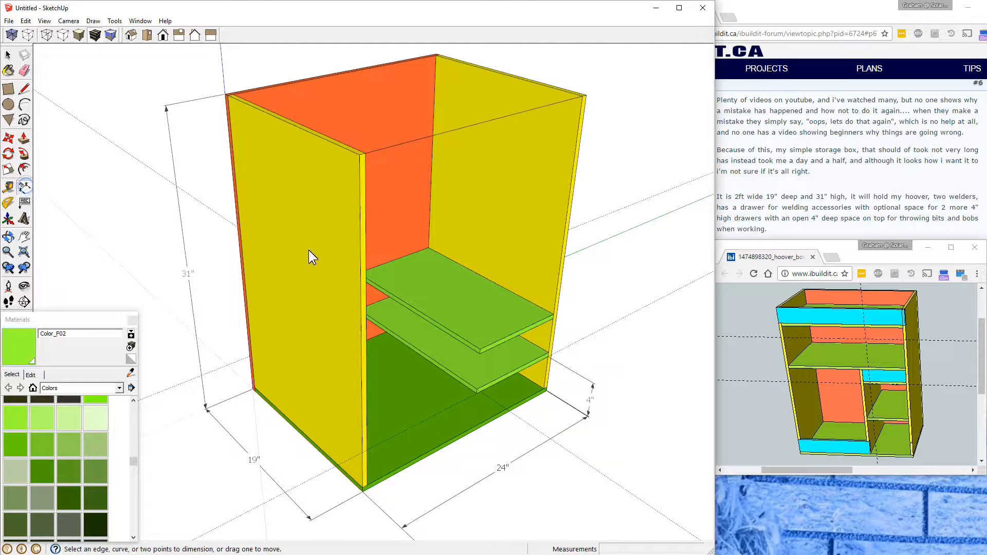
{"action": "left_click", "coordinate": [548, 353]}
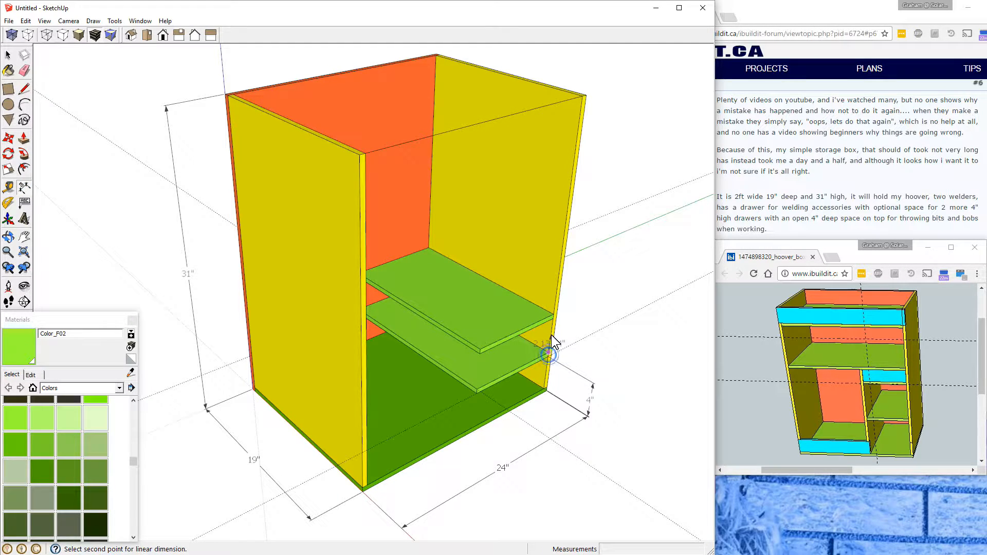
{"action": "left_click", "coordinate": [551, 321]}
{"action": "left_click", "coordinate": [604, 335]}
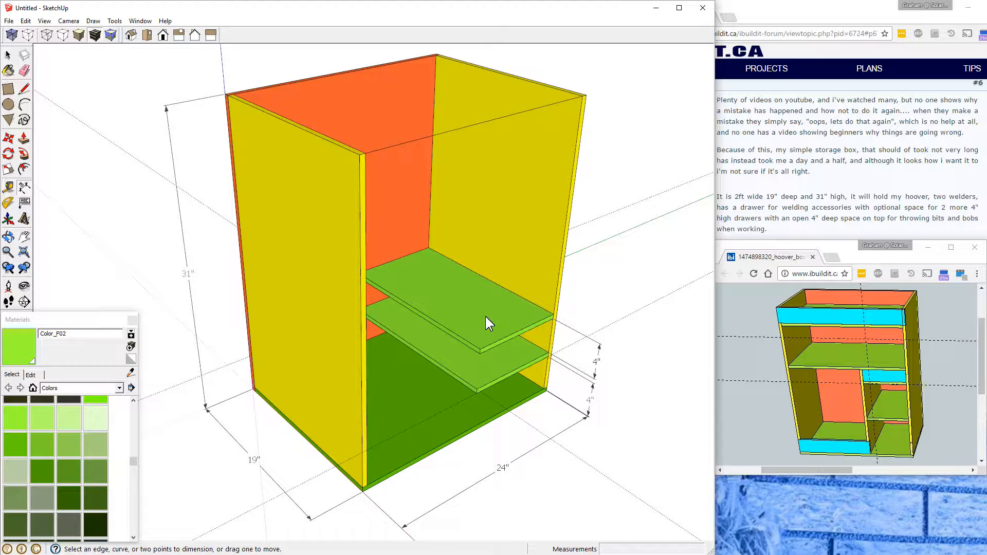
Step: Select the upper shelf and activate the Move tool
{"action": "left_click", "coordinate": [7, 54]}
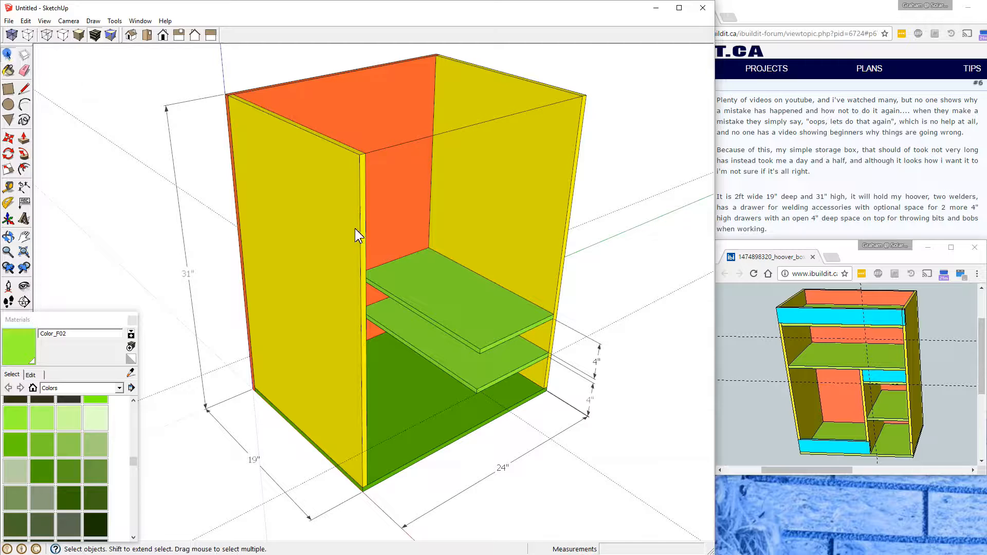
{"action": "left_click", "coordinate": [479, 298]}
{"action": "left_click", "coordinate": [8, 137]}
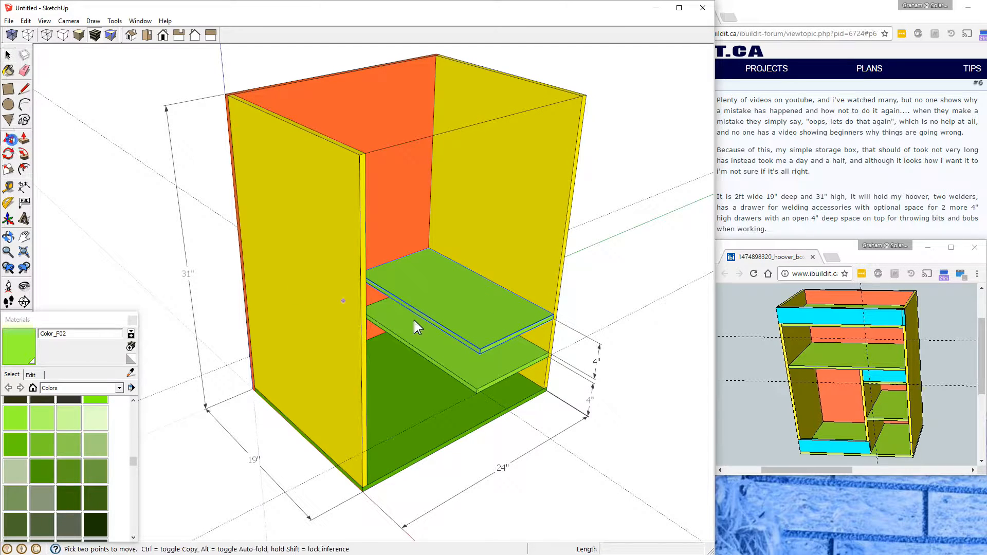
{"action": "left_click", "coordinate": [482, 323]}
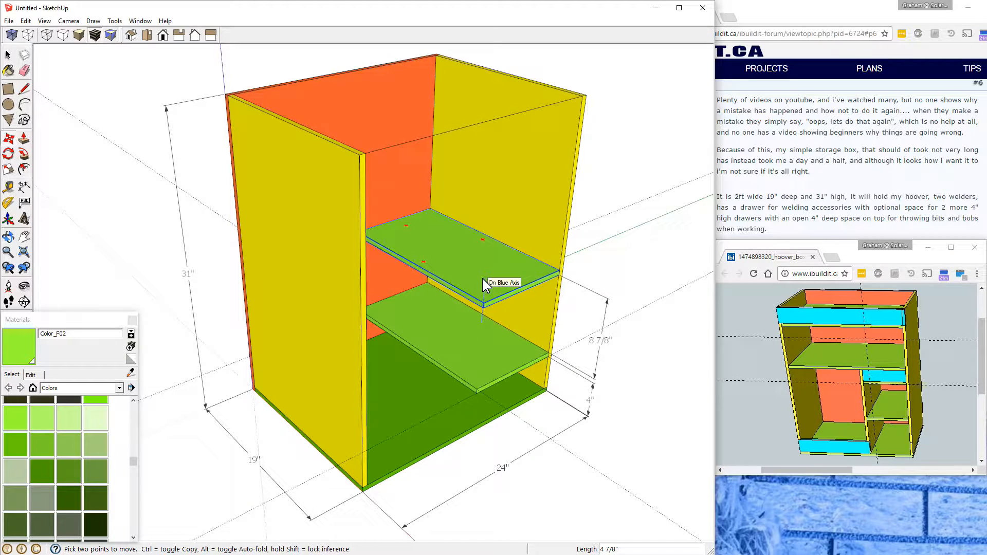
{"action": "key", "text": "ctrl"}
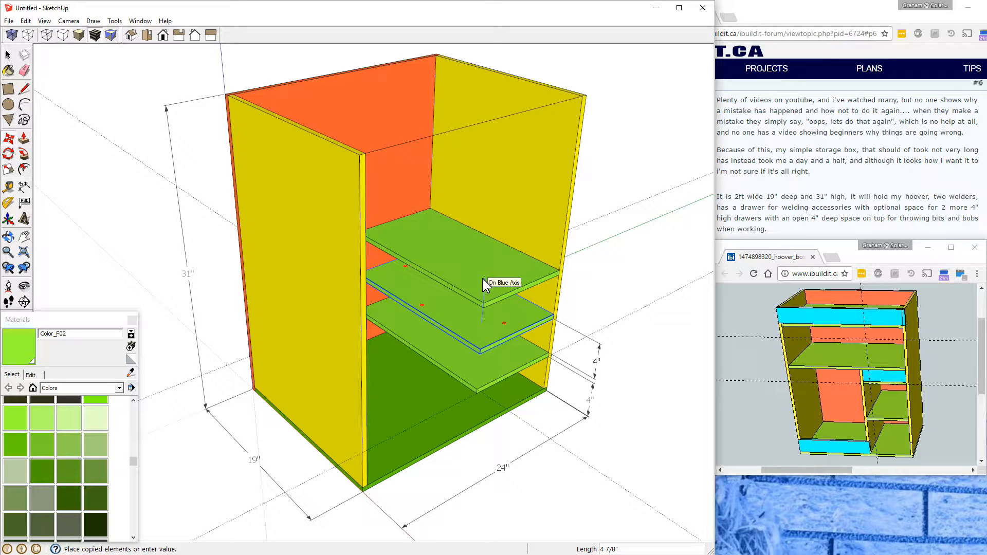
{"action": "key", "text": "Escape"}
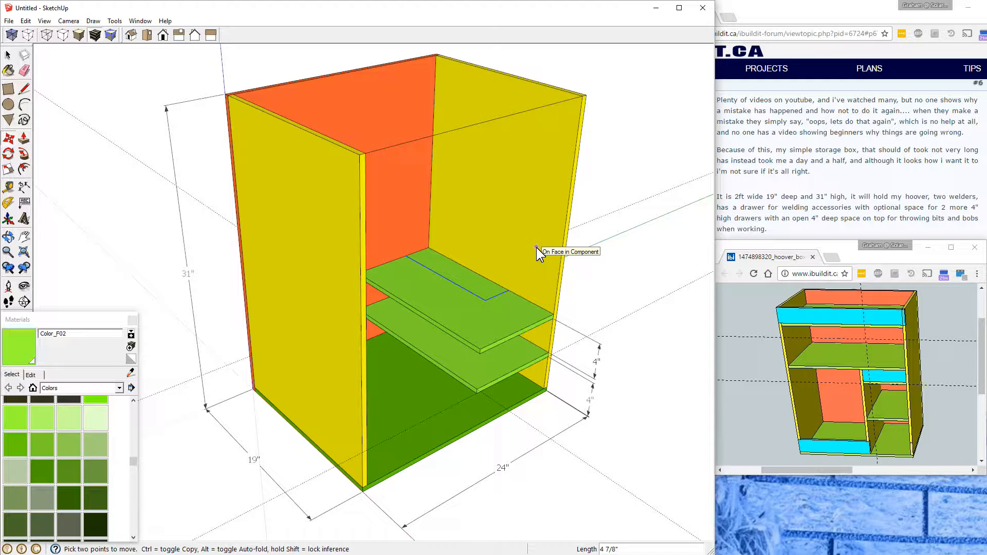
{"action": "key", "text": "ctrl+z"}
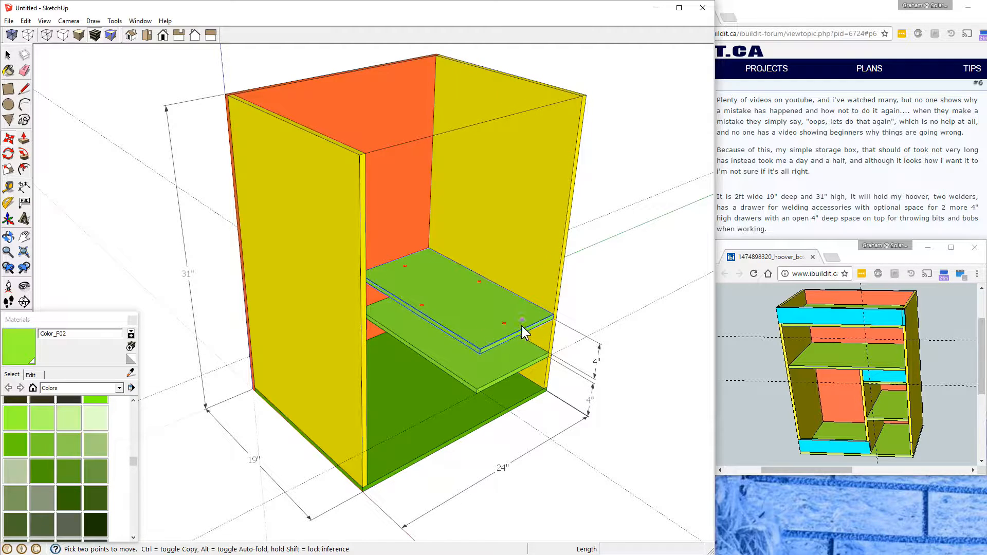
{"action": "left_click", "coordinate": [482, 319]}
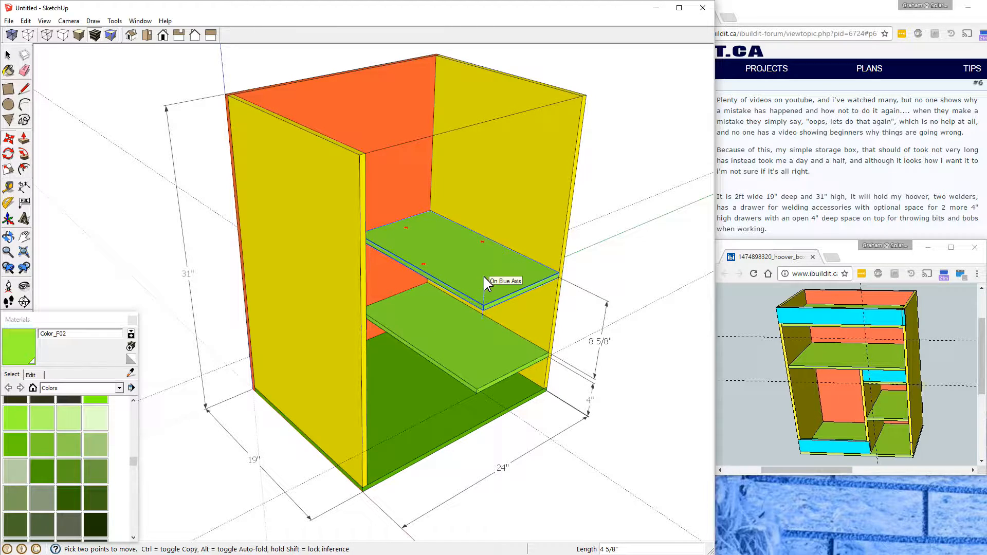
{"action": "key", "text": "ctrl"}
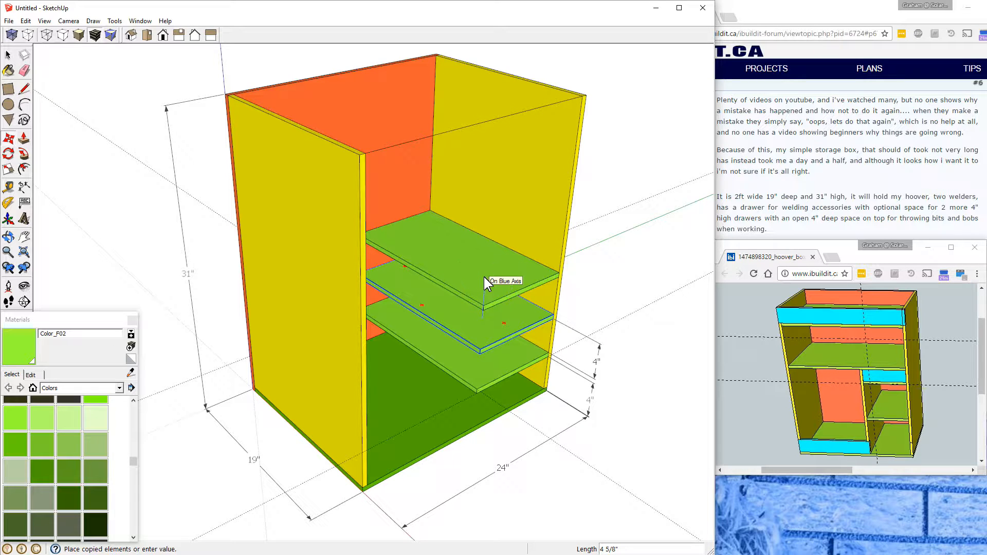
{"action": "key", "text": "Escape"}
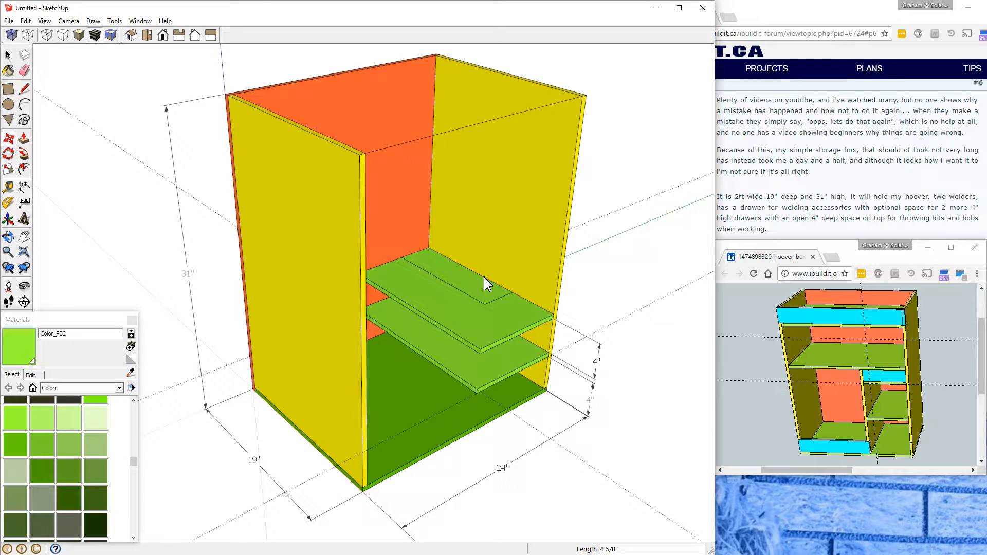
Step: Copy the upper shelf straight up along the blue axis at a distance of 2.5 inches
{"action": "key", "text": "m"}
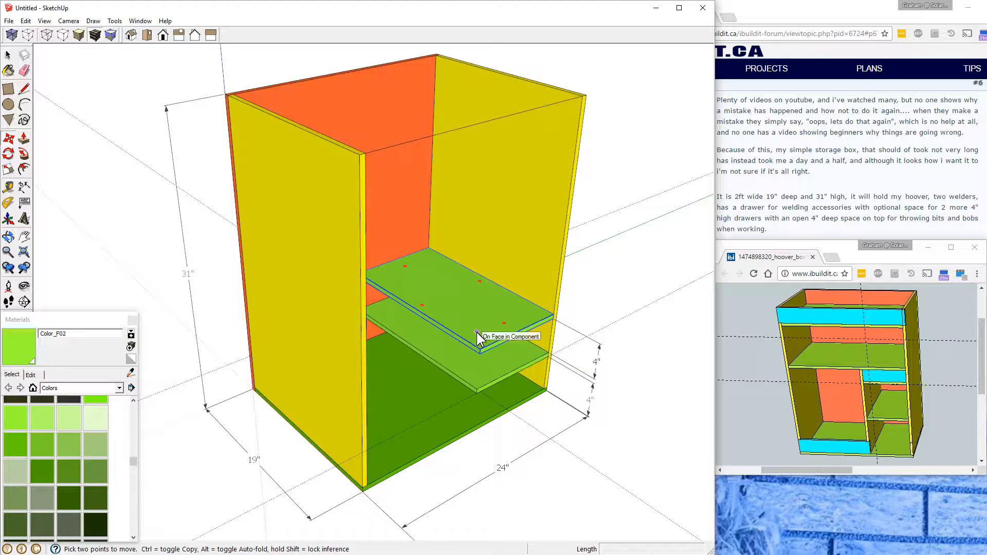
{"action": "left_click", "coordinate": [477, 332]}
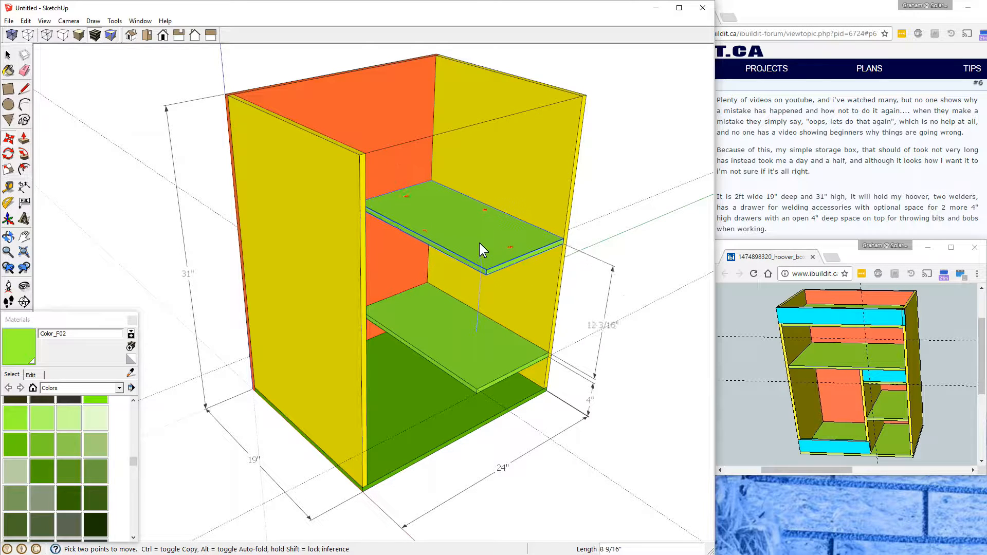
{"action": "key", "text": "ctrl"}
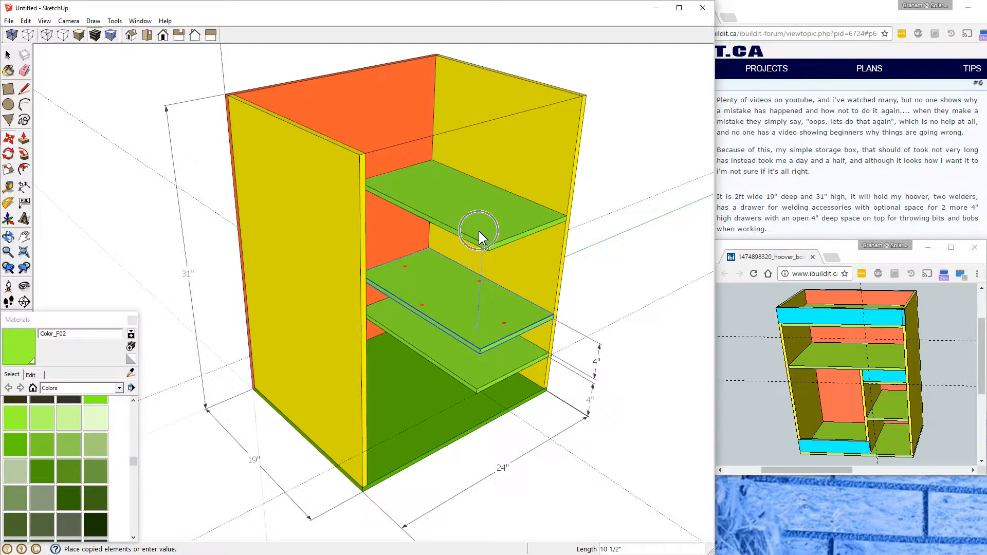
{"action": "left_click", "coordinate": [480, 231]}
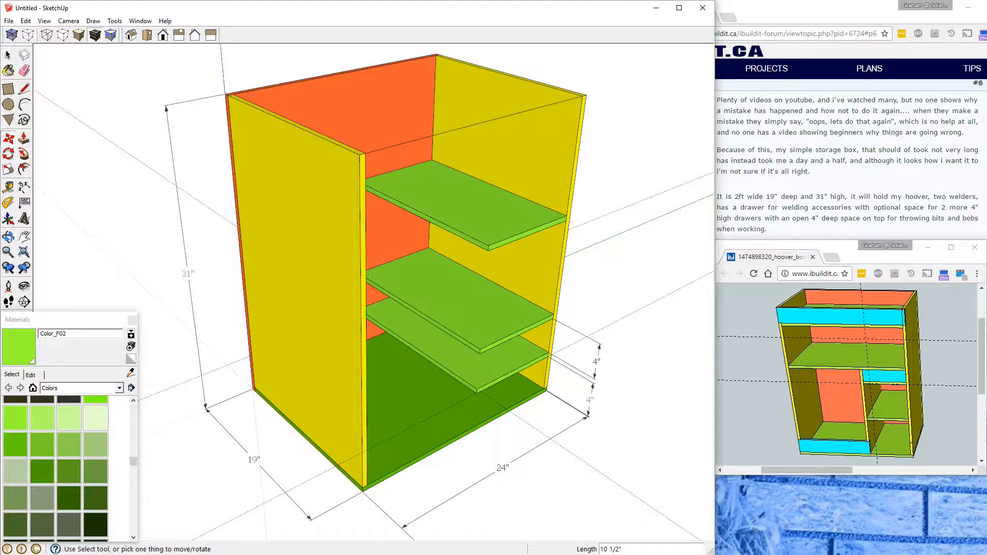
{"action": "type", "text": "2.5"}
{"action": "key", "text": "Return"}
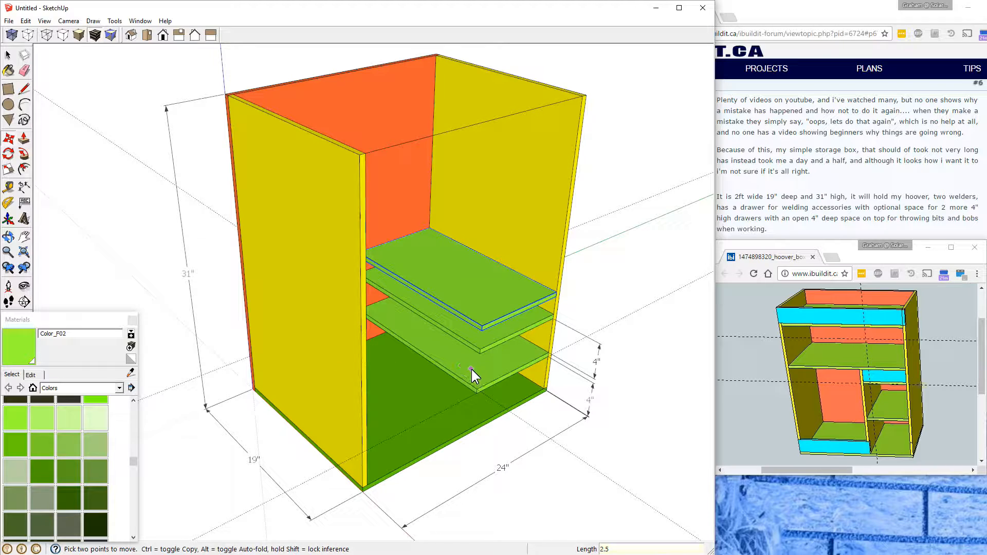
Step: Try to widen the top shelf inside its component by pulling its left end face out about 7 3/8 inches
{"action": "left_click", "coordinate": [7, 54]}
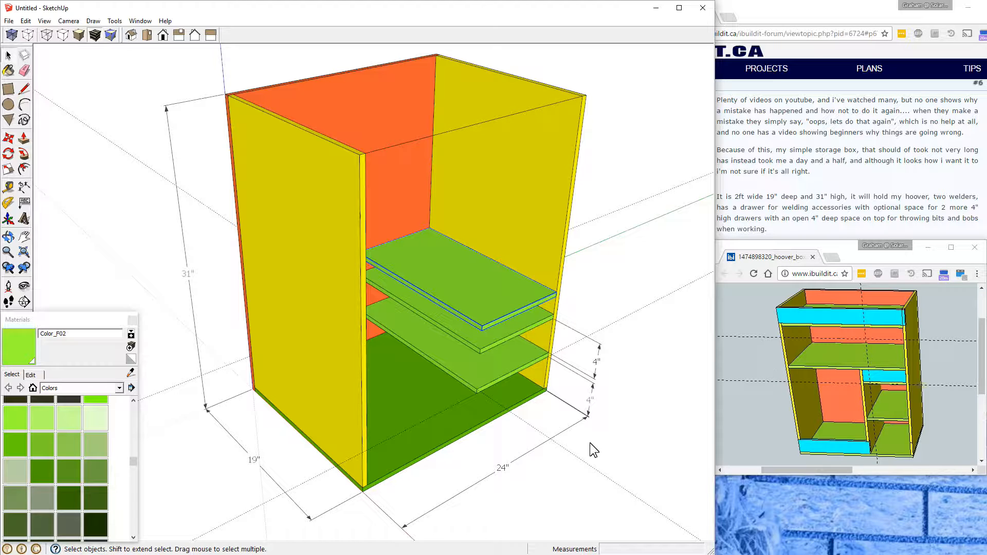
{"action": "middle_click_drag", "start_coordinate": [550, 423], "coordinate": [439, 312]}
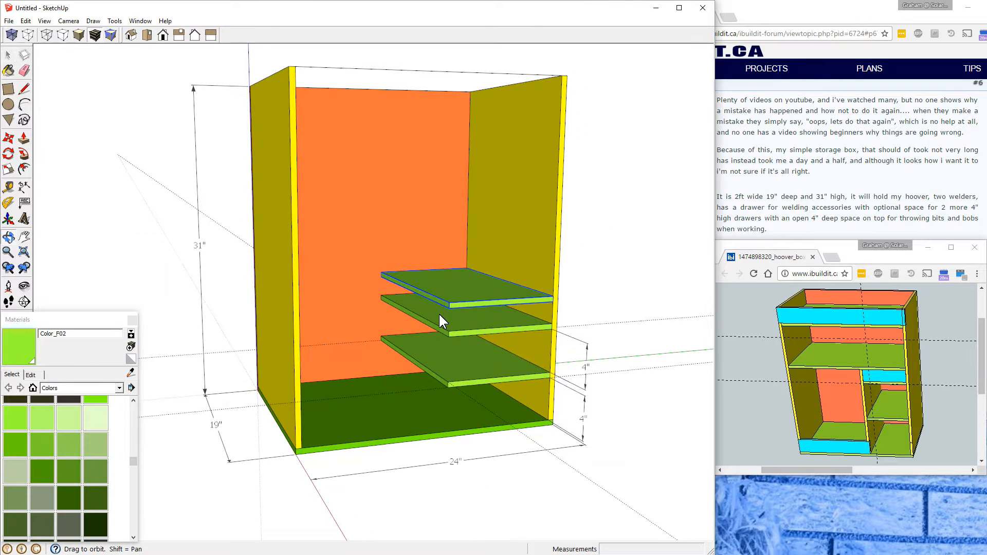
{"action": "middle_click_drag", "start_coordinate": [433, 307], "coordinate": [553, 307]}
{"action": "scroll", "coordinate": [435, 292], "scroll_direction": "up", "scroll_amount": 5}
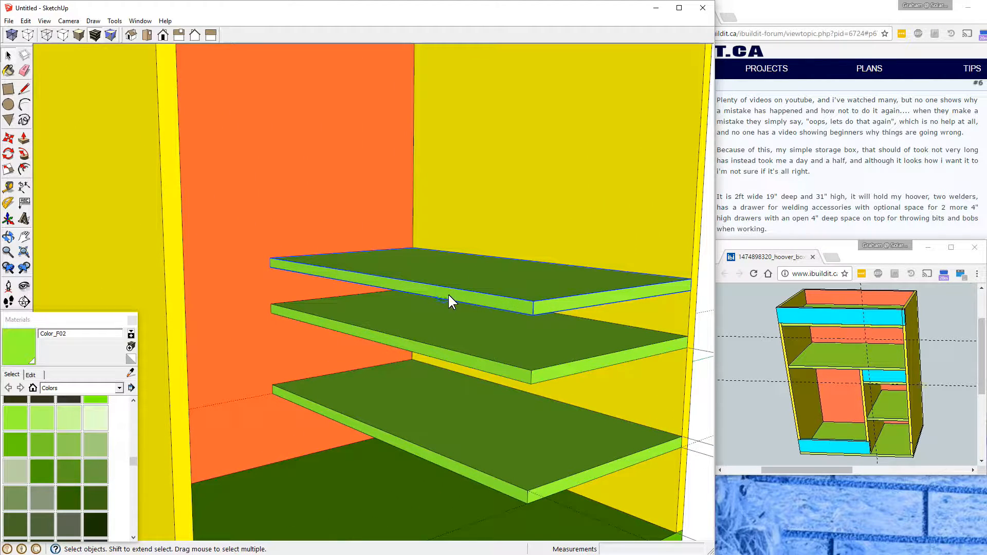
{"action": "double_click", "coordinate": [449, 296]}
{"action": "left_click", "coordinate": [449, 296]}
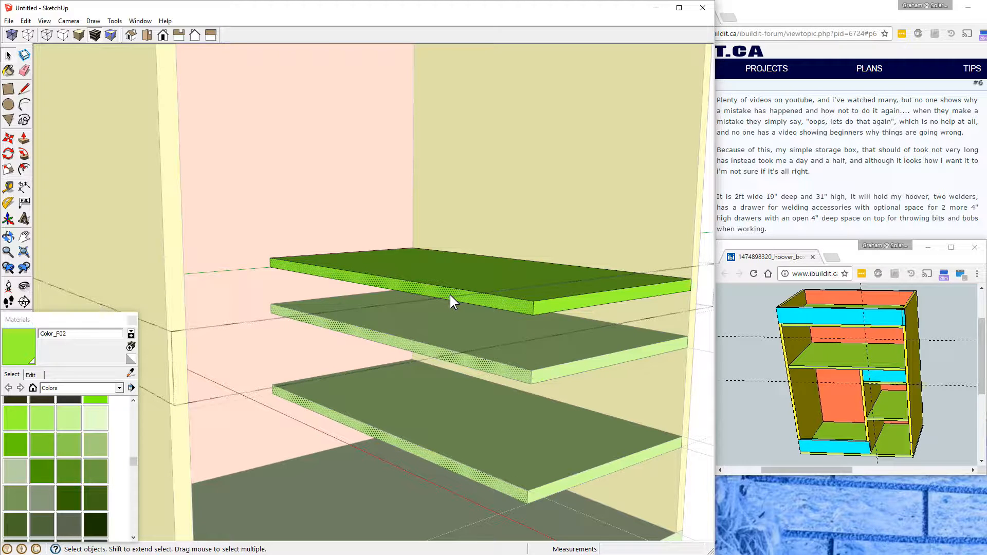
{"action": "left_click", "coordinate": [23, 140]}
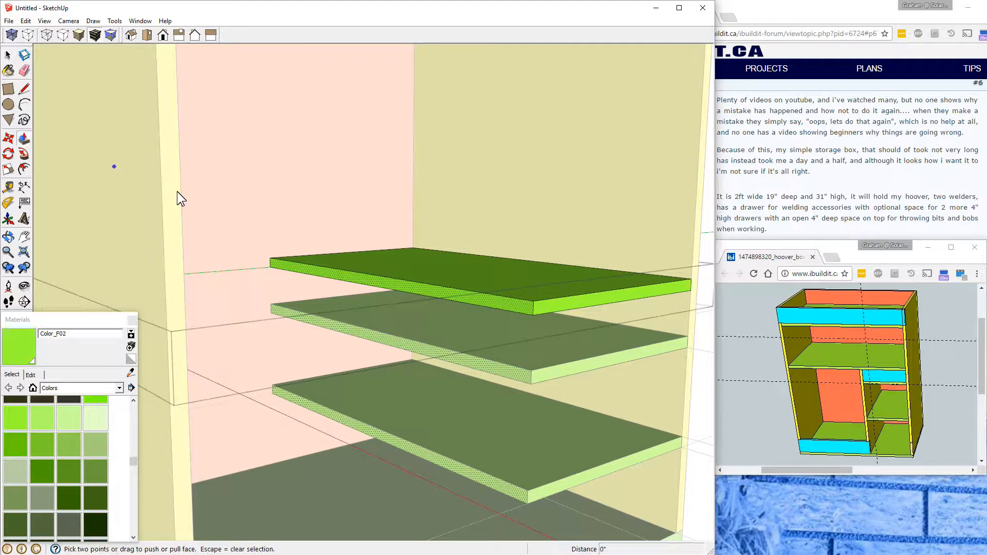
{"action": "left_click", "coordinate": [498, 300]}
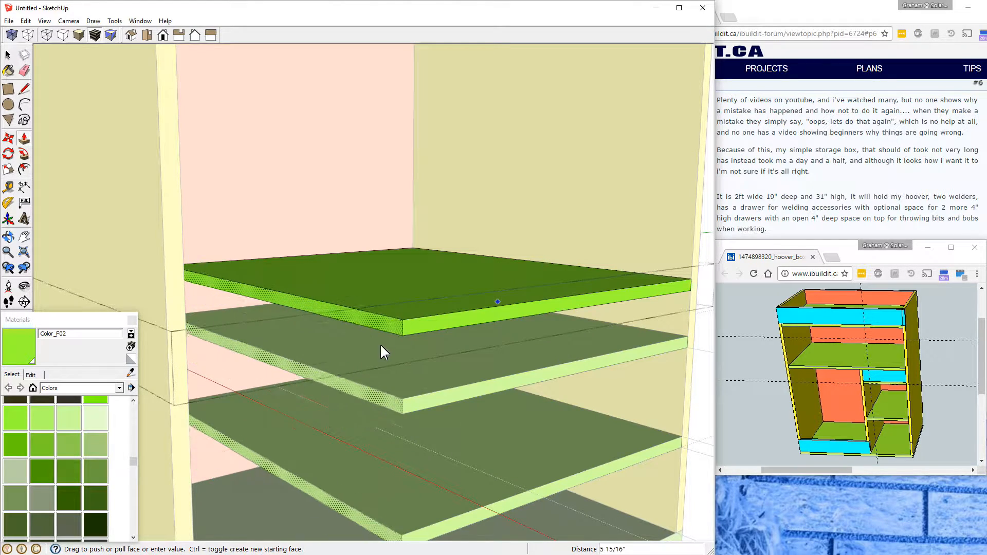
{"action": "left_click", "coordinate": [337, 349]}
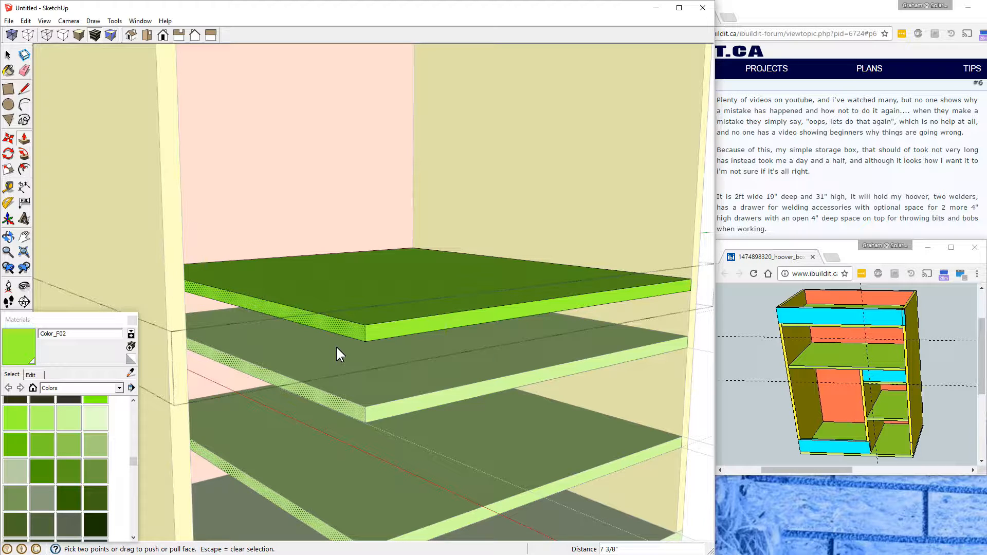
Step: Undo the last push/pull on the shelf's end face and close the component
{"action": "left_click", "coordinate": [25, 21]}
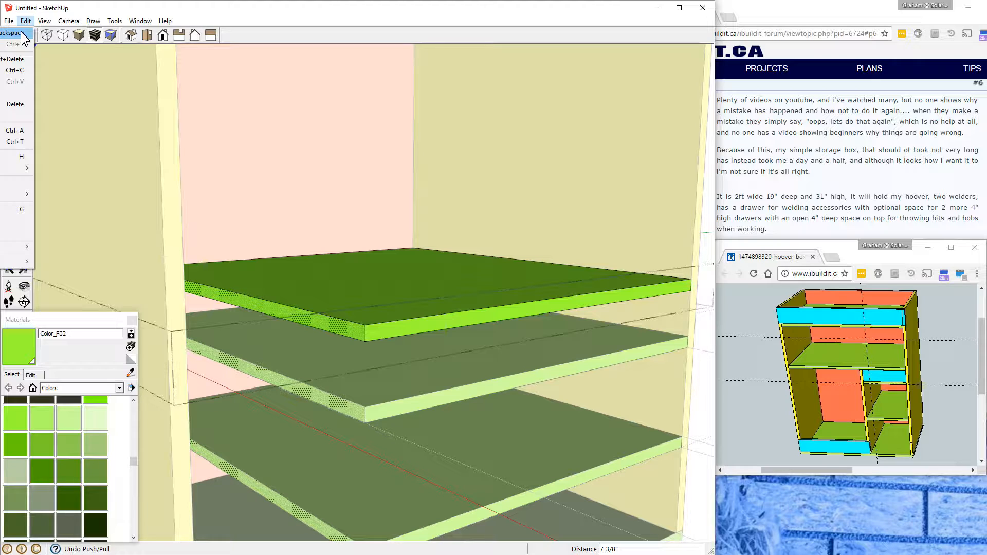
{"action": "left_click", "coordinate": [21, 34]}
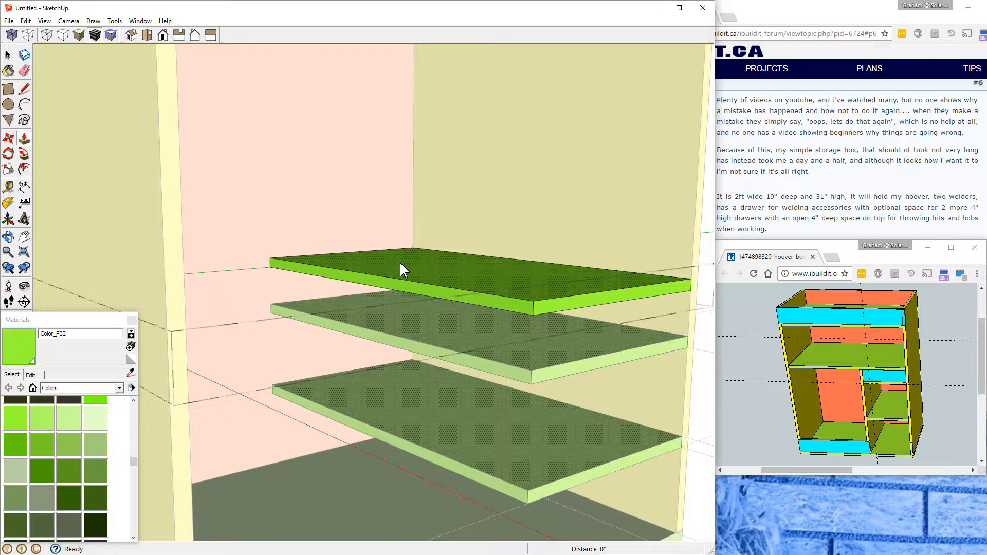
{"action": "left_click", "coordinate": [8, 54]}
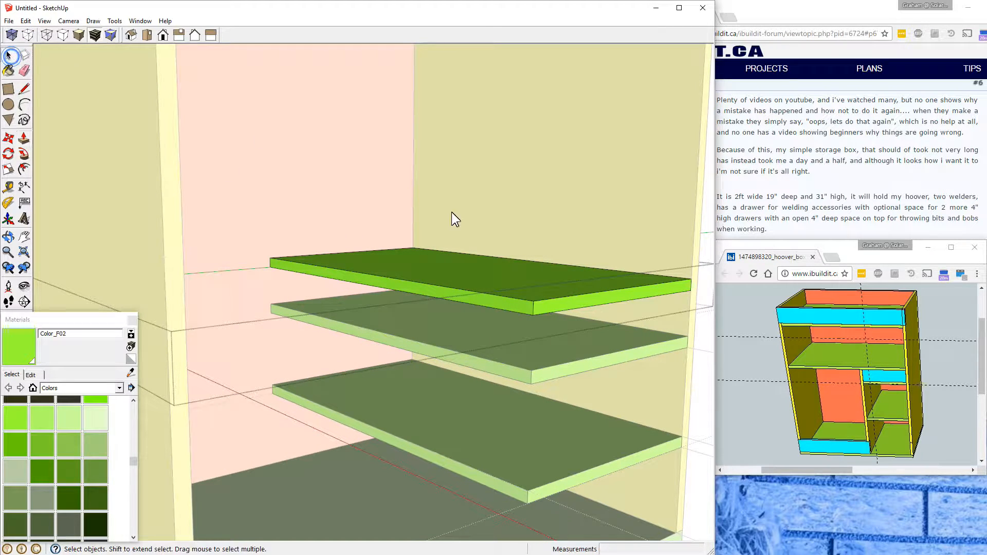
{"action": "left_click", "coordinate": [531, 283]}
{"action": "left_click", "coordinate": [300, 173]}
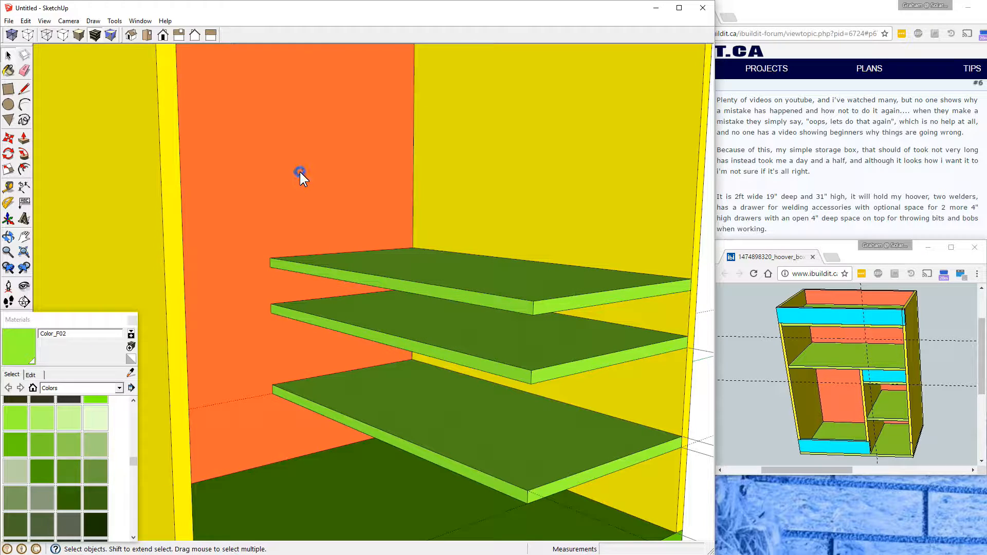
Step: Make the top shelf a unique component, extend its left end face 13 inches to the left side panel, and close the component
{"action": "right_click", "coordinate": [517, 282]}
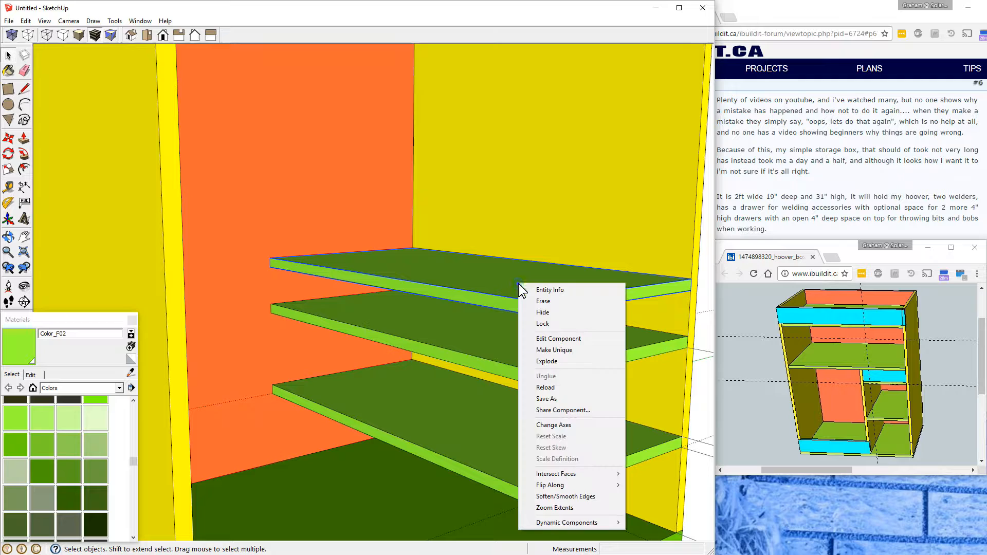
{"action": "left_click", "coordinate": [583, 353]}
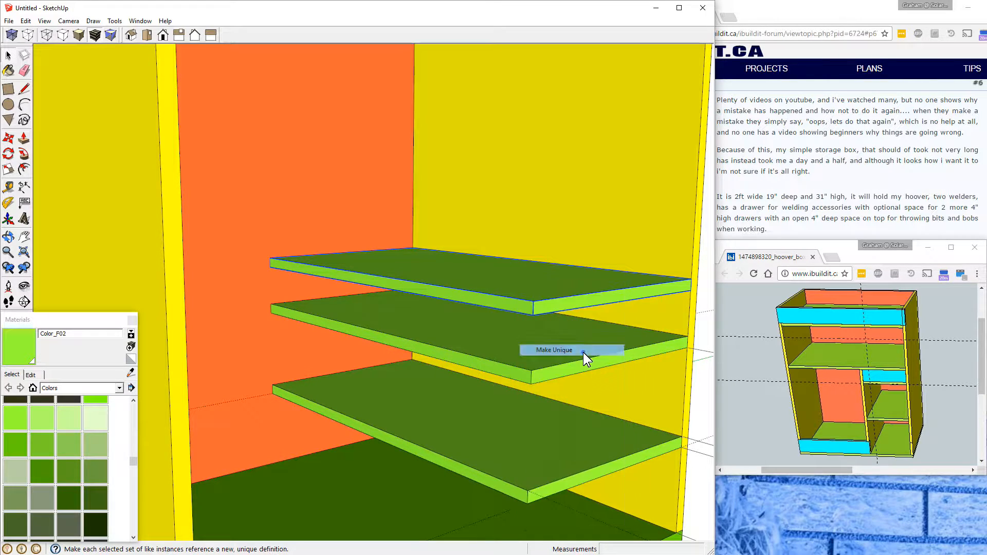
{"action": "double_click", "coordinate": [474, 300]}
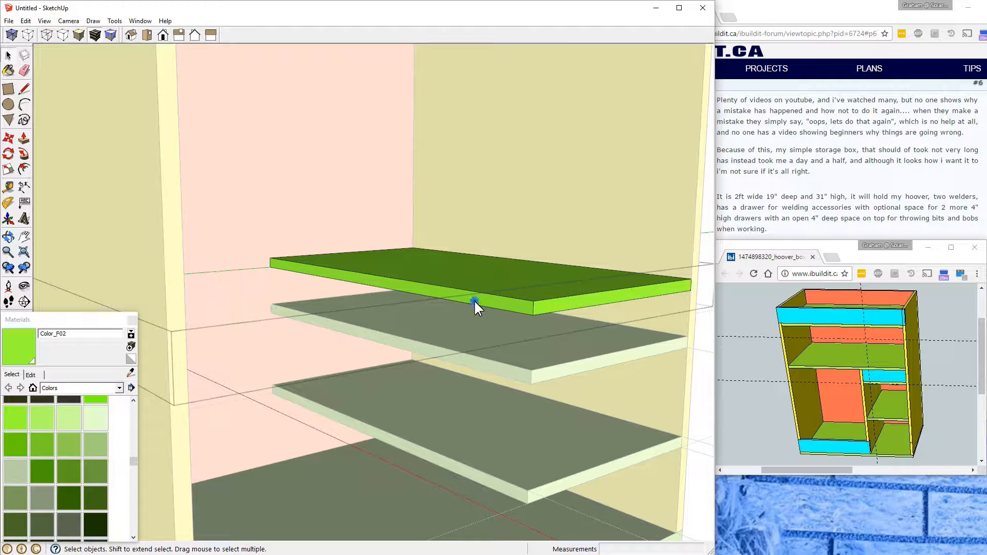
{"action": "left_click", "coordinate": [486, 301]}
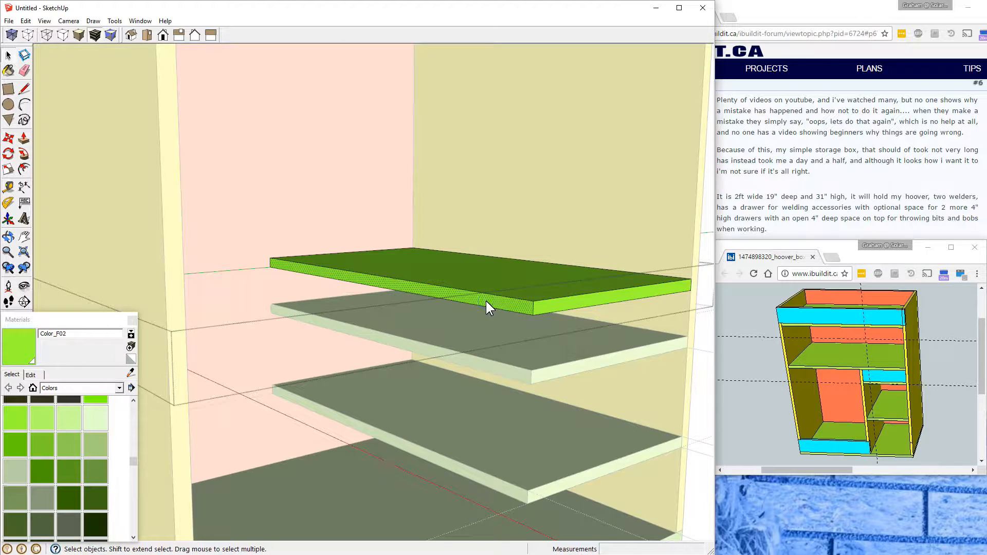
{"action": "key", "text": "p"}
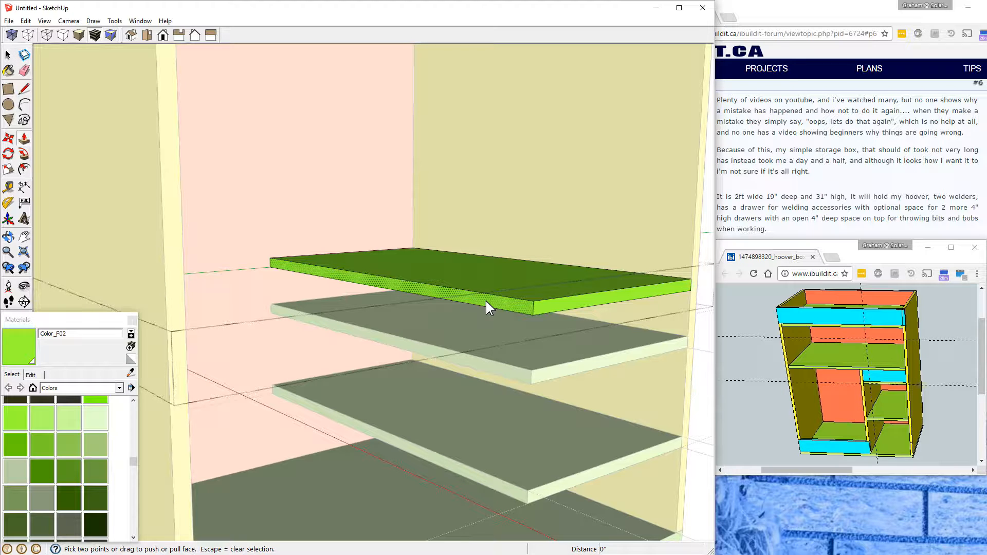
{"action": "left_click", "coordinate": [531, 304]}
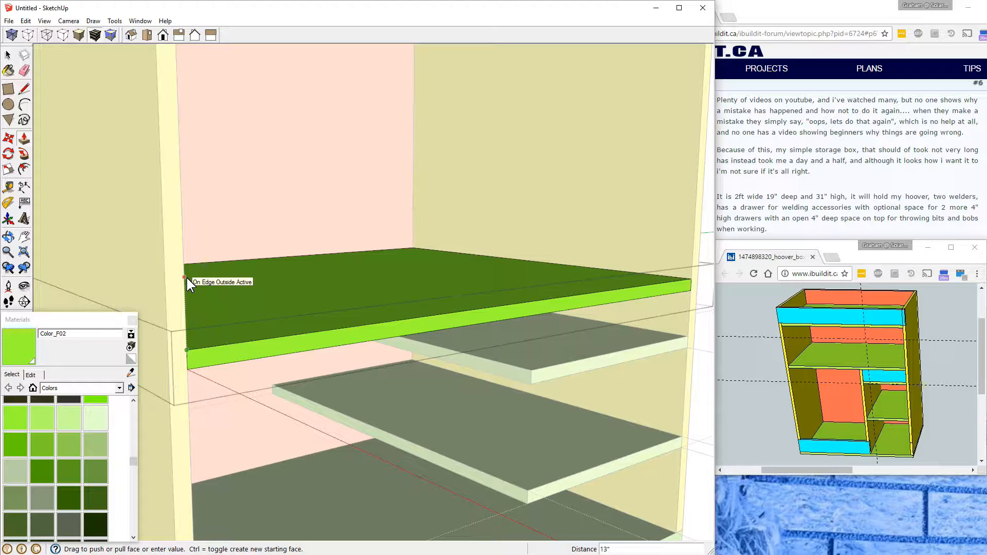
{"action": "left_click", "coordinate": [191, 417]}
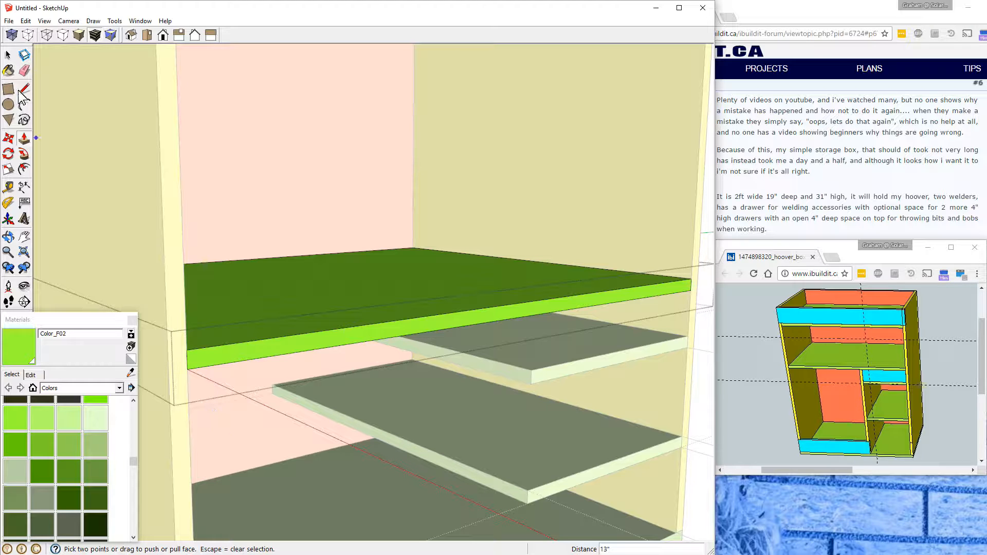
{"action": "left_click", "coordinate": [7, 54]}
{"action": "left_click", "coordinate": [237, 128]}
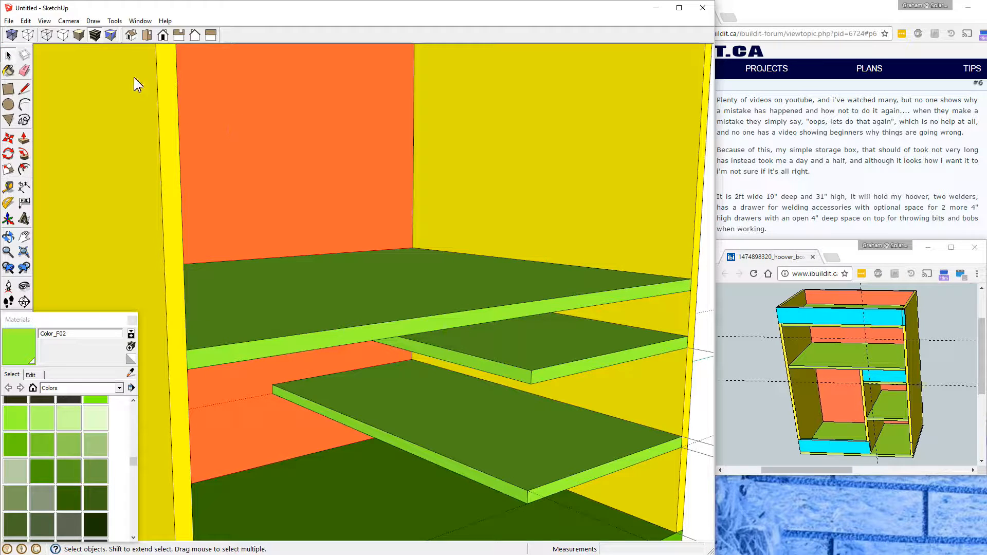
Step: Dimension the vertical gap between the top shelf and the shelf below it at their front right corners
{"action": "left_click", "coordinate": [25, 251]}
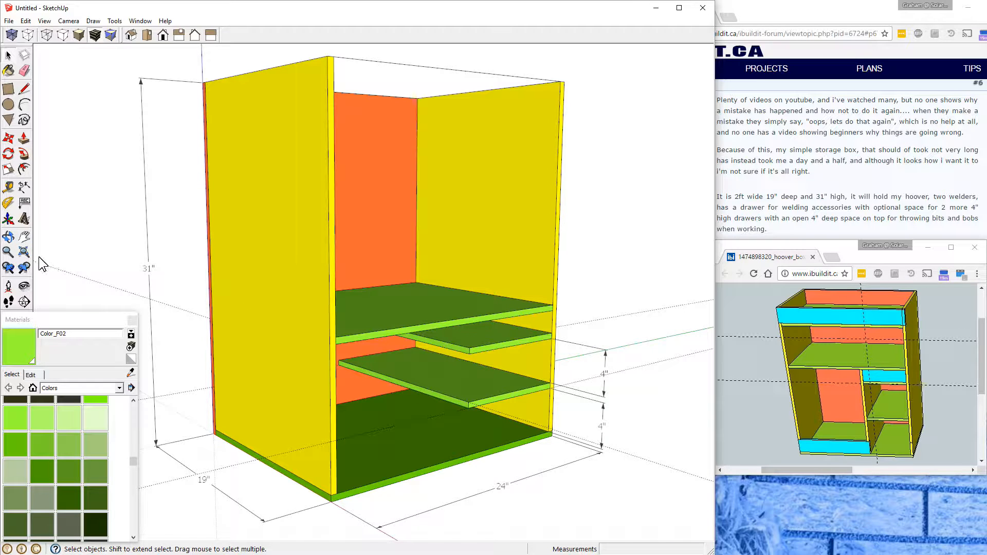
{"action": "left_click", "coordinate": [25, 187]}
{"action": "left_click", "coordinate": [551, 333]}
{"action": "left_click", "coordinate": [552, 311]}
{"action": "left_click", "coordinate": [610, 325]}
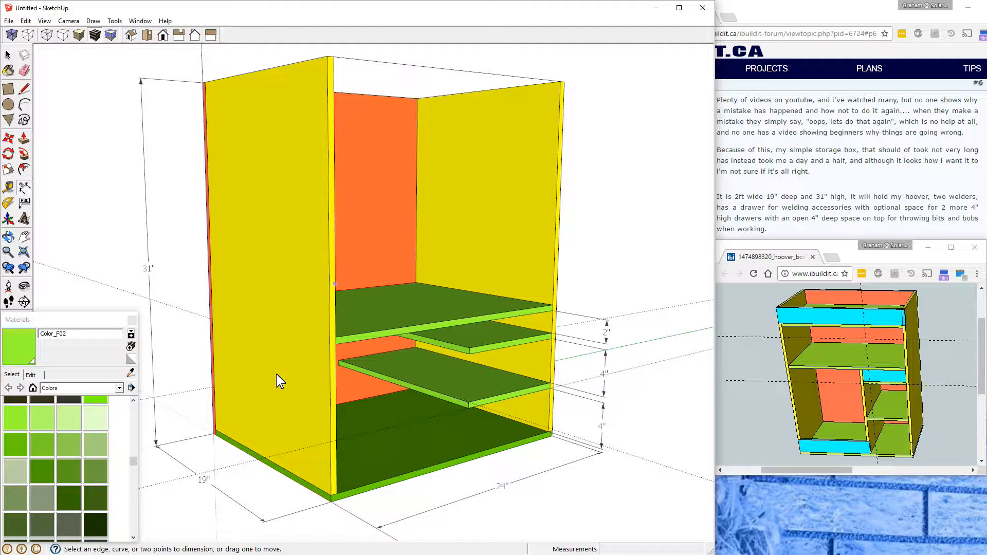
Step: Copy the right side panel about 10 15/16 inches to the left along the base as a vertical divider
{"action": "left_click", "coordinate": [8, 54]}
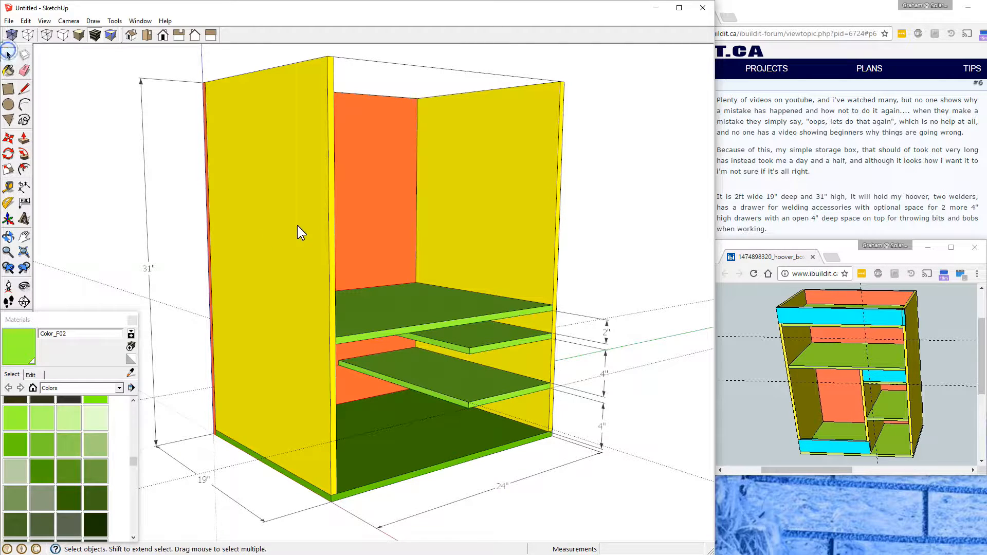
{"action": "left_click", "coordinate": [546, 229]}
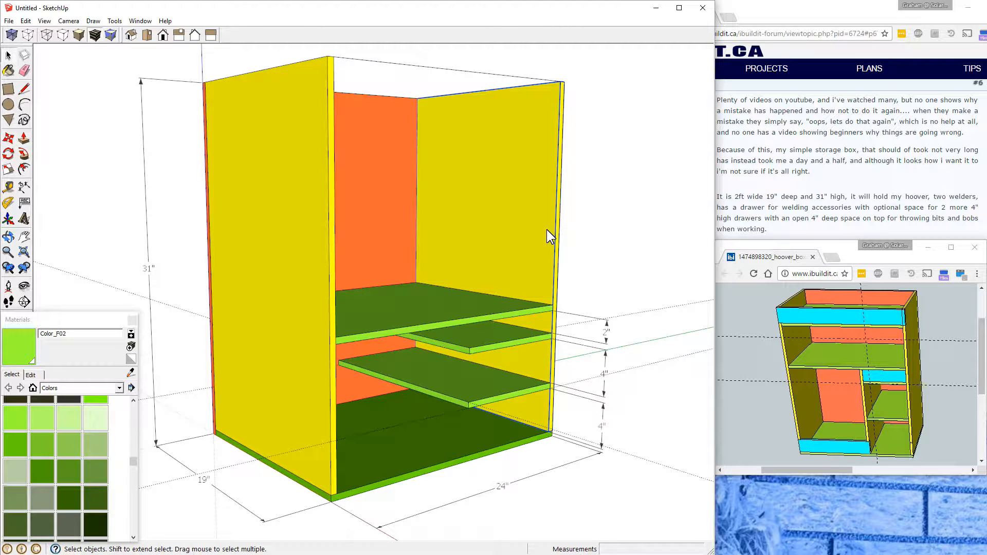
{"action": "key", "text": "m"}
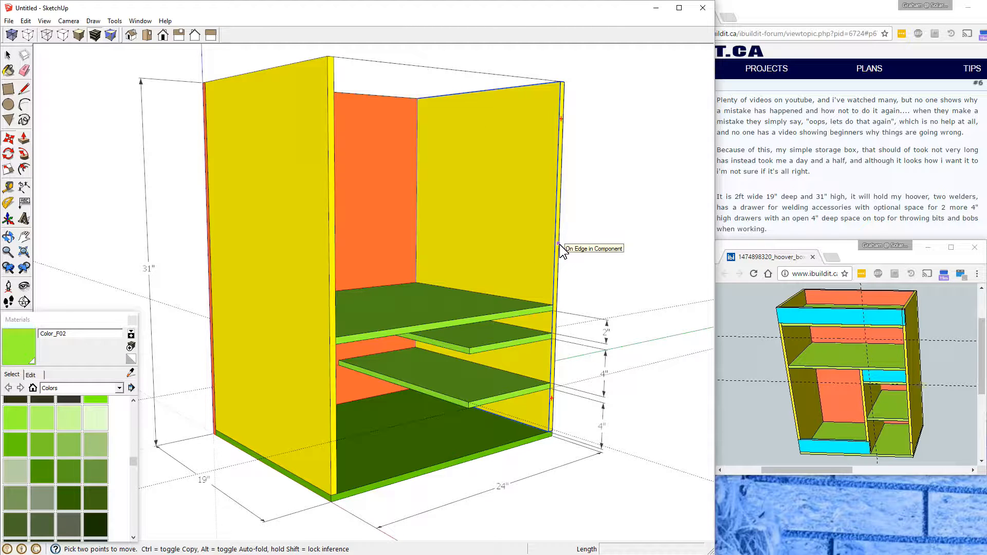
{"action": "left_click", "coordinate": [554, 433]}
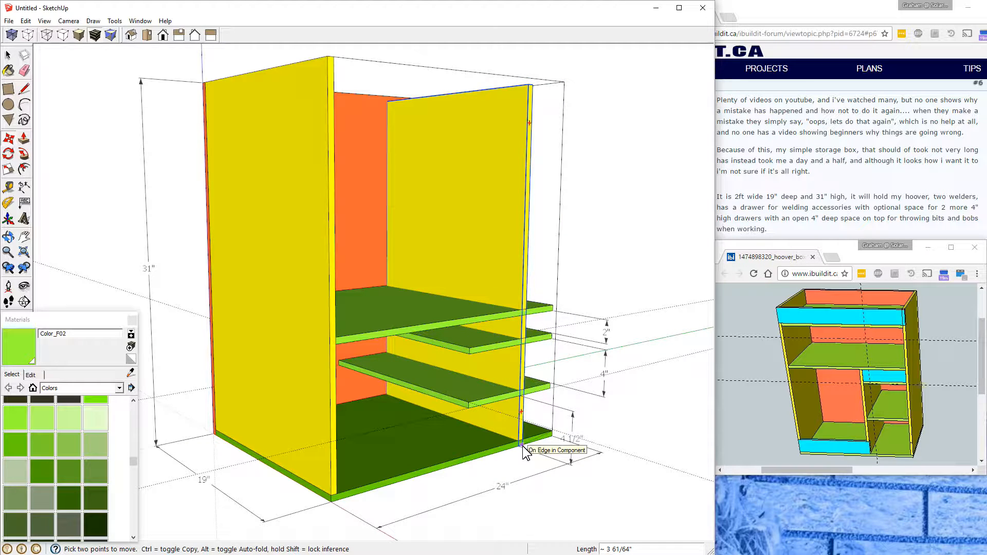
{"action": "key", "text": "ctrl"}
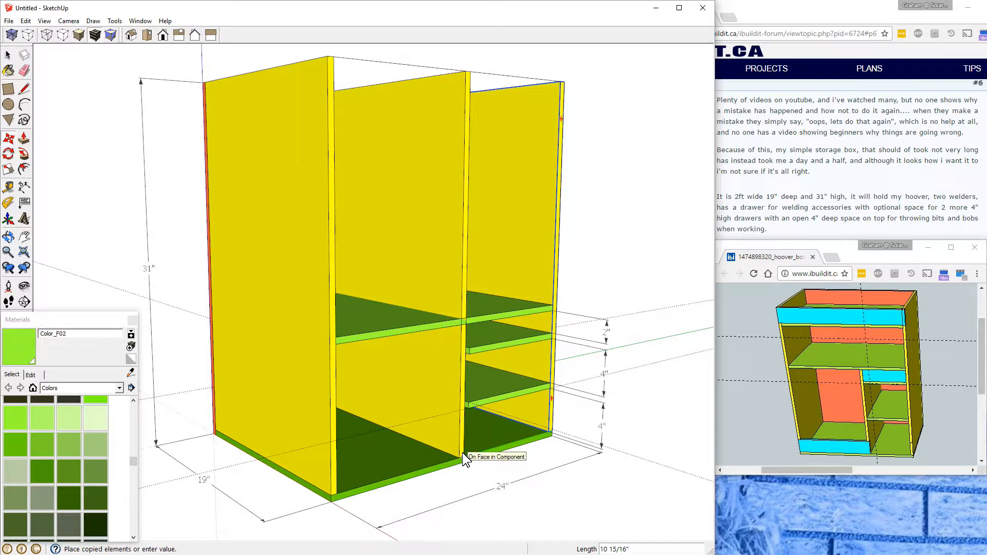
{"action": "left_click", "coordinate": [461, 453]}
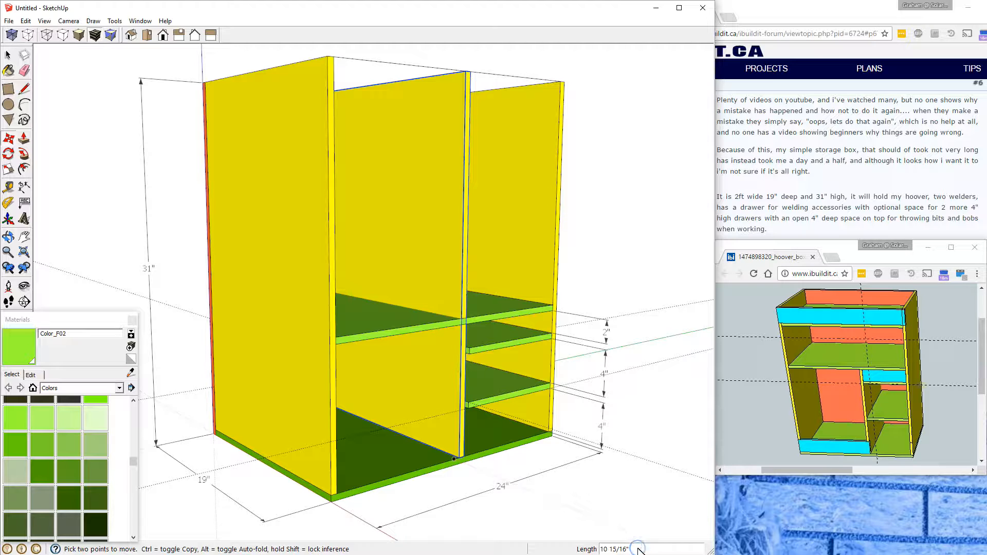
Step: Set the vertical divider's copy distance from the right side panel to 10.5 inches
{"action": "type", "text": "10"}
{"action": "key", "text": "Return"}
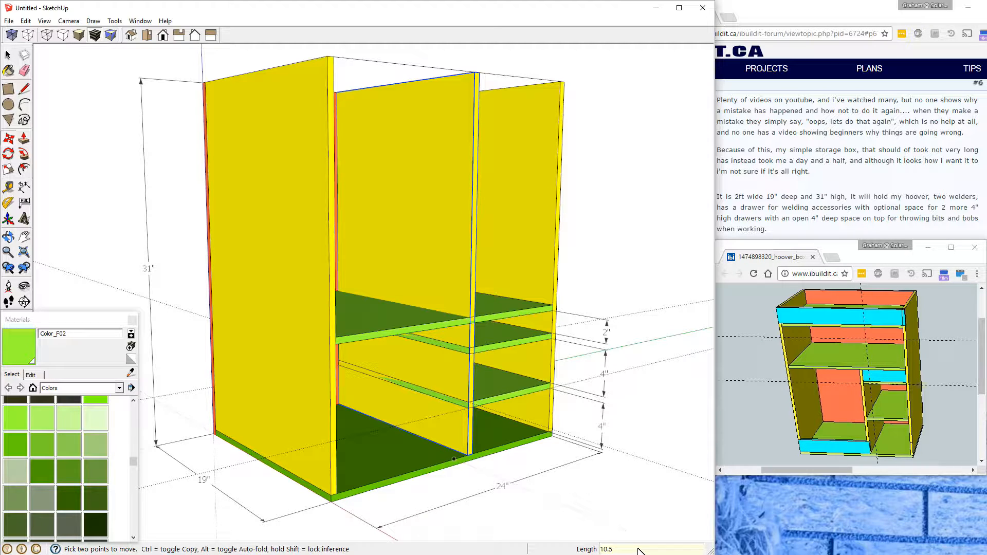
{"action": "key", "text": "Return"}
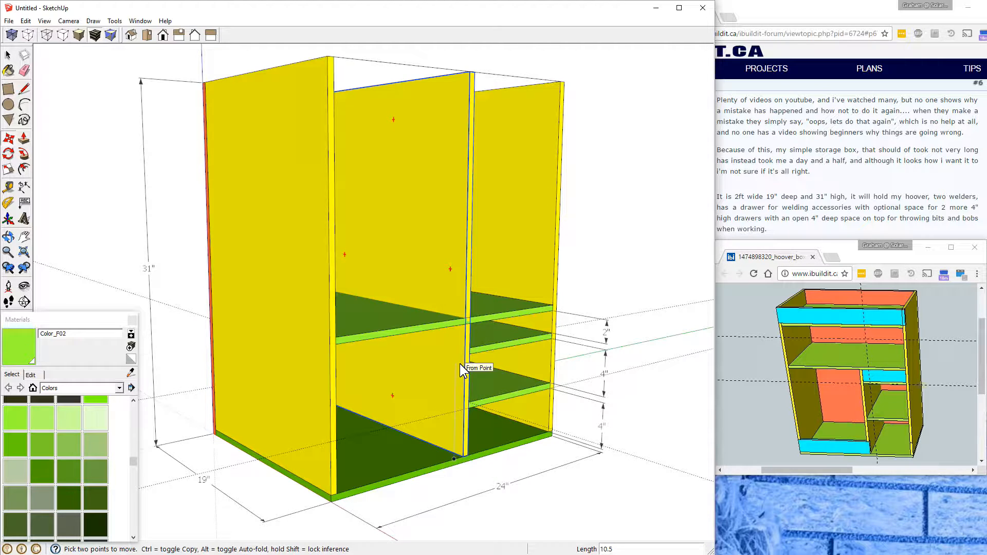
Step: Make the vertical divider a unique component
{"action": "left_click", "coordinate": [8, 54]}
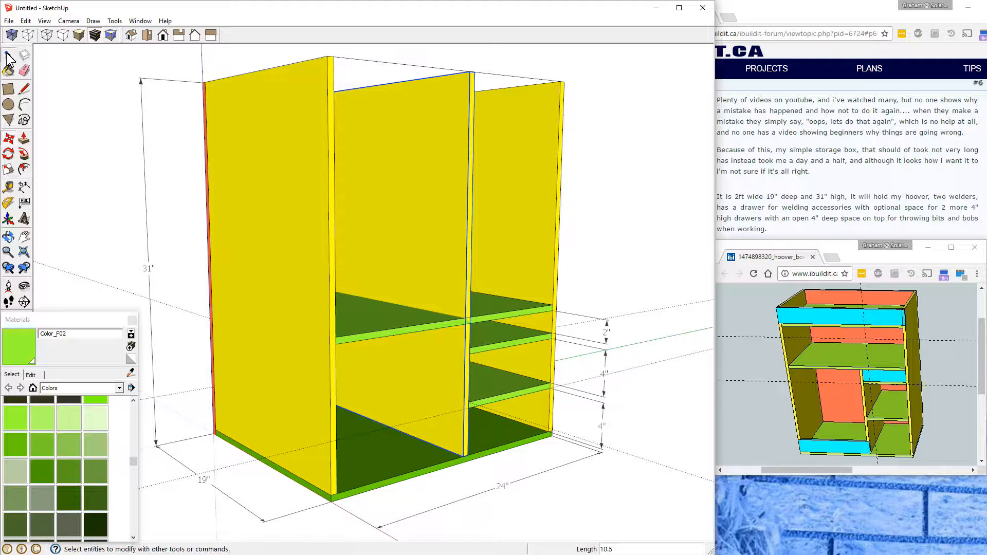
{"action": "right_click", "coordinate": [435, 217]}
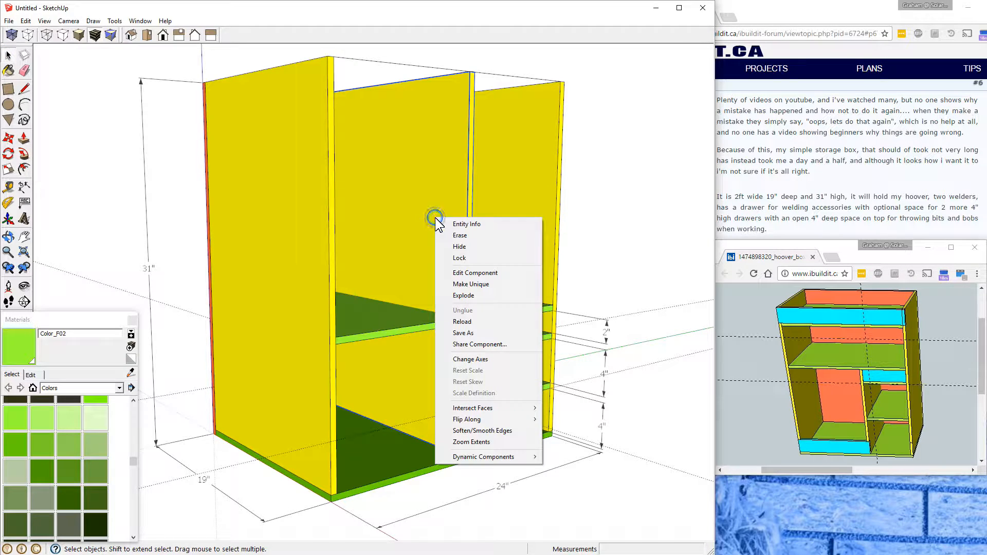
{"action": "left_click", "coordinate": [485, 284]}
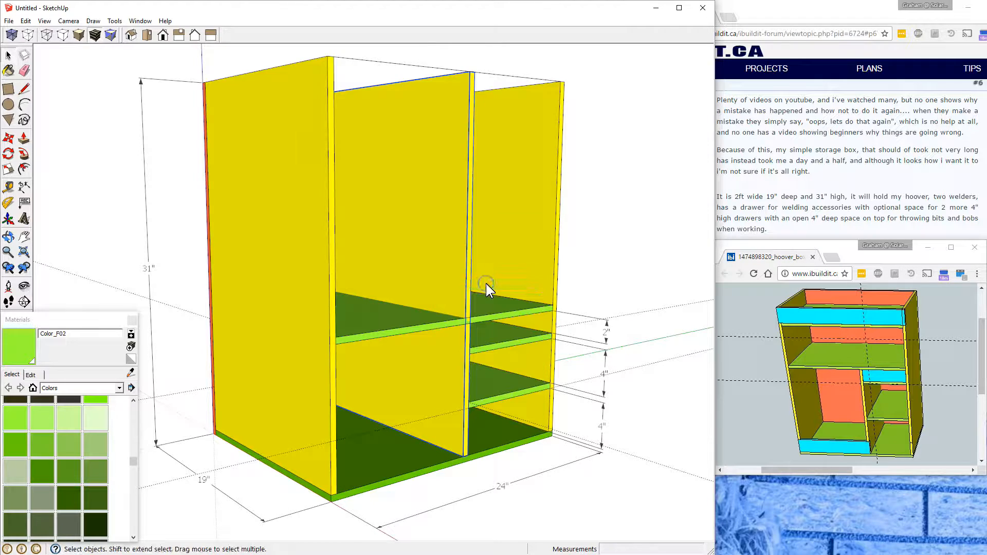
Step: Push the divider's top face down 19 1/2 inches to the underside of the full-width shelf and close the component
{"action": "middle_click_drag", "start_coordinate": [496, 117], "coordinate": [449, 363]}
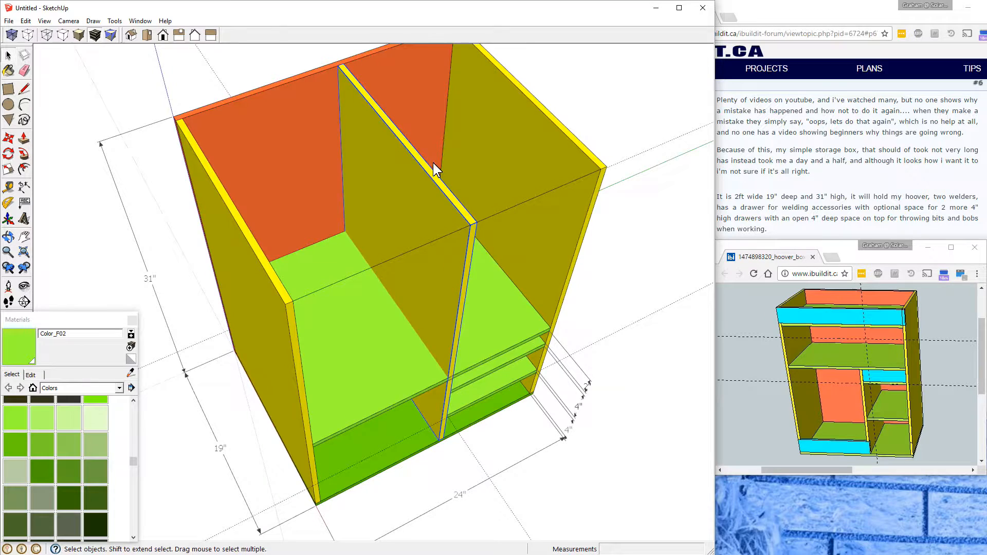
{"action": "scroll", "coordinate": [433, 162], "scroll_direction": "up", "scroll_amount": 4}
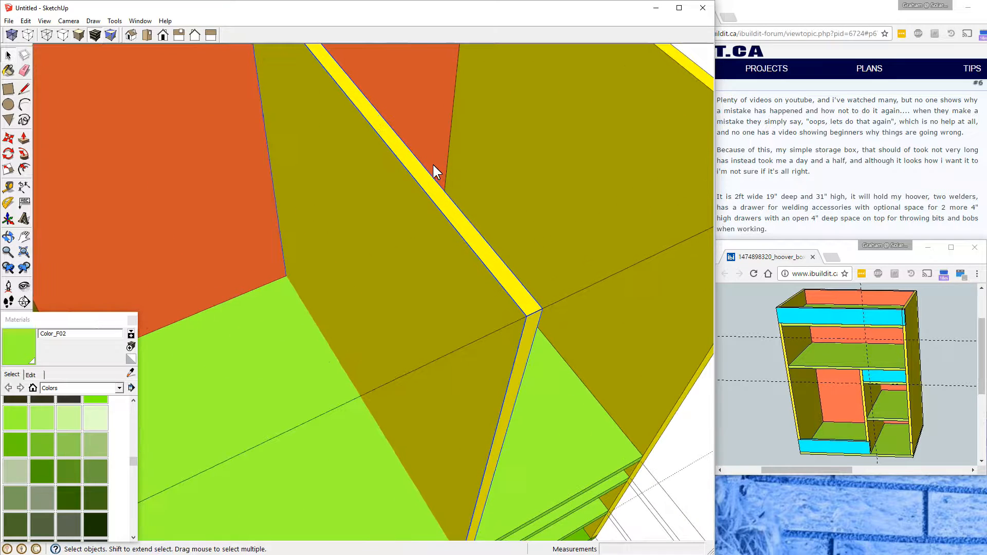
{"action": "double_click", "coordinate": [461, 226]}
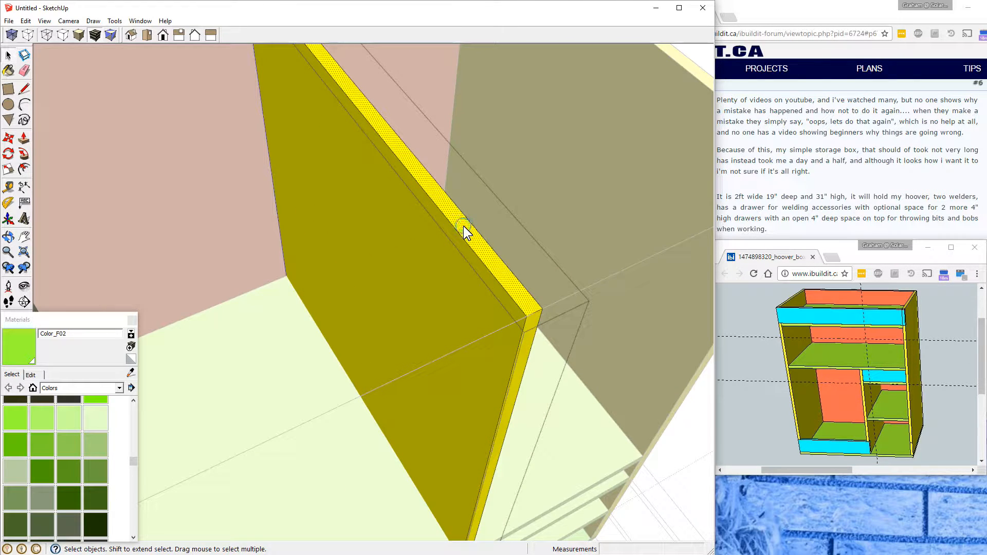
{"action": "scroll", "coordinate": [463, 227], "scroll_direction": "down", "scroll_amount": 5}
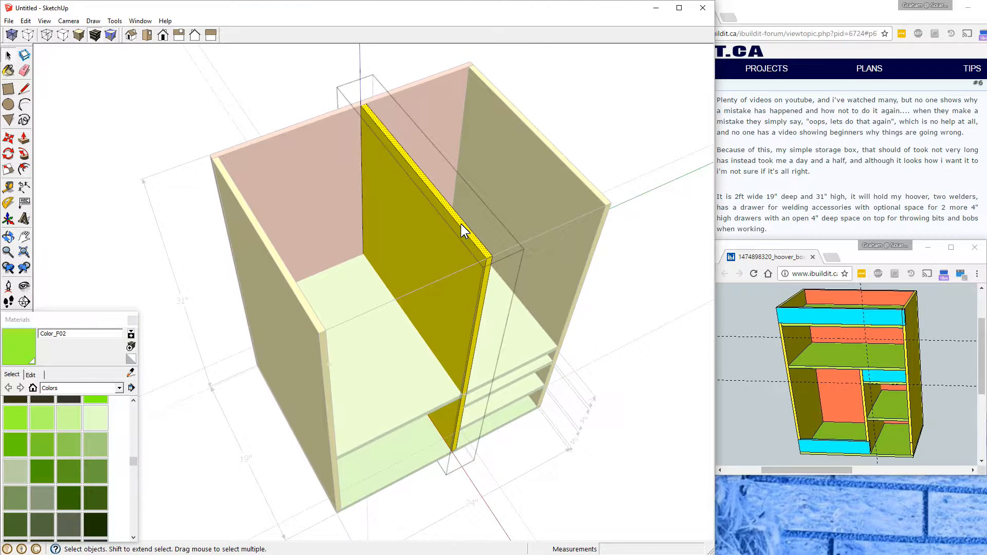
{"action": "middle_click_drag", "start_coordinate": [517, 412], "coordinate": [492, 300]}
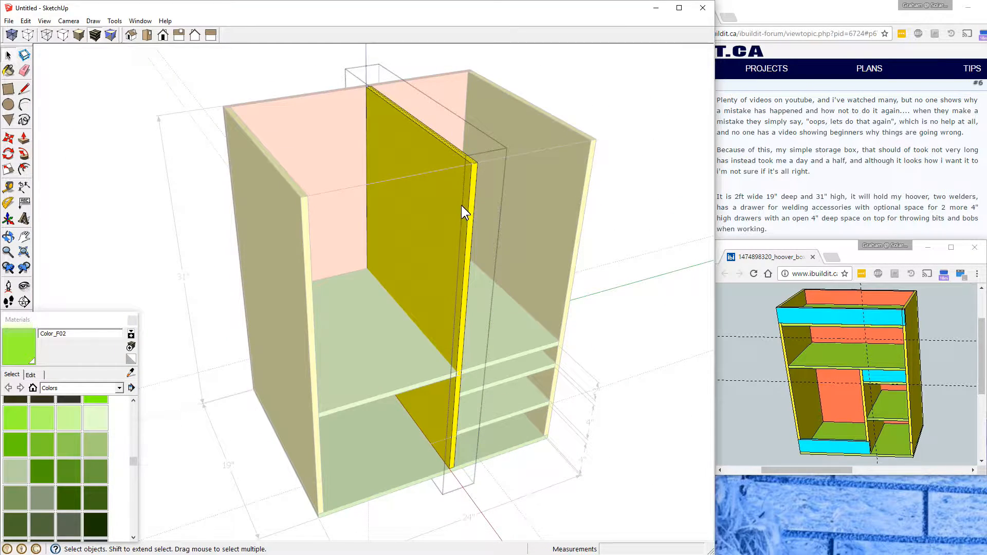
{"action": "left_click", "coordinate": [26, 139]}
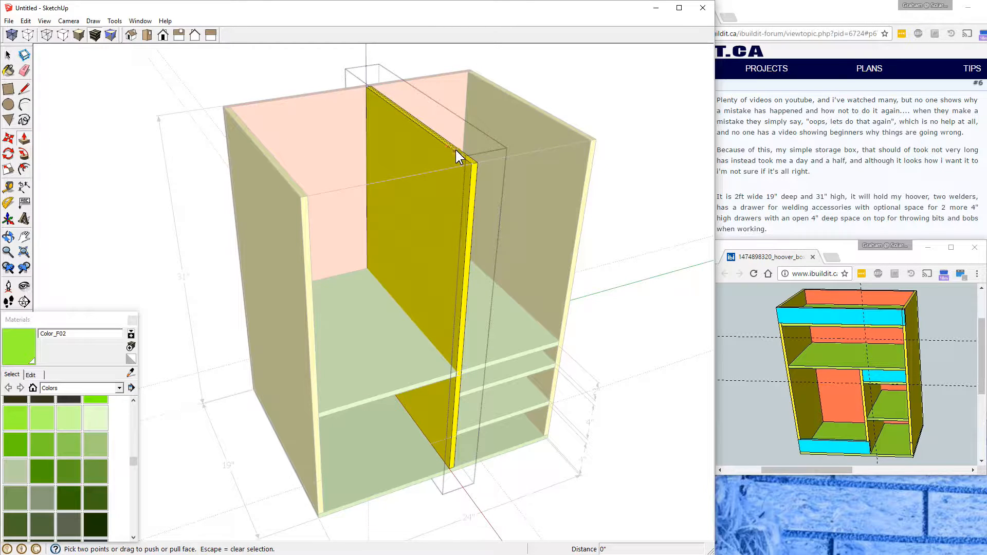
{"action": "left_click", "coordinate": [470, 161]}
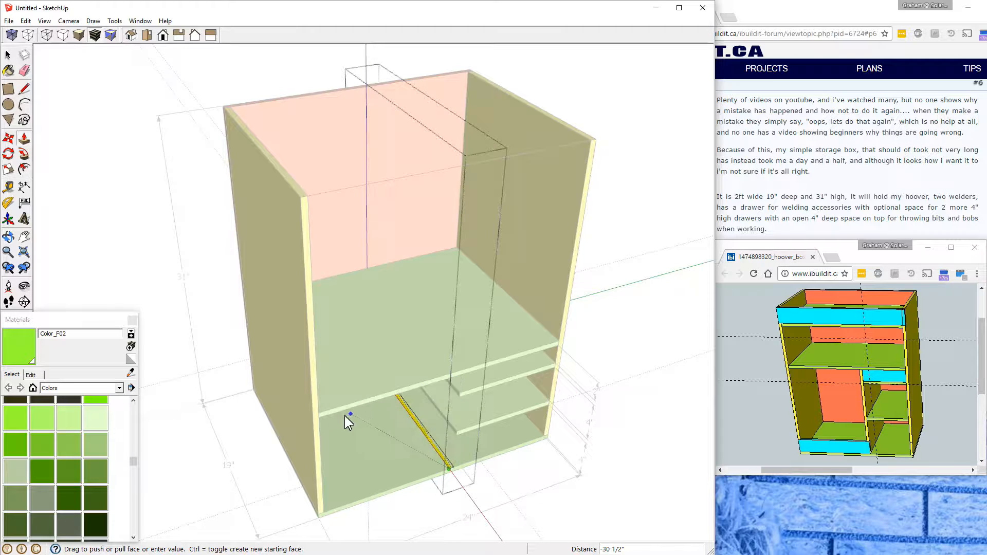
{"action": "left_click", "coordinate": [318, 418]}
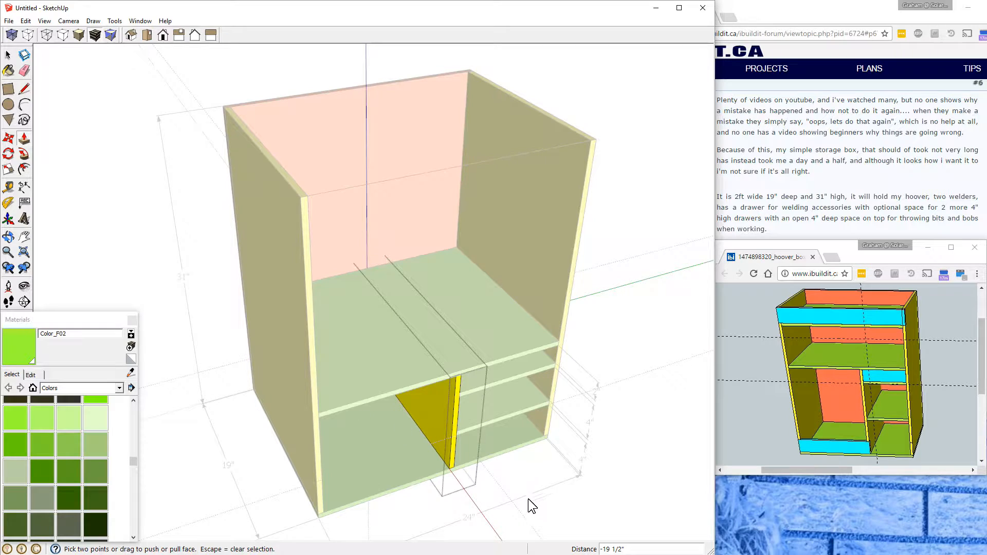
{"action": "left_click", "coordinate": [8, 55]}
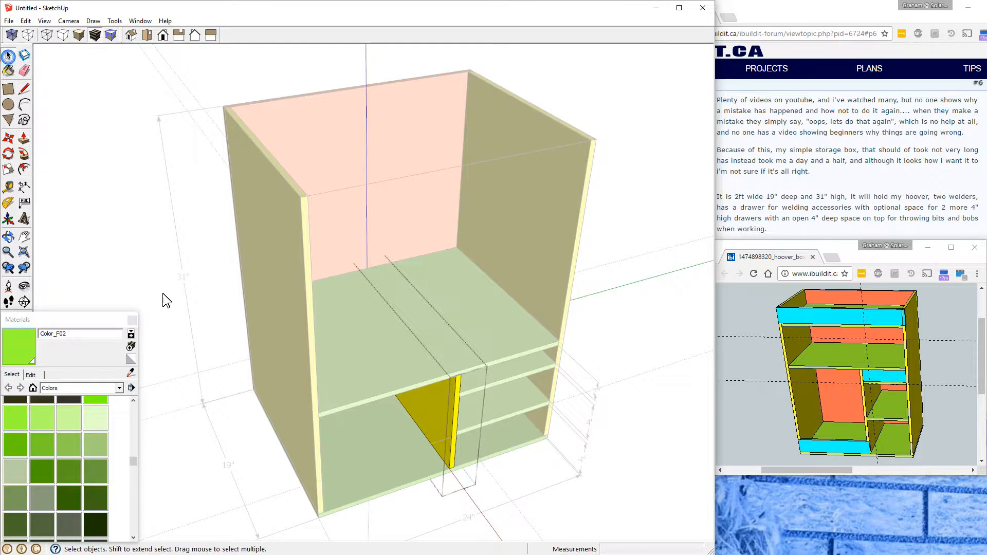
{"action": "left_click", "coordinate": [165, 294]}
Step: Copy the full-width shelf straight up 16 inches between the side panels as an upper shelf
{"action": "mouse_move", "coordinate": [629, 525]}
{"action": "middle_mouse_down"}
{"action": "mouse_move", "coordinate": [497, 390]}
{"action": "mouse_move", "coordinate": [425, 358]}
{"action": "mouse_move", "coordinate": [465, 402]}
{"action": "mouse_move", "coordinate": [498, 464]}
{"action": "mouse_move", "coordinate": [458, 332]}
{"action": "mouse_move", "coordinate": [285, 343]}
{"action": "mouse_move", "coordinate": [599, 390]}
{"action": "middle_mouse_up"}
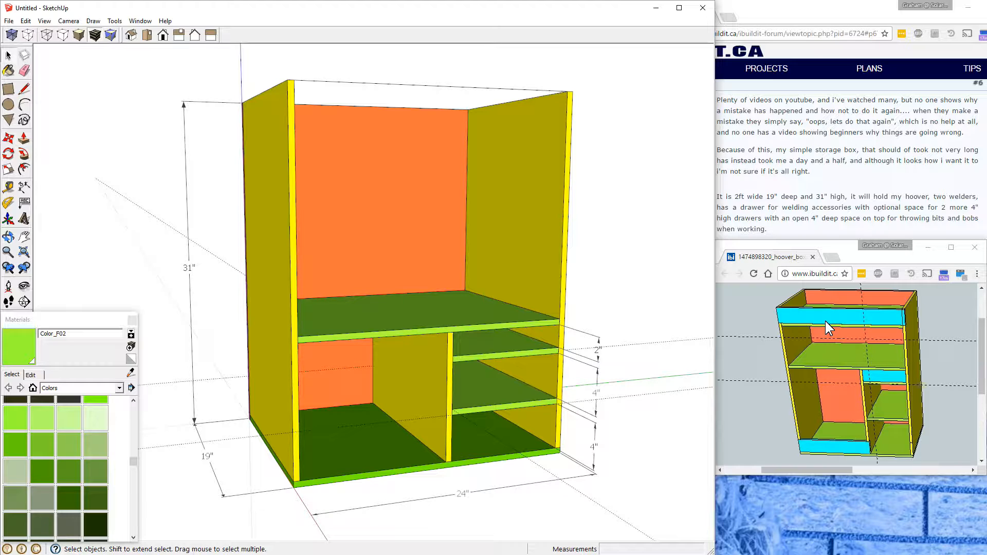
{"action": "left_click", "coordinate": [374, 321]}
{"action": "key", "text": "m"}
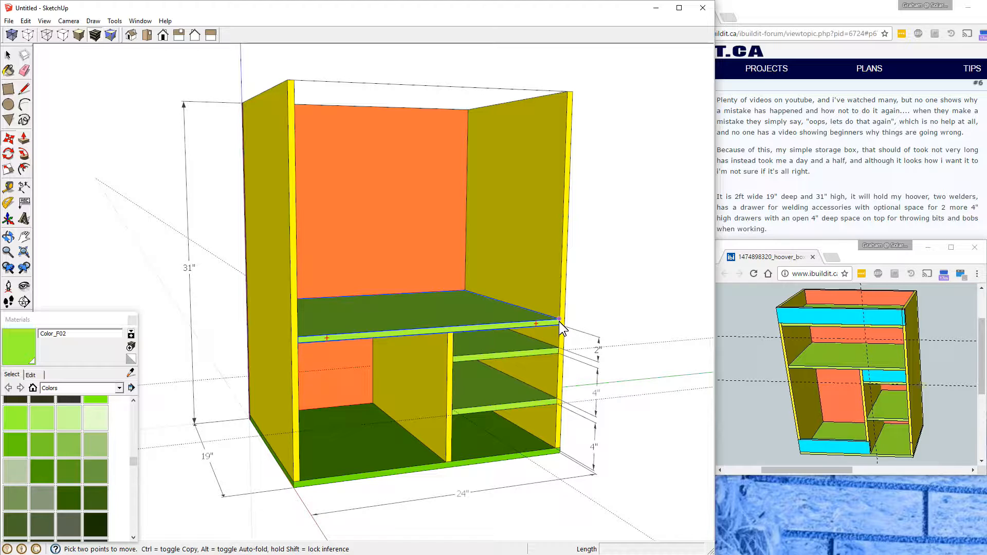
{"action": "left_click", "coordinate": [560, 321]}
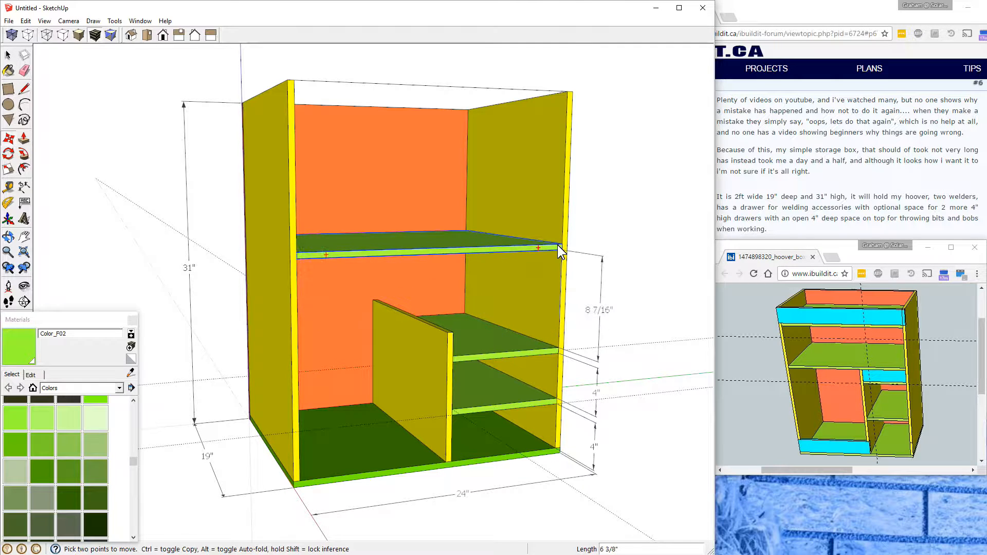
{"action": "key", "text": "ctrl"}
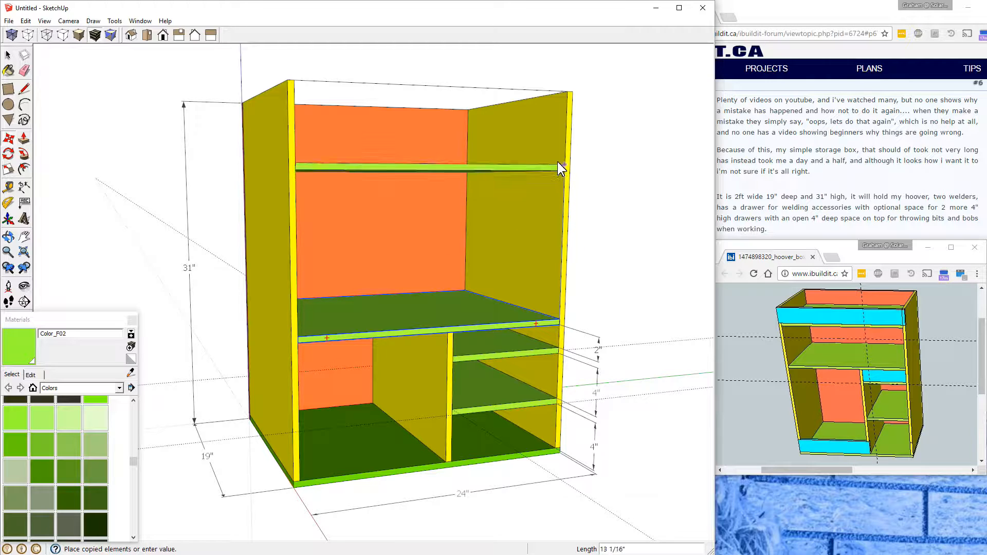
{"action": "left_click", "coordinate": [567, 94]}
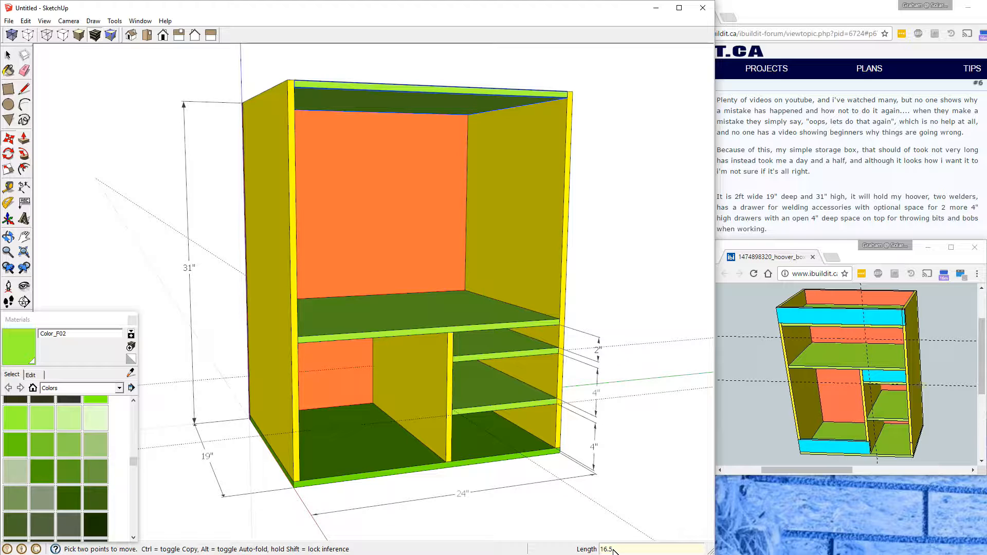
{"action": "key", "text": "Return"}
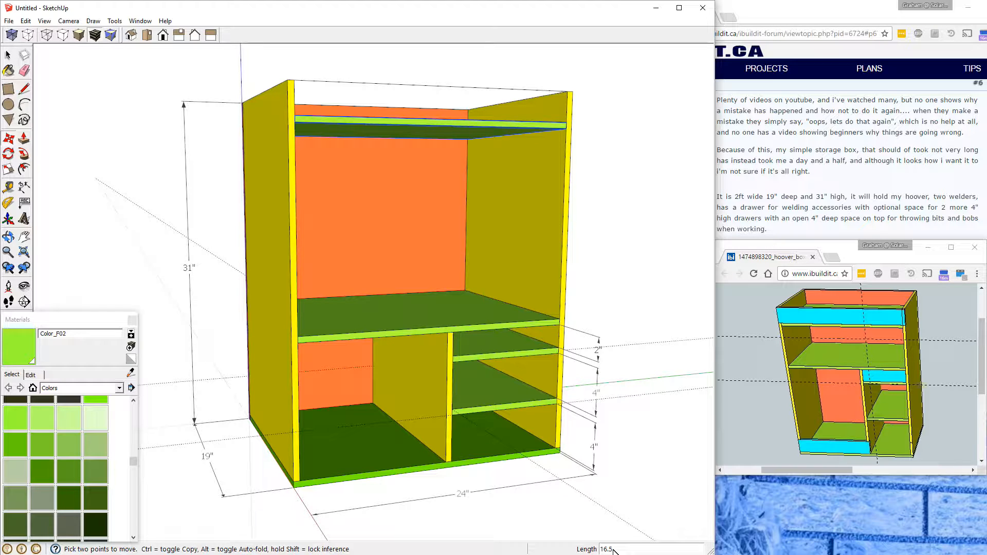
{"action": "type", "text": "16"}
{"action": "key", "text": "Return"}
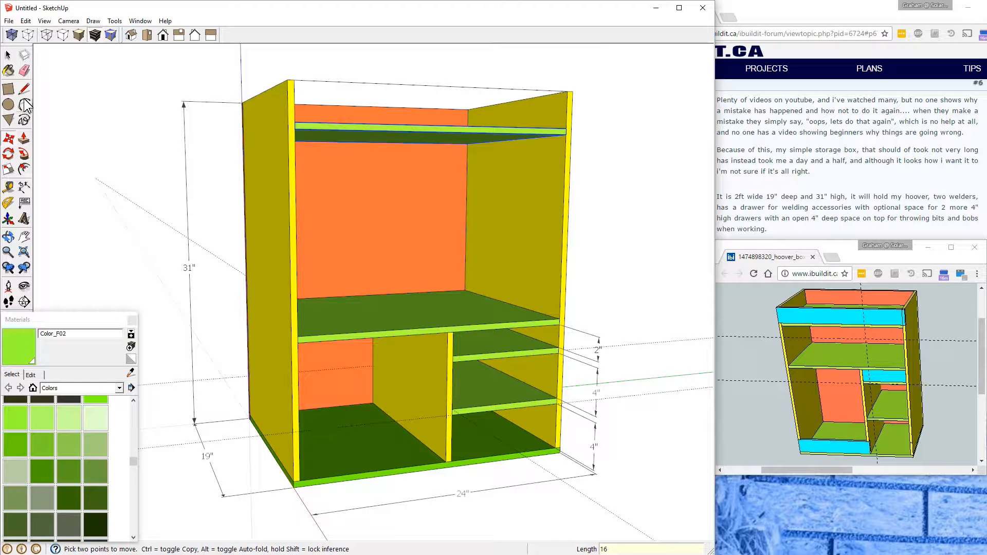
{"action": "left_click", "coordinate": [9, 55]}
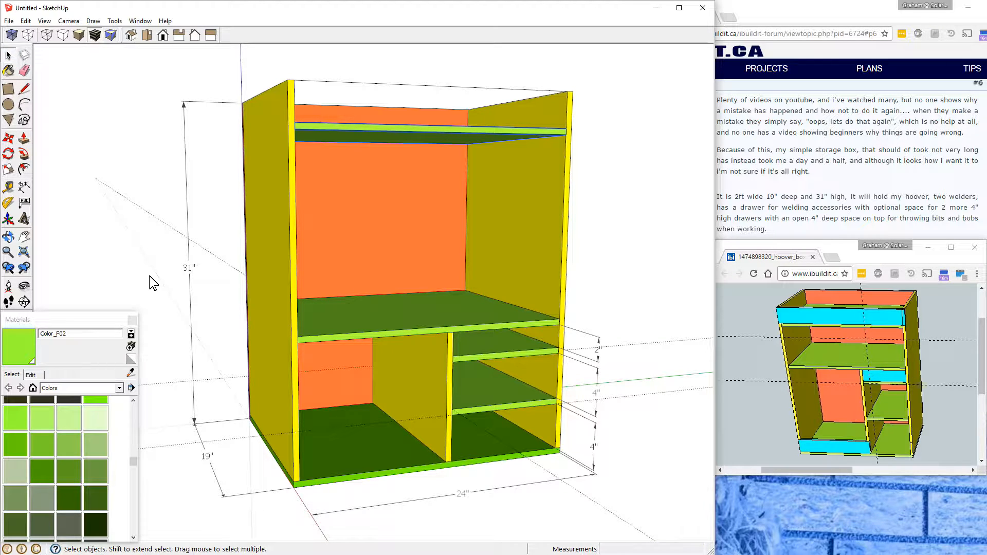
Step: Dimension the vertical distance from the right side panel's top front corner down to the upper shelf's top surface
{"action": "left_click", "coordinate": [24, 189]}
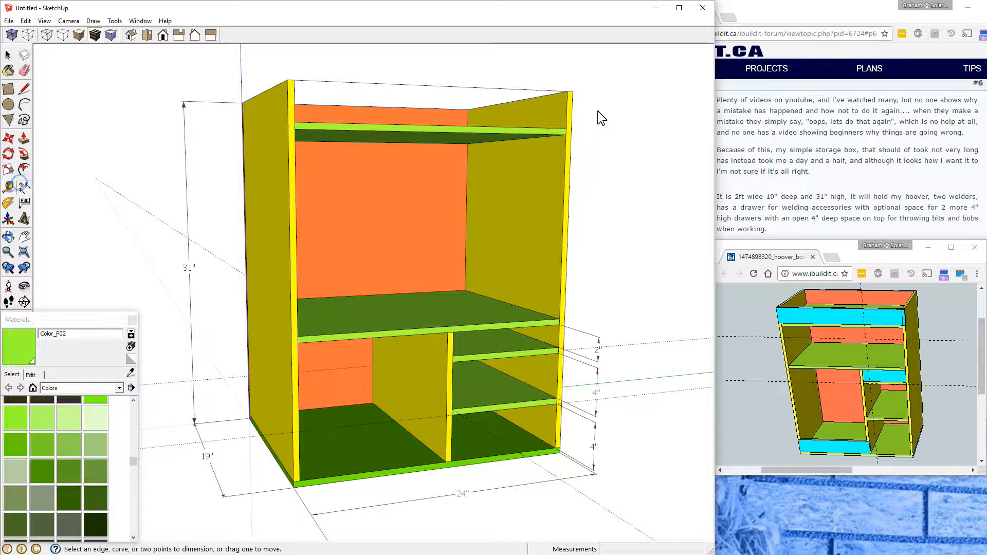
{"action": "left_click", "coordinate": [567, 91]}
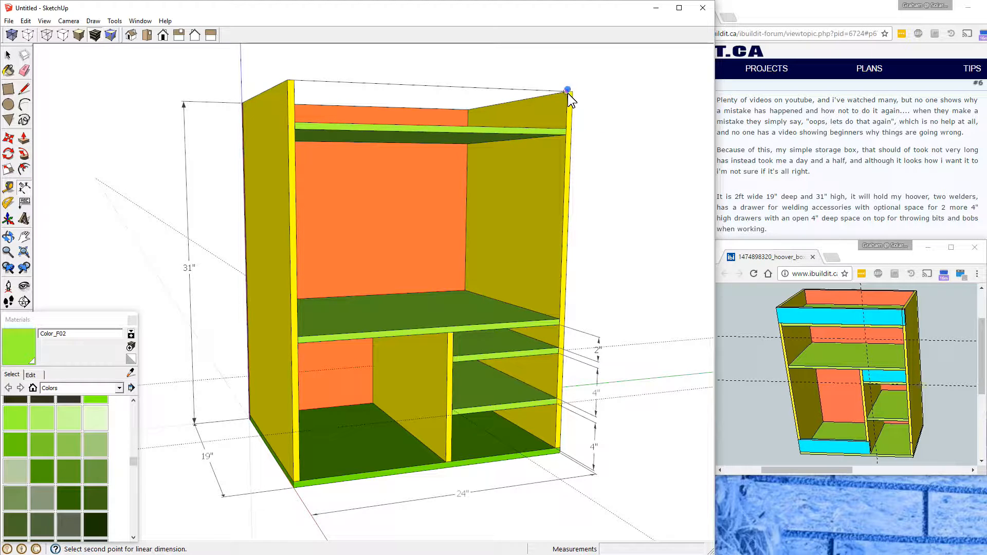
{"action": "left_click", "coordinate": [567, 127]}
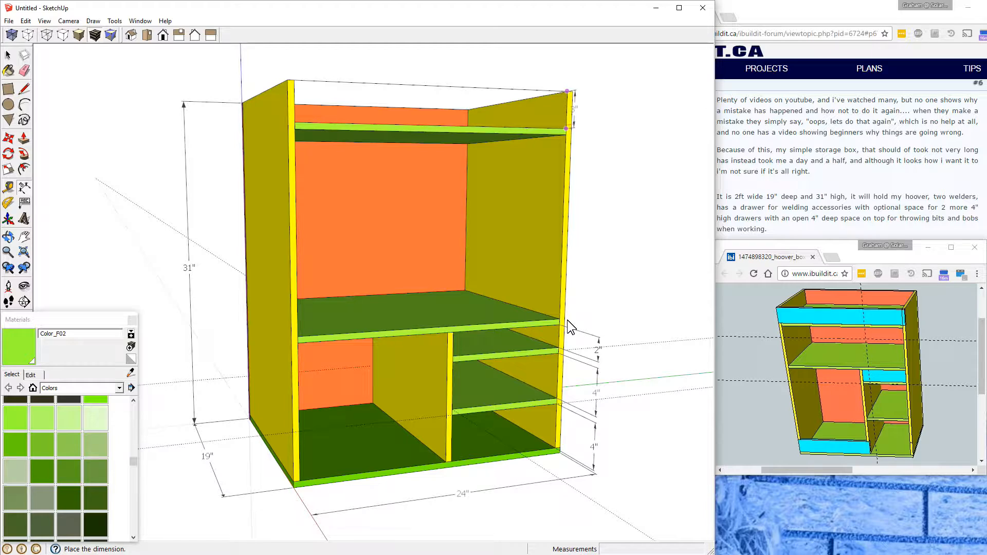
{"action": "mouse_move", "coordinate": [613, 326]}
{"action": "middle_mouse_down"}
{"action": "mouse_move", "coordinate": [717, 289]}
{"action": "mouse_move", "coordinate": [663, 282]}
{"action": "middle_mouse_up"}
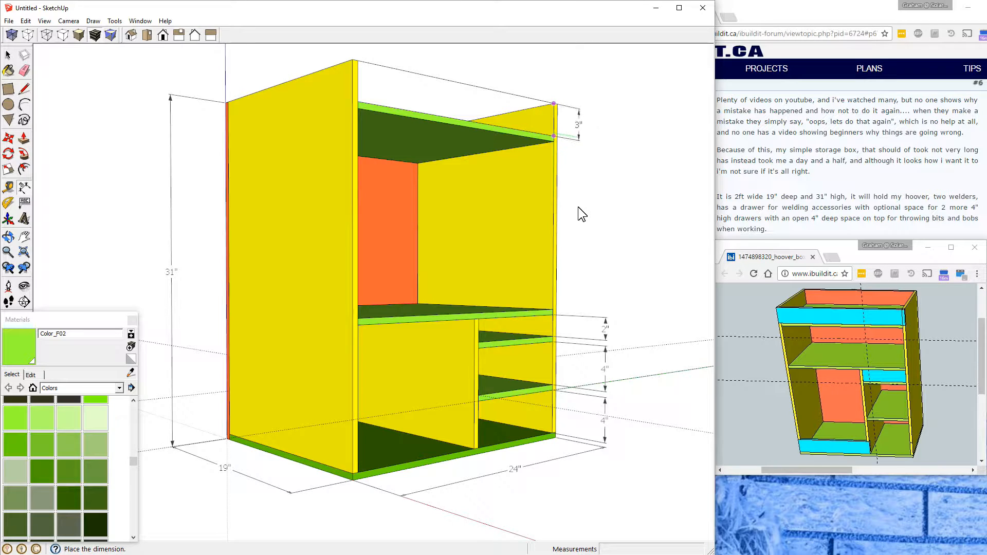
{"action": "left_click", "coordinate": [591, 246]}
{"action": "middle_click_drag", "start_coordinate": [625, 244], "coordinate": [587, 334]}
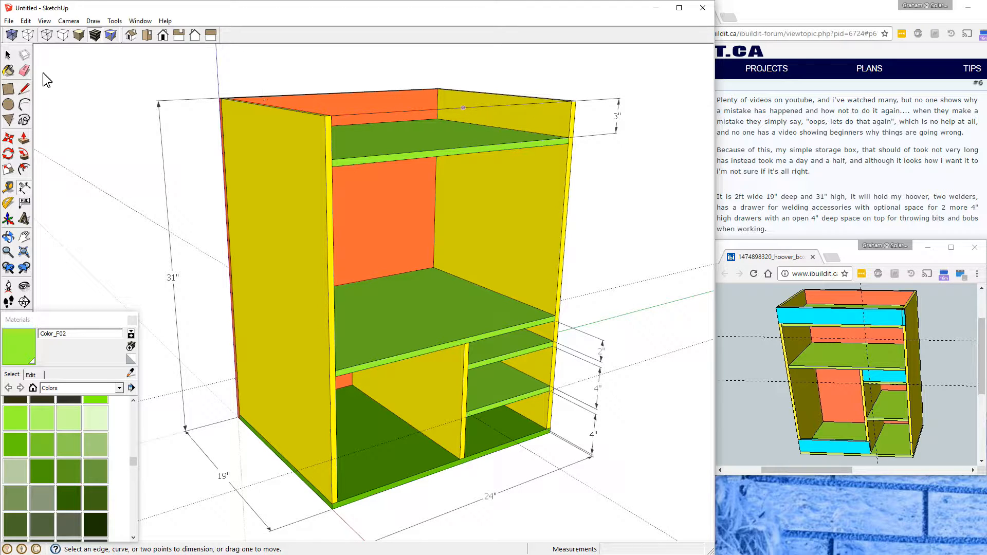
Step: Delete the leftover outline box around the cabinet
{"action": "left_click", "coordinate": [8, 54]}
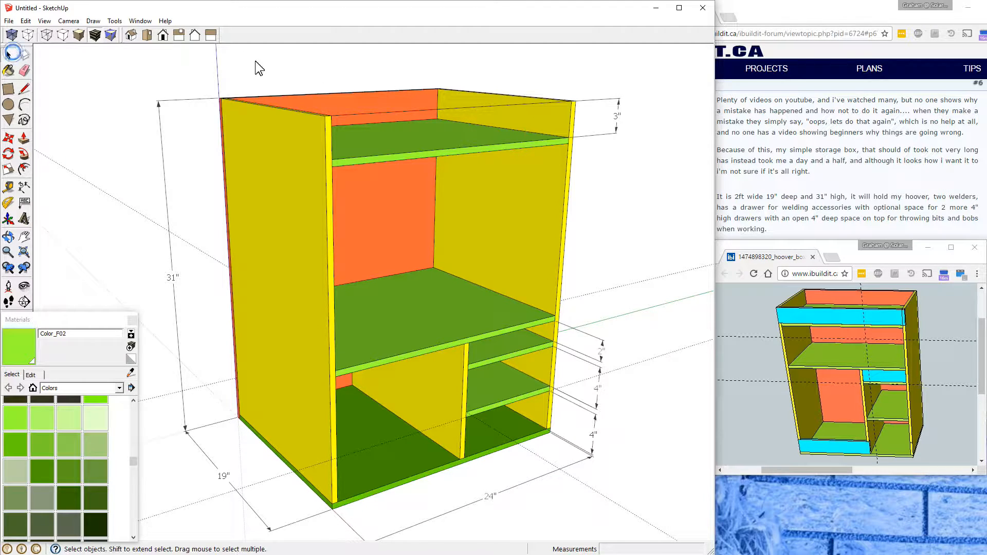
{"action": "left_click", "coordinate": [505, 105]}
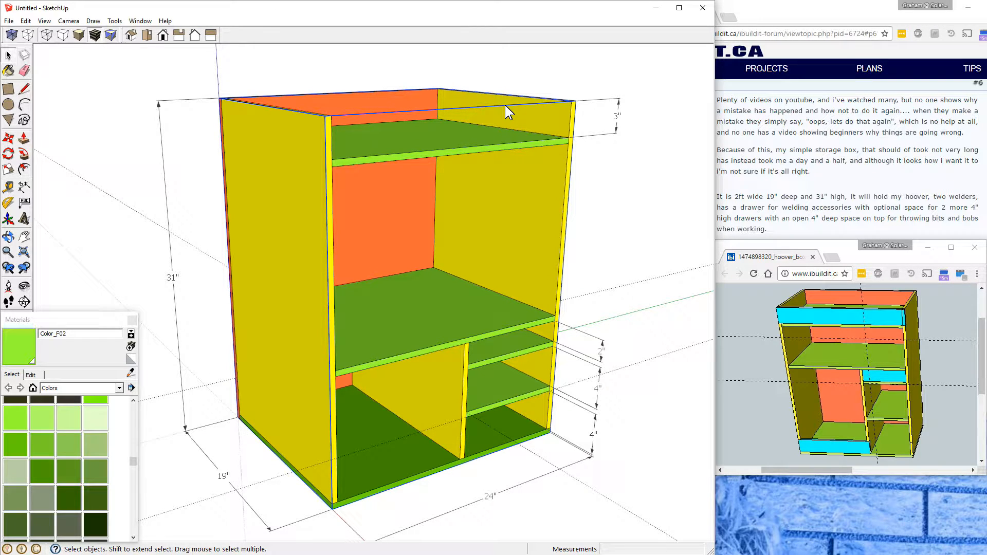
{"action": "key", "text": "Escape"}
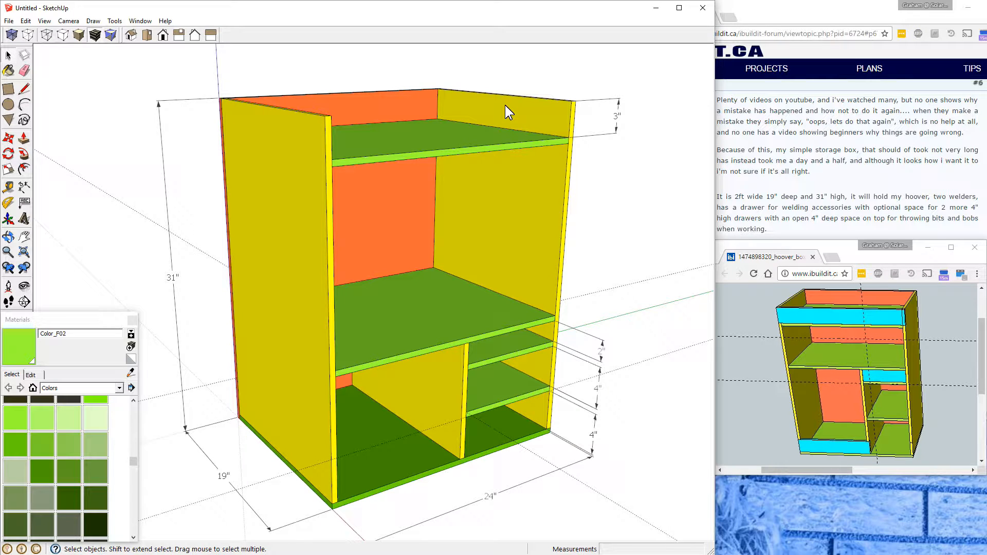
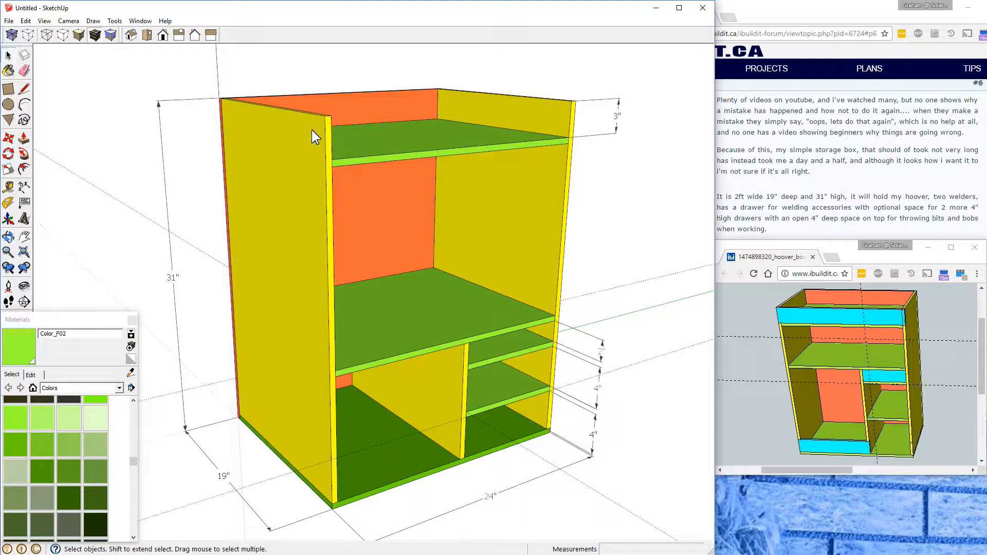
Step: Open the left side panel component and draw a line across its front edge, level with the upper shelf's top surface
{"action": "mouse_move", "coordinate": [318, 234]}
{"action": "middle_mouse_down"}
{"action": "mouse_move", "coordinate": [506, 242]}
{"action": "mouse_move", "coordinate": [539, 265]}
{"action": "middle_mouse_up"}
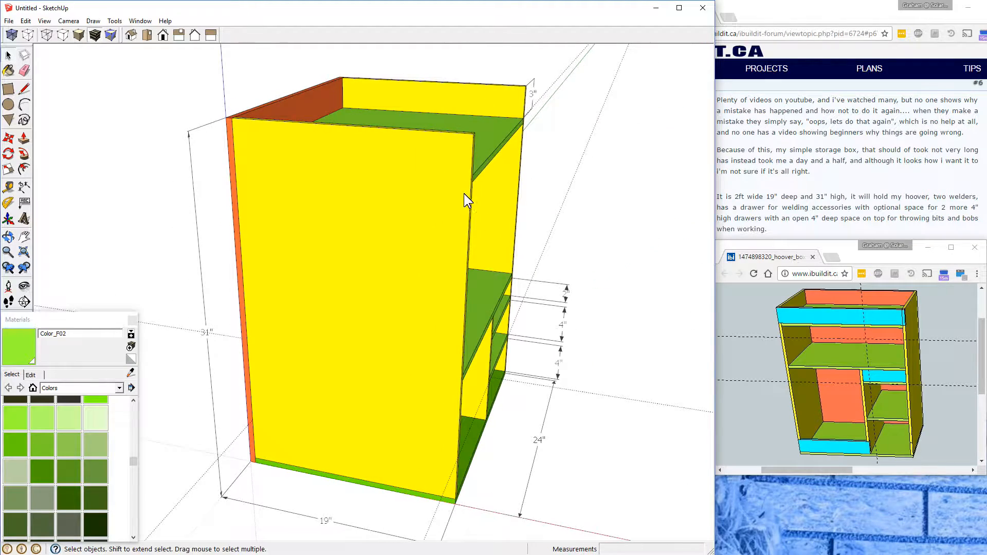
{"action": "scroll", "coordinate": [459, 170], "scroll_direction": "up", "scroll_amount": 6}
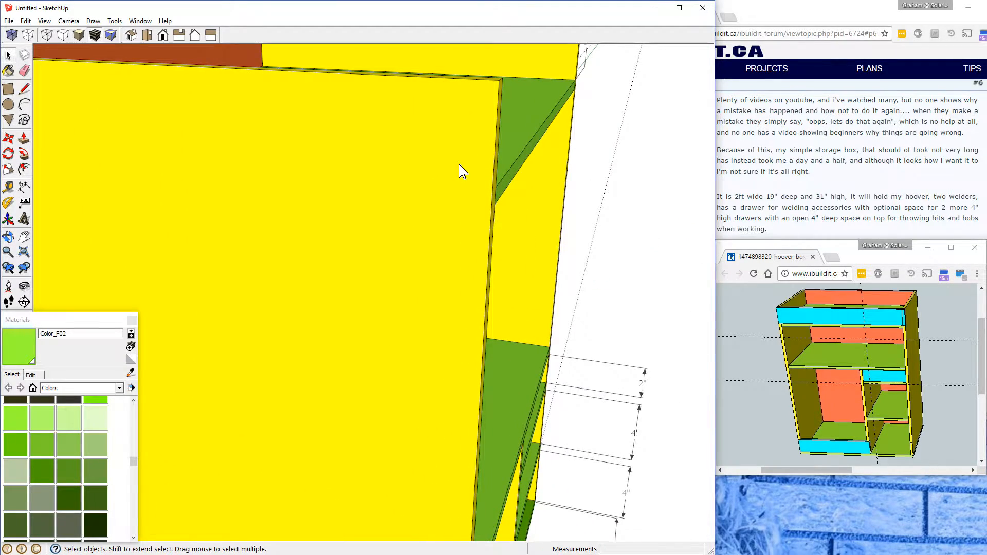
{"action": "mouse_move", "coordinate": [536, 237]}
{"action": "middle_mouse_down"}
{"action": "mouse_move", "coordinate": [465, 212]}
{"action": "mouse_move", "coordinate": [455, 247]}
{"action": "mouse_move", "coordinate": [410, 240]}
{"action": "middle_mouse_up"}
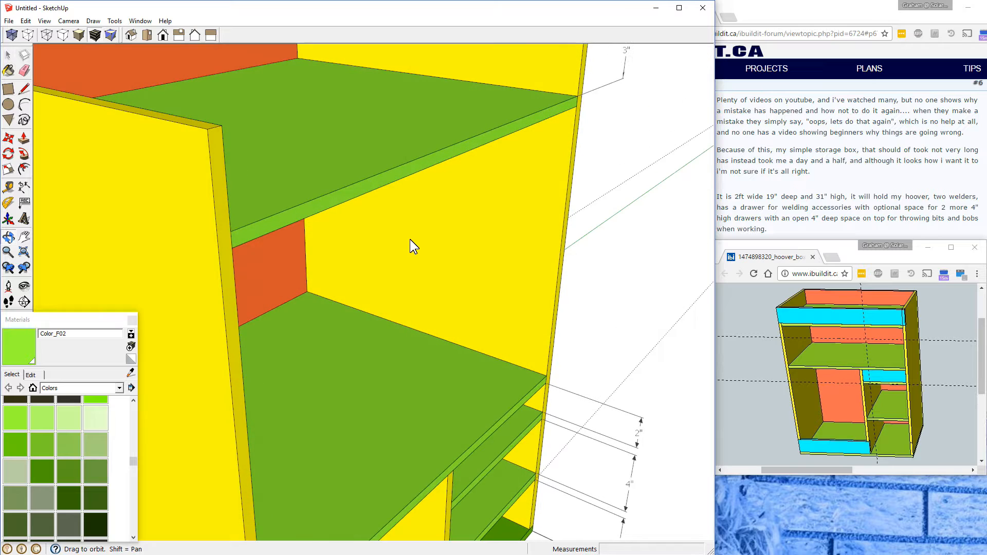
{"action": "double_click", "coordinate": [224, 204]}
{"action": "left_click", "coordinate": [225, 205]}
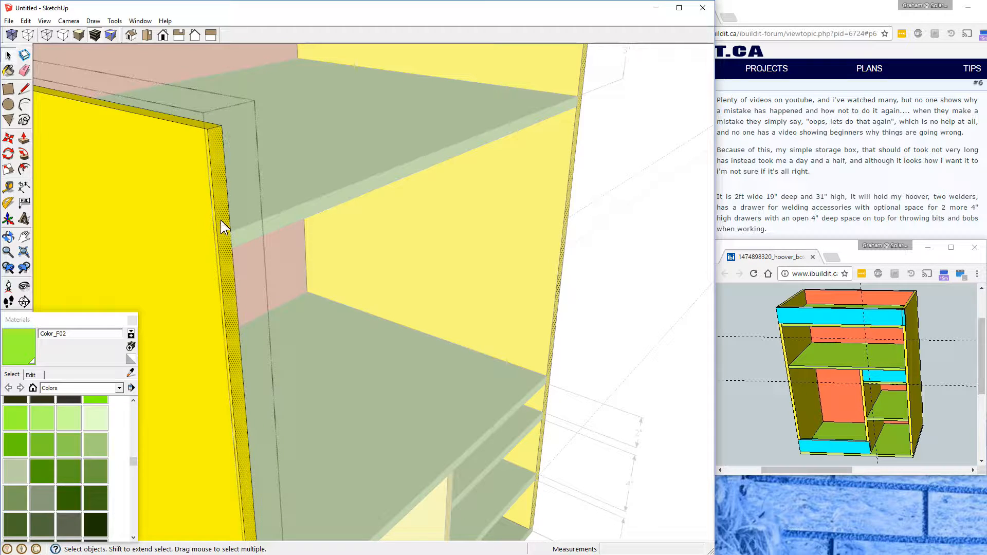
{"action": "left_click", "coordinate": [25, 89]}
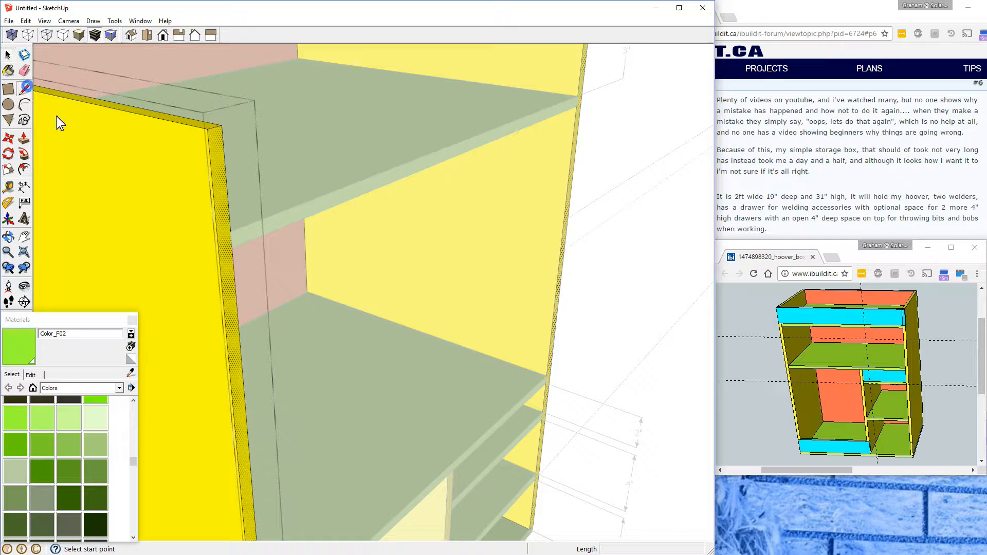
{"action": "left_click", "coordinate": [231, 233]}
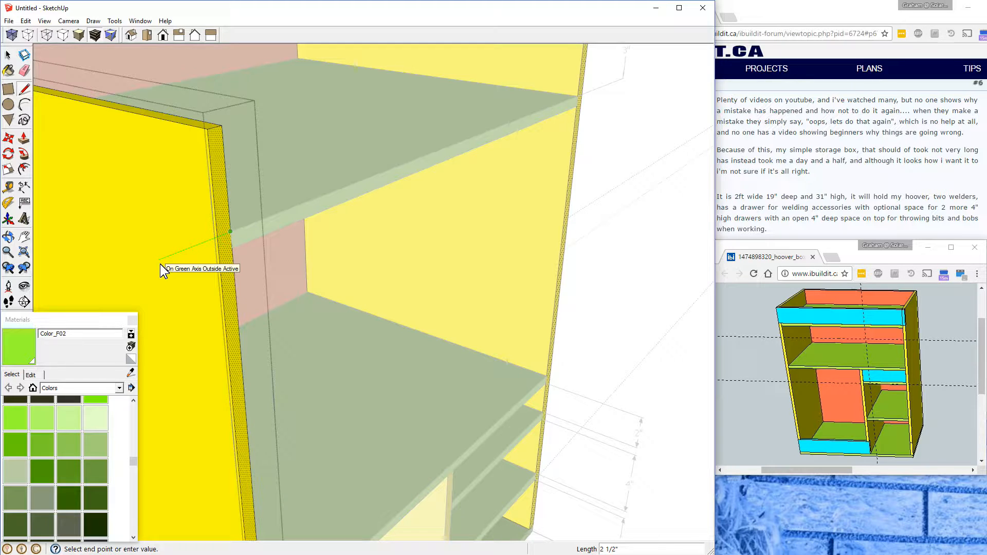
{"action": "left_click", "coordinate": [215, 240]}
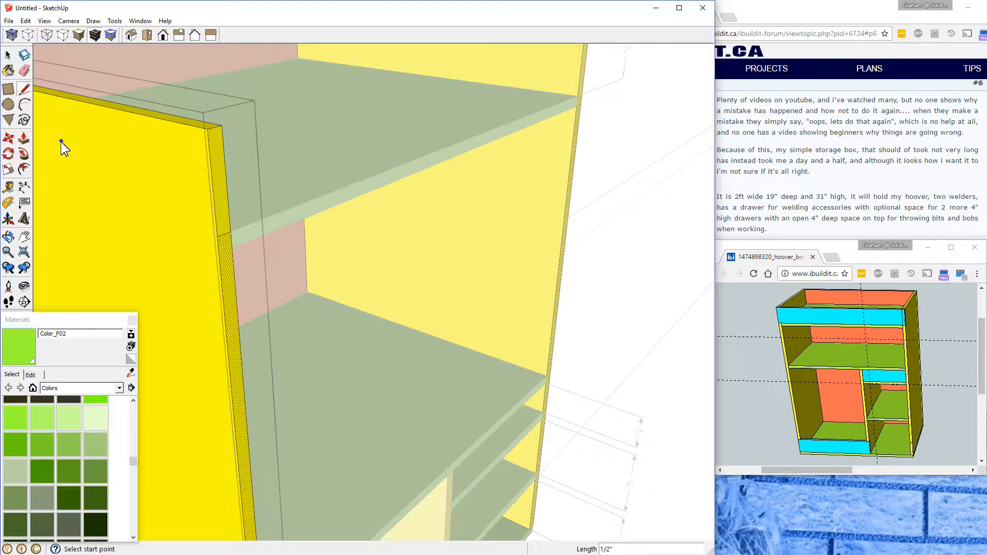
Step: Try pushing the side panel's front edge face below the line back about 1 1/8 inches, and undo it
{"action": "left_click", "coordinate": [23, 140]}
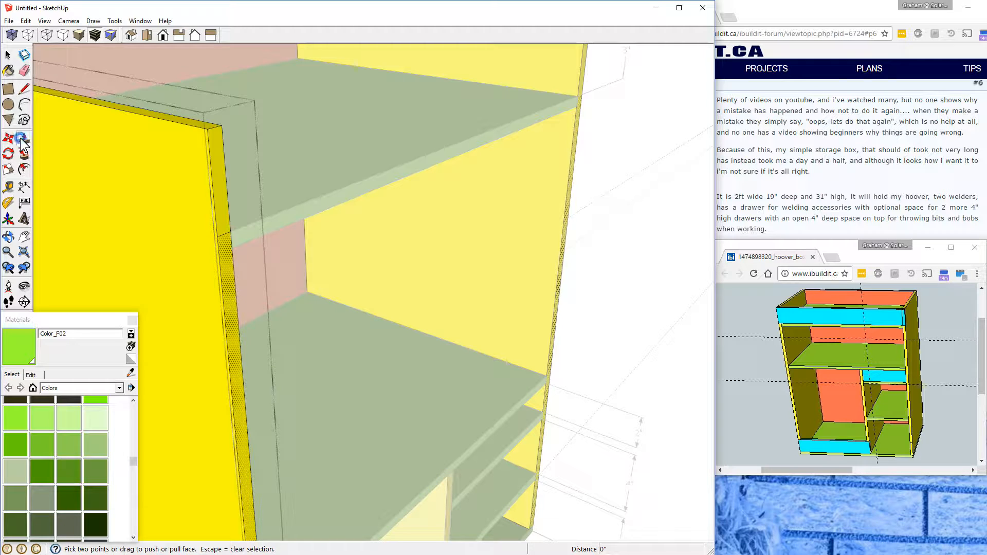
{"action": "left_click", "coordinate": [217, 173]}
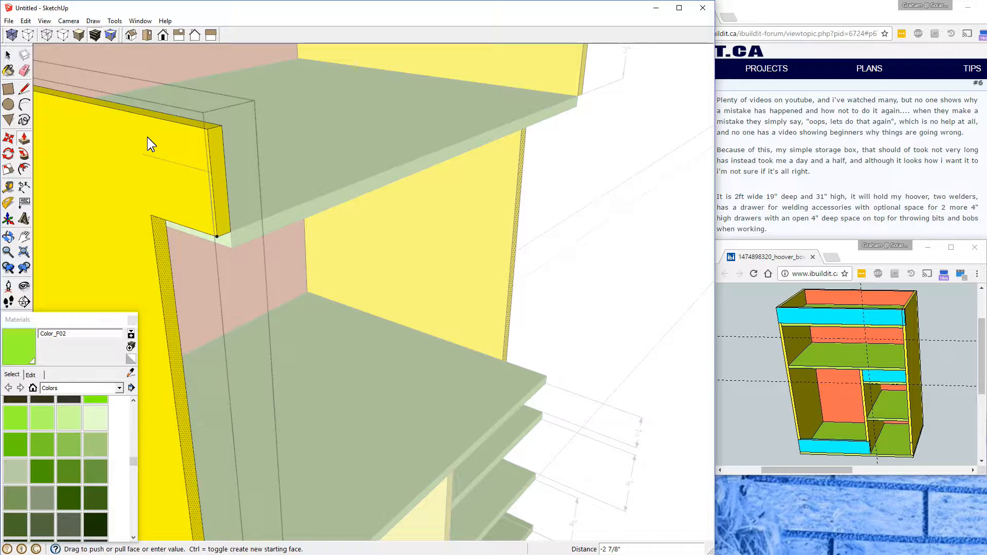
{"action": "left_click", "coordinate": [183, 169]}
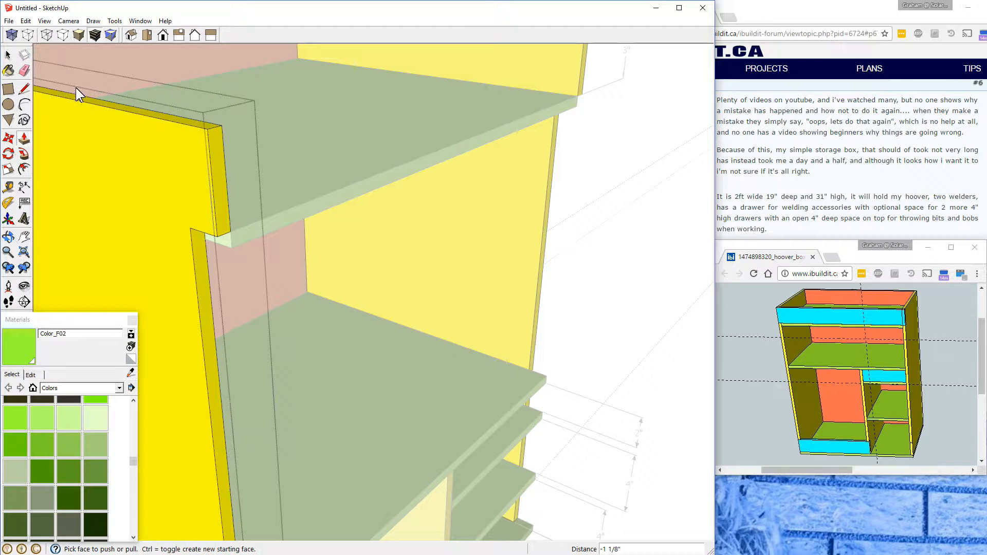
{"action": "left_click", "coordinate": [30, 22]}
{"action": "left_click", "coordinate": [21, 35]}
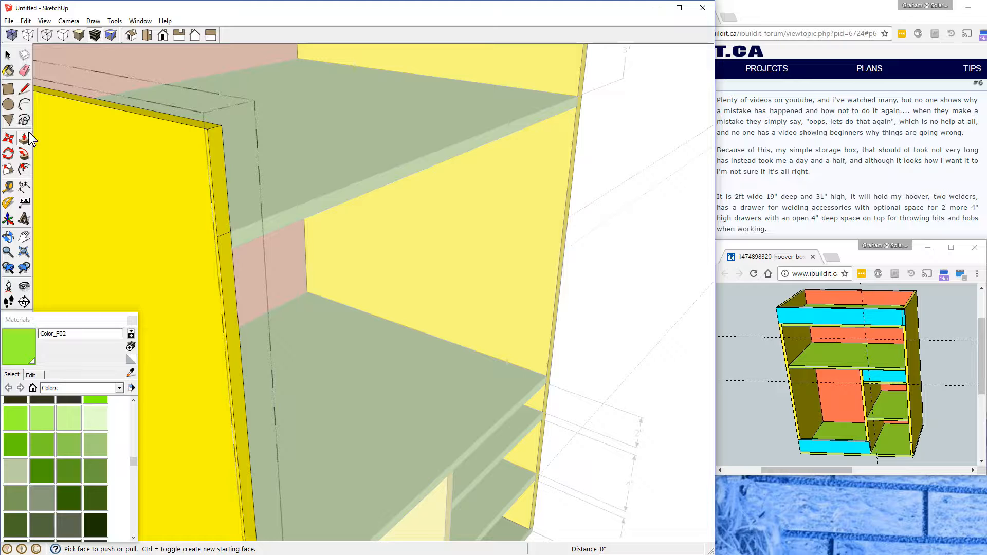
Step: Push the side panel's front edge face above the line back 1/2 inch and close the component
{"action": "left_click", "coordinate": [9, 53]}
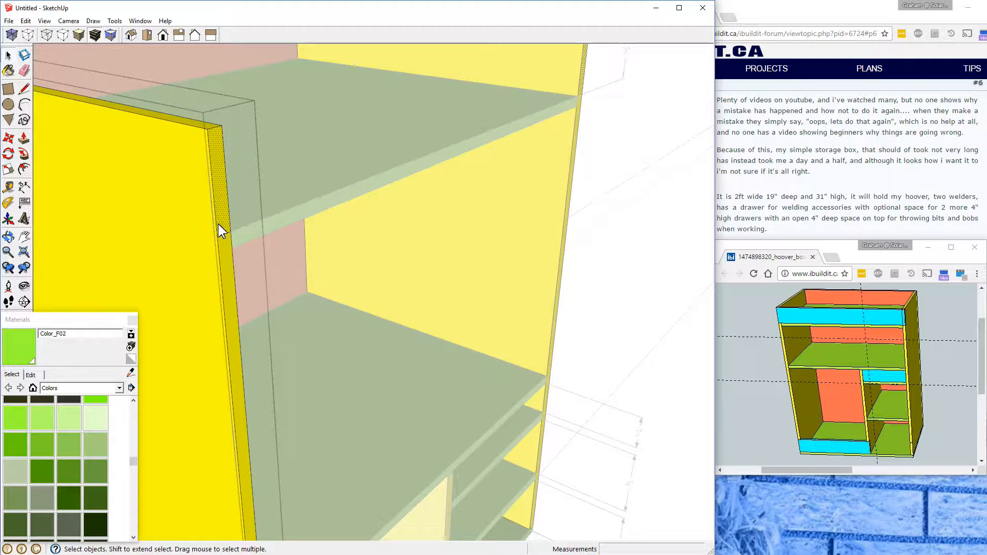
{"action": "left_click", "coordinate": [23, 139]}
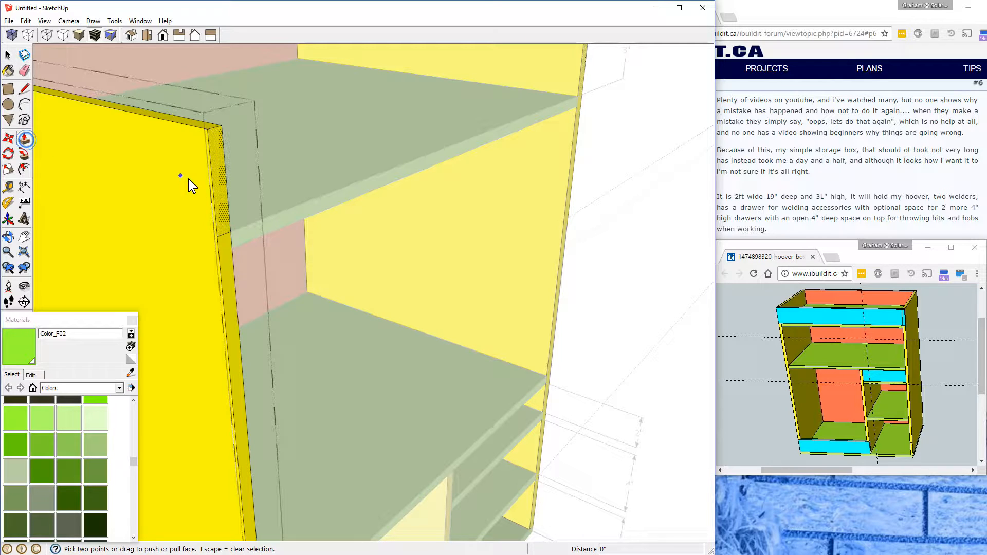
{"action": "left_click", "coordinate": [163, 181]}
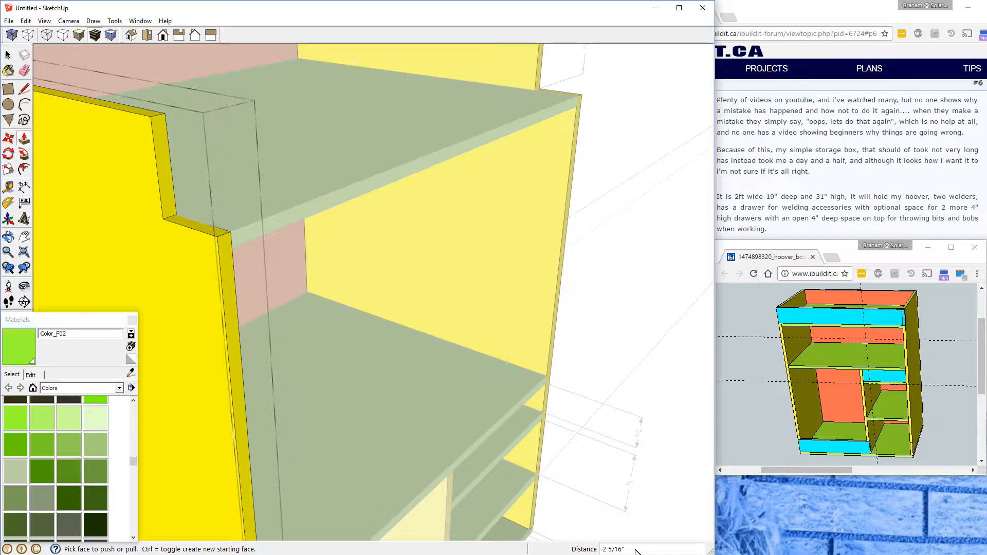
{"action": "type", "text": ".5"}
{"action": "key", "text": "Return"}
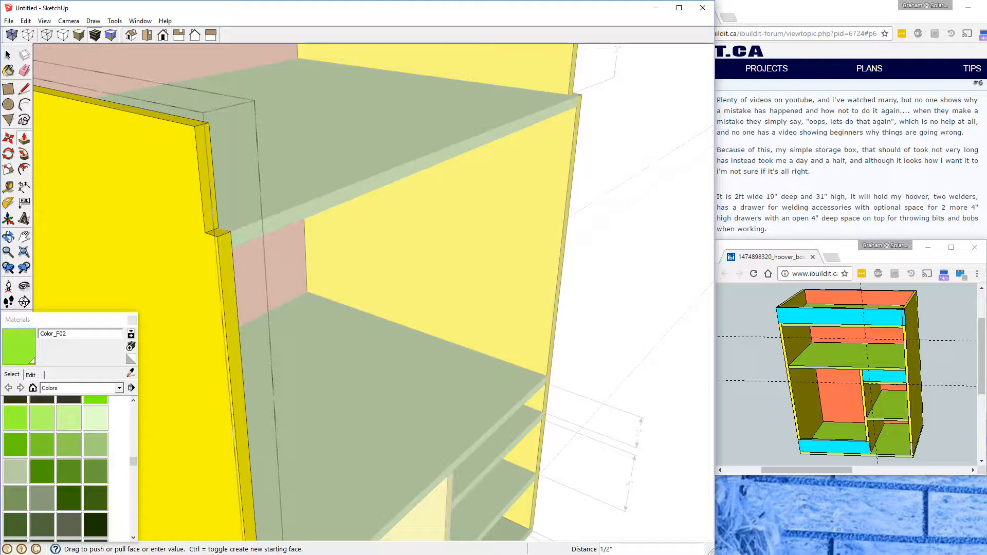
{"action": "left_click", "coordinate": [8, 55]}
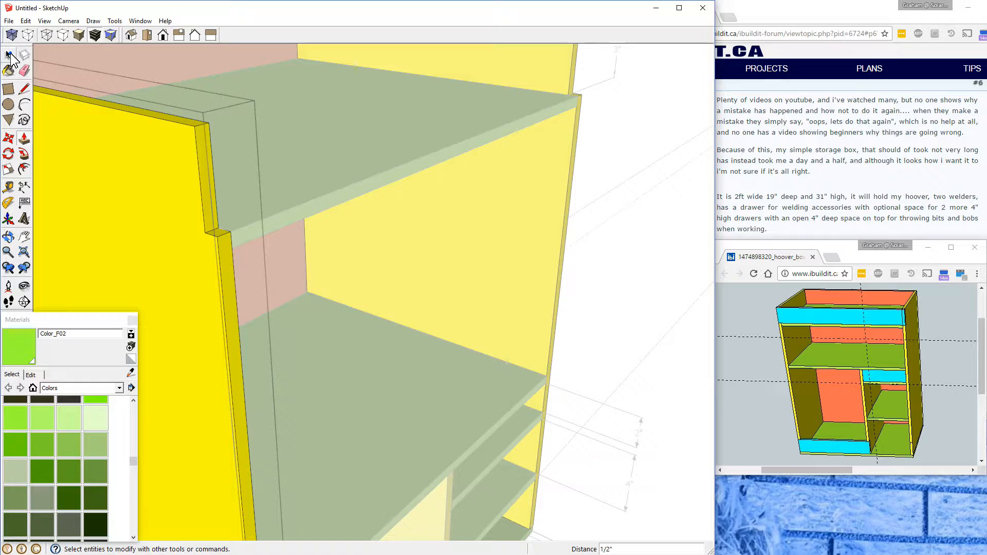
{"action": "left_click", "coordinate": [24, 252]}
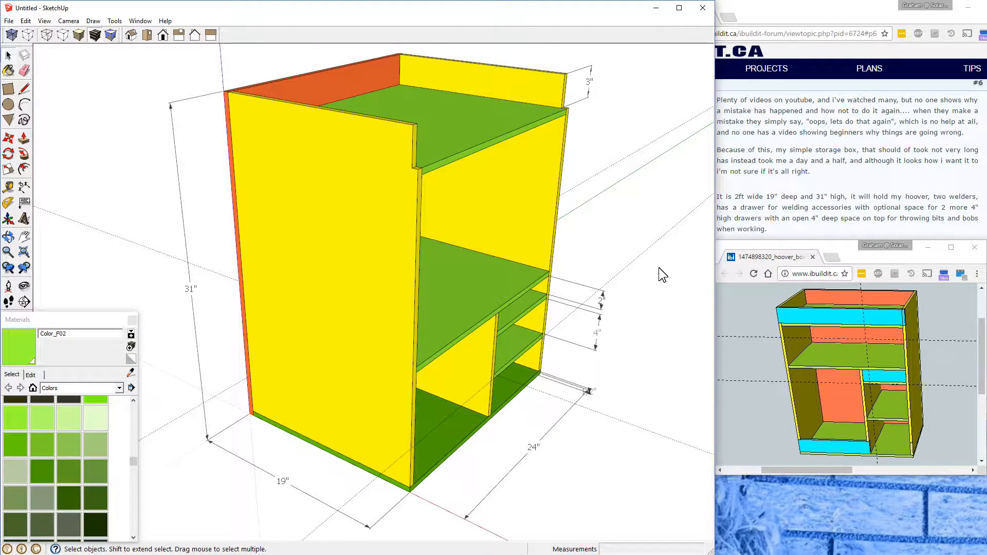
Step: Draw a 3 by 24 inch rectangle across the front notches, from the left notch's lower corner to the right panel's top corner
{"action": "middle_click_drag", "start_coordinate": [657, 270], "coordinate": [593, 341]}
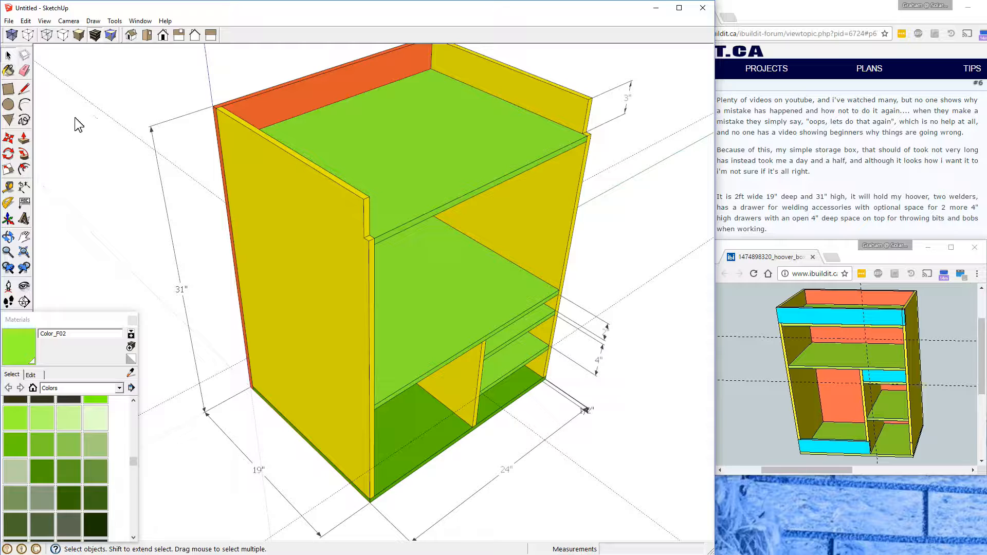
{"action": "left_click", "coordinate": [10, 89]}
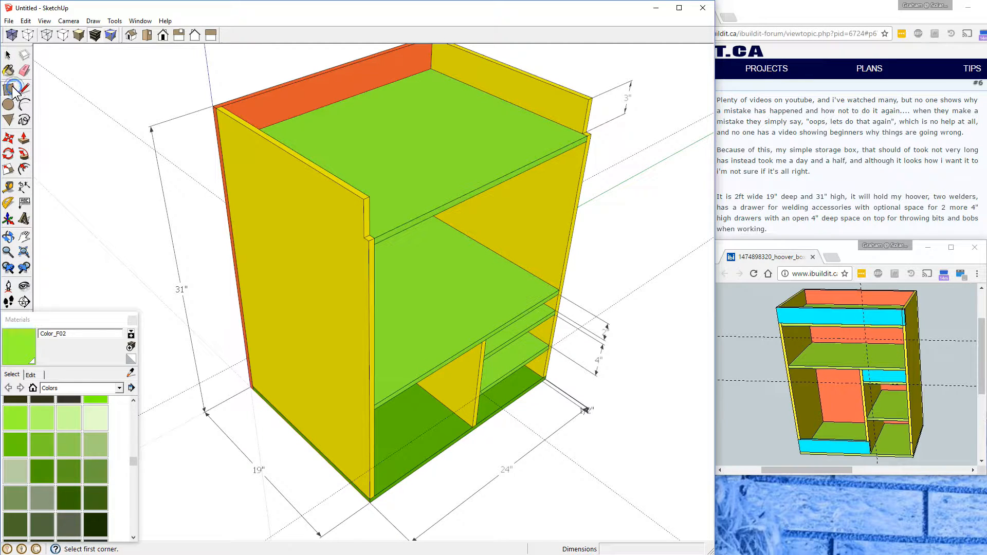
{"action": "left_click", "coordinate": [365, 237]}
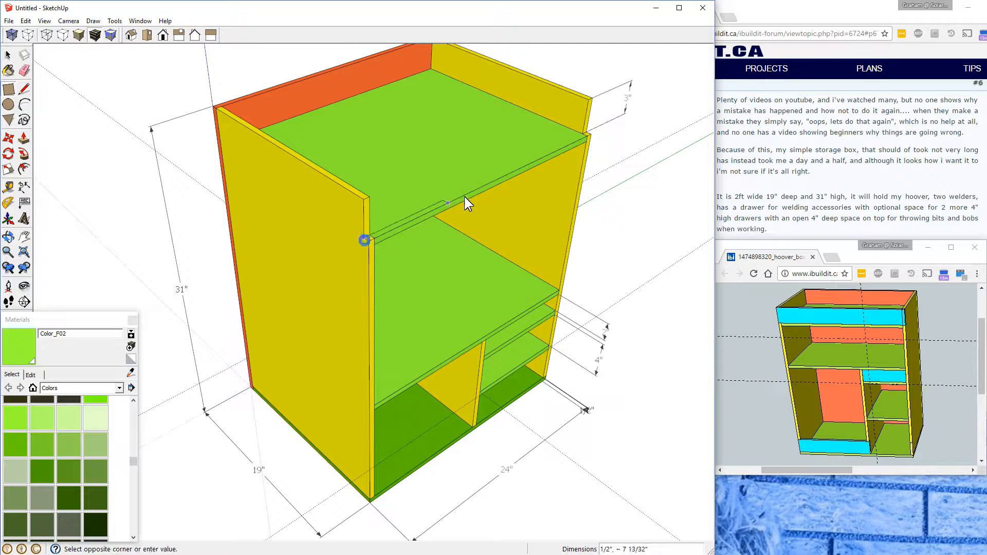
{"action": "left_click", "coordinate": [593, 101]}
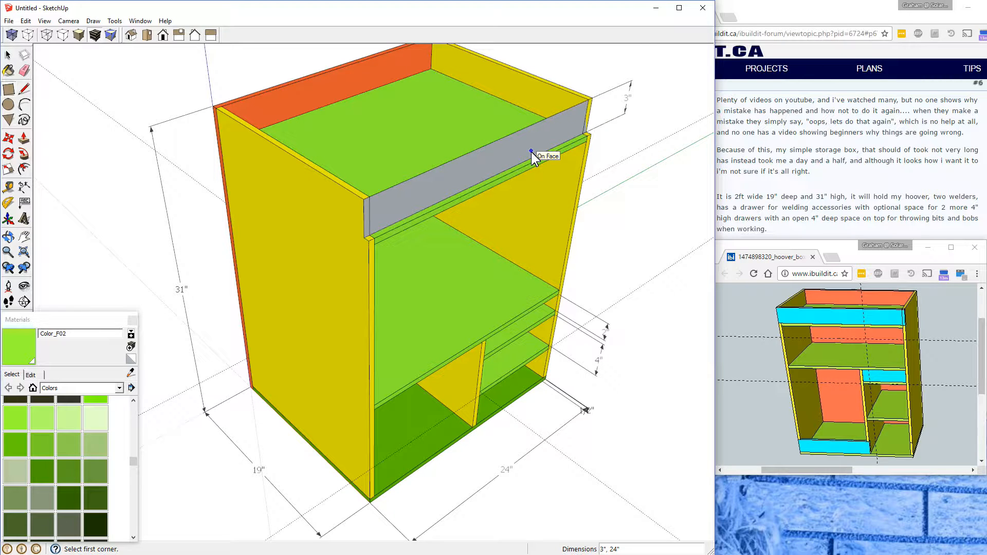
Step: Pull the front rectangle forward 1/2 inch to form the top front rail
{"action": "left_click", "coordinate": [24, 138]}
{"action": "left_click", "coordinate": [457, 174]}
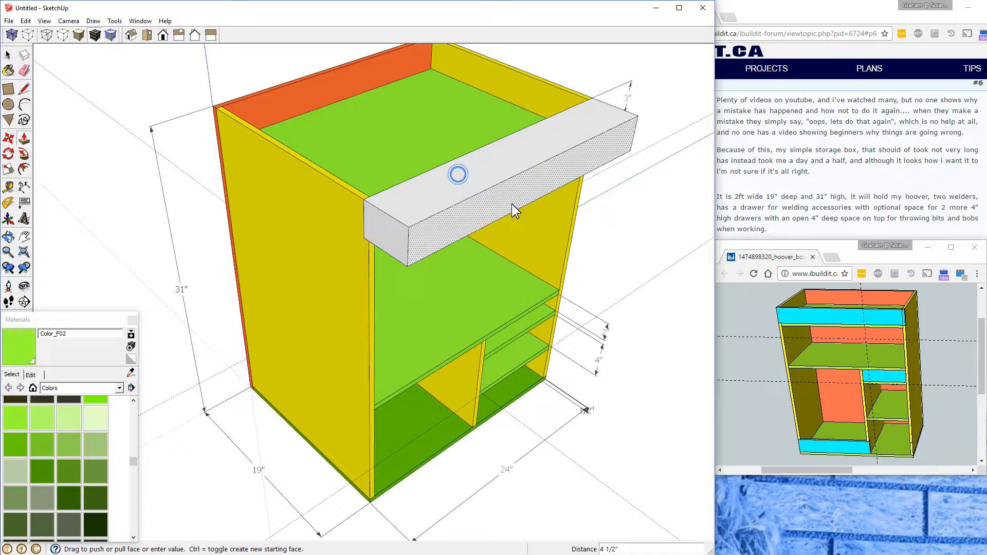
{"action": "left_click", "coordinate": [516, 206]}
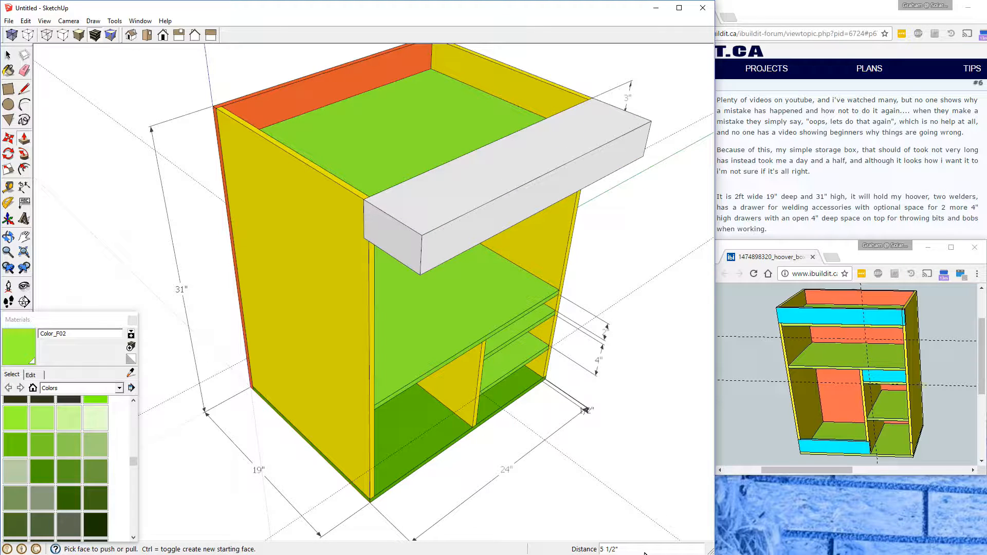
{"action": "type", "text": ".5"}
{"action": "key", "text": "Return"}
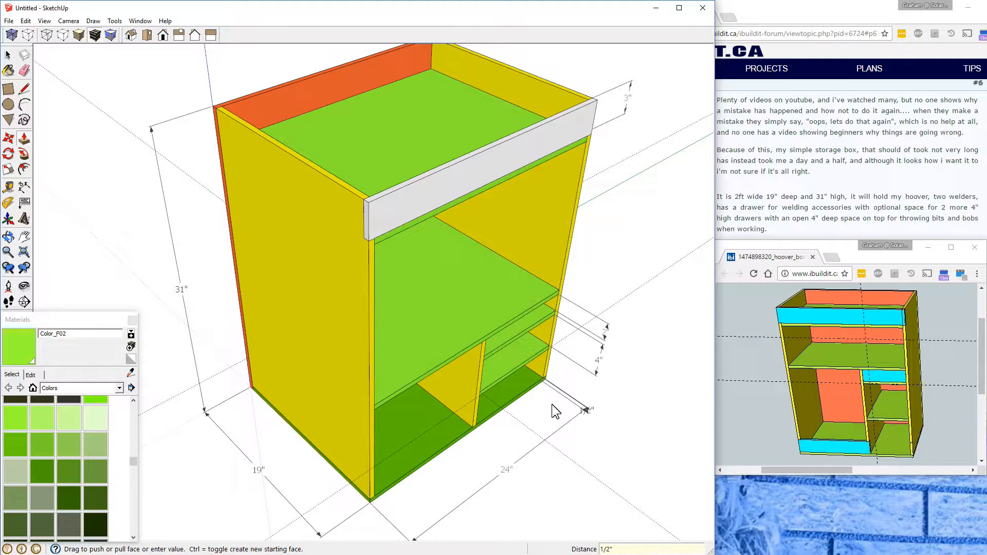
Step: Make the top front rail a component with the default name
{"action": "key", "text": "space"}
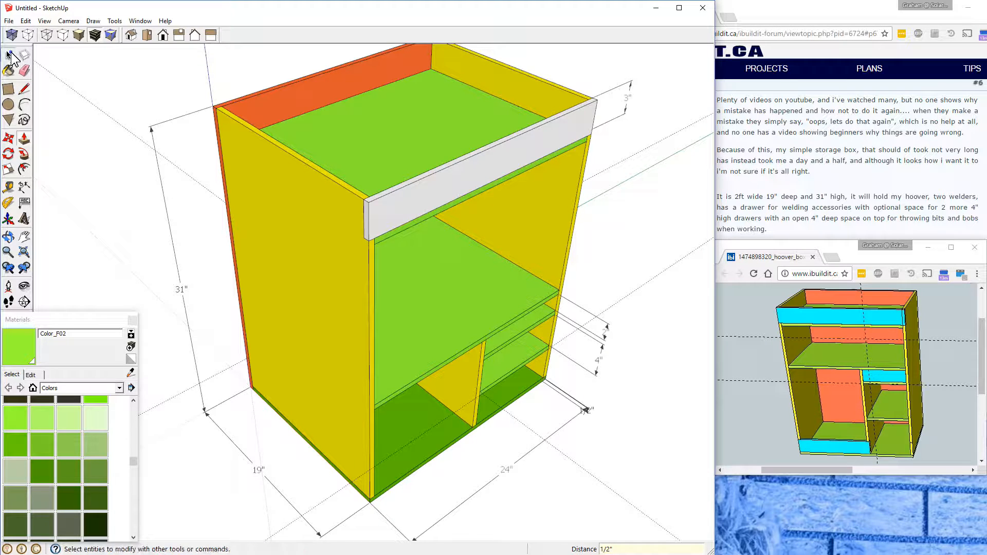
{"action": "double_click", "coordinate": [419, 197]}
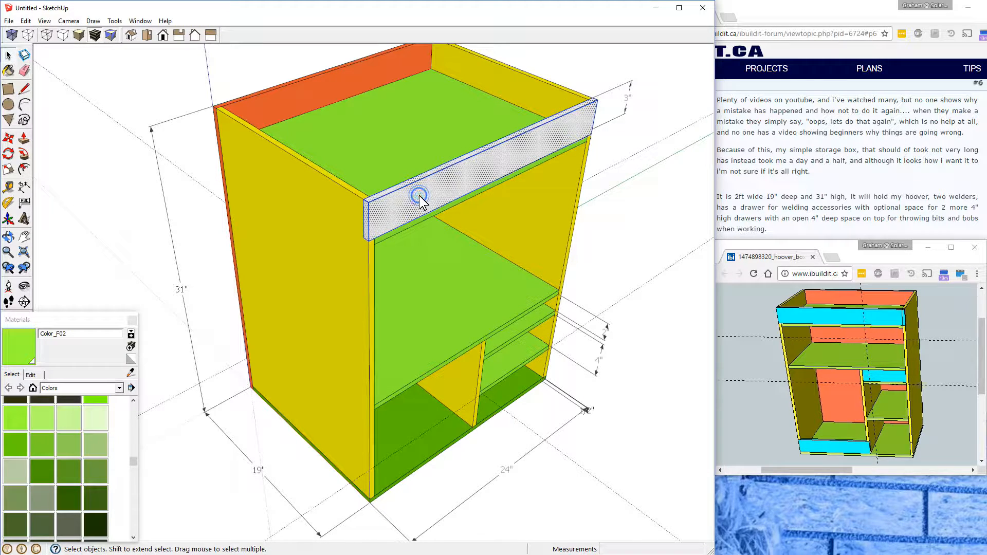
{"action": "key", "text": "g"}
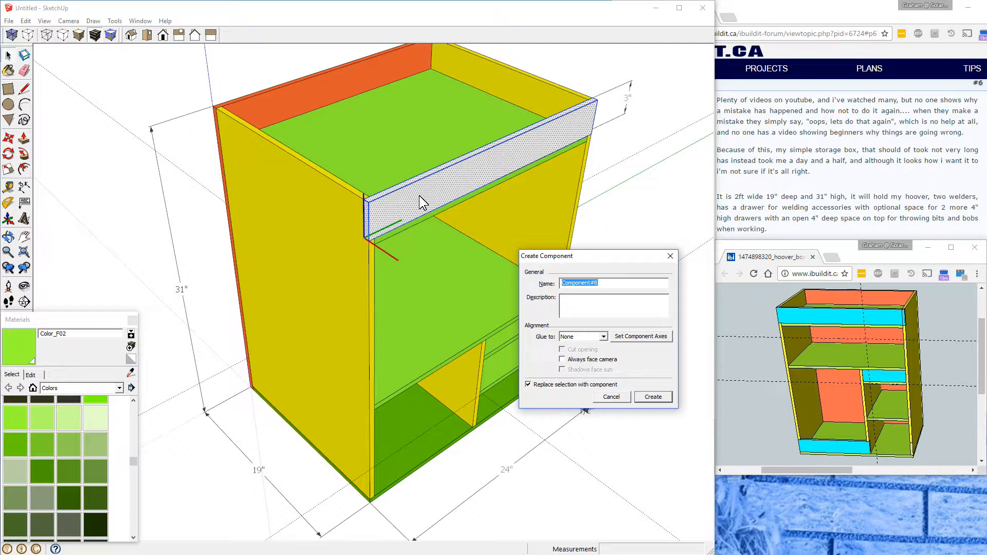
{"action": "key", "text": "Return"}
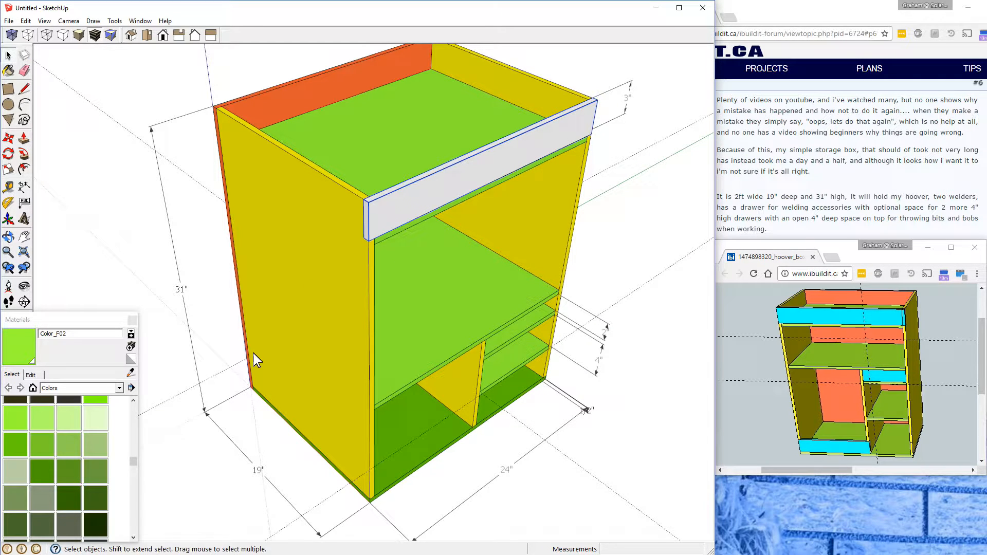
Step: Paint the top front rail with the cyan Color_H01 material
{"action": "left_click", "coordinate": [132, 507]}
{"action": "left_click_drag", "start_coordinate": [134, 467], "coordinate": [130, 482]}
{"action": "left_click", "coordinate": [43, 465]}
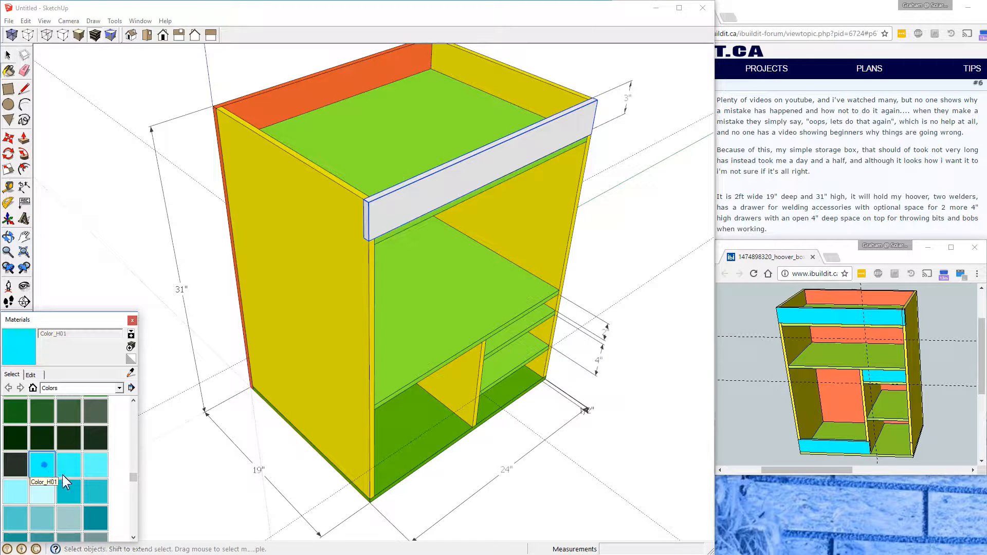
{"action": "left_click", "coordinate": [448, 181]}
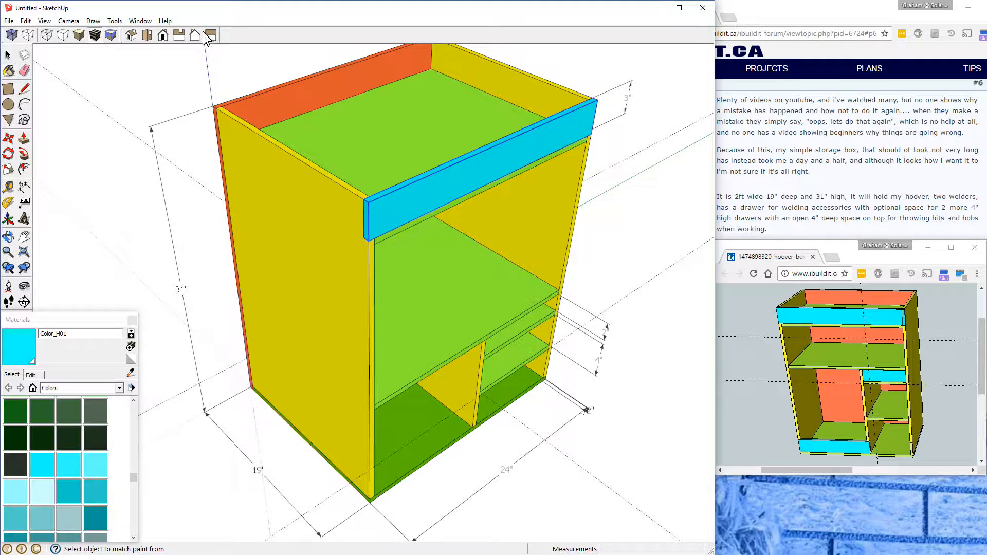
{"action": "left_click", "coordinate": [8, 55]}
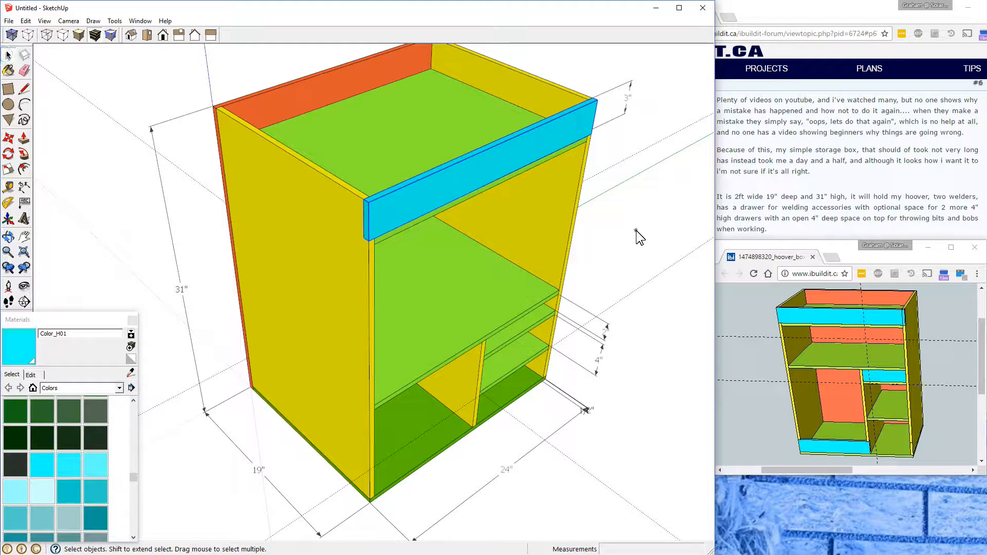
Step: Try to notch the left side panel's front edge at the bottom, splitting it at the lower guide and pushing the piece back about 2 3/16 inches
{"action": "mouse_move", "coordinate": [614, 535]}
{"action": "middle_mouse_down"}
{"action": "mouse_move", "coordinate": [540, 460]}
{"action": "mouse_move", "coordinate": [435, 399]}
{"action": "mouse_move", "coordinate": [496, 511]}
{"action": "mouse_move", "coordinate": [382, 423]}
{"action": "mouse_move", "coordinate": [354, 421]}
{"action": "middle_mouse_up"}
{"action": "scroll", "coordinate": [423, 459], "scroll_direction": "up", "scroll_amount": 3}
{"action": "scroll", "coordinate": [424, 460], "scroll_direction": "up", "scroll_amount": 2}
{"action": "middle_click_drag", "start_coordinate": [423, 460], "coordinate": [604, 425]}
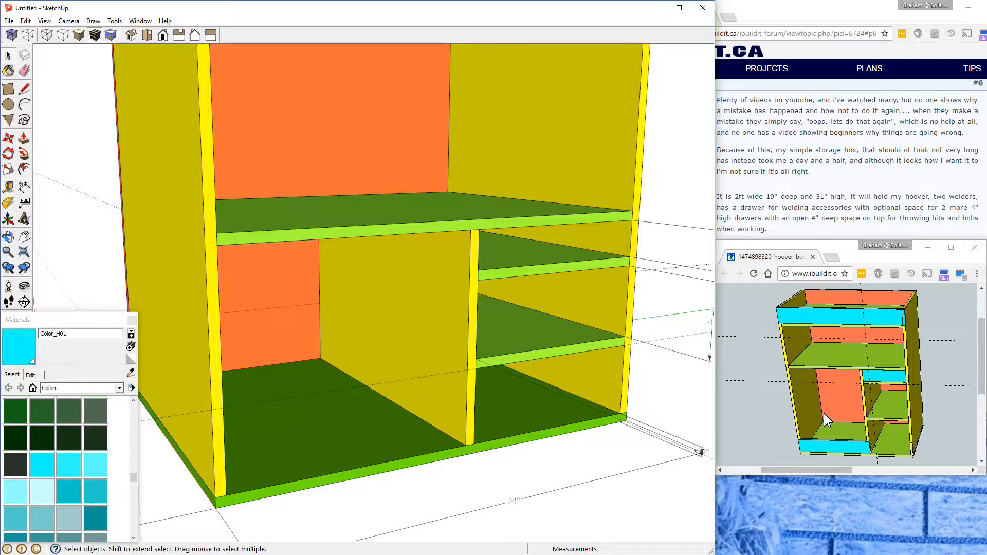
{"action": "double_click", "coordinate": [220, 464]}
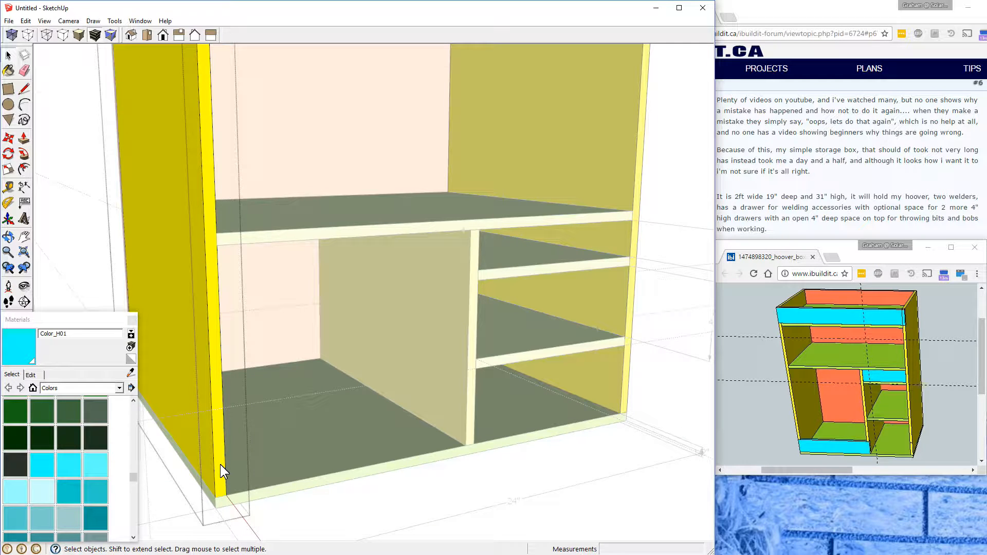
{"action": "left_click", "coordinate": [220, 464]}
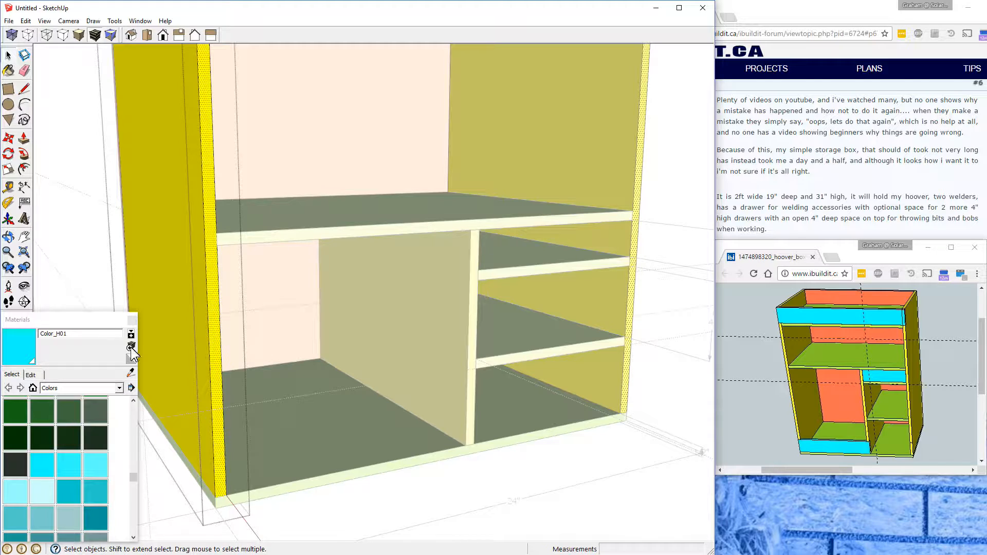
{"action": "left_click", "coordinate": [26, 90]}
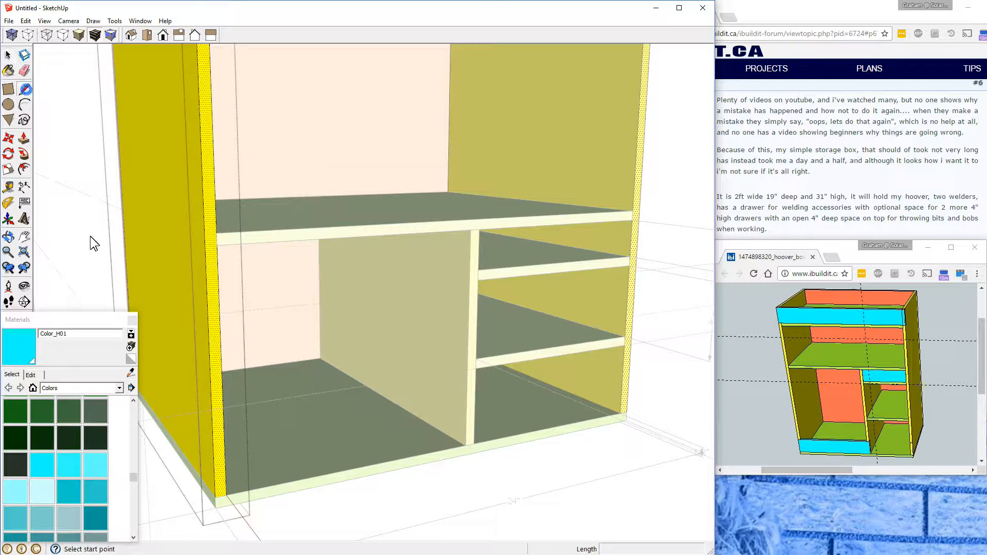
{"action": "left_click", "coordinate": [216, 452]}
{"action": "left_click", "coordinate": [222, 450]}
{"action": "left_click", "coordinate": [7, 55]}
{"action": "left_click", "coordinate": [220, 478]}
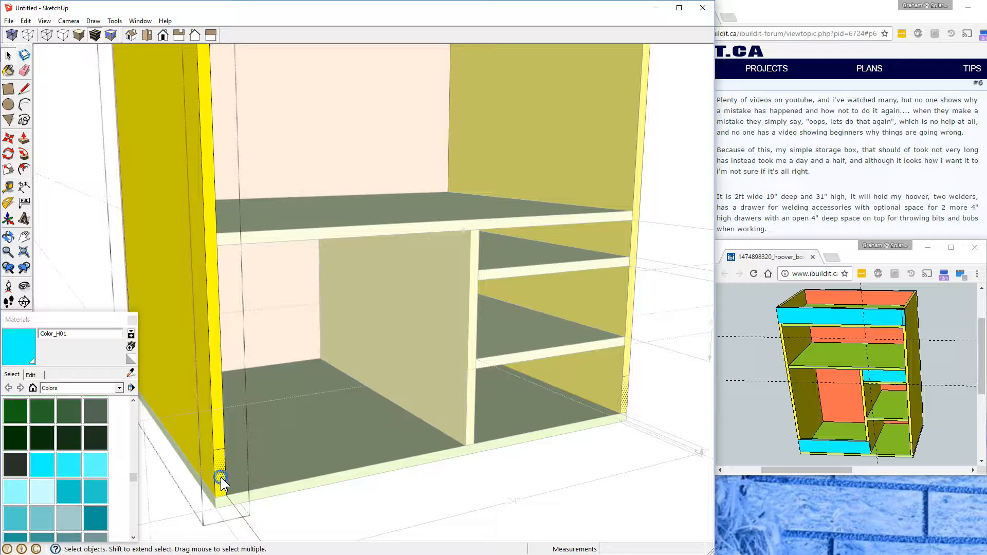
{"action": "key", "text": "p"}
{"action": "left_click", "coordinate": [221, 477]}
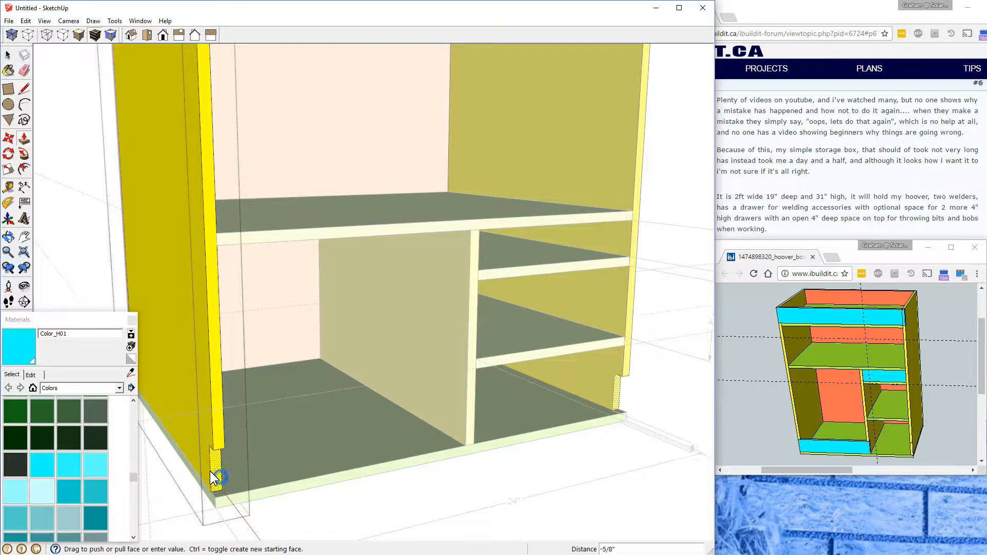
{"action": "left_click", "coordinate": [204, 462]}
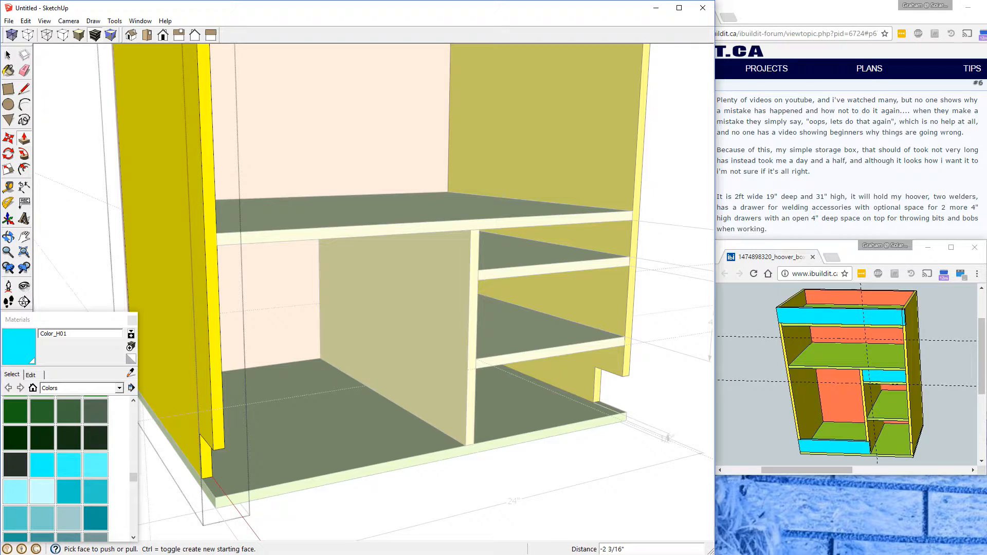
Step: Undo the bottom notch and the dividing line on the left side panel
{"action": "left_click", "coordinate": [25, 21]}
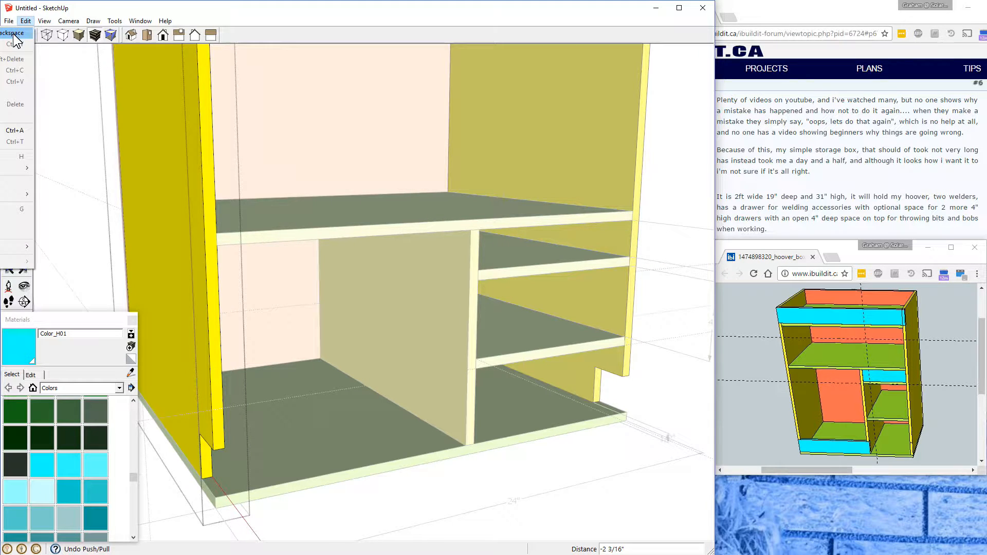
{"action": "left_click", "coordinate": [15, 33]}
{"action": "left_click", "coordinate": [29, 21]}
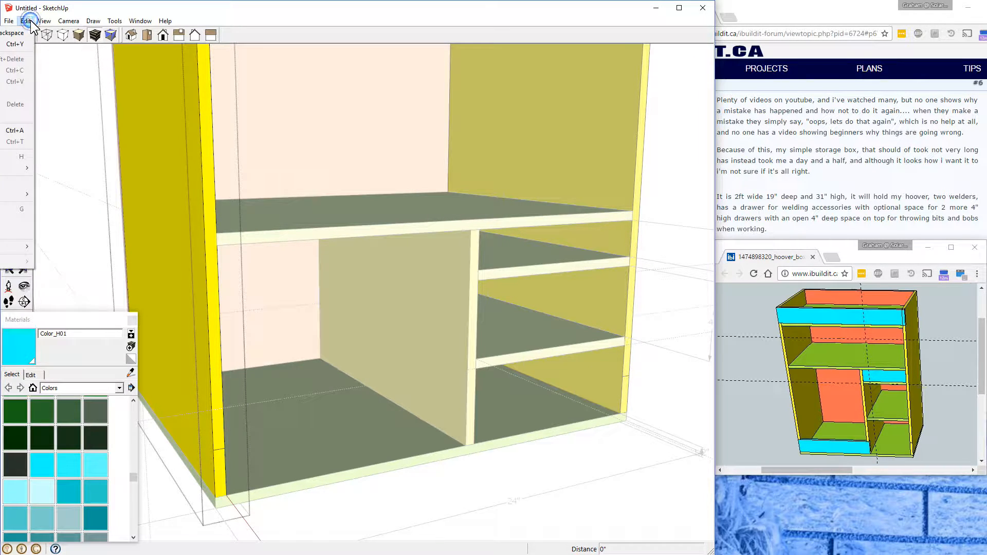
{"action": "left_click", "coordinate": [21, 34]}
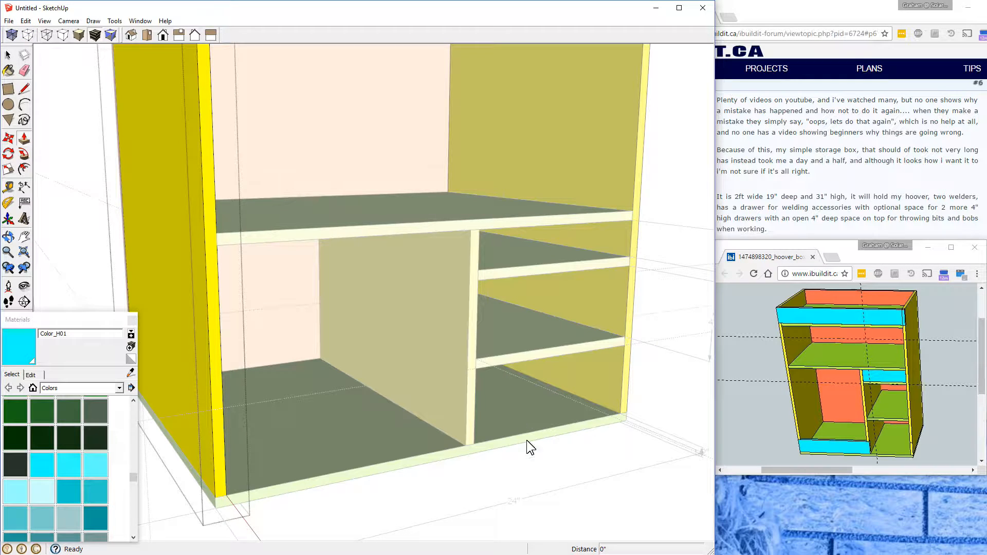
Step: Leave component editing and make the left side panel a unique component
{"action": "left_click", "coordinate": [8, 55]}
{"action": "left_click", "coordinate": [460, 492]}
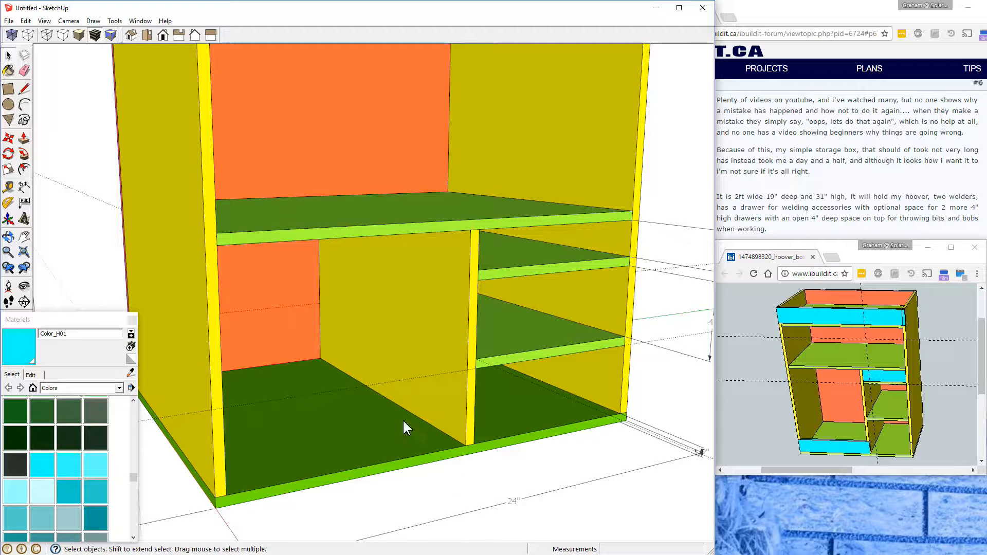
{"action": "right_click", "coordinate": [213, 295]}
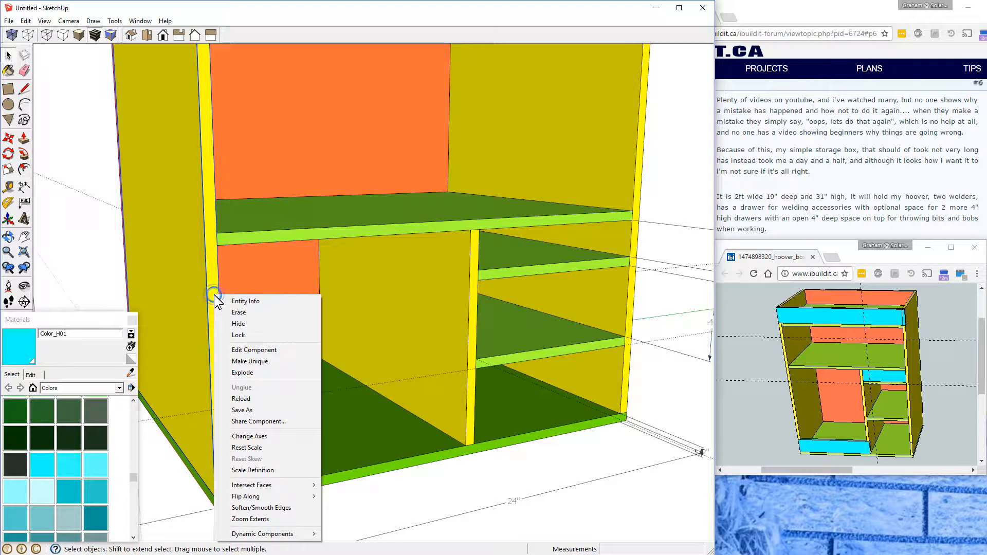
{"action": "left_click", "coordinate": [247, 358]}
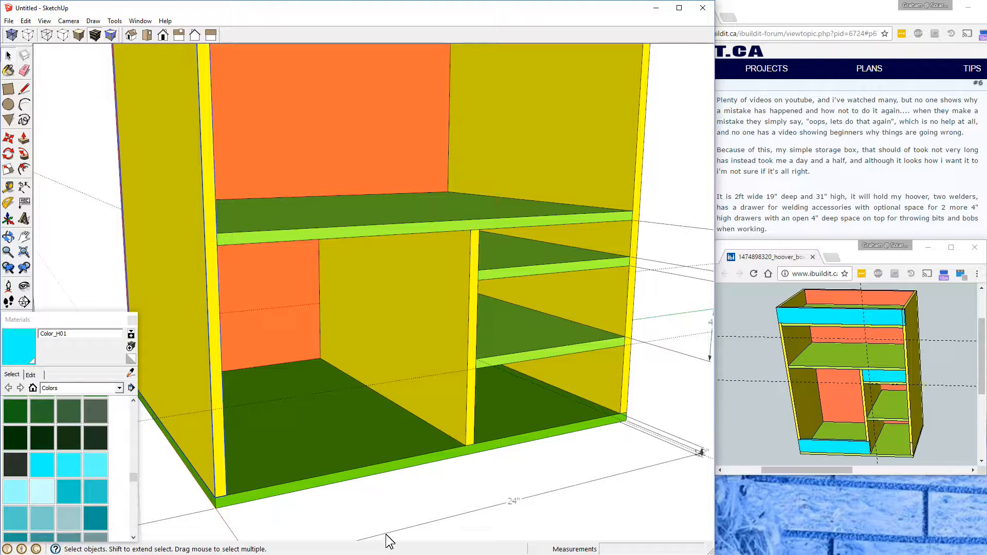
Step: Place a horizontal guide 2 inches above the bottom panel's top front edge
{"action": "left_click", "coordinate": [13, 188]}
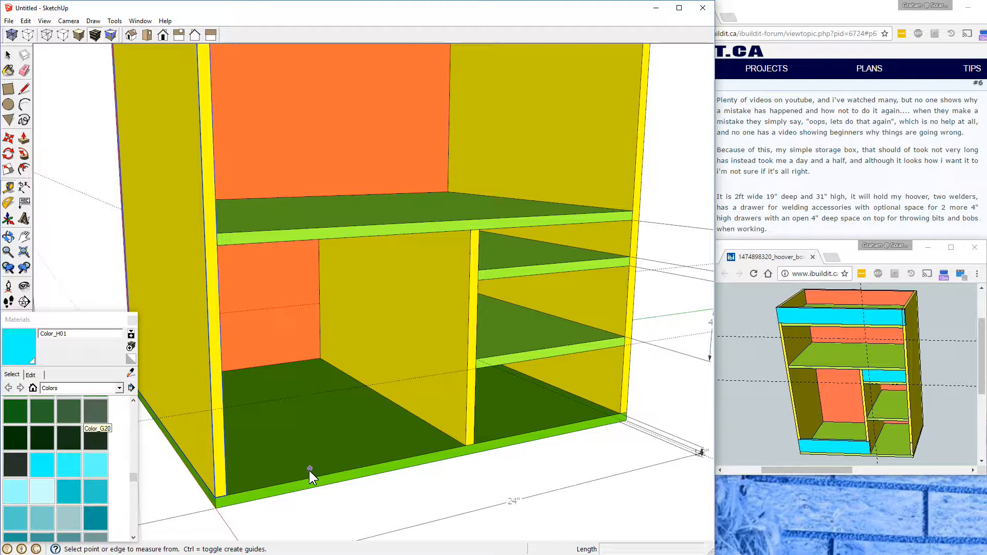
{"action": "left_click", "coordinate": [281, 482]}
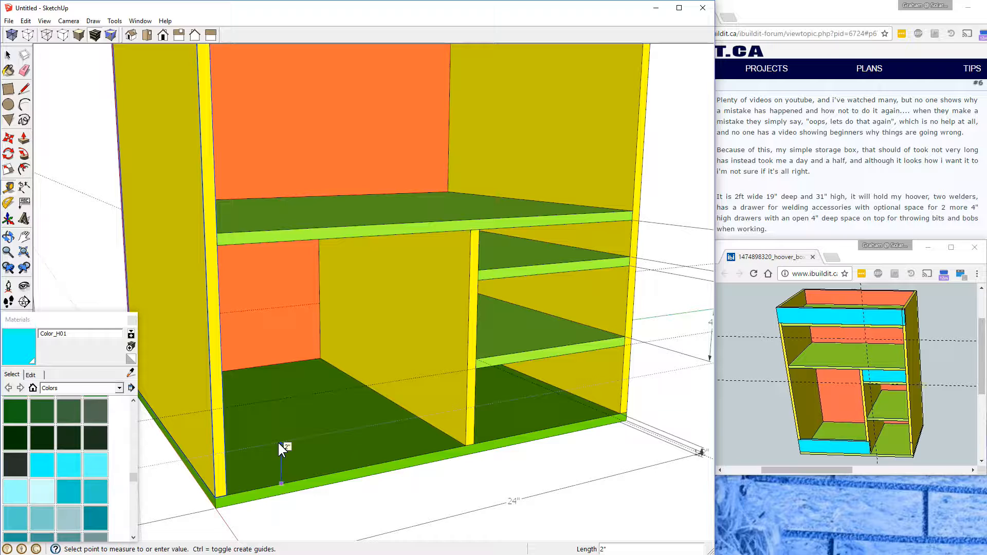
{"action": "left_click", "coordinate": [279, 443]}
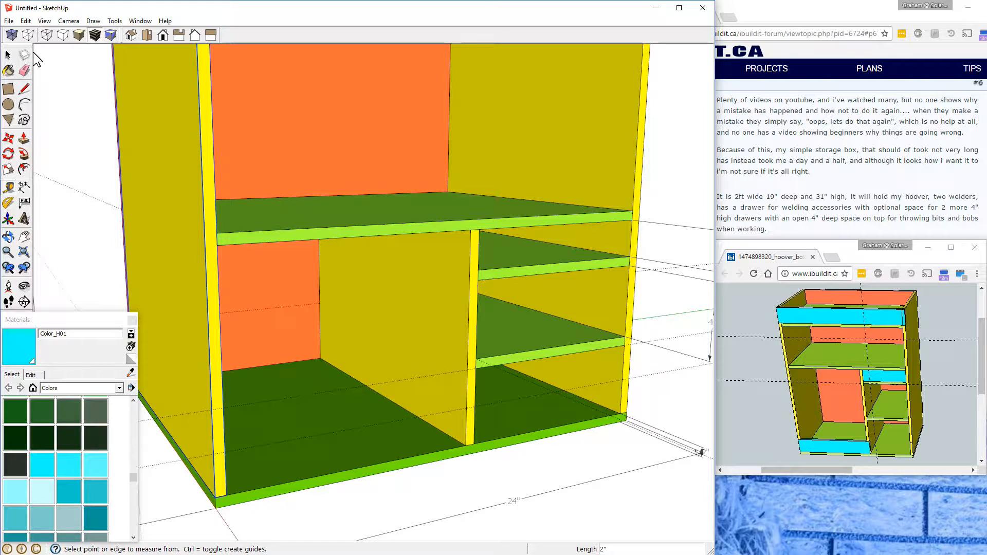
Step: Inside the left side panel, draw a 1/2 inch line across its front edge at the 2 inch guide
{"action": "left_click", "coordinate": [8, 55]}
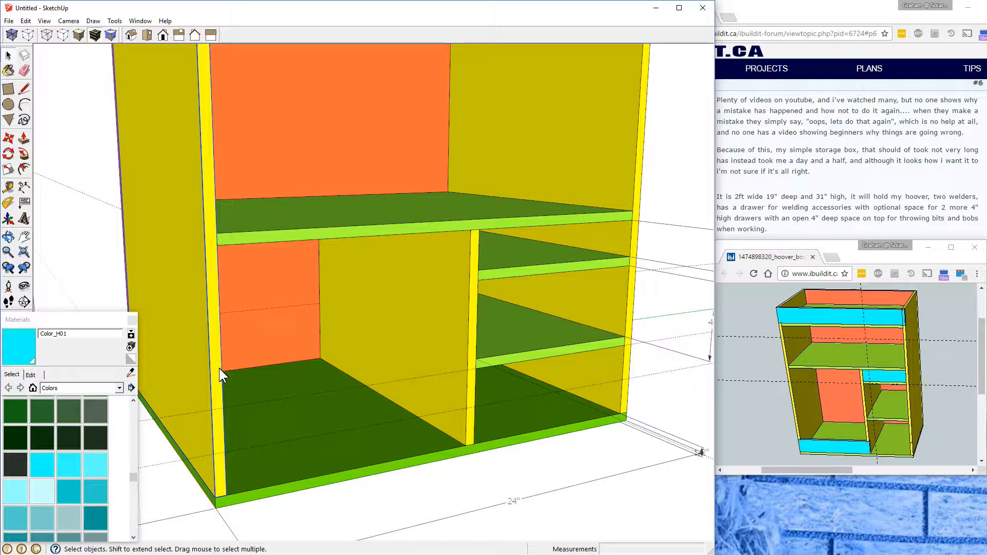
{"action": "double_click", "coordinate": [219, 368]}
{"action": "left_click", "coordinate": [218, 368]}
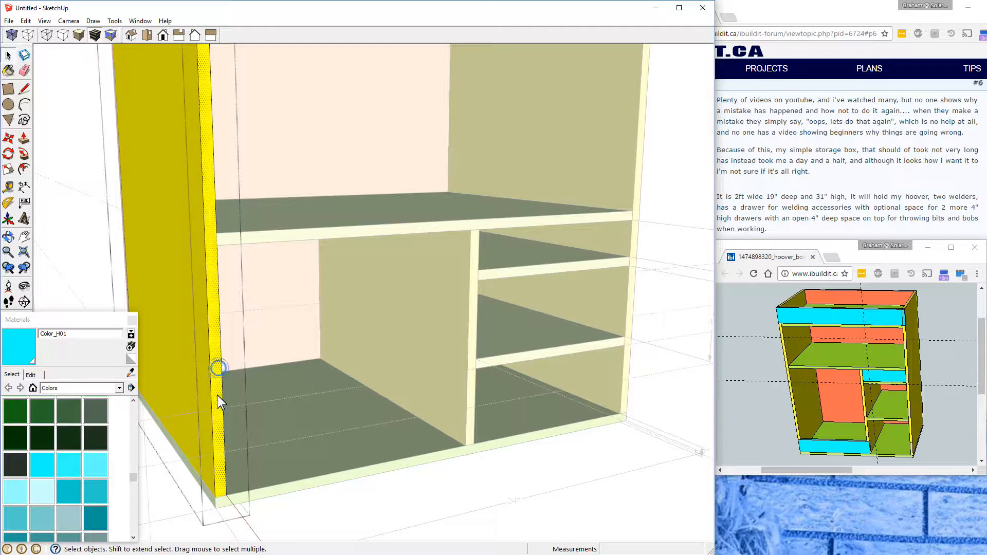
{"action": "left_click", "coordinate": [27, 87]}
{"action": "left_click", "coordinate": [213, 457]}
{"action": "left_click", "coordinate": [223, 454]}
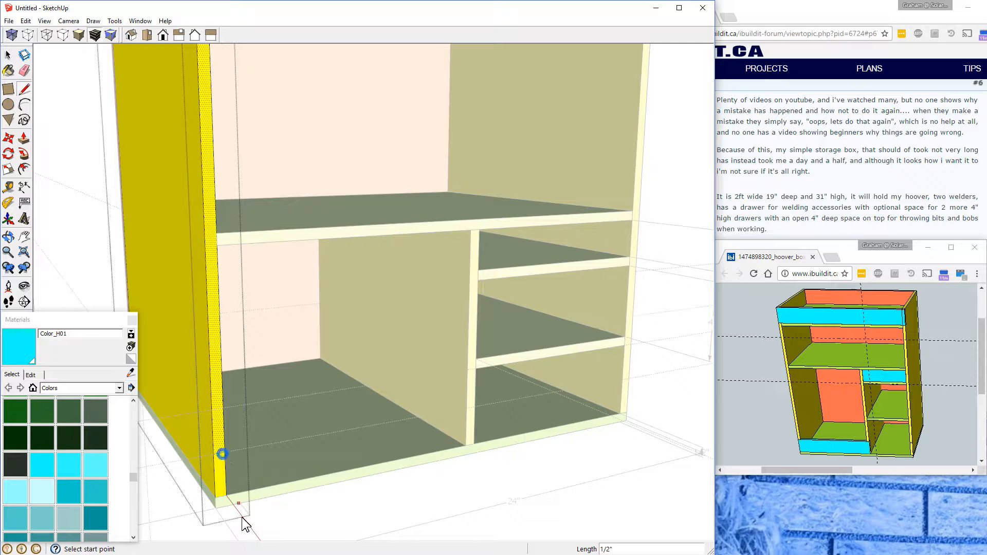
Step: Push the left side panel's front face below the line back 1/2 inch to cut a notch, and close the component
{"action": "left_click", "coordinate": [8, 55]}
{"action": "left_click", "coordinate": [222, 476]}
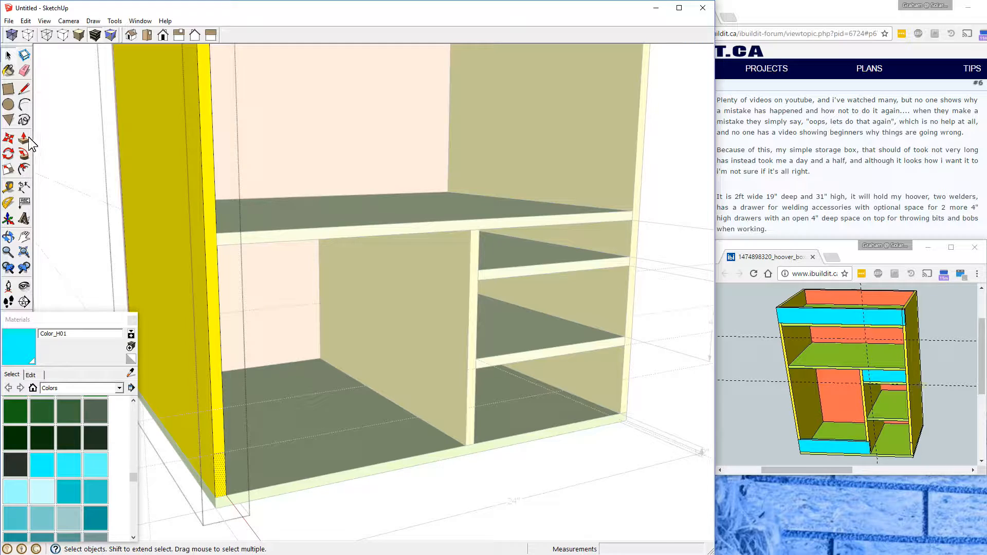
{"action": "left_click", "coordinate": [27, 137]}
{"action": "left_click", "coordinate": [220, 470]}
{"action": "left_click", "coordinate": [195, 454]}
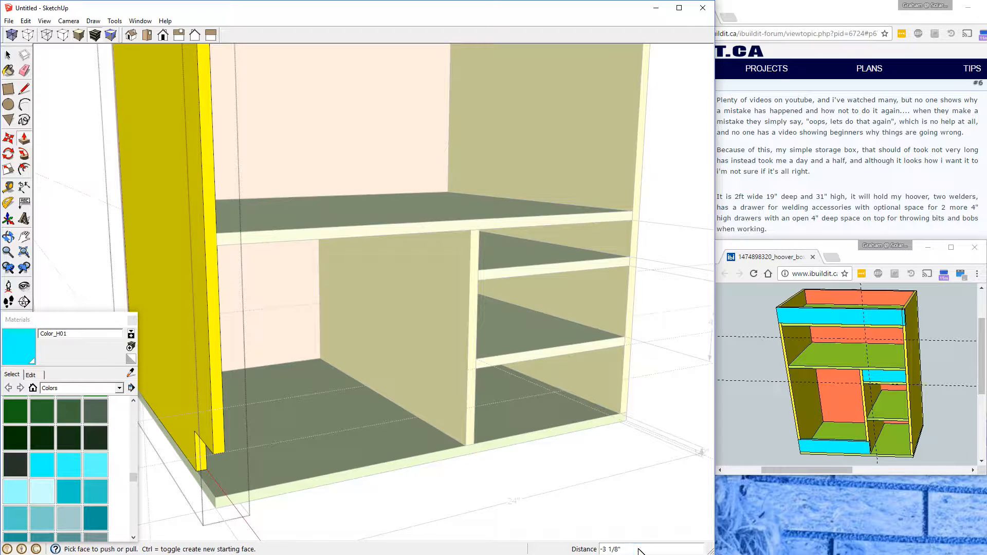
{"action": "type", "text": ".5"}
{"action": "key", "text": "Return"}
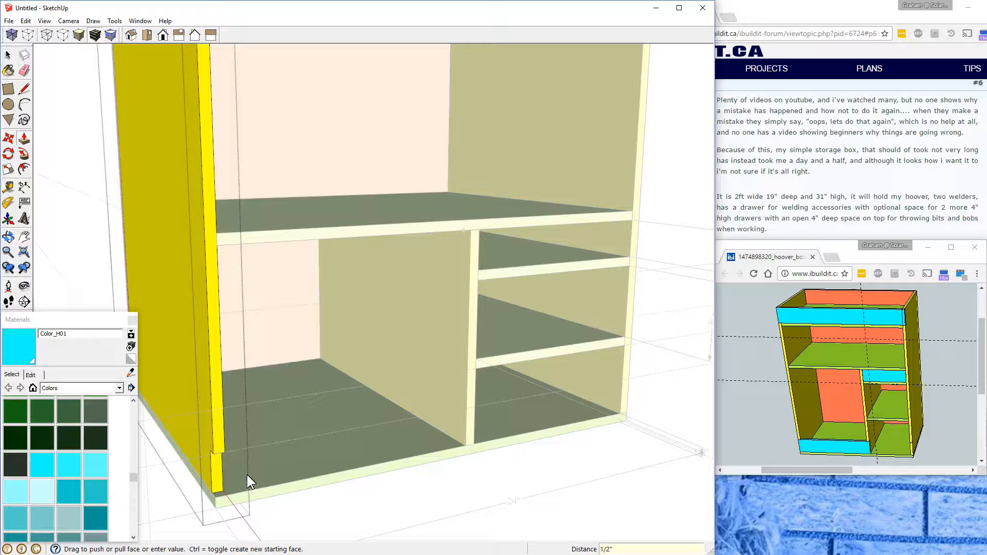
{"action": "left_click", "coordinate": [8, 55]}
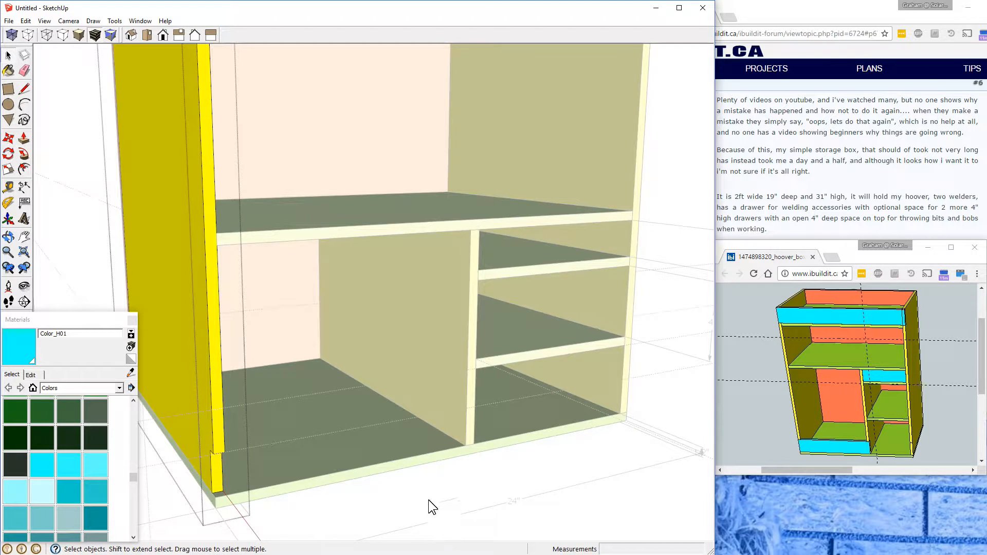
{"action": "left_click", "coordinate": [429, 505]}
Step: Inside the vertical divider, draw a 1/2 inch line across its front edge at the 2 inch guide
{"action": "left_click", "coordinate": [472, 426]}
{"action": "double_click", "coordinate": [471, 425]}
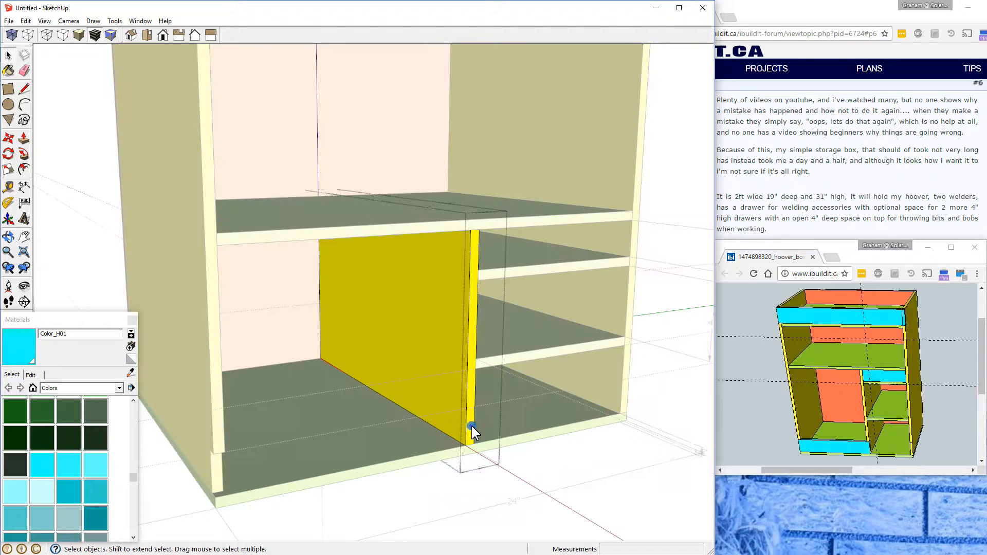
{"action": "left_click", "coordinate": [471, 426]}
{"action": "left_click", "coordinate": [25, 86]}
{"action": "left_click", "coordinate": [467, 411]}
{"action": "left_click", "coordinate": [474, 409]}
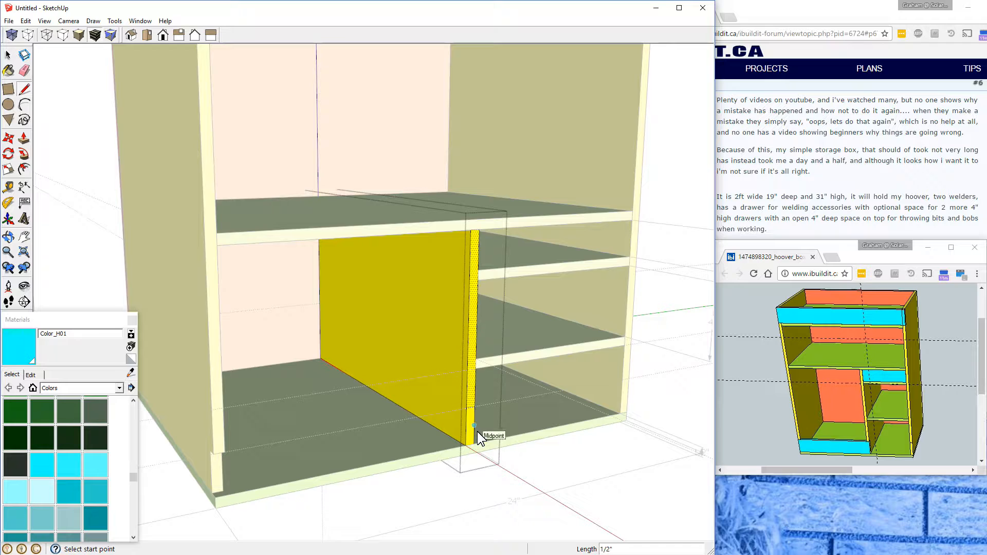
Step: Push the divider's front face below the line back 1/2 inch to cut a notch, and close the component
{"action": "left_click", "coordinate": [8, 54]}
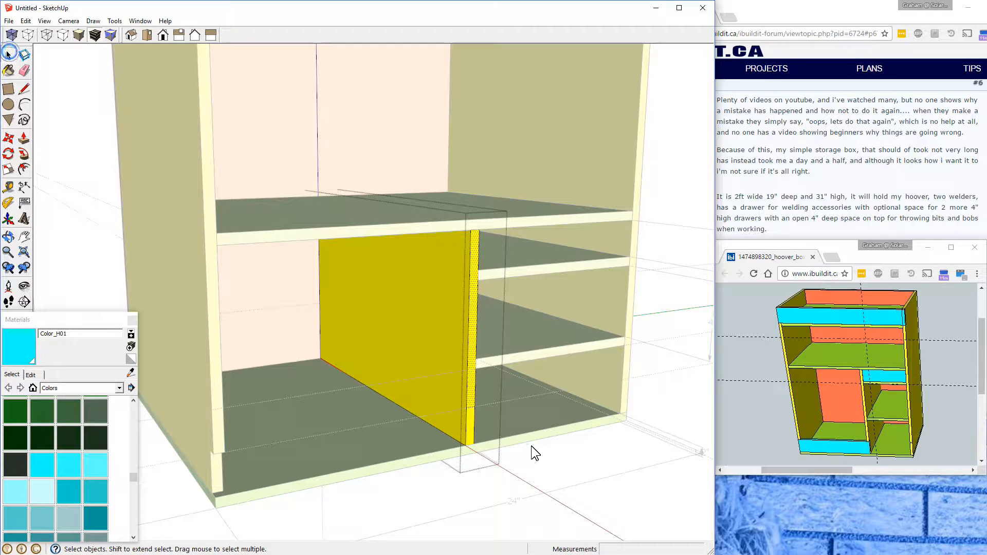
{"action": "left_click", "coordinate": [469, 423]}
{"action": "left_click", "coordinate": [24, 138]}
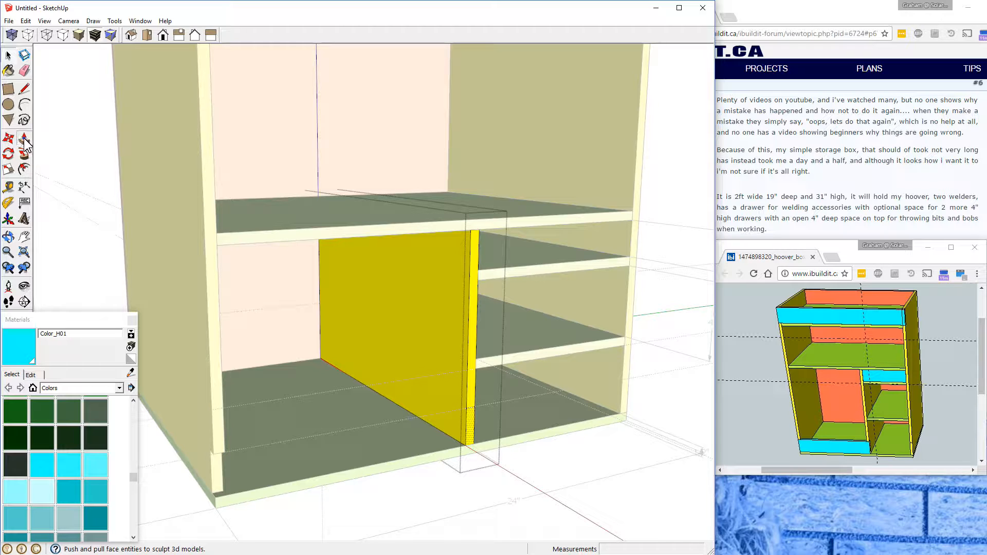
{"action": "left_click", "coordinate": [473, 429]}
{"action": "left_click", "coordinate": [453, 419]}
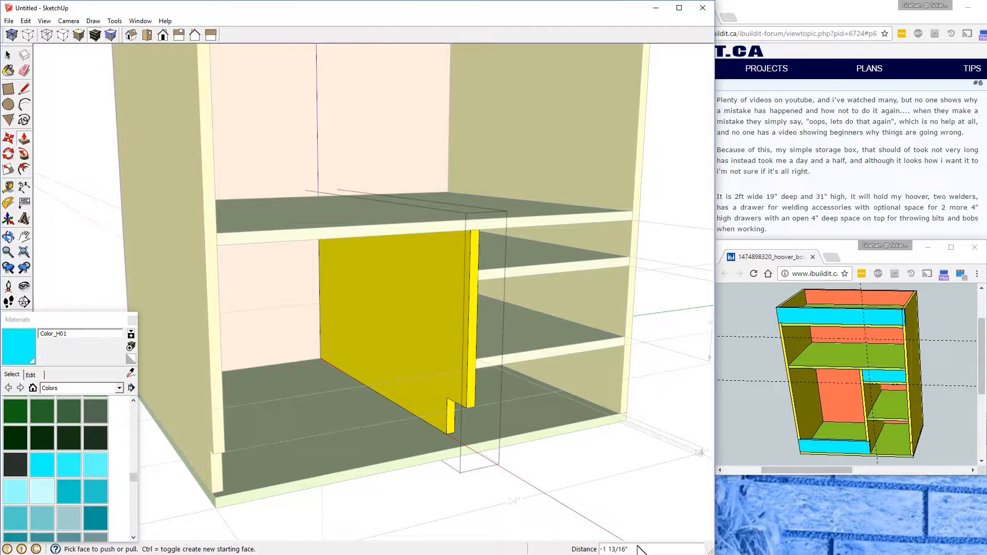
{"action": "type", "text": ".5"}
{"action": "key", "text": "Return"}
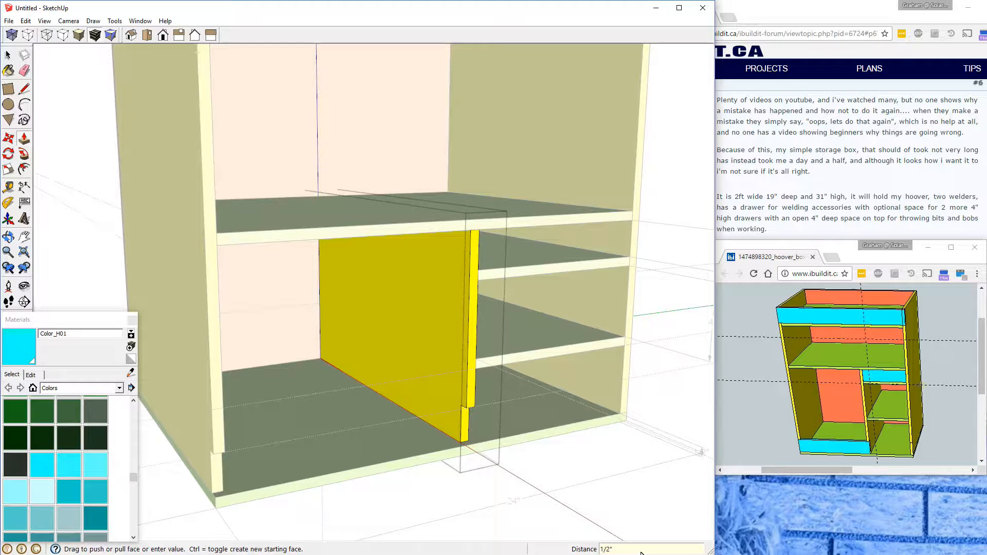
{"action": "left_click", "coordinate": [9, 53]}
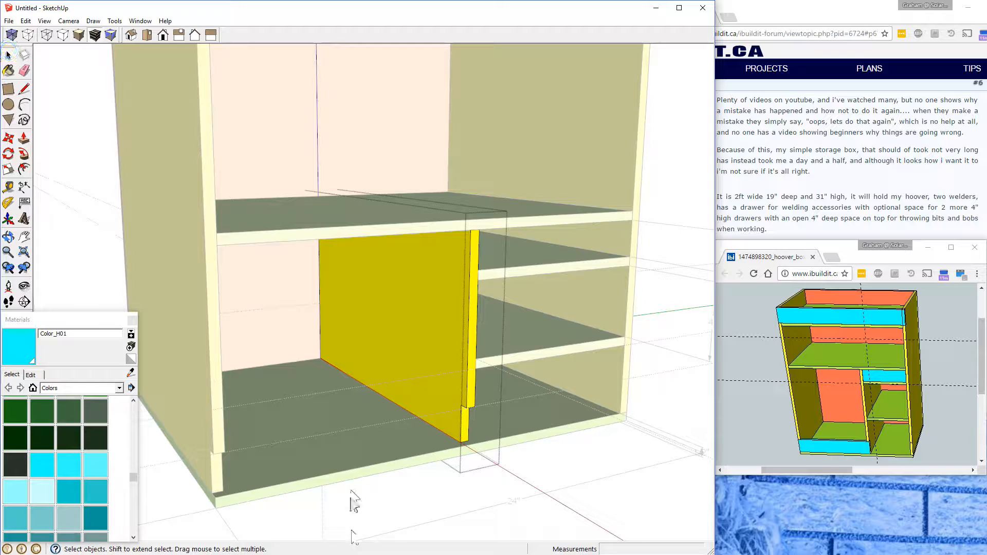
{"action": "left_click", "coordinate": [374, 506]}
{"action": "mouse_move", "coordinate": [405, 537]}
{"action": "middle_mouse_down"}
{"action": "mouse_move", "coordinate": [383, 454]}
{"action": "mouse_move", "coordinate": [339, 420]}
{"action": "mouse_move", "coordinate": [299, 447]}
{"action": "mouse_move", "coordinate": [423, 465]}
{"action": "middle_mouse_up"}
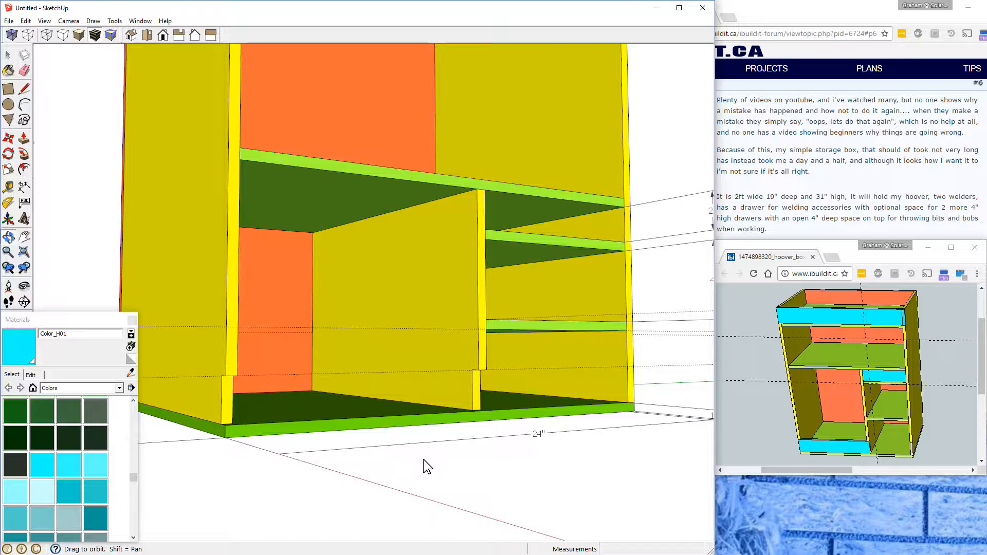
{"action": "middle_click_drag", "start_coordinate": [423, 461], "coordinate": [424, 461]}
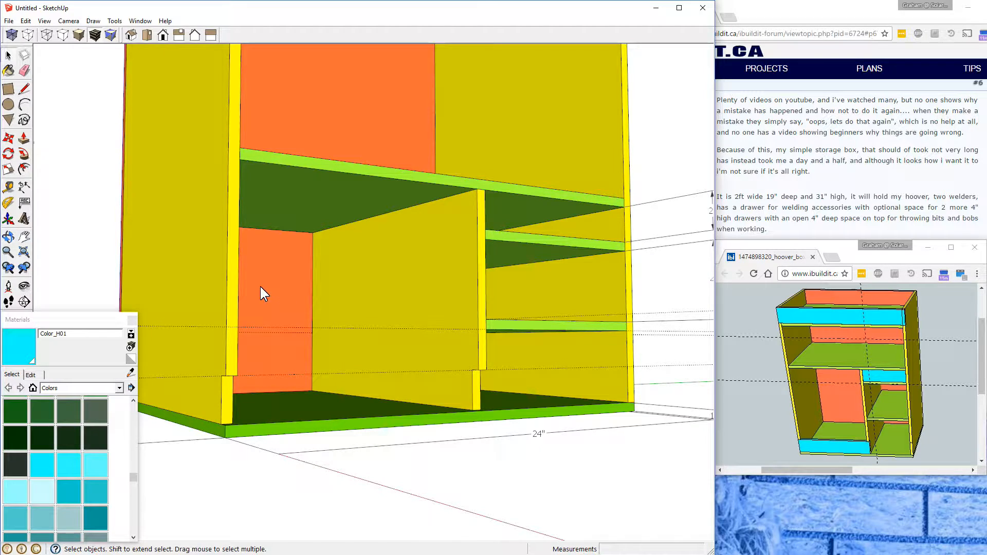
{"action": "left_click", "coordinate": [9, 88]}
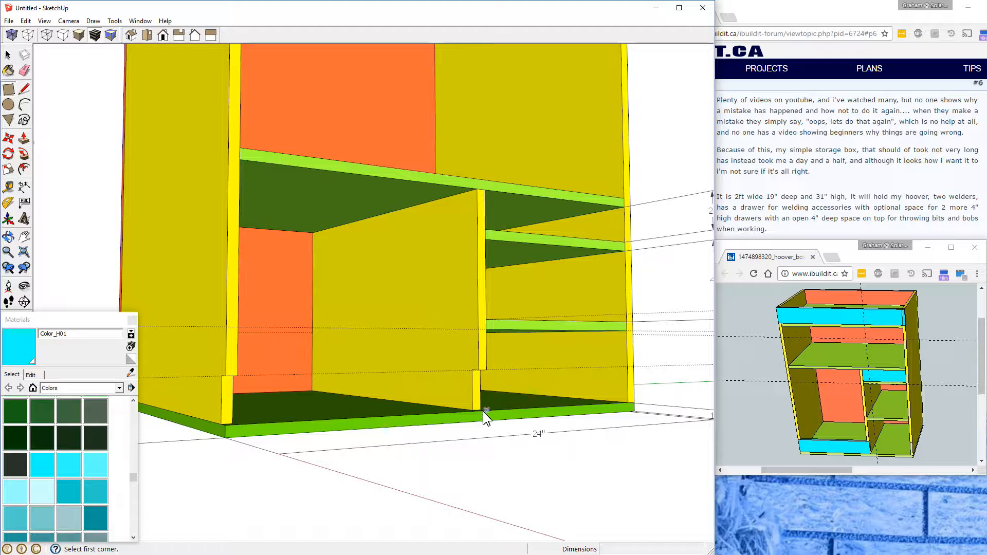
{"action": "scroll", "coordinate": [480, 409], "scroll_direction": "up", "scroll_amount": 2}
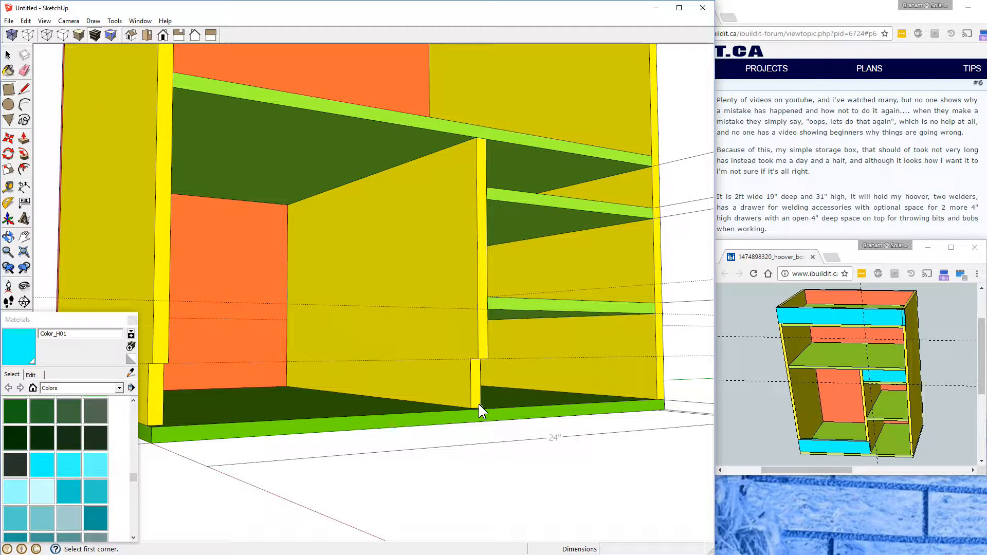
{"action": "left_click", "coordinate": [482, 406]}
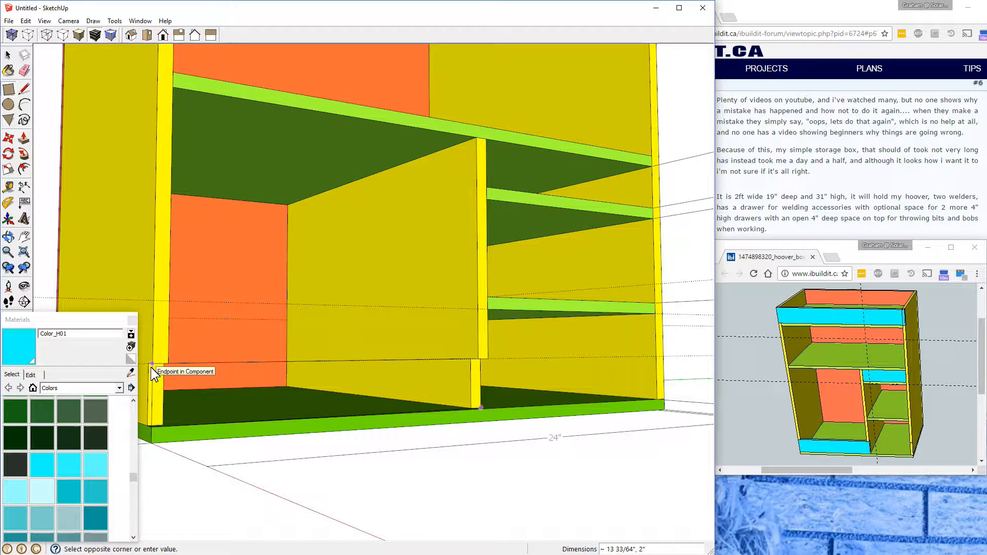
{"action": "left_click", "coordinate": [152, 366]}
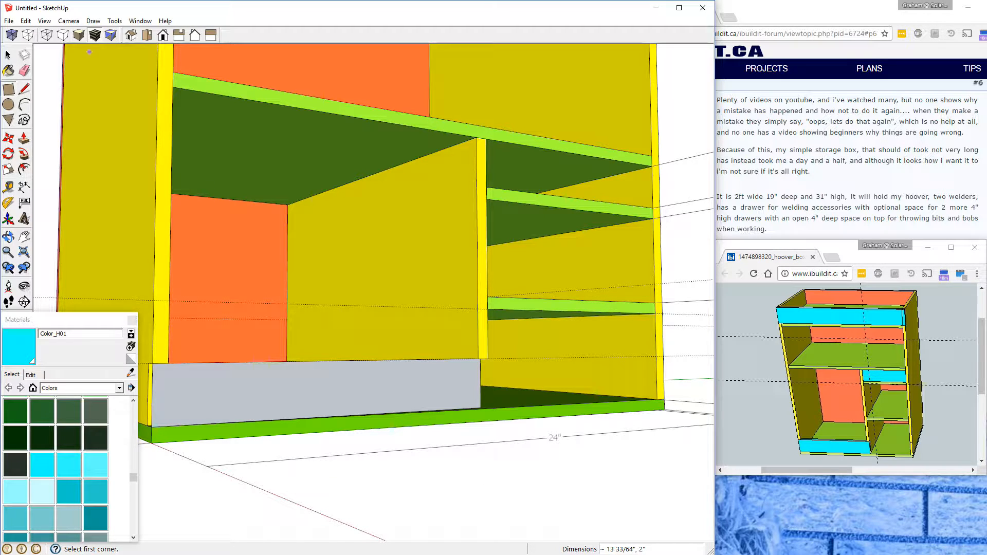
{"action": "left_click", "coordinate": [30, 21]}
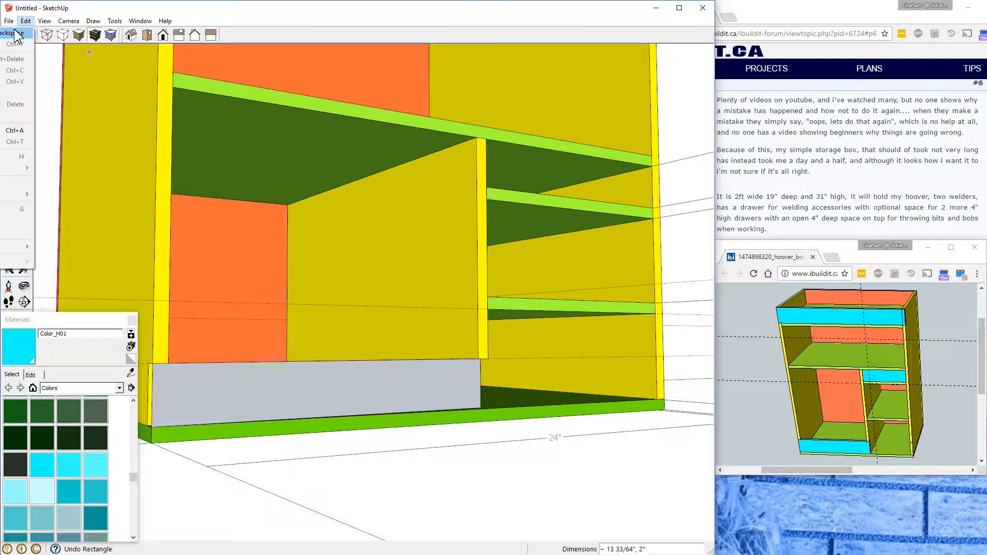
{"action": "left_click", "coordinate": [16, 36]}
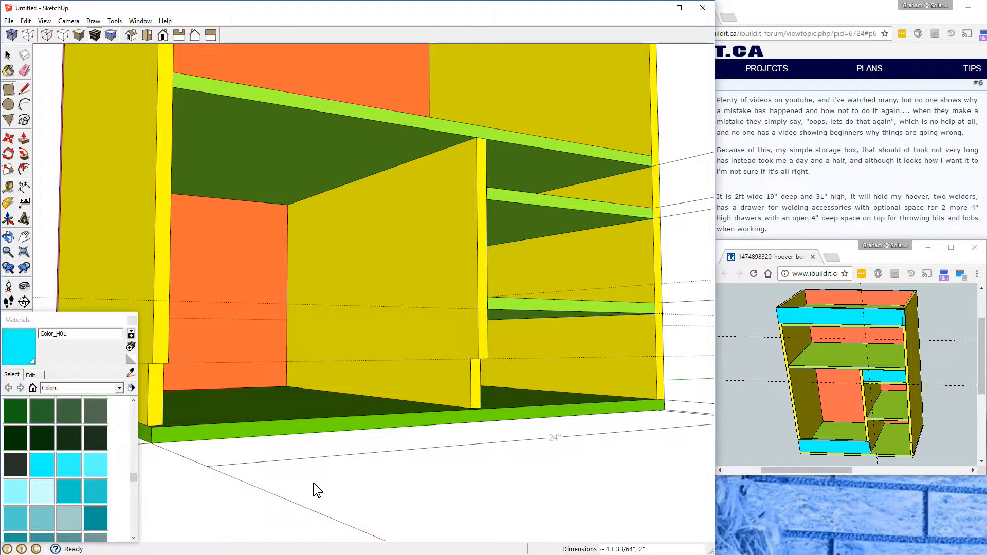
Step: Draw a 2 by 13 1/2 inch vertical rectangle across the lower notches, from the divider to the left side panel's outer edge
{"action": "mouse_move", "coordinate": [299, 436]}
{"action": "middle_mouse_down"}
{"action": "mouse_move", "coordinate": [290, 433]}
{"action": "mouse_move", "coordinate": [269, 479]}
{"action": "mouse_move", "coordinate": [360, 470]}
{"action": "mouse_move", "coordinate": [379, 491]}
{"action": "middle_mouse_up"}
{"action": "key", "text": "r"}
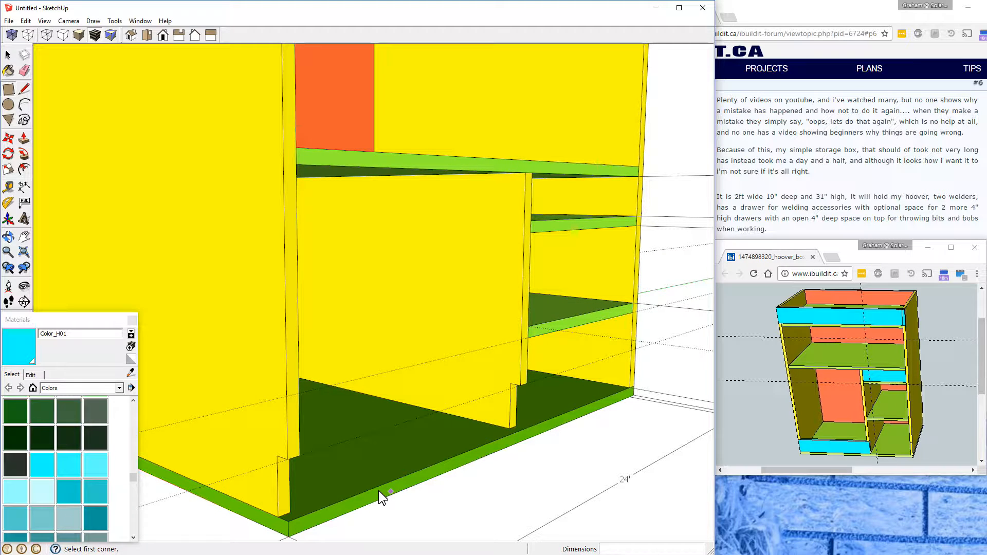
{"action": "left_click", "coordinate": [517, 425]}
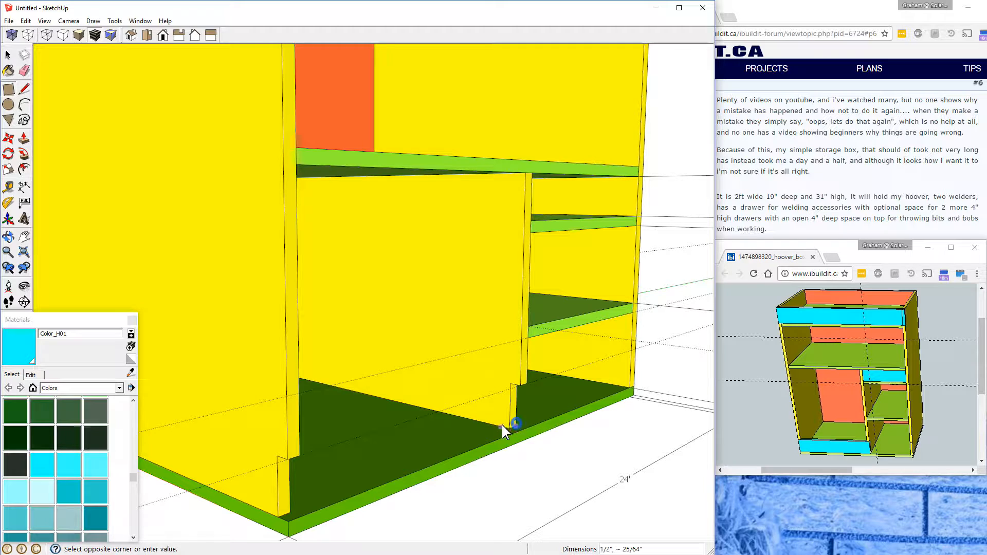
{"action": "left_click", "coordinate": [277, 458]}
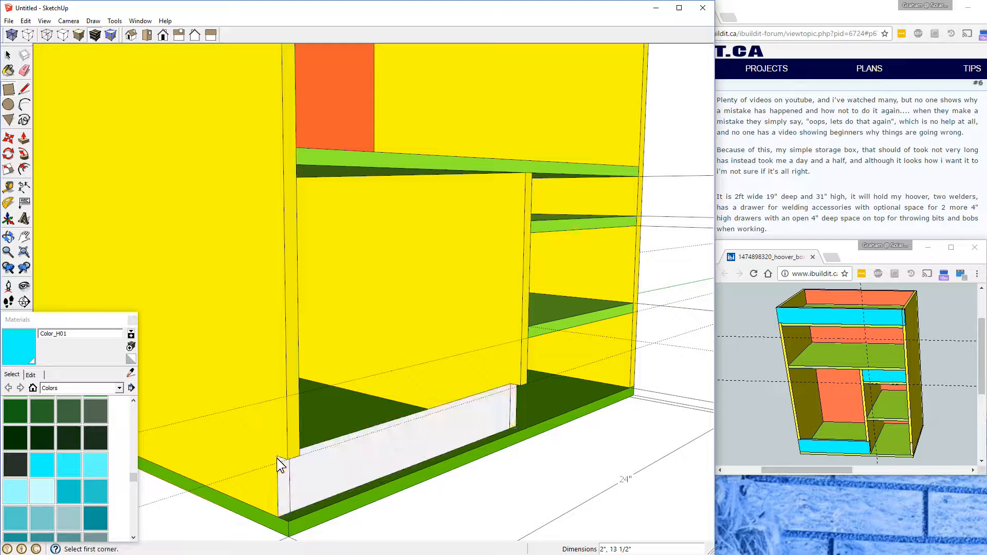
Step: Pull the new rail rectangle forward 1/2 inch, flush with the left side panel's front edge
{"action": "left_click", "coordinate": [9, 55]}
{"action": "left_click", "coordinate": [412, 440]}
{"action": "left_click", "coordinate": [24, 137]}
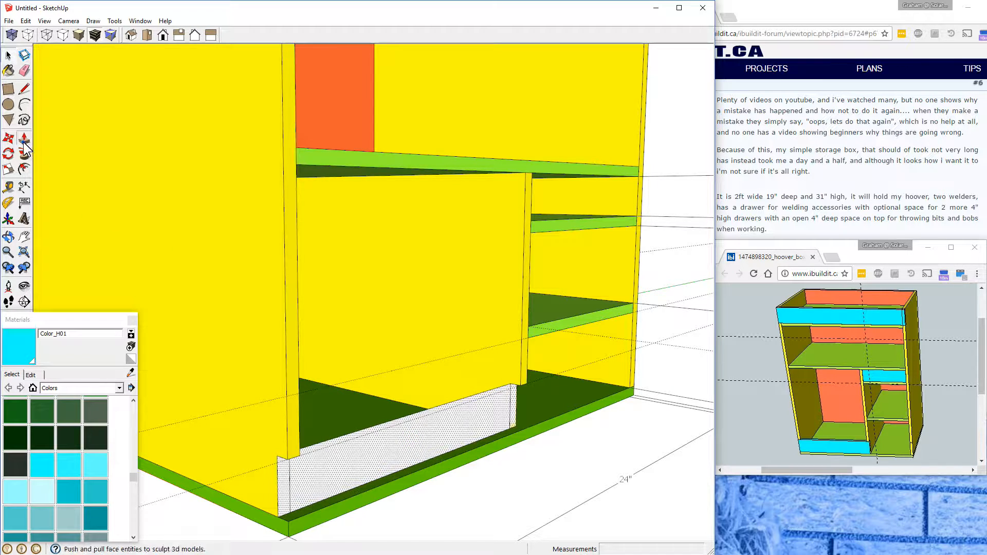
{"action": "left_click", "coordinate": [341, 456]}
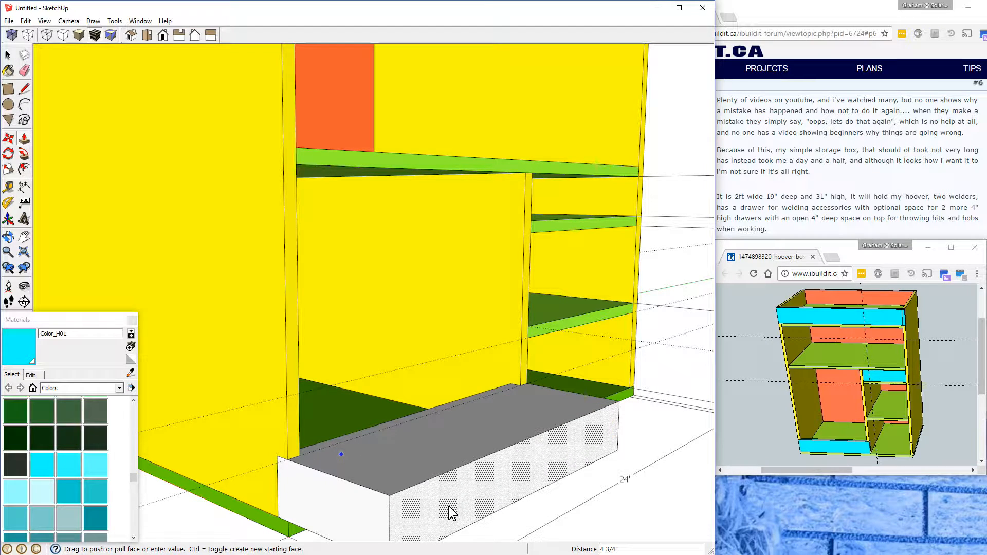
{"action": "left_click", "coordinate": [293, 414]}
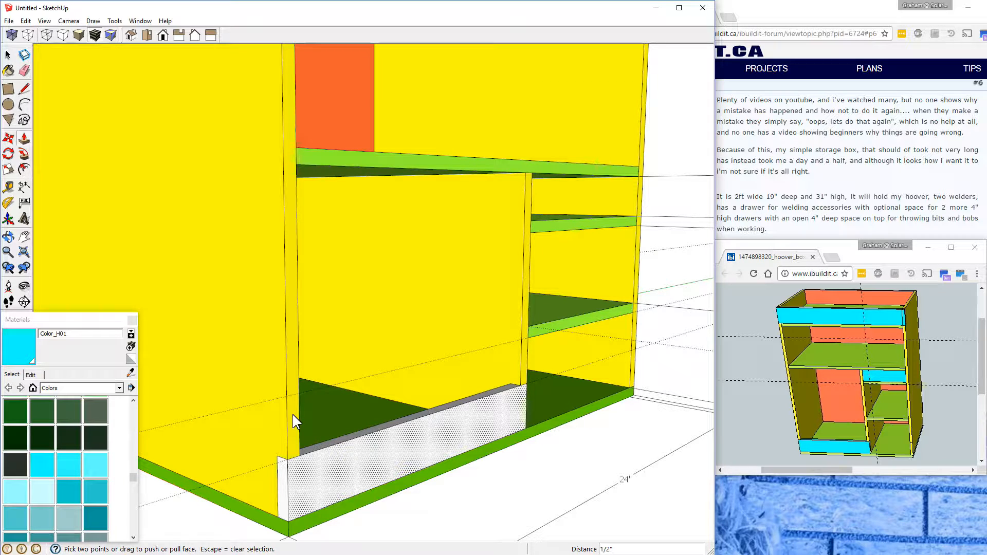
Step: Make the whole lower front rail a component and paint it cyan with Color_H01
{"action": "left_click", "coordinate": [7, 54]}
{"action": "left_click", "coordinate": [388, 447]}
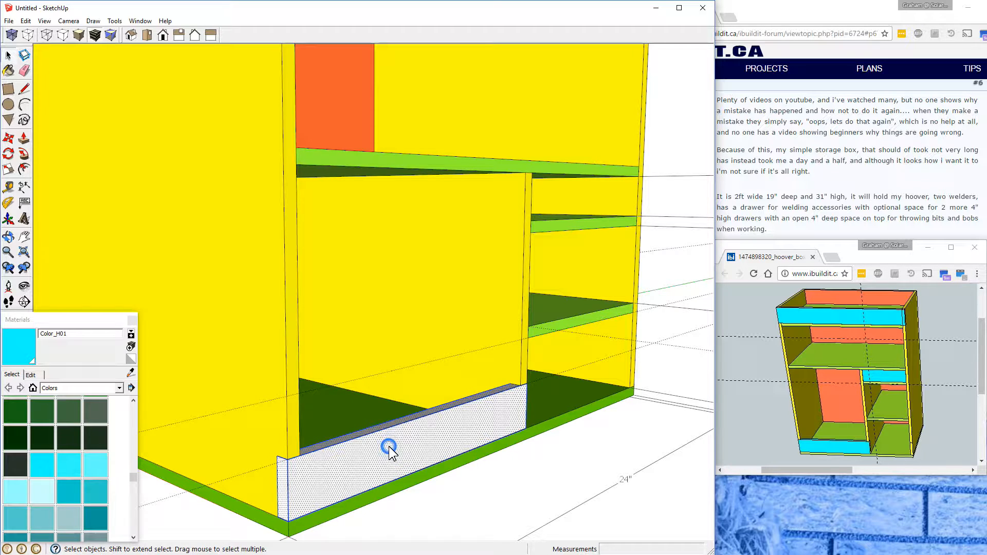
{"action": "key", "text": "g"}
{"action": "key", "text": "Return"}
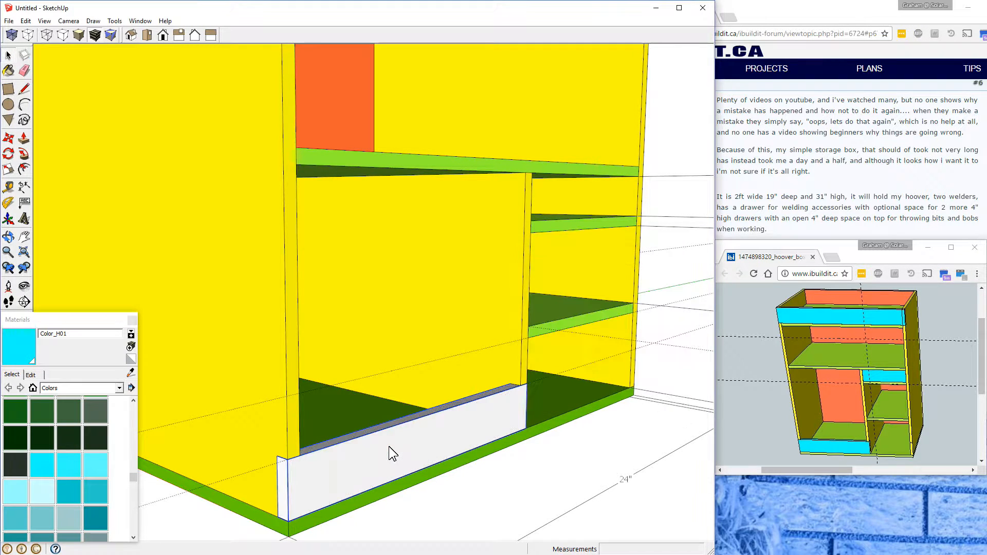
{"action": "left_click", "coordinate": [45, 461]}
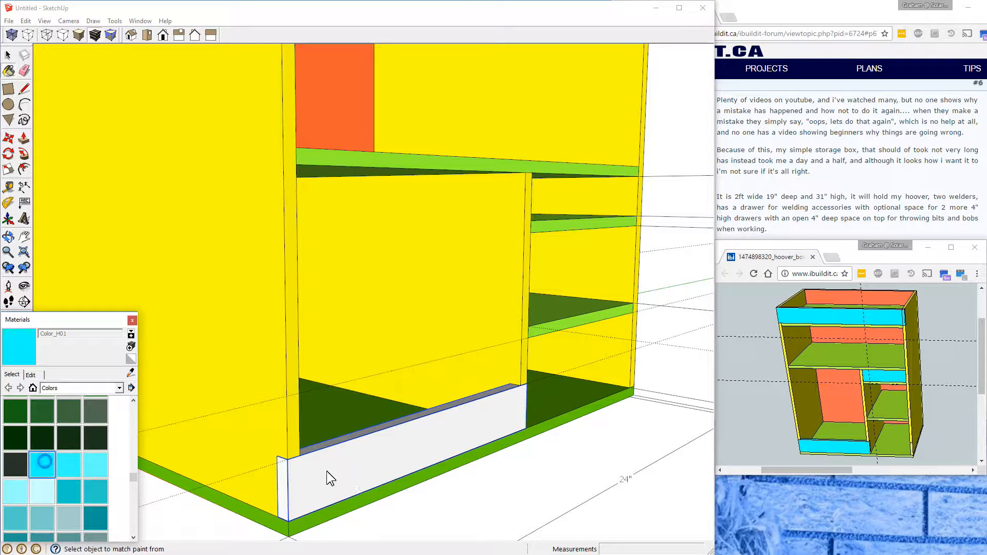
{"action": "left_click", "coordinate": [356, 469]}
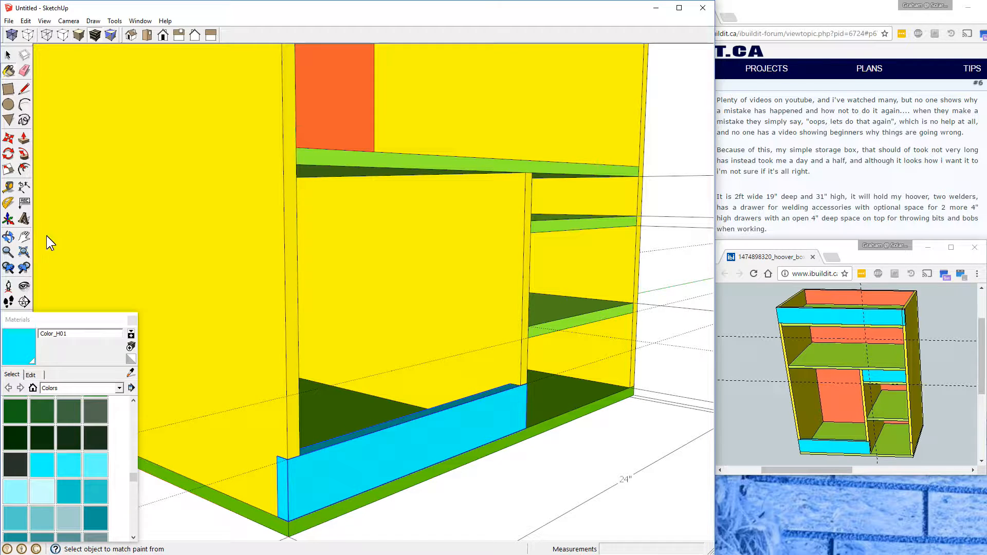
Step: Delete the leftover construction guide lines running past the lower part of the cabinet
{"action": "left_click", "coordinate": [20, 263]}
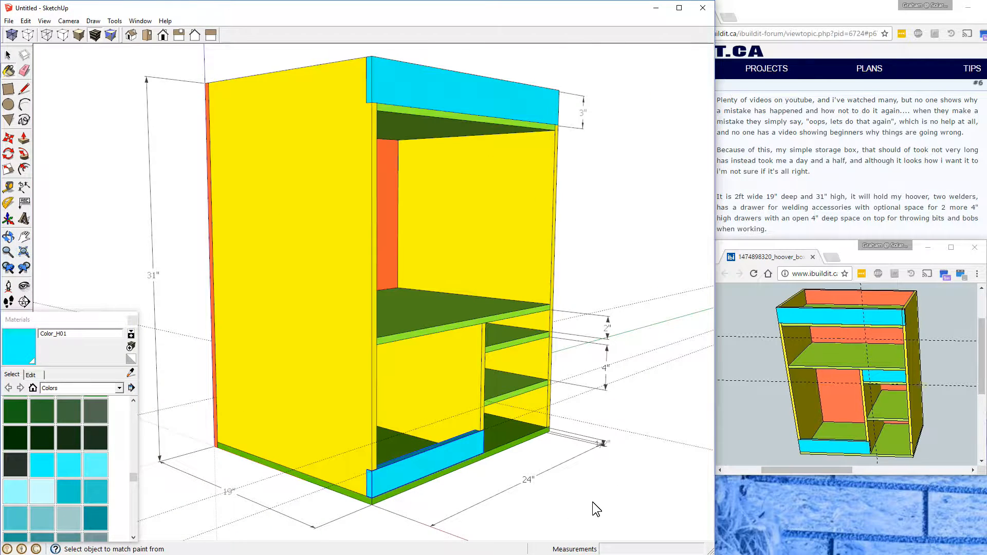
{"action": "left_click", "coordinate": [8, 55]}
{"action": "middle_click_drag", "start_coordinate": [608, 487], "coordinate": [542, 459]}
{"action": "key", "text": "space"}
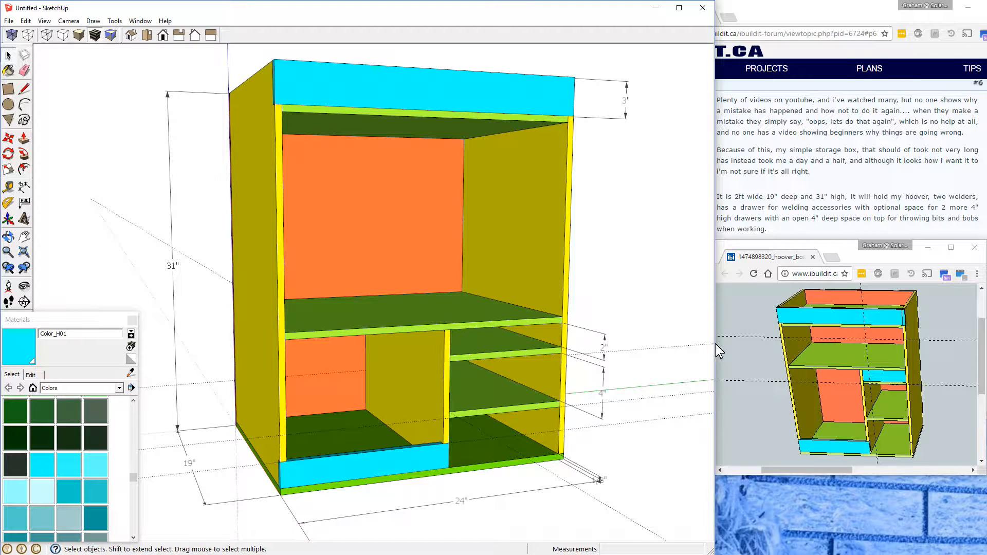
{"action": "left_click", "coordinate": [674, 347]}
{"action": "key", "text": "Delete"}
{"action": "left_click", "coordinate": [652, 421]}
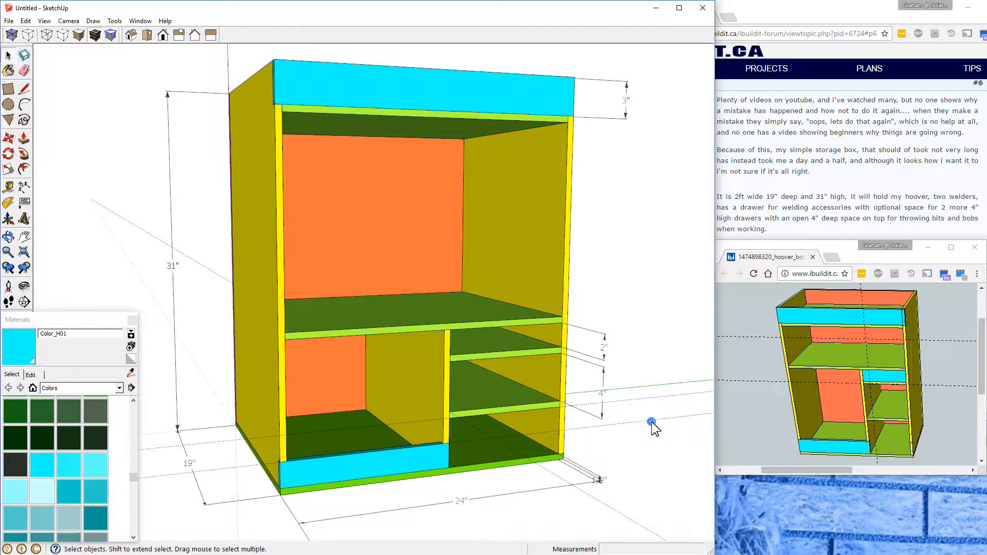
Step: Delete the remaining guide lines and all the dimensions around the cabinet
{"action": "key", "text": "Delete"}
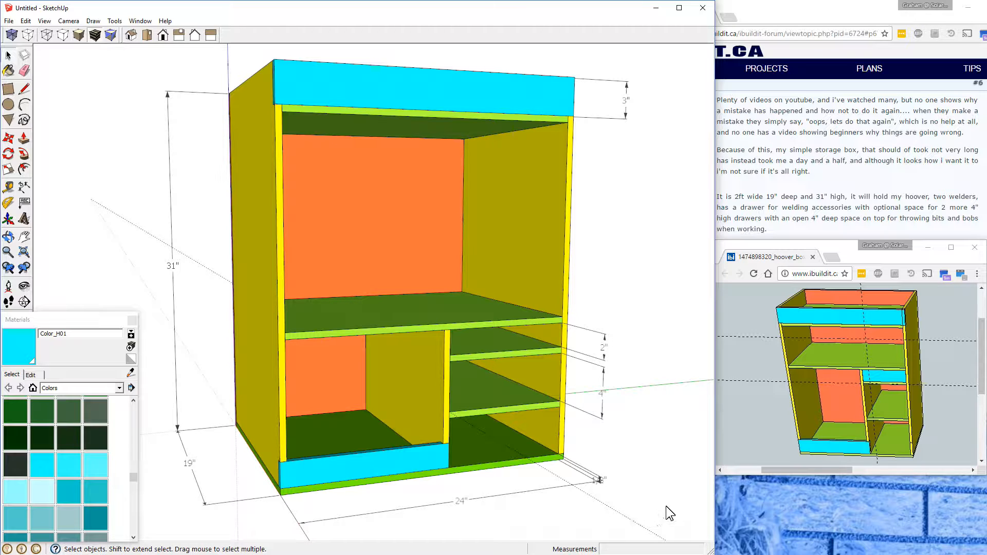
{"action": "left_click_drag", "start_coordinate": [668, 509], "coordinate": [568, 466]}
{"action": "key", "text": "Delete"}
{"action": "left_click_drag", "start_coordinate": [640, 453], "coordinate": [596, 322]}
{"action": "key", "text": "Delete"}
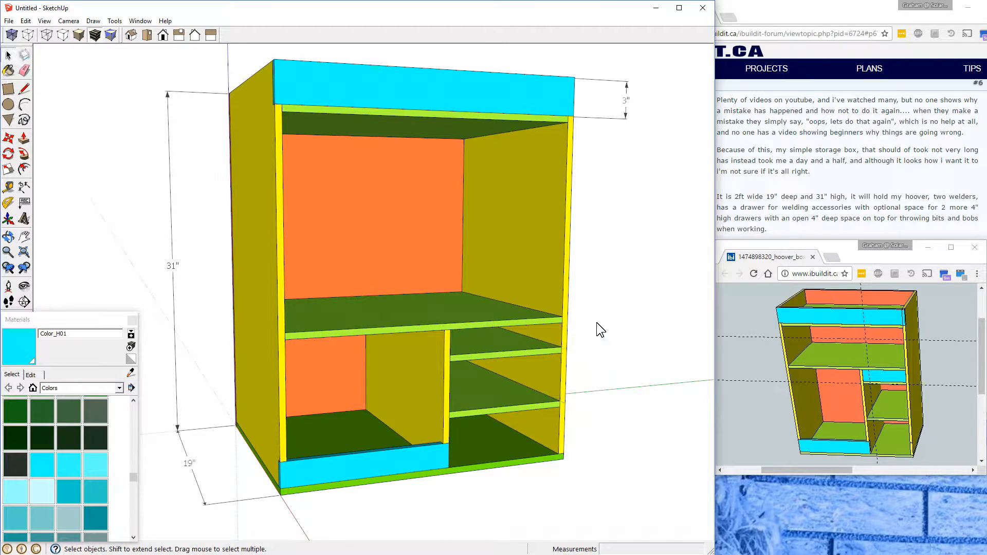
{"action": "left_click_drag", "start_coordinate": [646, 162], "coordinate": [602, 69]}
{"action": "key", "text": "Delete"}
{"action": "left_click_drag", "start_coordinate": [201, 447], "coordinate": [149, 377]}
{"action": "key", "text": "Delete"}
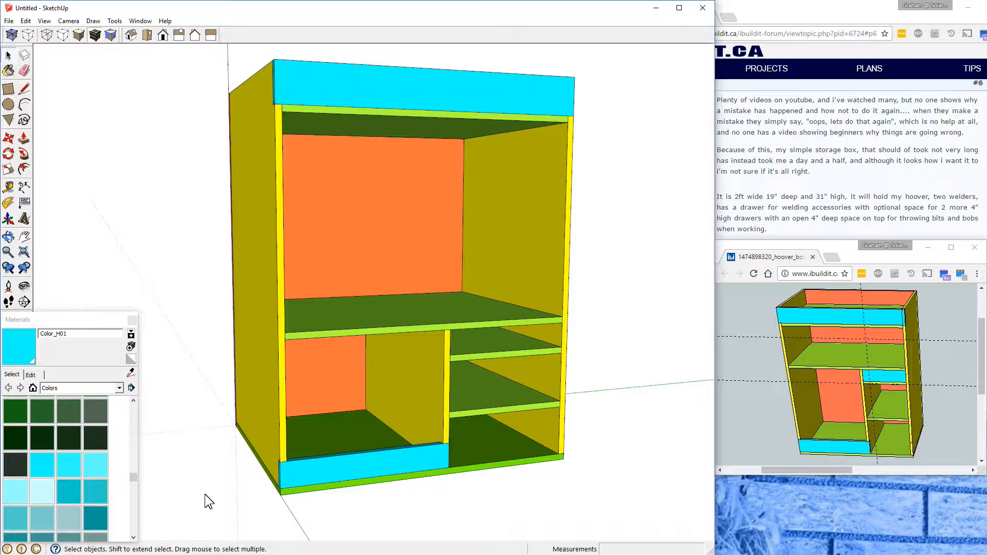
Step: Draw a 2" by 10" rectangle across the front of the uppermost small drawer opening beneath the middle shelf
{"action": "middle_click_drag", "start_coordinate": [542, 182], "coordinate": [430, 160]}
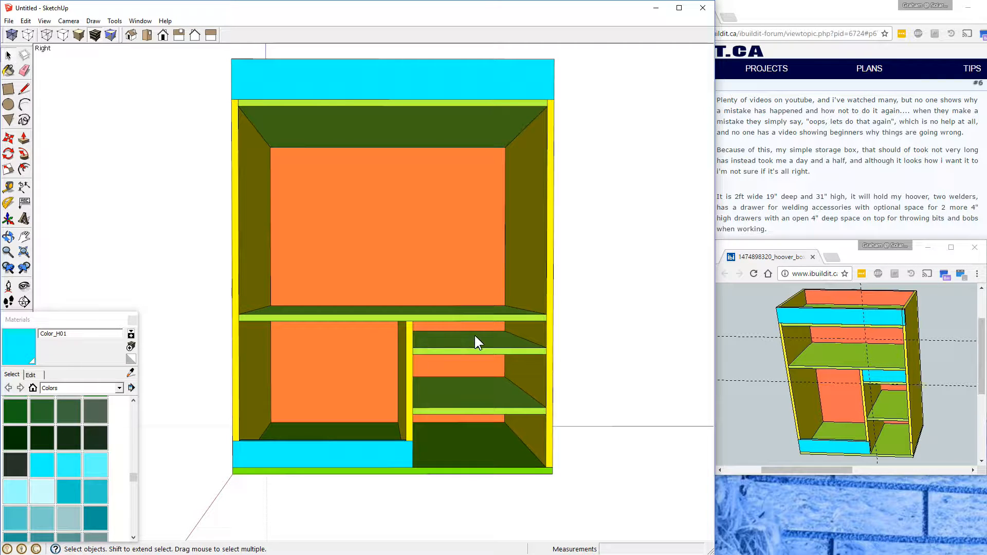
{"action": "left_click", "coordinate": [8, 90]}
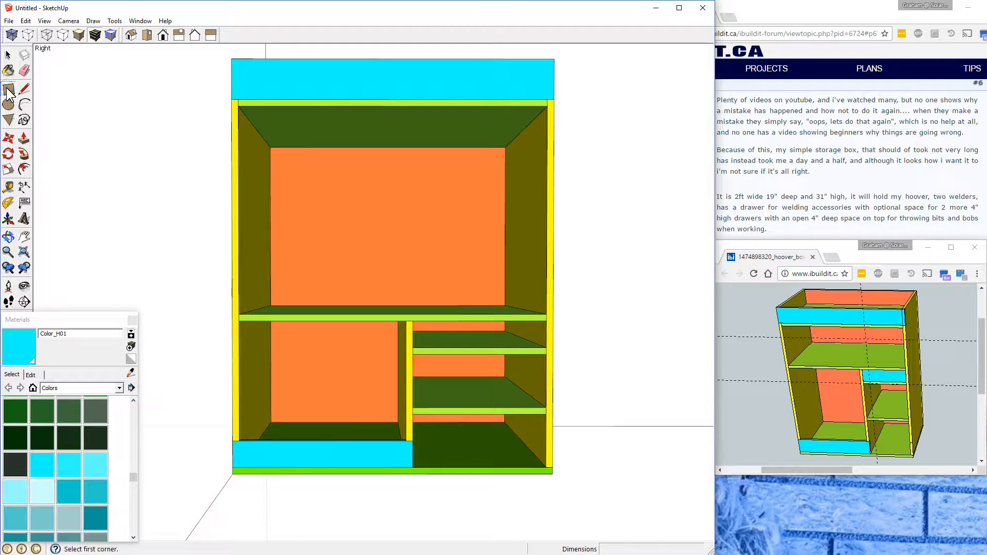
{"action": "left_click", "coordinate": [413, 324]}
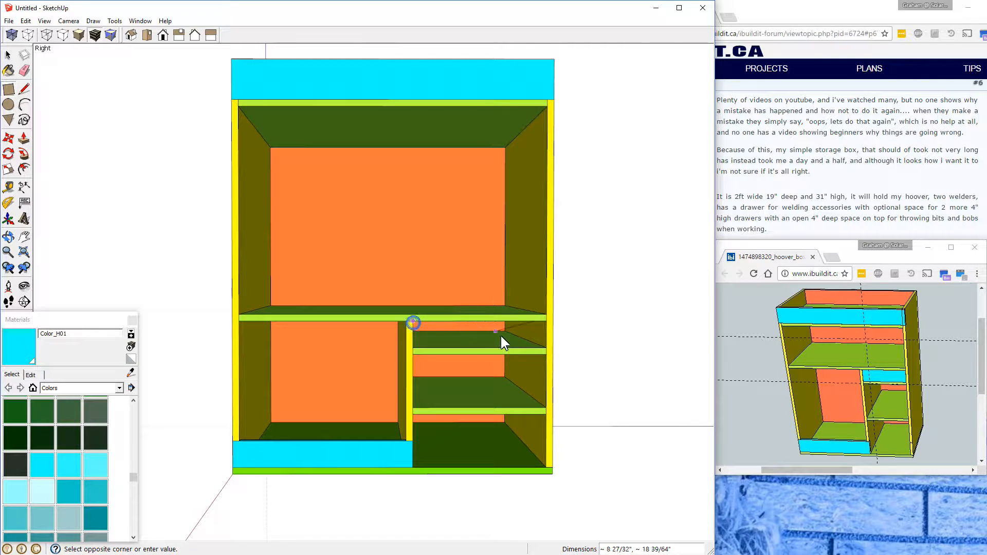
{"action": "left_click", "coordinate": [545, 349]}
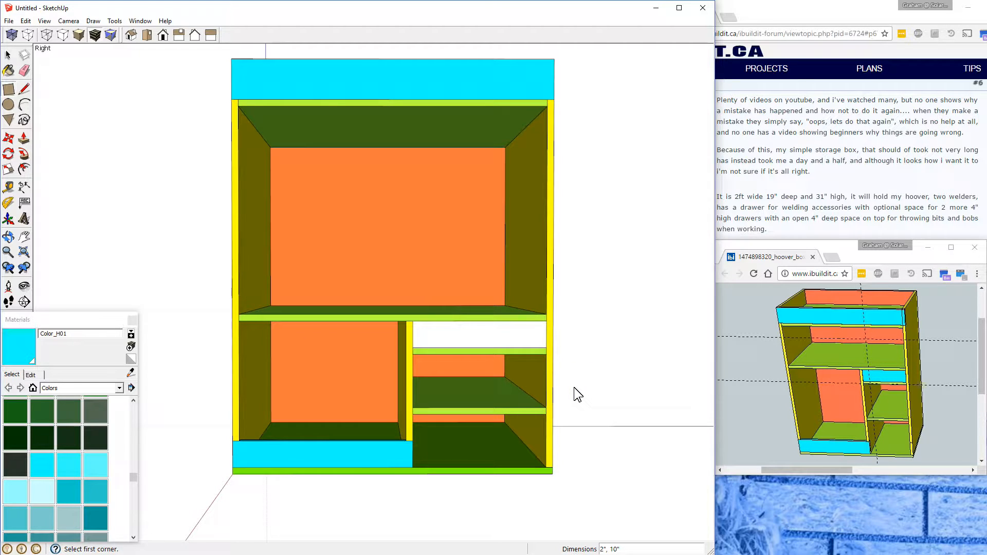
Step: Push/Pull the new rectangle outward to a thickness of 1/2" as a drawer front
{"action": "left_click", "coordinate": [24, 139]}
{"action": "left_click", "coordinate": [456, 332]}
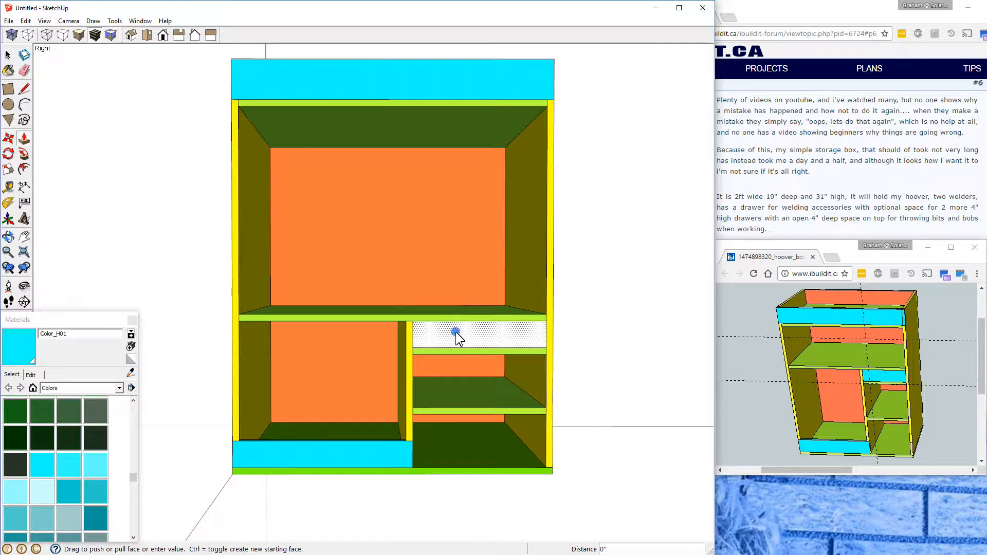
{"action": "left_click", "coordinate": [481, 343]}
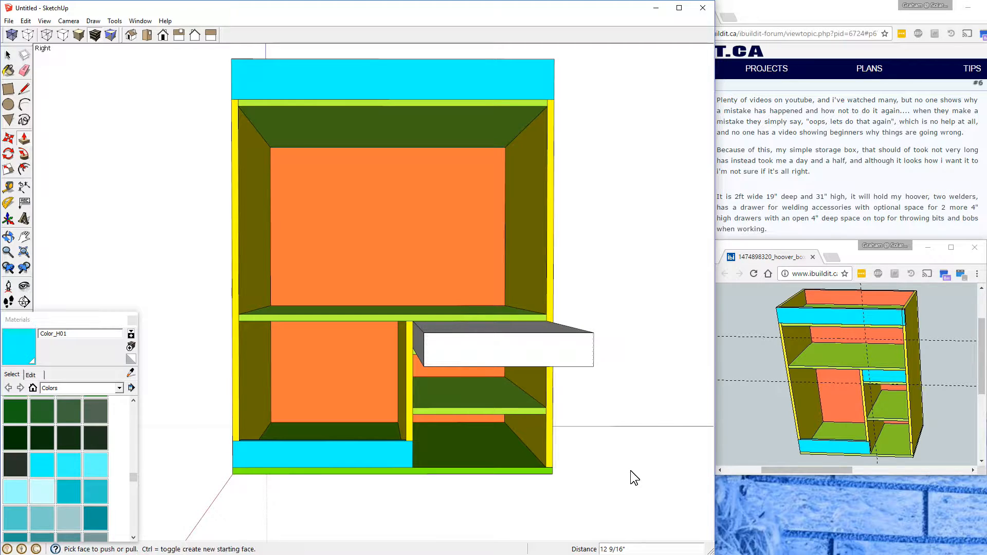
{"action": "left_click", "coordinate": [642, 548]}
{"action": "key", "text": "Return"}
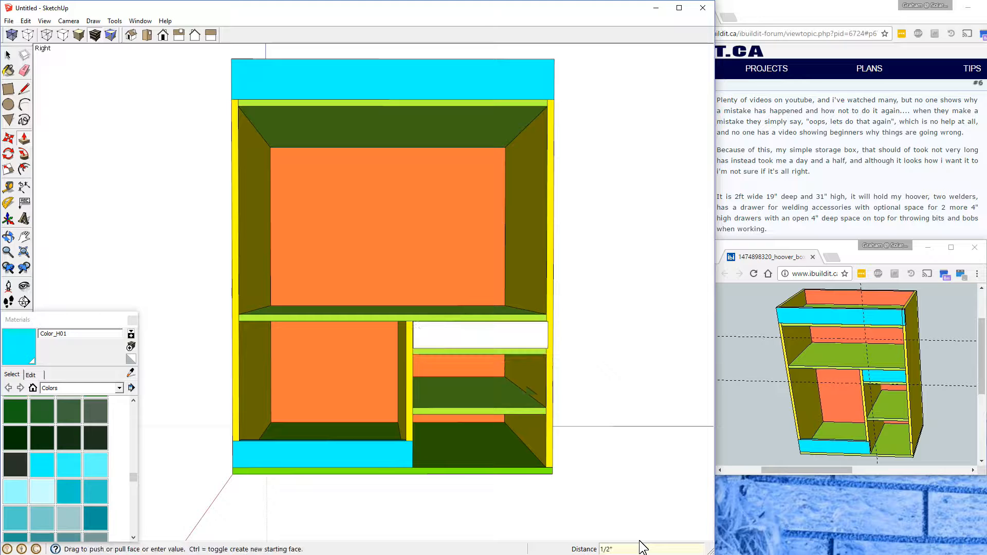
Step: Make the white drawer front a component
{"action": "left_click", "coordinate": [8, 54]}
{"action": "double_click", "coordinate": [457, 331]}
{"action": "key", "text": "g"}
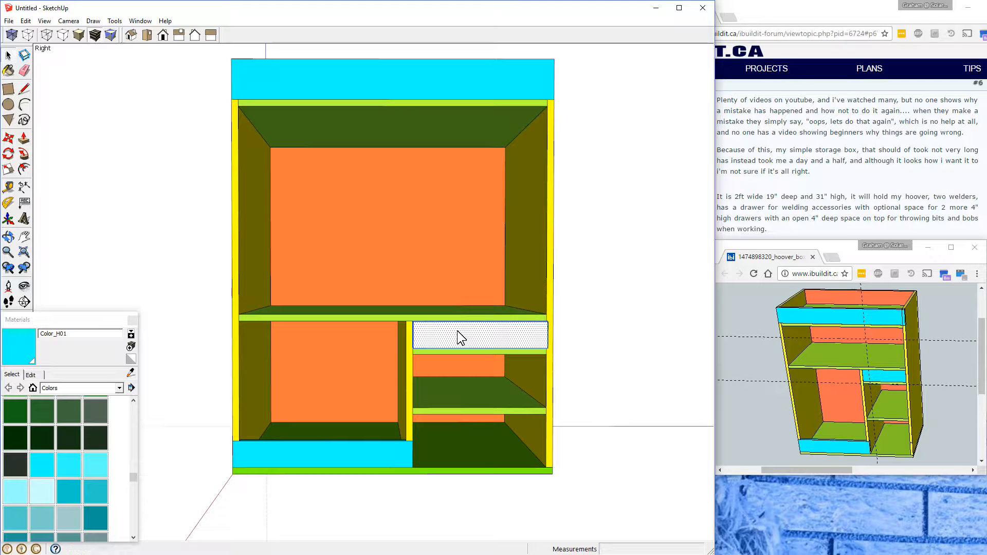
{"action": "left_click", "coordinate": [652, 396]}
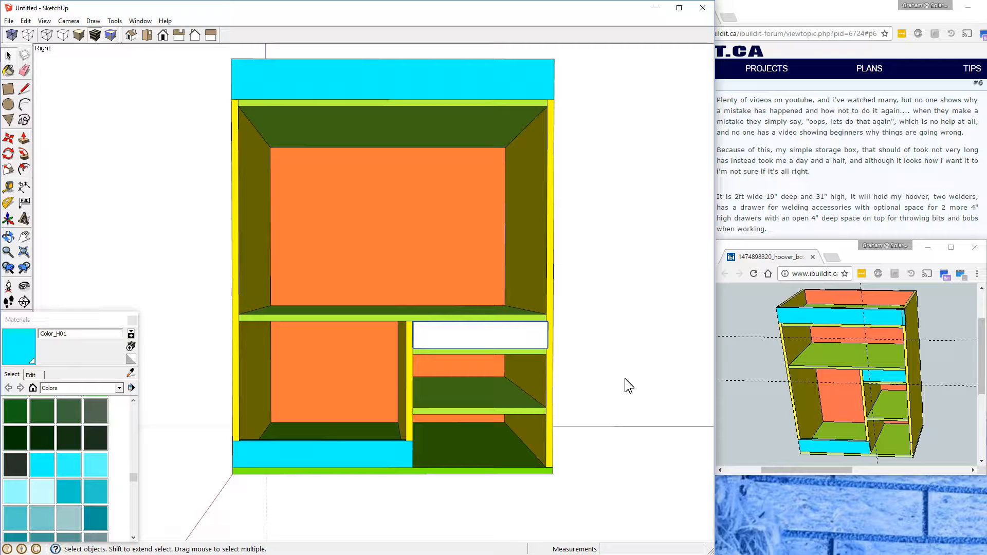
Step: Paint the new drawer front with the cyan material Color_H01
{"action": "middle_click_drag", "start_coordinate": [628, 379], "coordinate": [415, 445]}
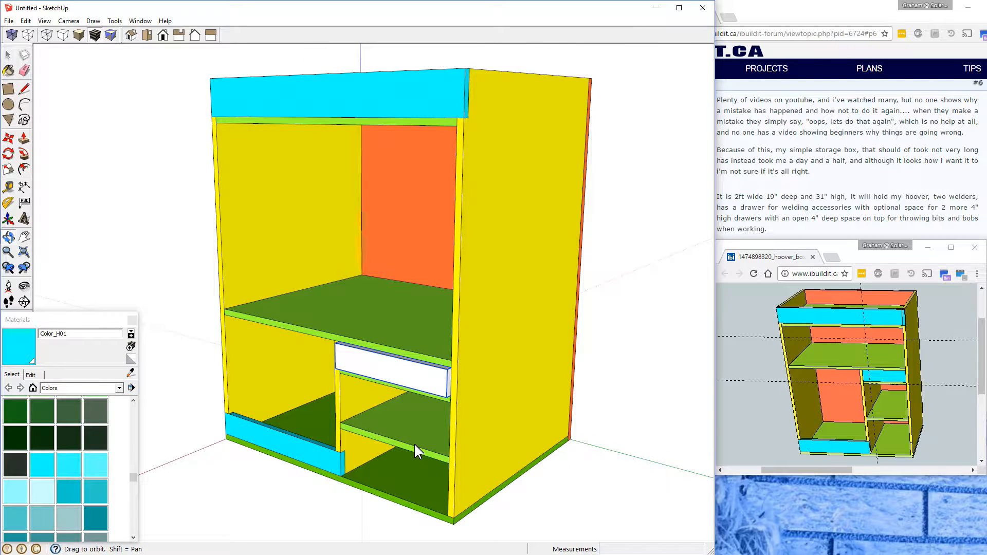
{"action": "left_click", "coordinate": [28, 351]}
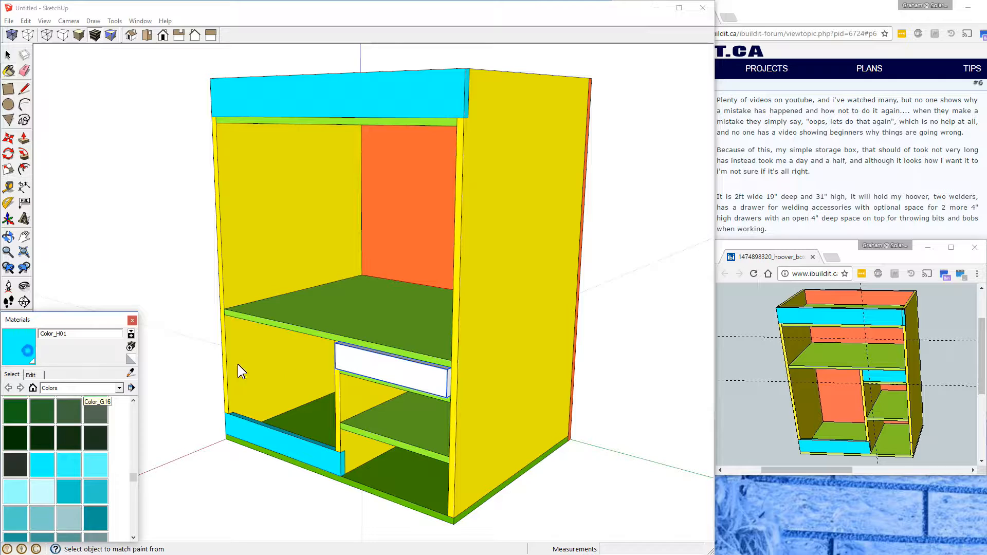
{"action": "left_click", "coordinate": [371, 366]}
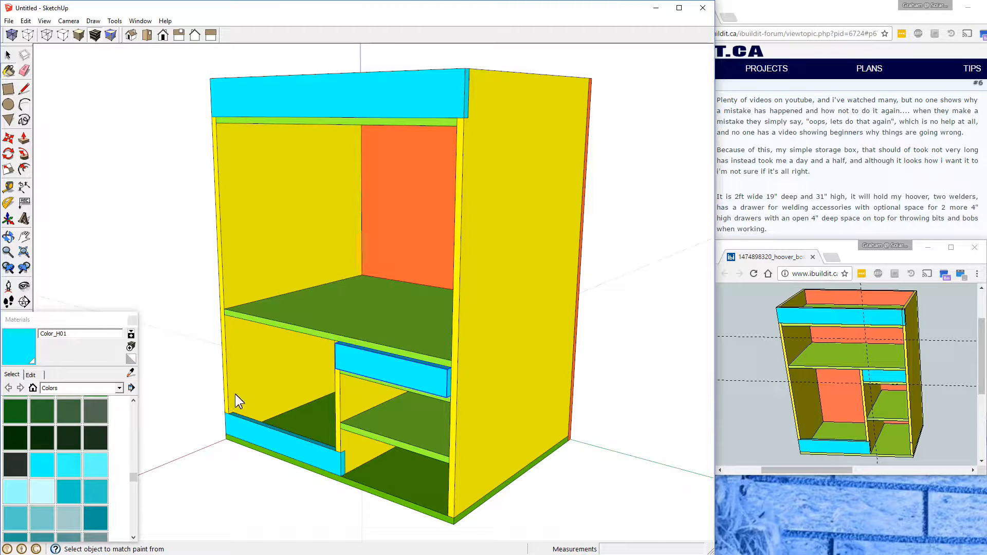
{"action": "left_click", "coordinate": [8, 53]}
{"action": "left_click", "coordinate": [8, 53]}
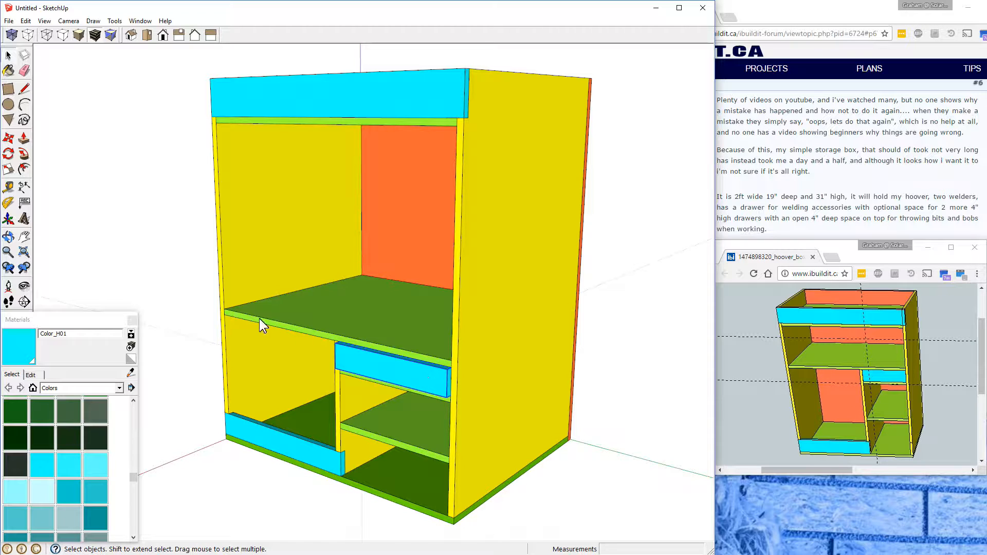
Step: Try copying the small drawer front about 6 1/2" out in front of the cabinet along the red axis
{"action": "left_click", "coordinate": [9, 138]}
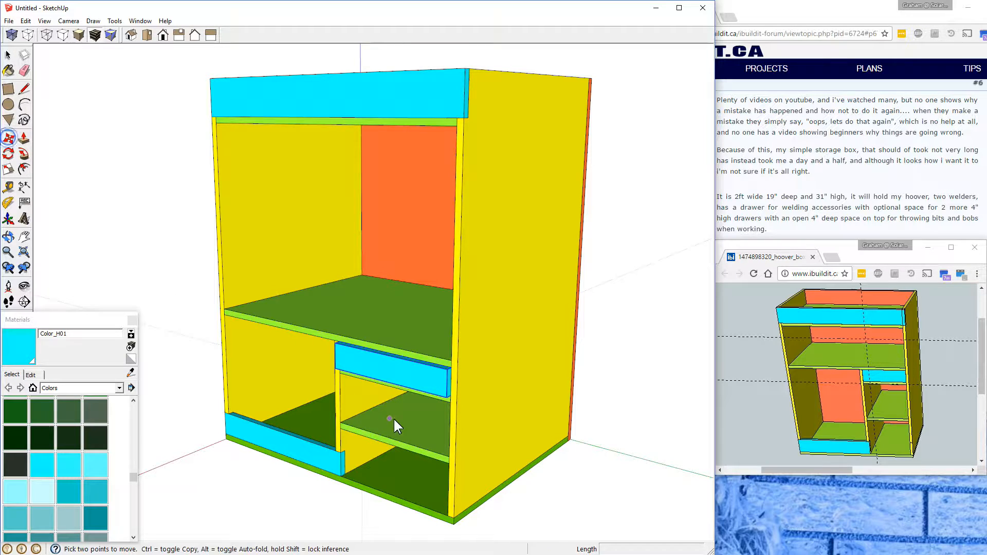
{"action": "left_click", "coordinate": [421, 379]}
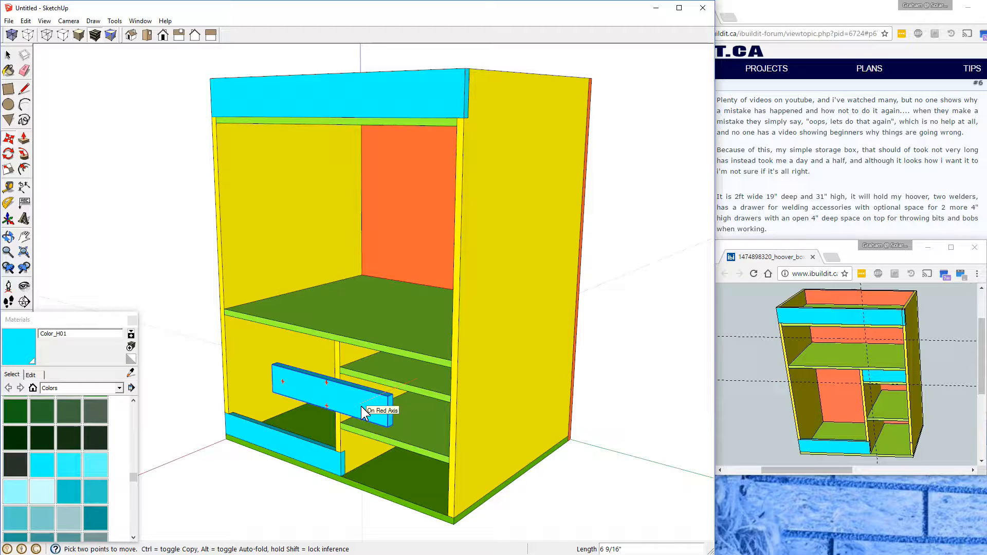
{"action": "key", "text": "ctrl"}
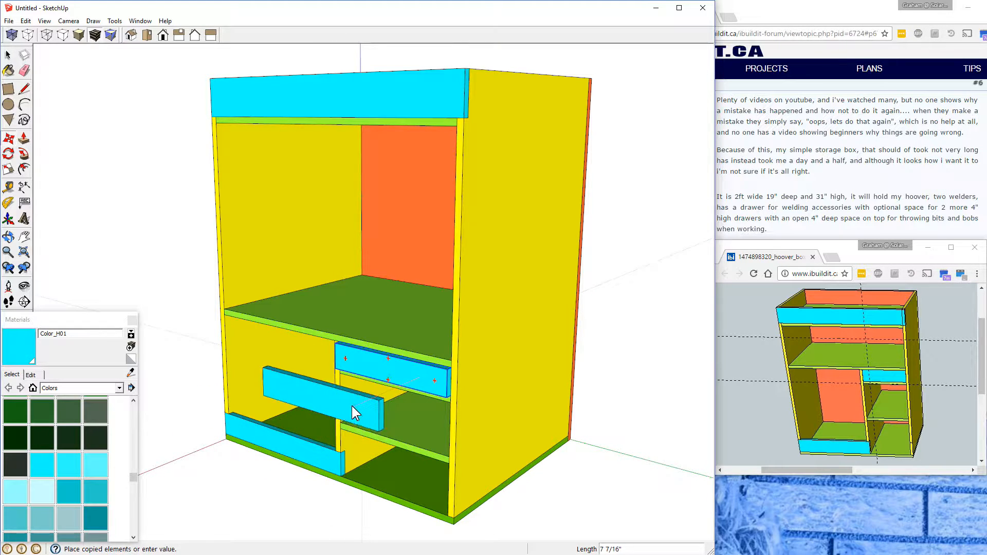
{"action": "left_click", "coordinate": [352, 416]}
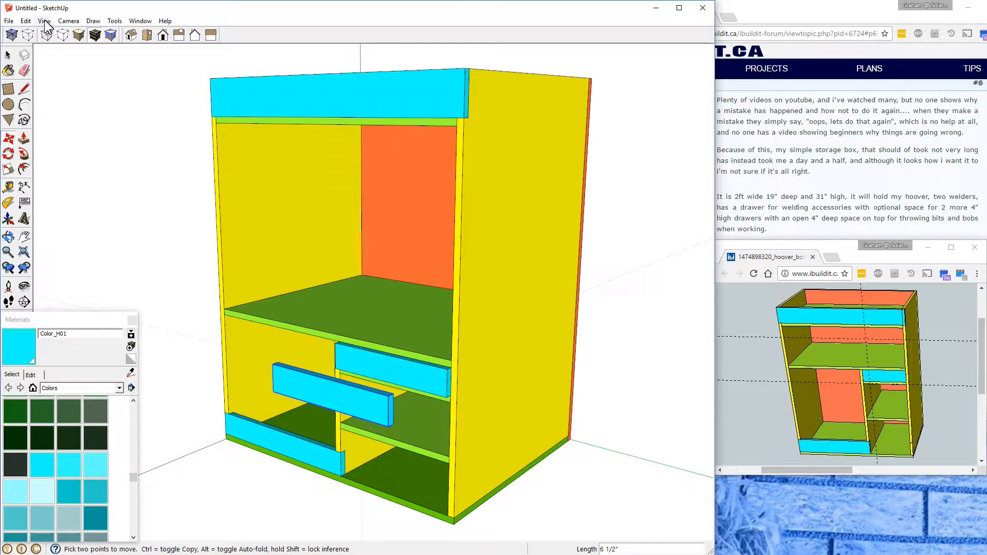
{"action": "left_click", "coordinate": [26, 20]}
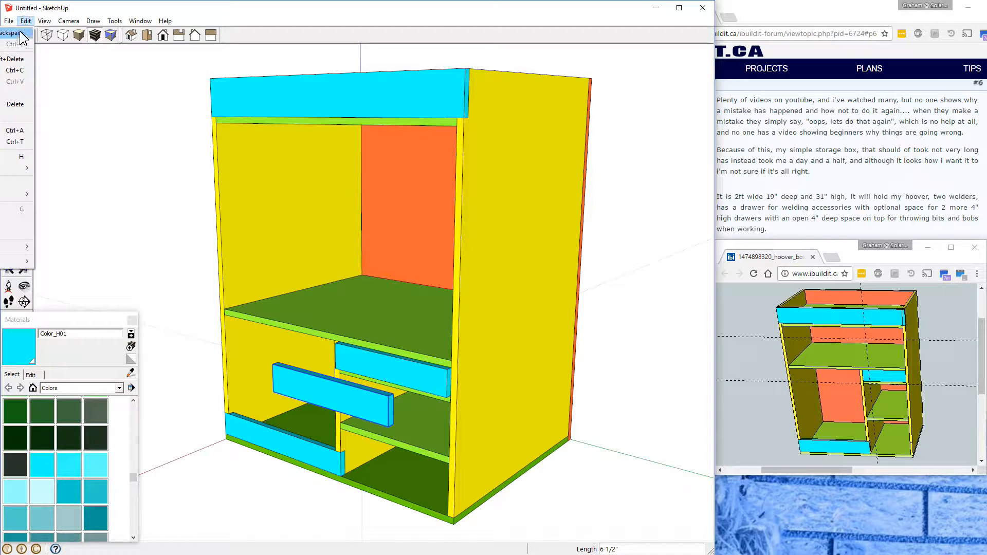
{"action": "left_click", "coordinate": [19, 33]}
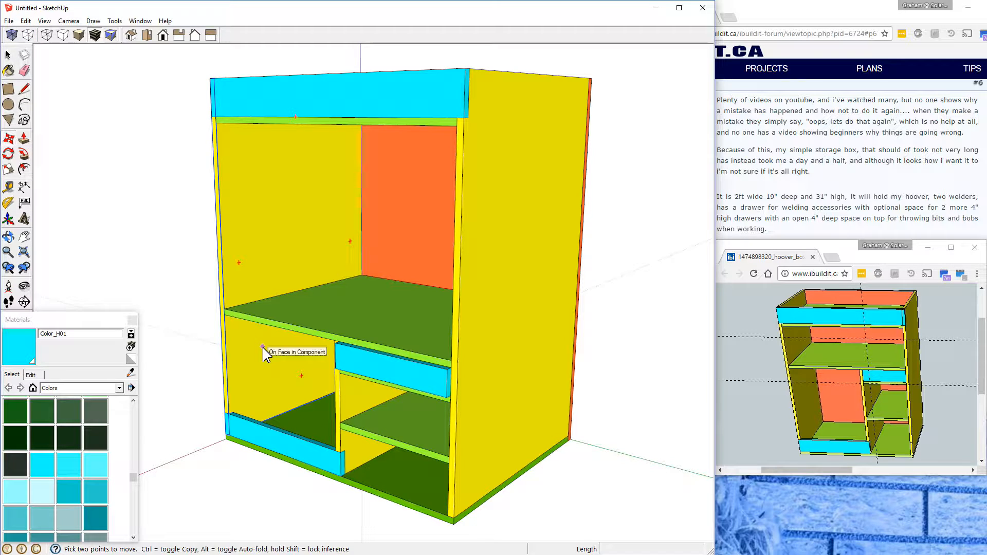
Step: Dimension the depth of the cabinet's outer side panel along its bottom edge, beside the drawer compartments
{"action": "left_click", "coordinate": [24, 187]}
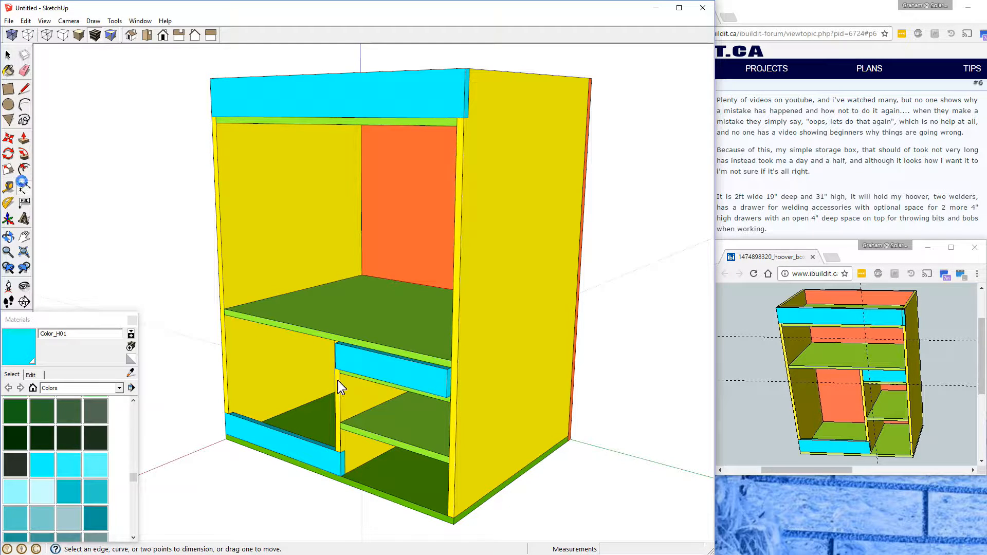
{"action": "left_click", "coordinate": [453, 518]}
{"action": "left_click", "coordinate": [568, 439]}
{"action": "left_click", "coordinate": [610, 457]}
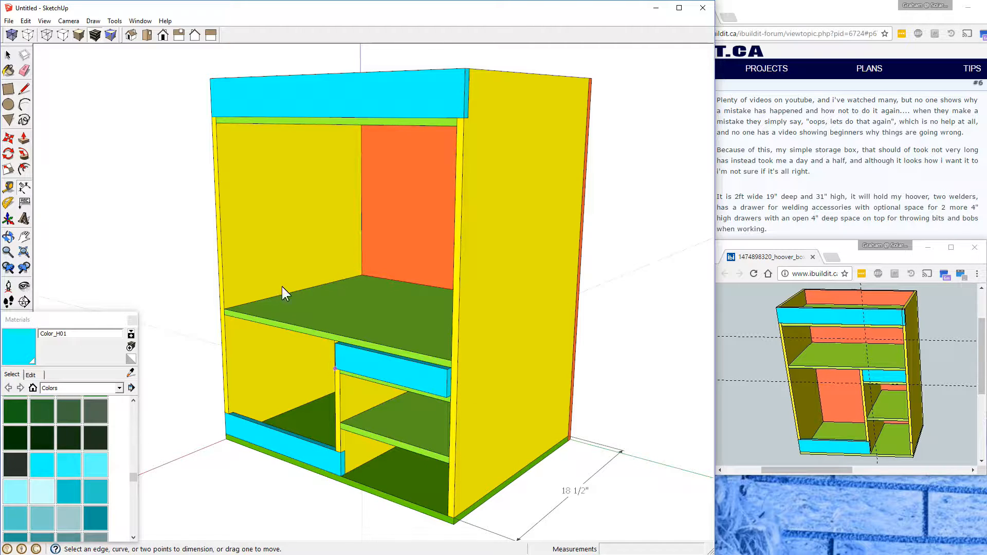
Step: Try moving the small drawer front itself 4" outward along the red axis
{"action": "left_click", "coordinate": [8, 55]}
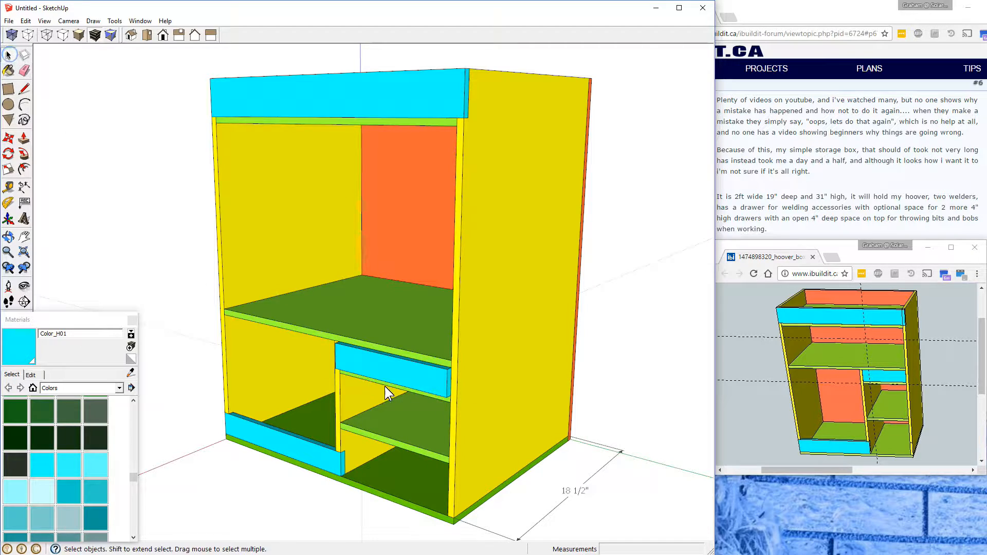
{"action": "left_click", "coordinate": [387, 371]}
{"action": "left_click", "coordinate": [9, 137]}
{"action": "left_click_drag", "start_coordinate": [415, 387], "coordinate": [382, 402]}
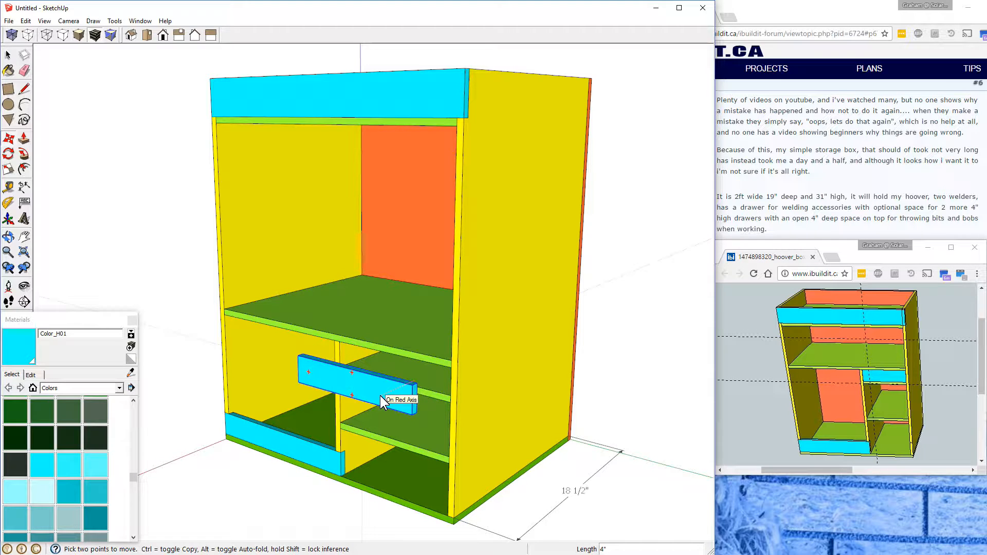
{"action": "middle_click_drag", "start_coordinate": [380, 396], "coordinate": [381, 396]}
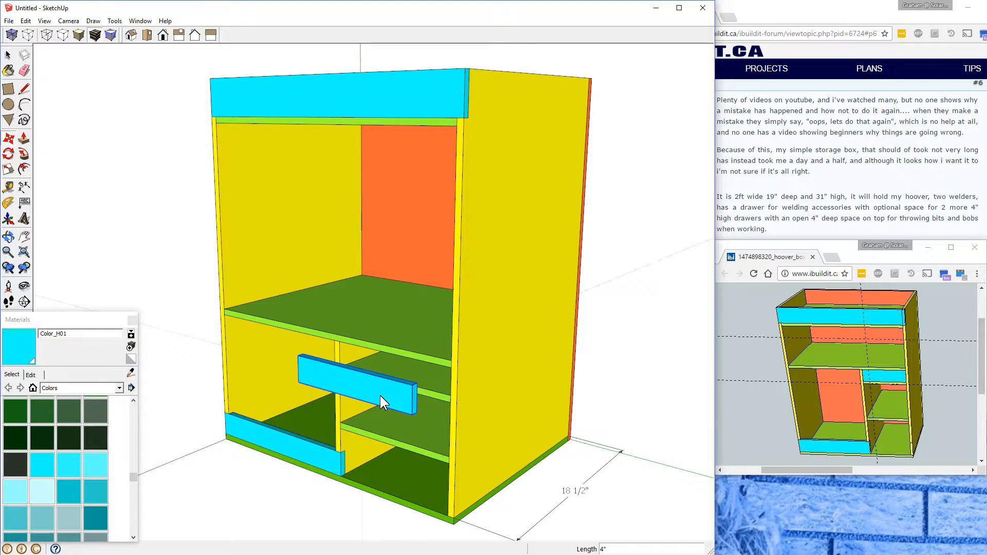
{"action": "left_click", "coordinate": [26, 20]}
{"action": "left_click", "coordinate": [25, 33]}
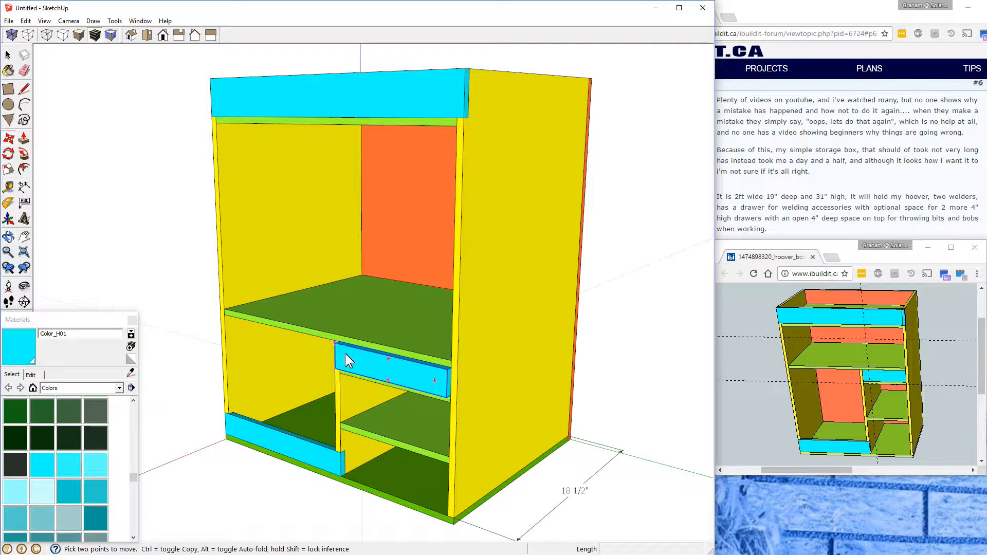
Step: Try copying the small drawer front about 6 9/16" forward, and undo the copy
{"action": "left_click", "coordinate": [399, 374]}
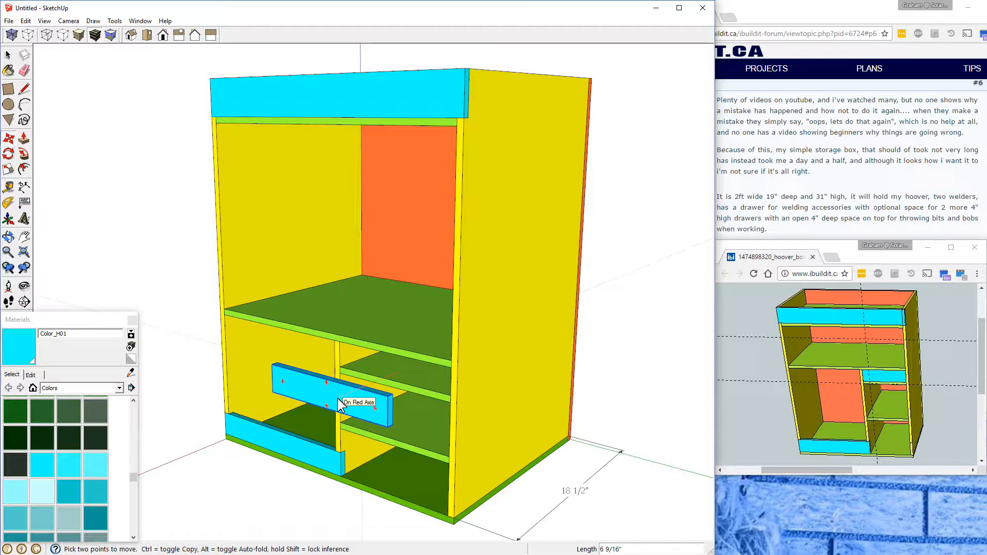
{"action": "key", "text": "ctrl"}
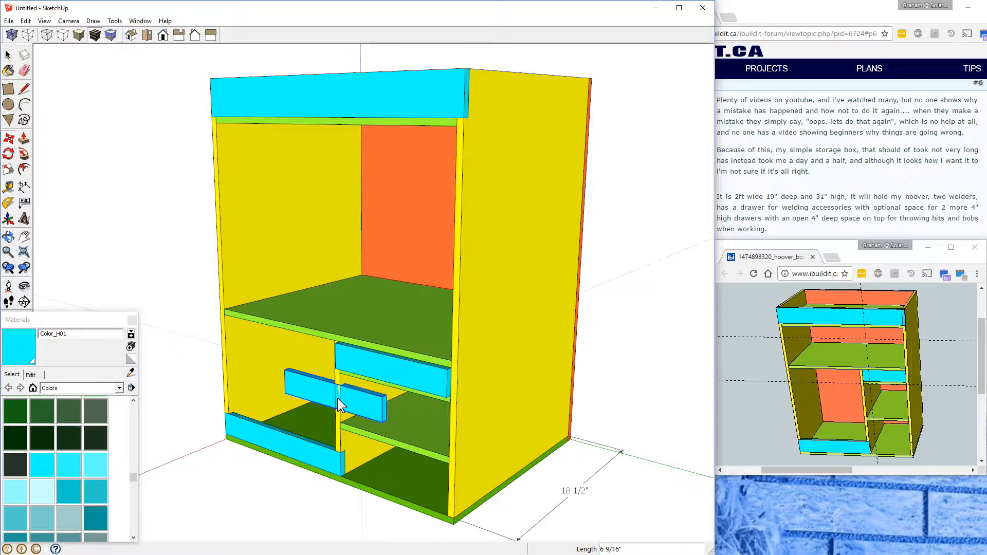
{"action": "left_click", "coordinate": [337, 398]}
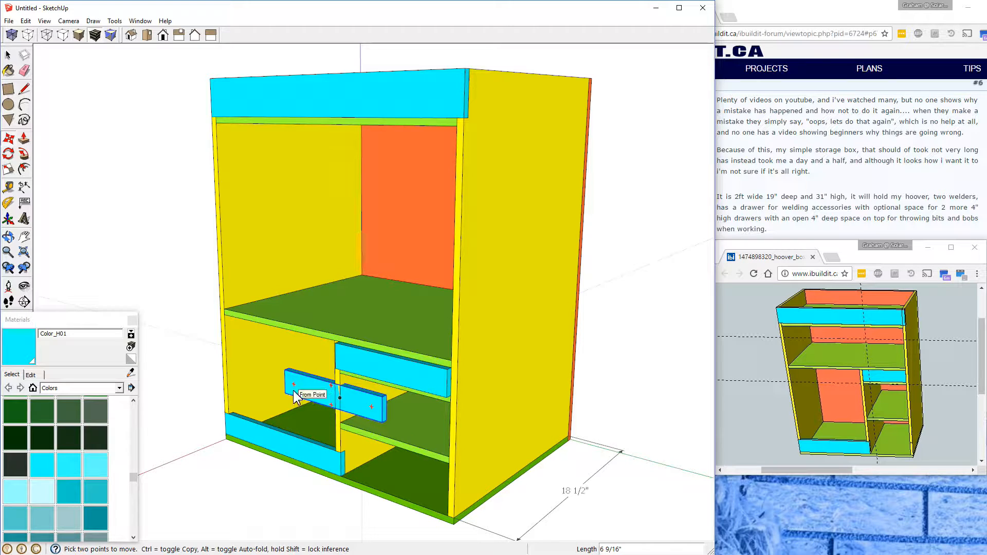
{"action": "left_click", "coordinate": [26, 21]}
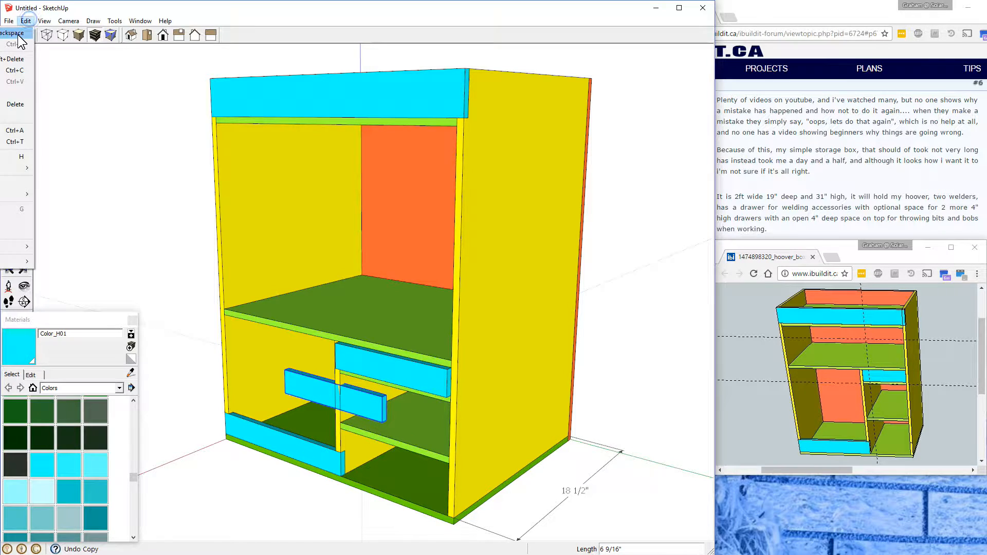
{"action": "left_click", "coordinate": [17, 32]}
Step: Copy the small drawer front 17.5" forward along the red axis, out in front of the cabinet
{"action": "key", "text": "m"}
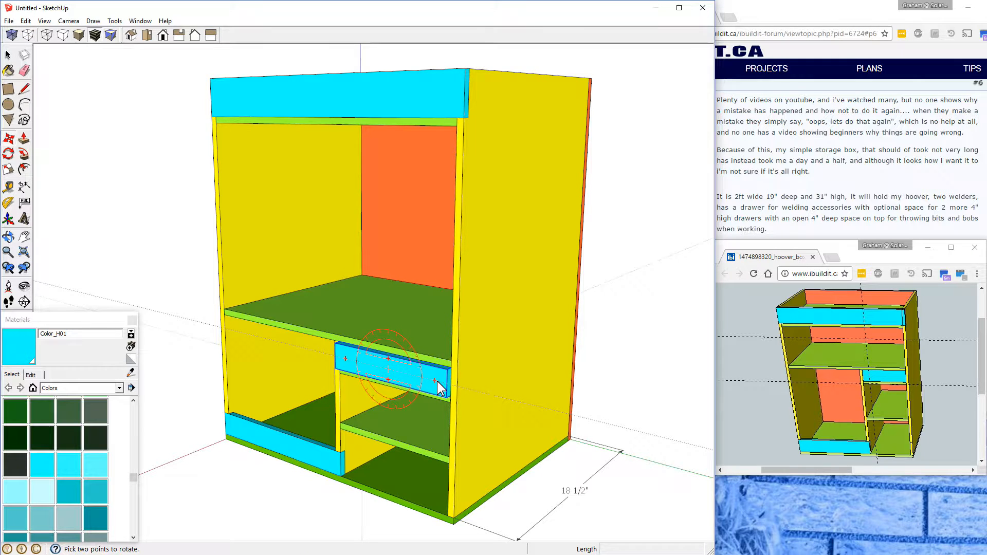
{"action": "left_click", "coordinate": [436, 381]}
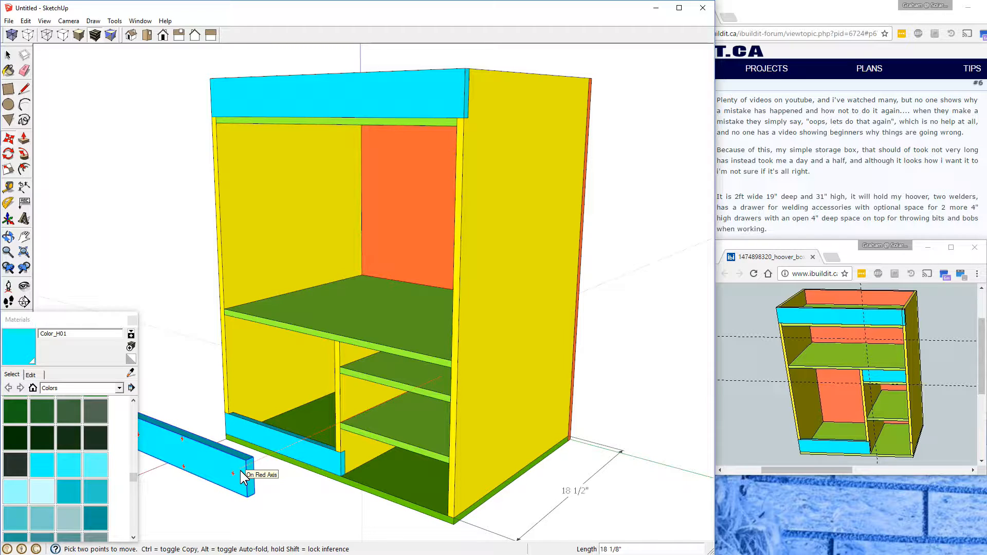
{"action": "key", "text": "ctrl"}
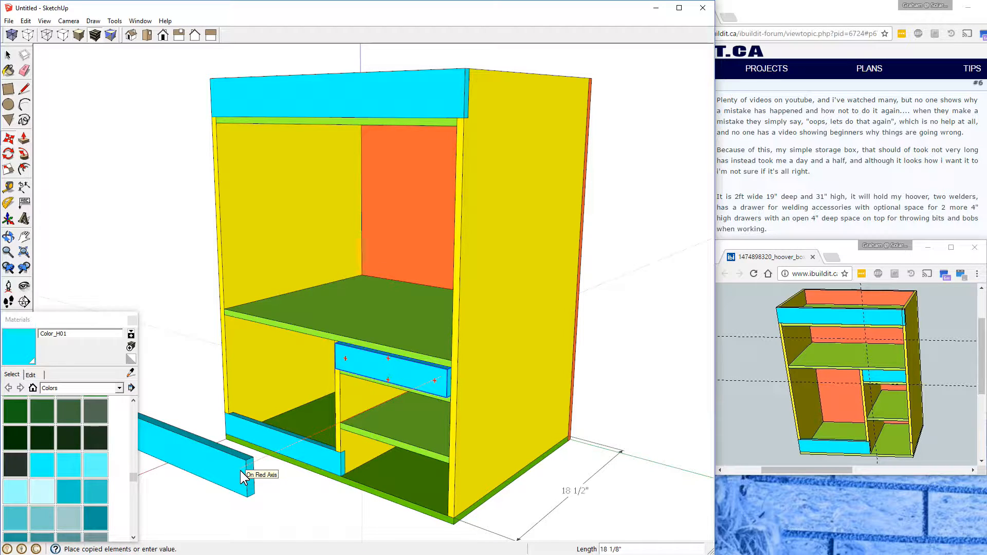
{"action": "left_click", "coordinate": [240, 470]}
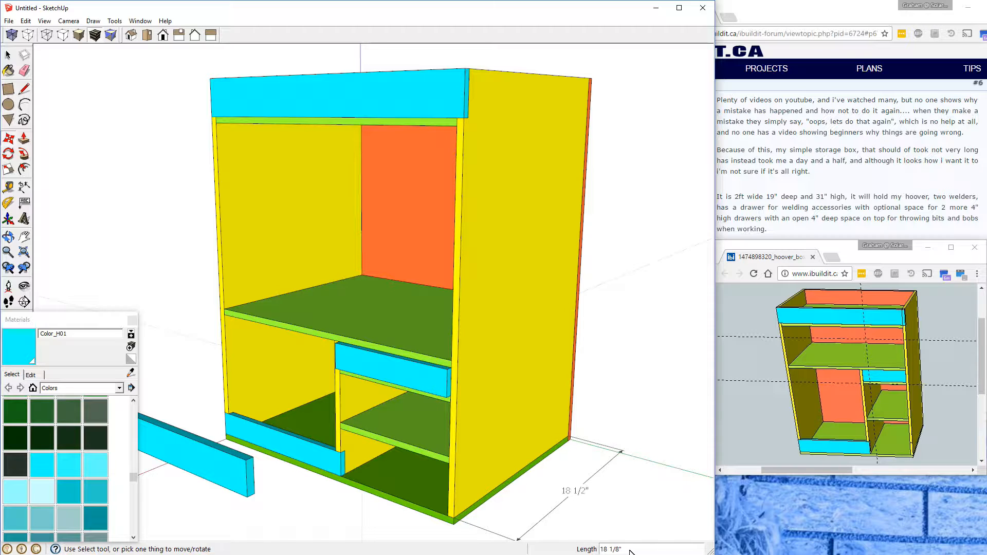
{"action": "type", "text": "17.5"}
{"action": "key", "text": "Return"}
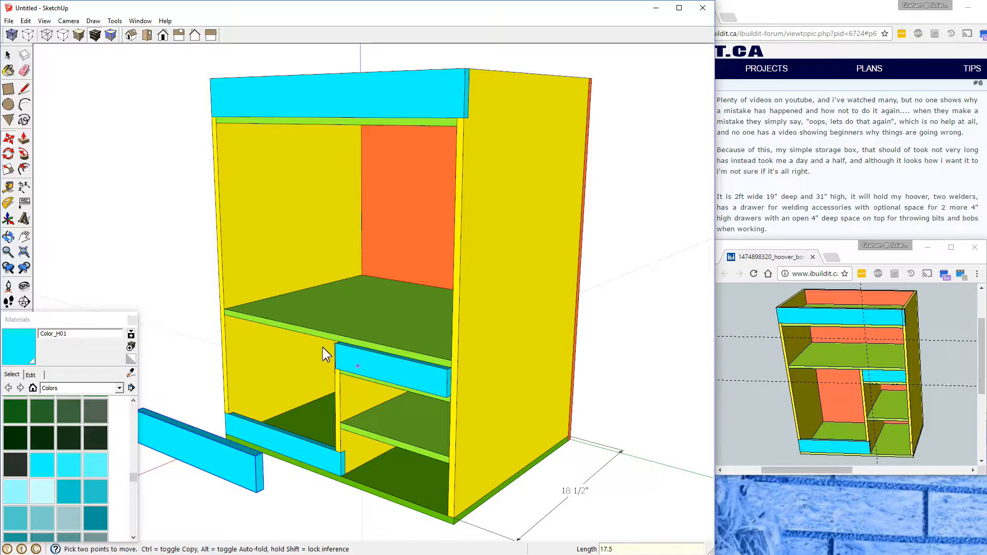
Step: Draw a vertical rectangle between the ends of the two drawer fronts for the drawer side
{"action": "left_click", "coordinate": [8, 90]}
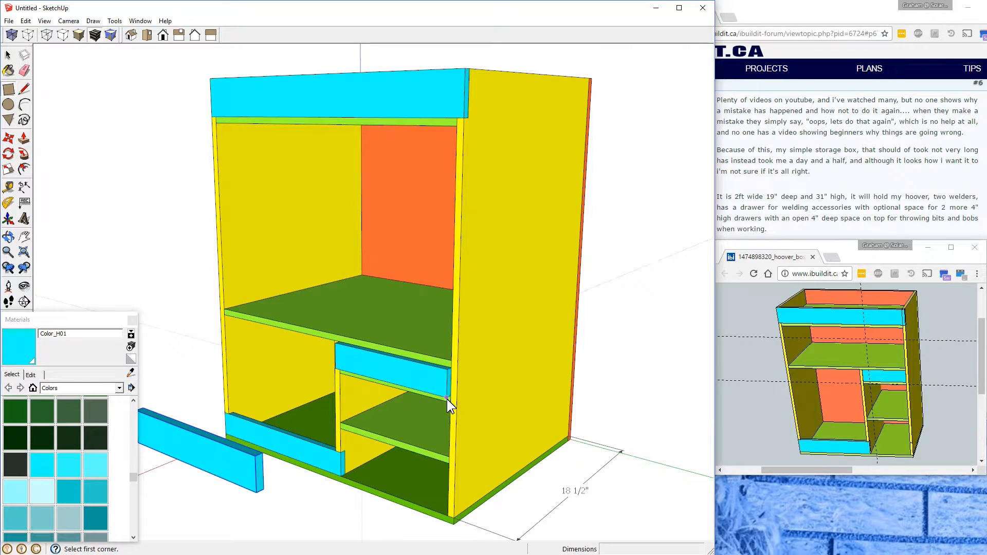
{"action": "left_click", "coordinate": [446, 399]}
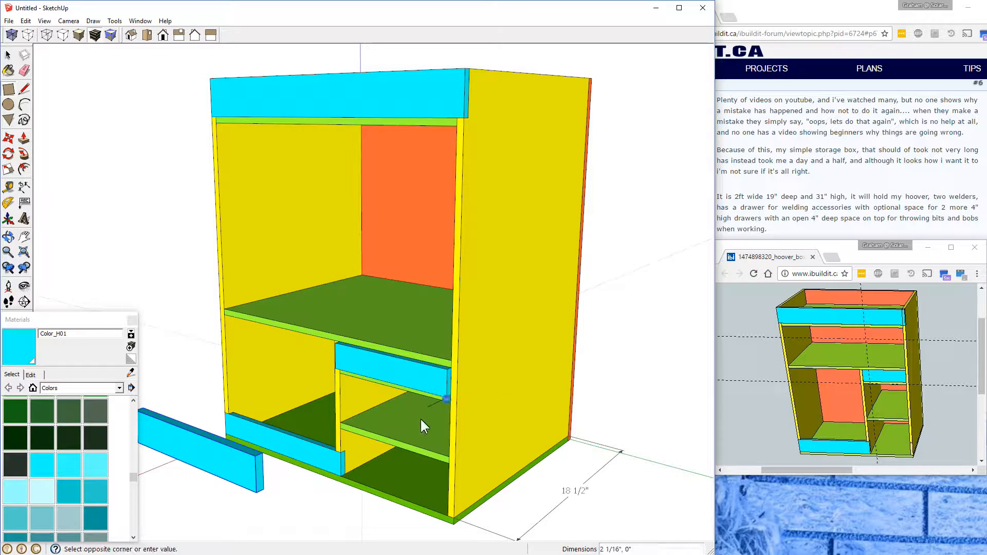
{"action": "left_click", "coordinate": [263, 455]}
{"action": "middle_click_drag", "start_coordinate": [275, 419], "coordinate": [583, 370]}
Step: Push/pull the drawer side face inward to a thickness of 1/2"
{"action": "key", "text": "space"}
{"action": "left_click", "coordinate": [582, 377]}
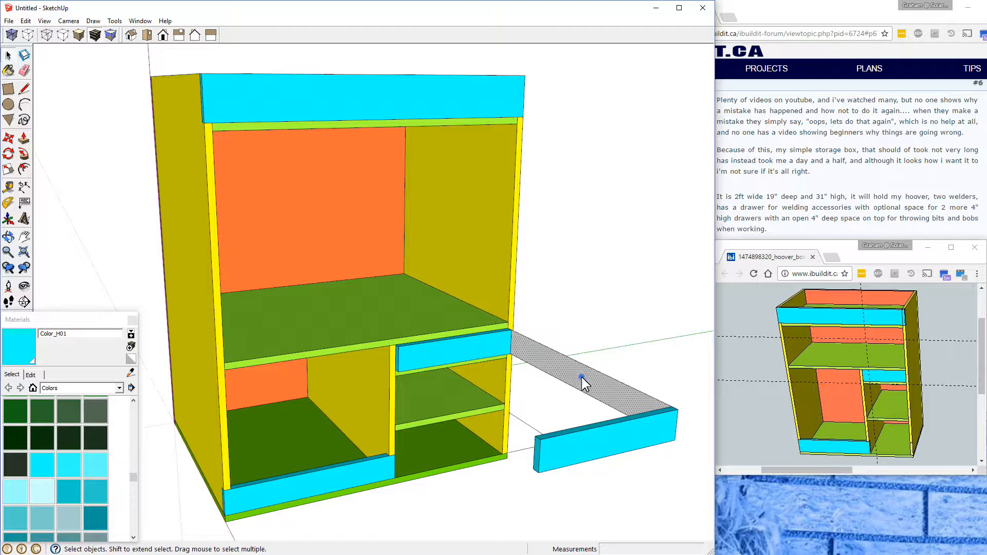
{"action": "left_click", "coordinate": [25, 138]}
{"action": "left_click", "coordinate": [592, 374]}
{"action": "left_click", "coordinate": [572, 379]}
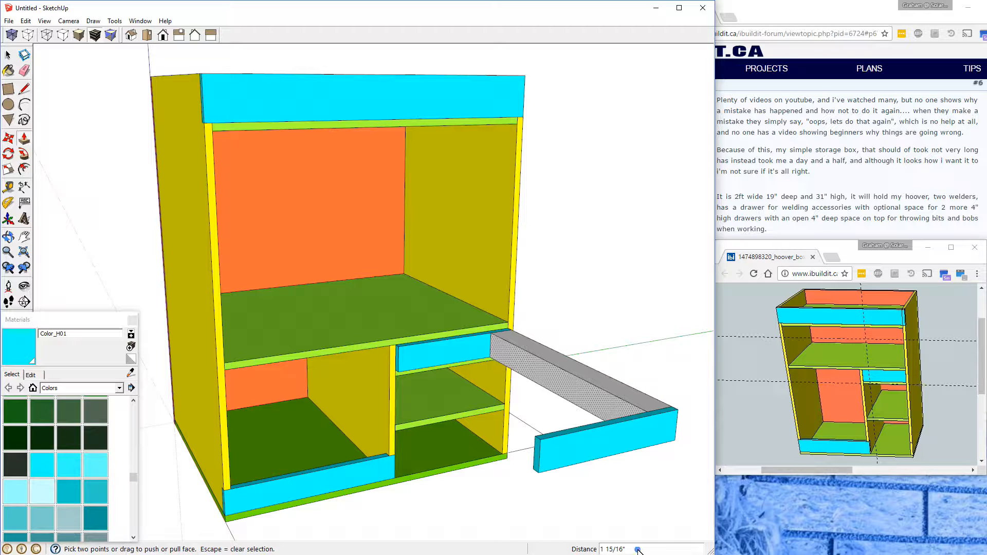
{"action": "type", "text": "1/2"}
{"action": "key", "text": "Return"}
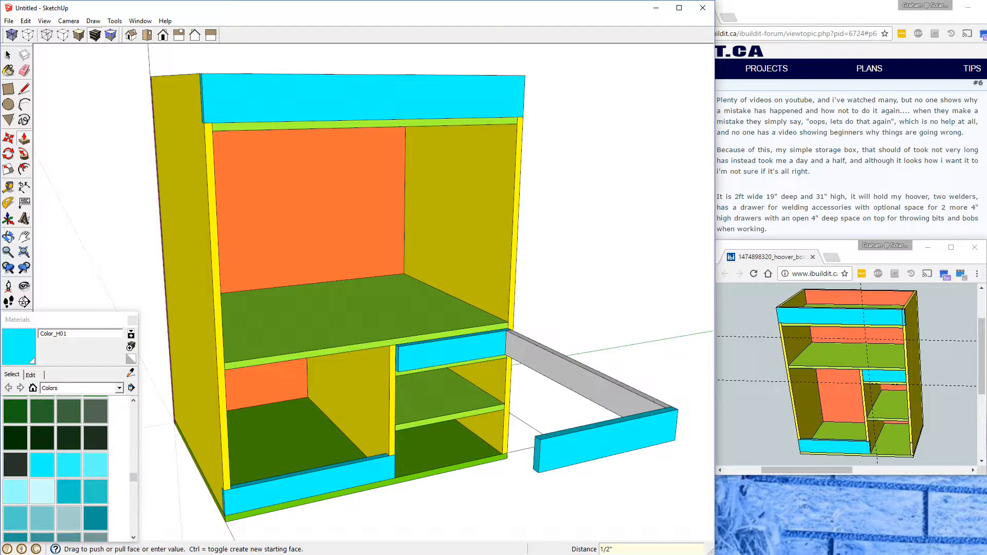
Step: Select the whole drawer side and make it a component with the default name
{"action": "left_click", "coordinate": [9, 54]}
{"action": "left_click", "coordinate": [569, 371]}
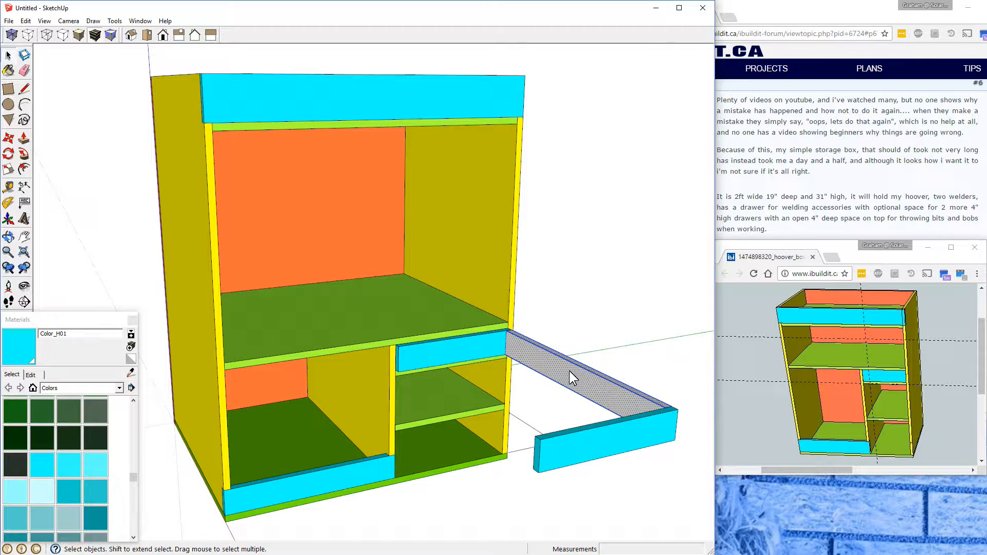
{"action": "key", "text": "g"}
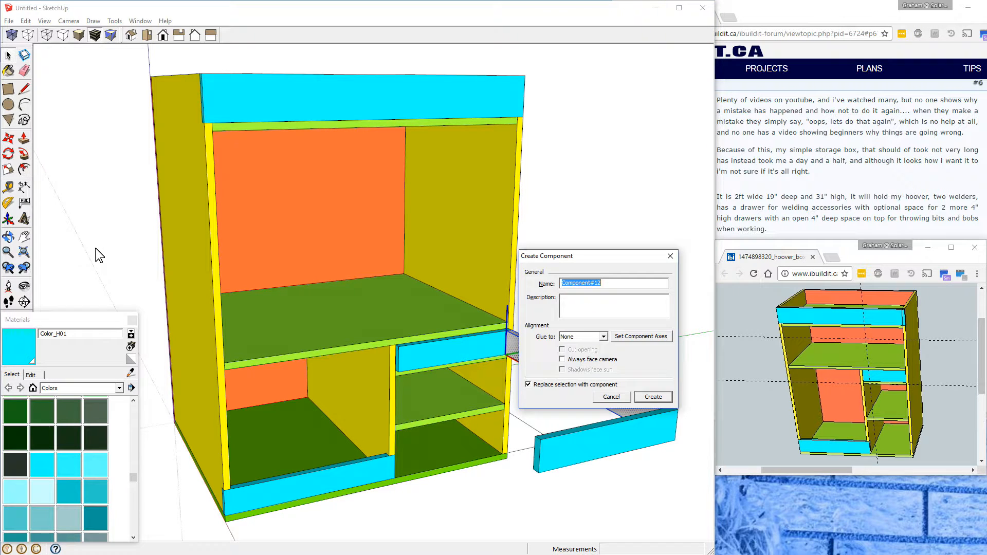
{"action": "key", "text": "Return"}
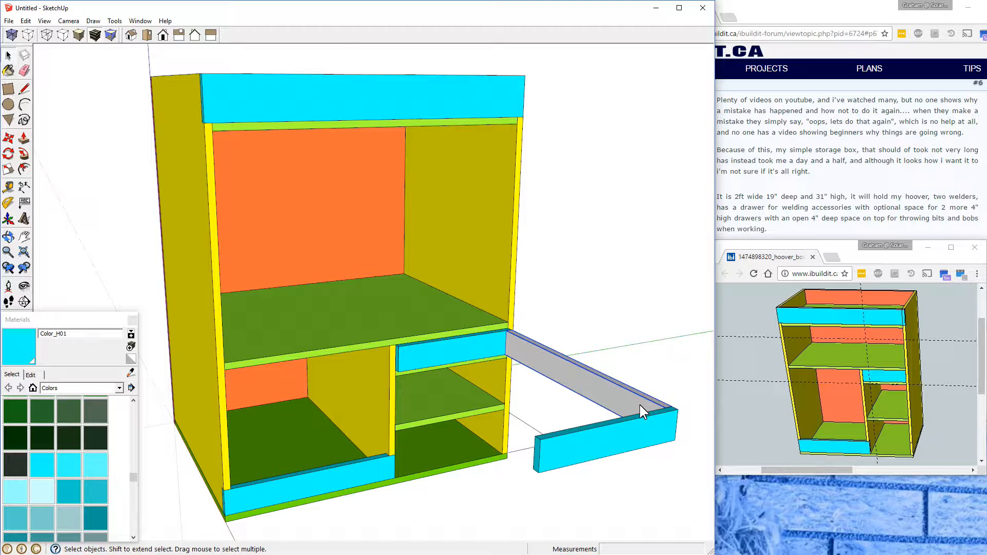
Step: Dimension the drawer's overall depth along its bottom edge, from the rear piece to the forward drawer front
{"action": "middle_click_drag", "start_coordinate": [683, 482], "coordinate": [370, 451]}
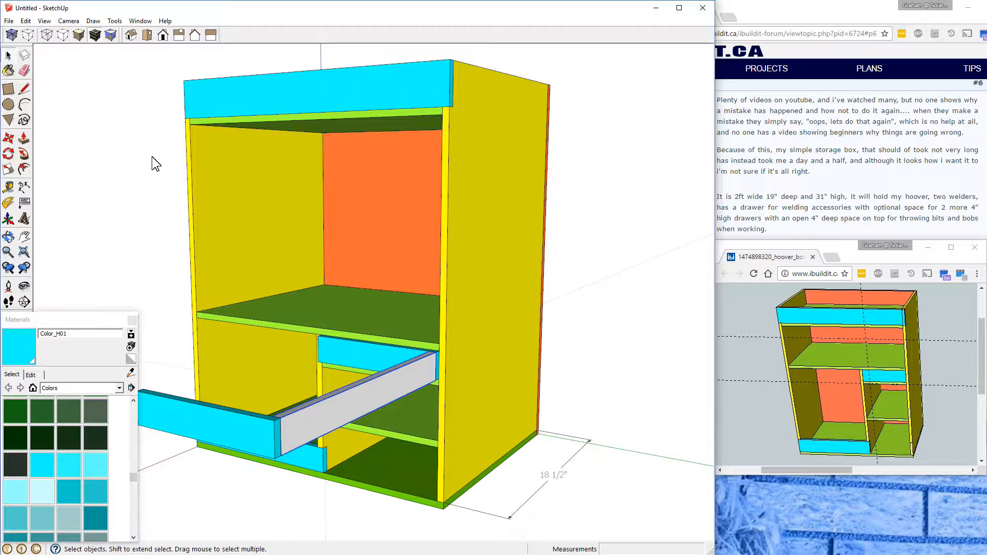
{"action": "left_click", "coordinate": [22, 186]}
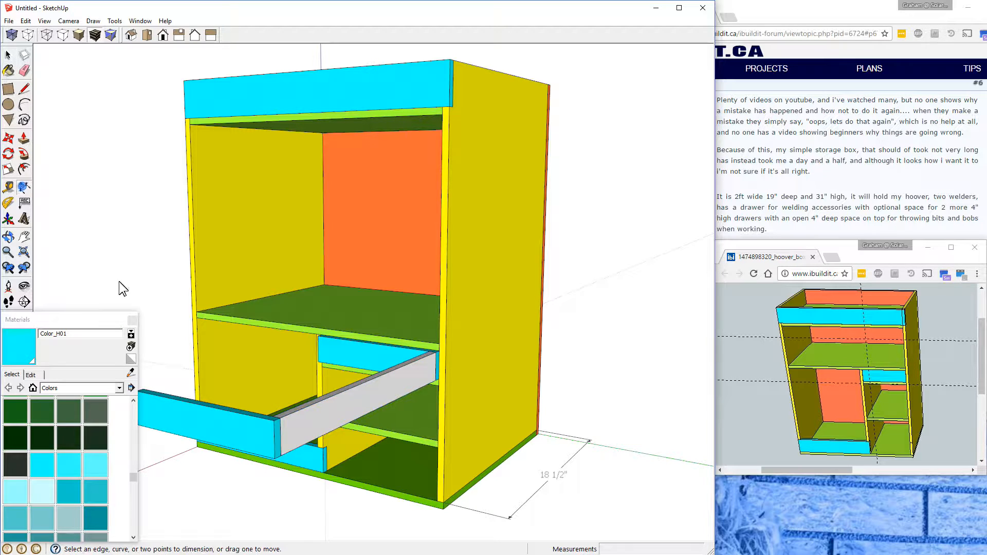
{"action": "left_click", "coordinate": [440, 379]}
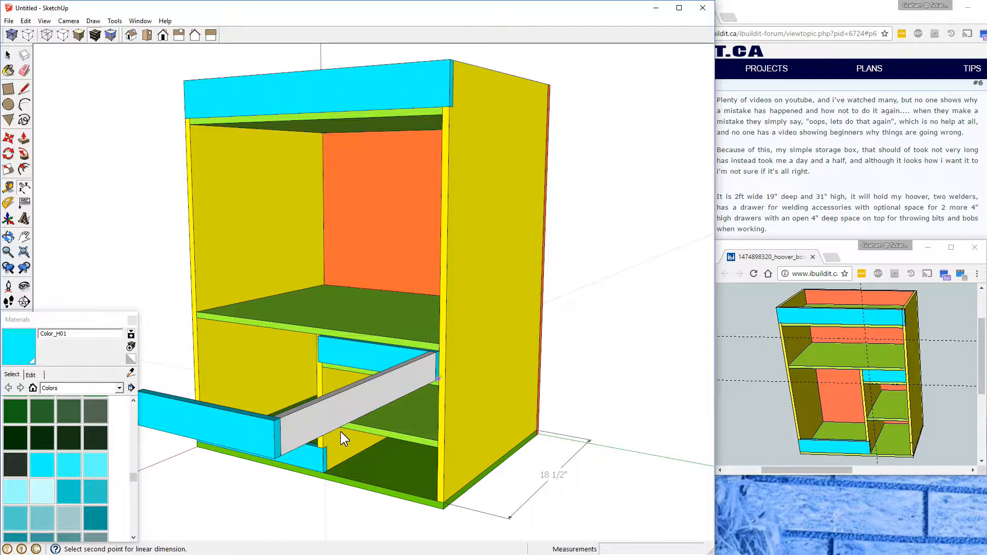
{"action": "left_click", "coordinate": [276, 456]}
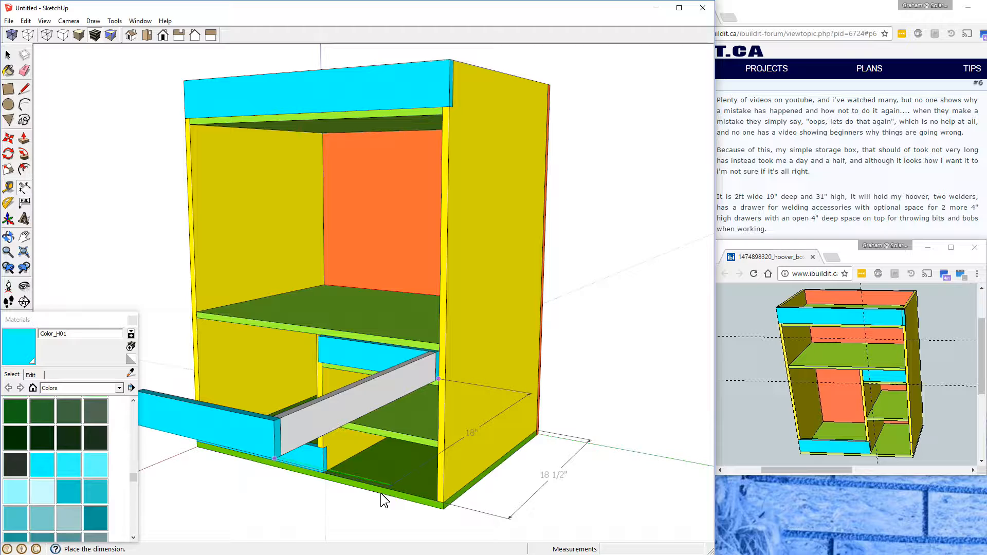
{"action": "key", "text": "Escape"}
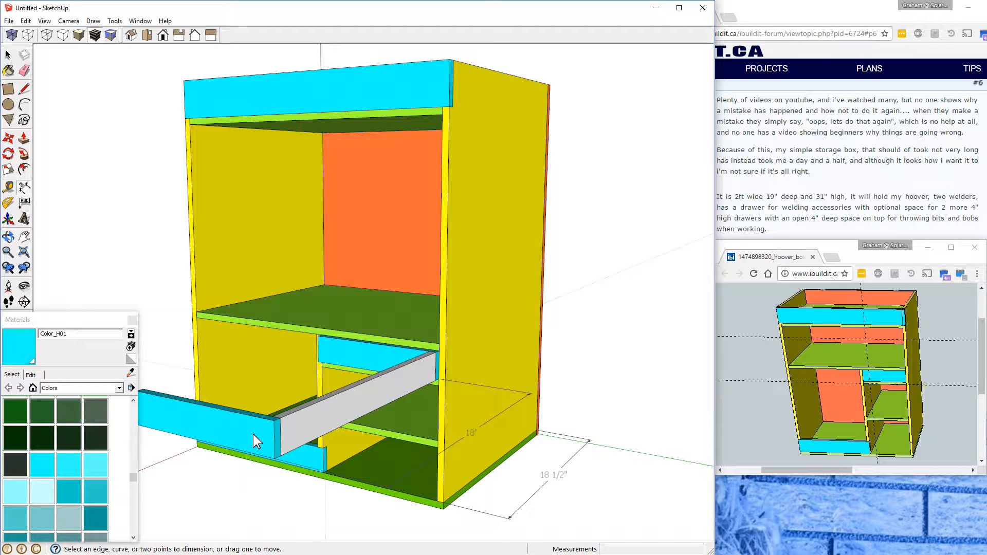
Step: Move the forward drawer front another .5" outward along the red axis
{"action": "left_click", "coordinate": [7, 54]}
{"action": "left_click", "coordinate": [250, 439]}
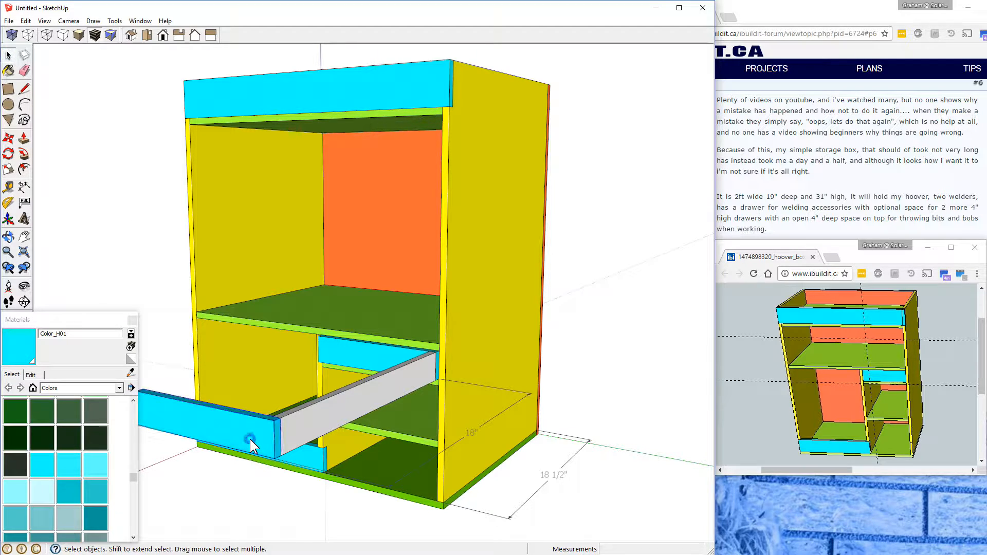
{"action": "key", "text": "m"}
{"action": "left_click", "coordinate": [251, 439]}
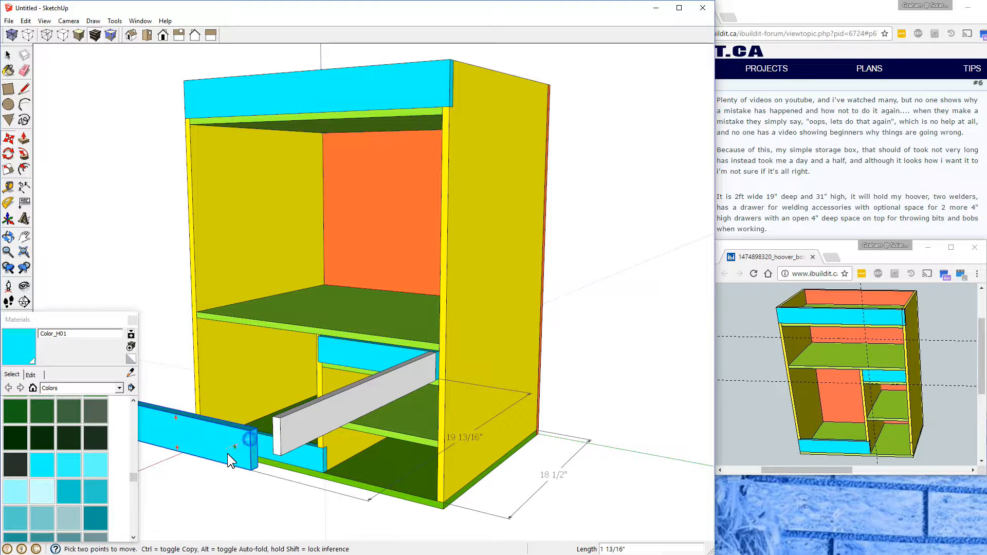
{"action": "left_click", "coordinate": [228, 454]}
{"action": "type", "text": ".5"}
{"action": "key", "text": "Return"}
{"action": "key", "text": "space"}
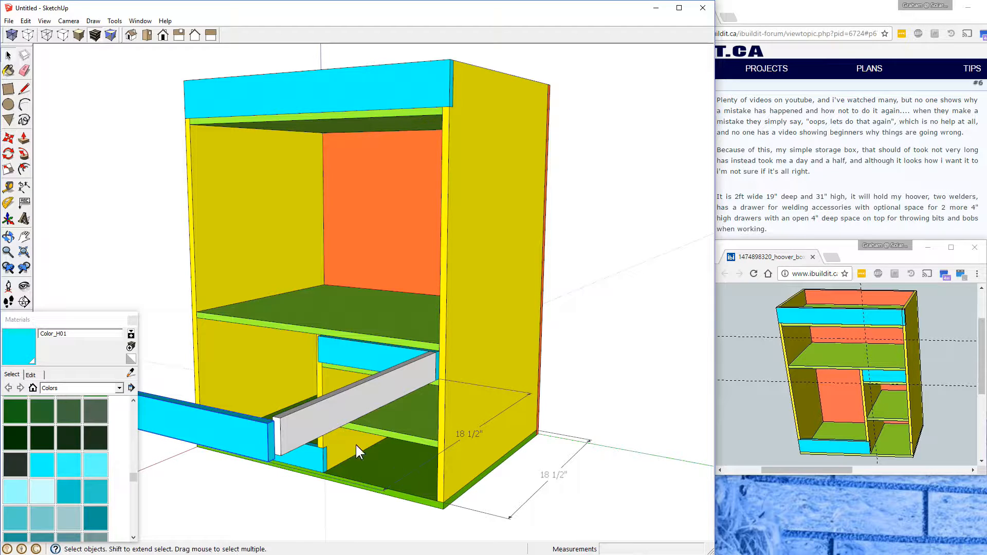
Step: Edit the drawer side component and extend its front end 1/2" to meet the moved drawer front
{"action": "double_click", "coordinate": [279, 423]}
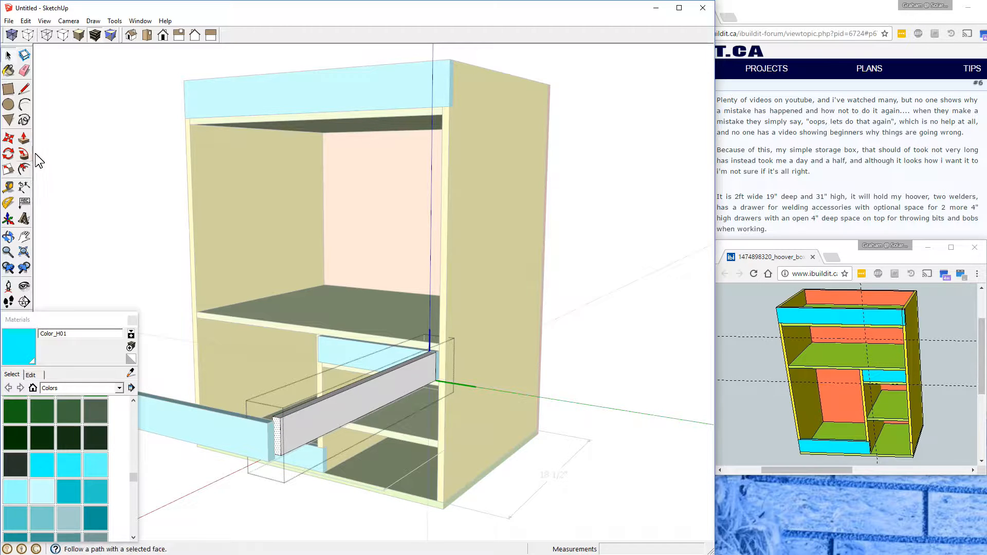
{"action": "left_click", "coordinate": [24, 138]}
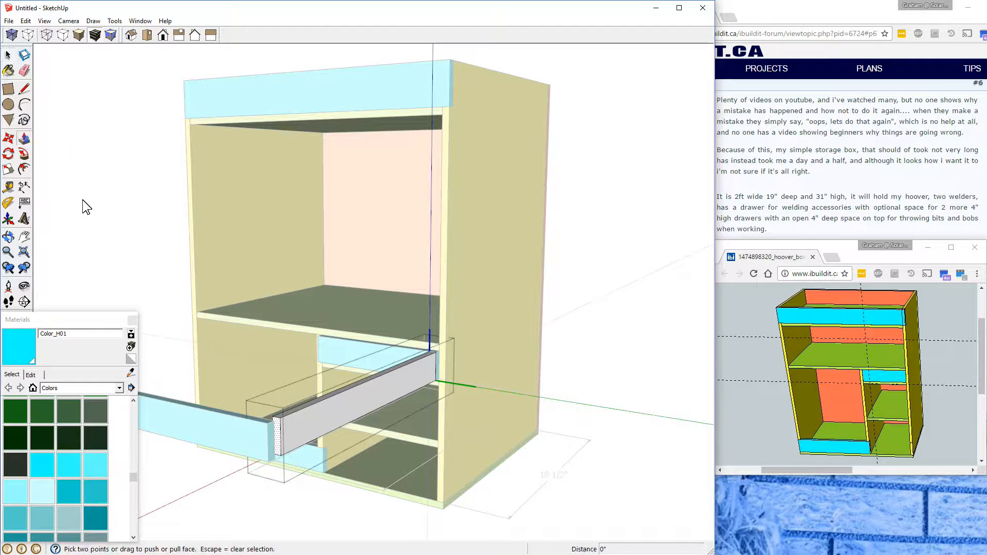
{"action": "left_click", "coordinate": [280, 420]}
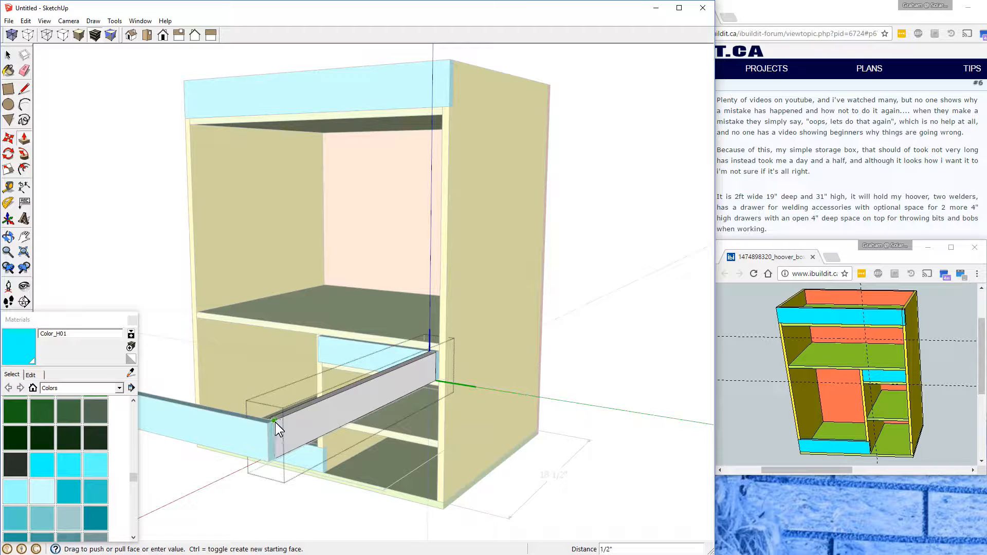
{"action": "left_click", "coordinate": [273, 422]}
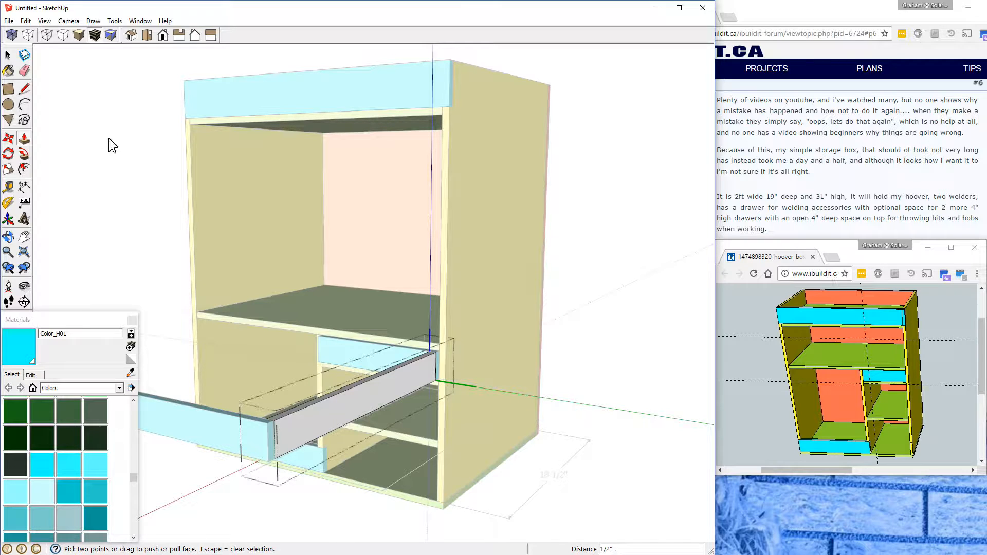
{"action": "left_click", "coordinate": [8, 55]}
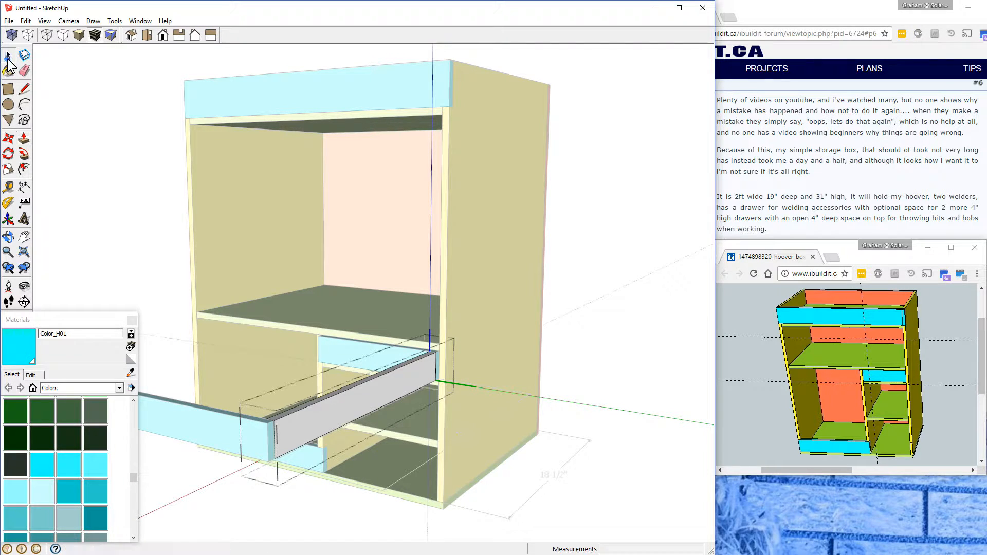
{"action": "left_click", "coordinate": [592, 390]}
Step: Copy the drawer side 9.5" across to the opposite end of the drawer front
{"action": "middle_click_drag", "start_coordinate": [280, 408], "coordinate": [467, 481]}
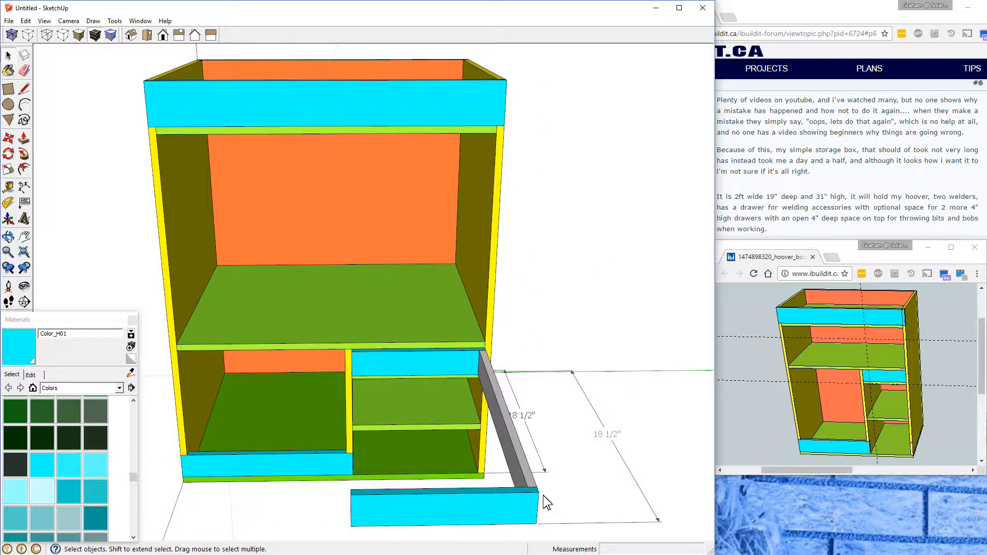
{"action": "left_click", "coordinate": [528, 478]}
{"action": "left_click", "coordinate": [8, 138]}
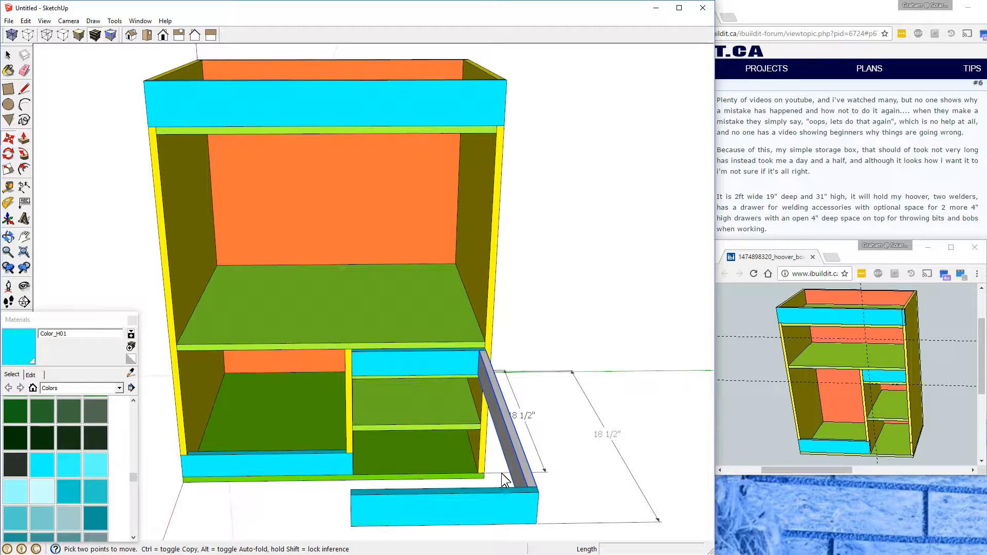
{"action": "left_click", "coordinate": [536, 485]}
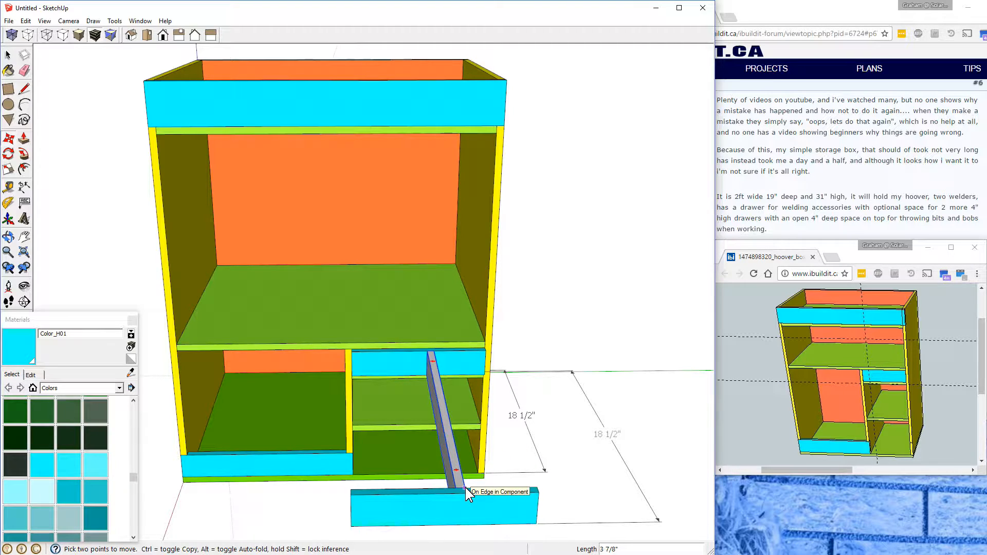
{"action": "key", "text": "ctrl"}
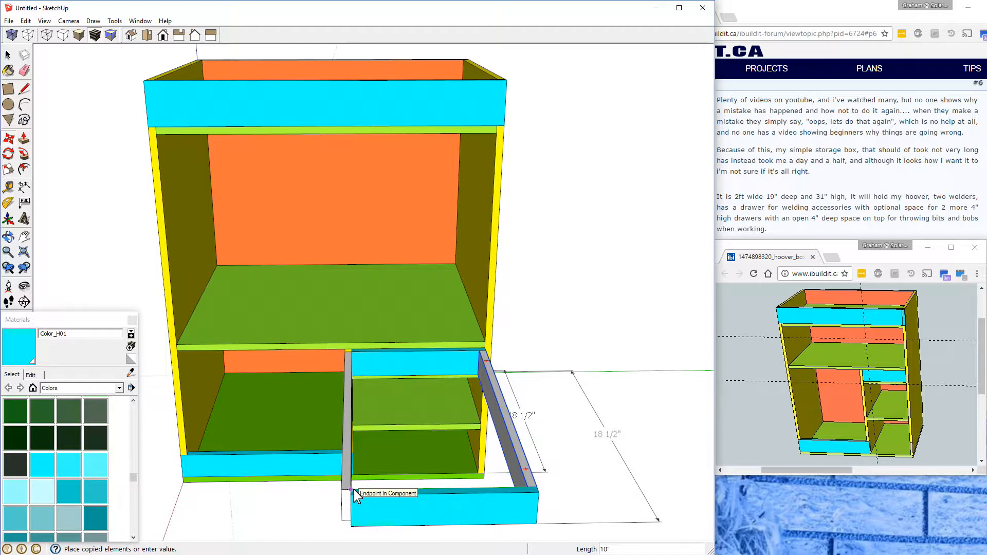
{"action": "left_click", "coordinate": [353, 490]}
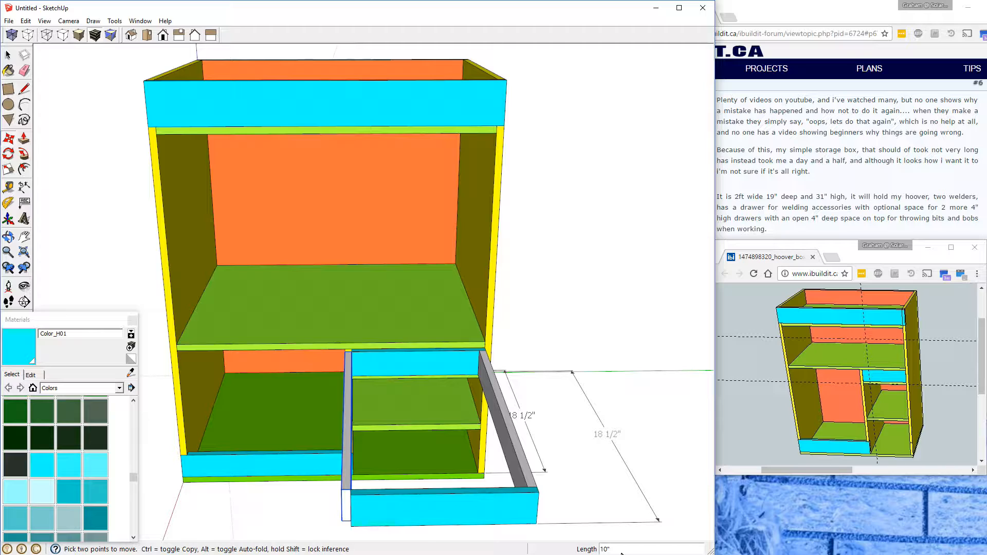
{"action": "type", "text": "9.5"}
{"action": "key", "text": "Return"}
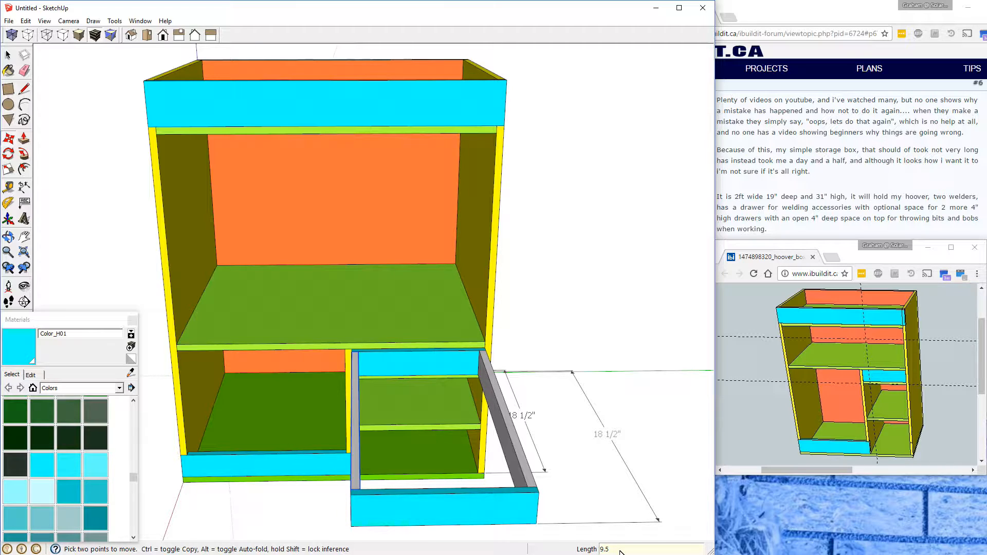
{"action": "right_click", "coordinate": [356, 397]}
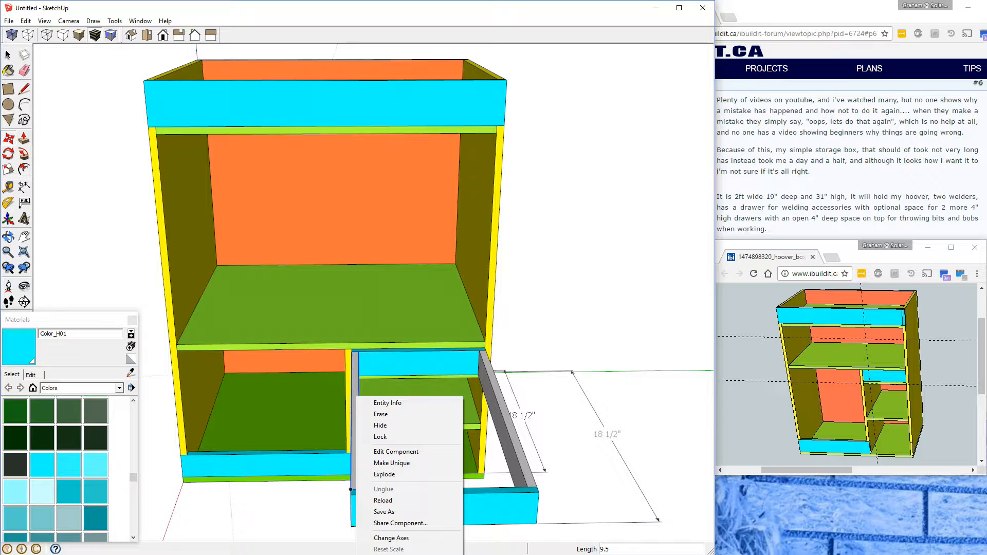
{"action": "key", "text": "Escape"}
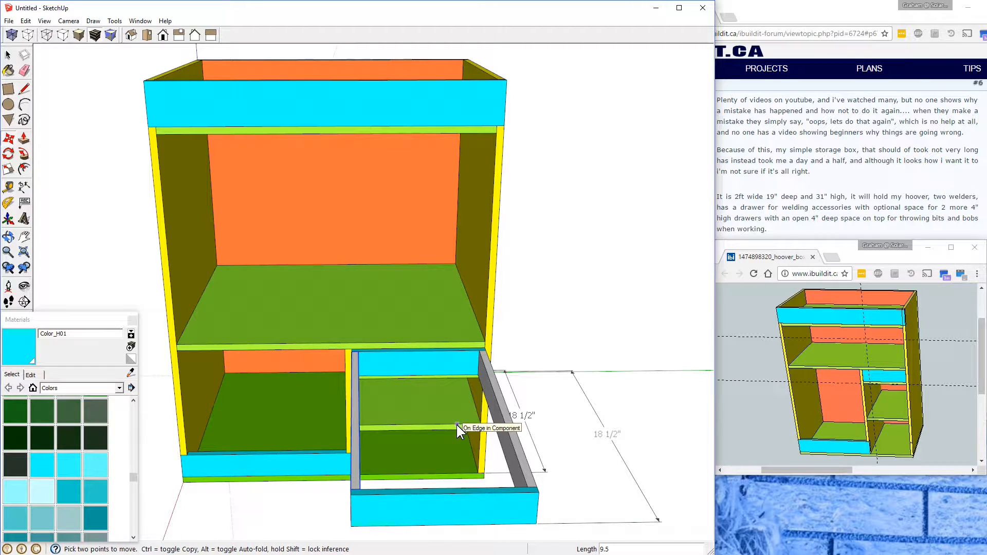
{"action": "key", "text": "space"}
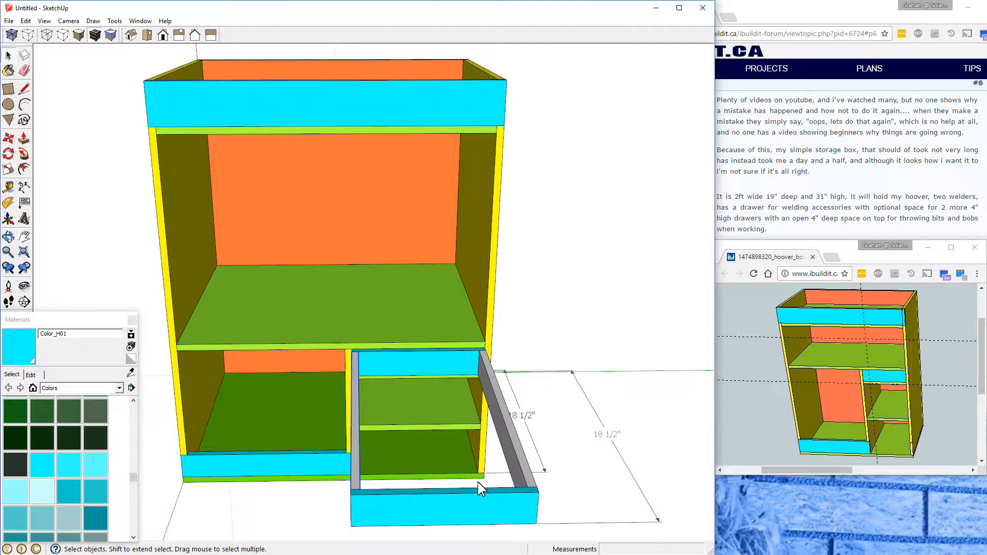
Step: Delete the two 18 1/2" depth dimensions beside the cabinet and the drawer
{"action": "left_click", "coordinate": [613, 442]}
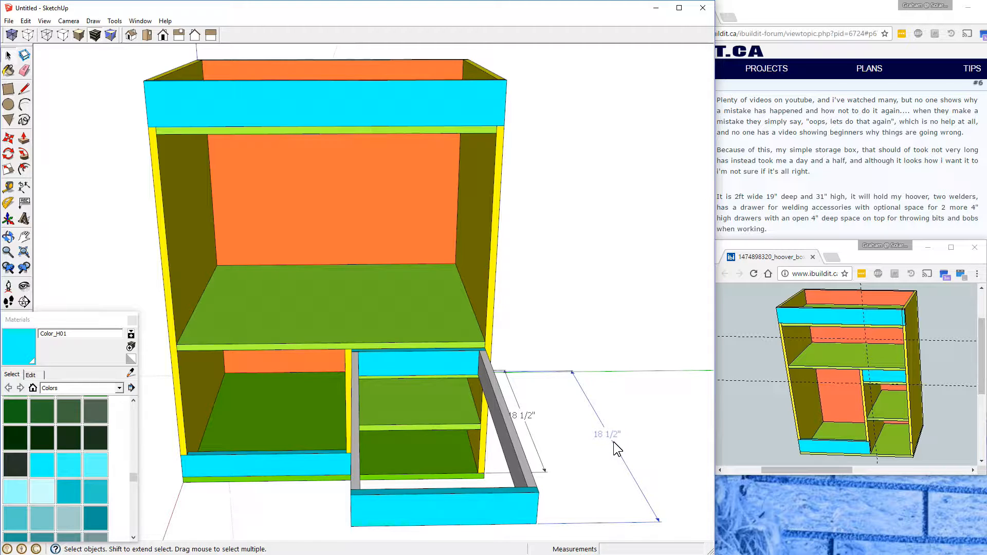
{"action": "key", "text": "Delete"}
{"action": "left_click", "coordinate": [518, 411]}
{"action": "key", "text": "Delete"}
Step: Edit the drawer front component and push its bottom face up .25"
{"action": "middle_click_drag", "start_coordinate": [551, 453], "coordinate": [474, 252]}
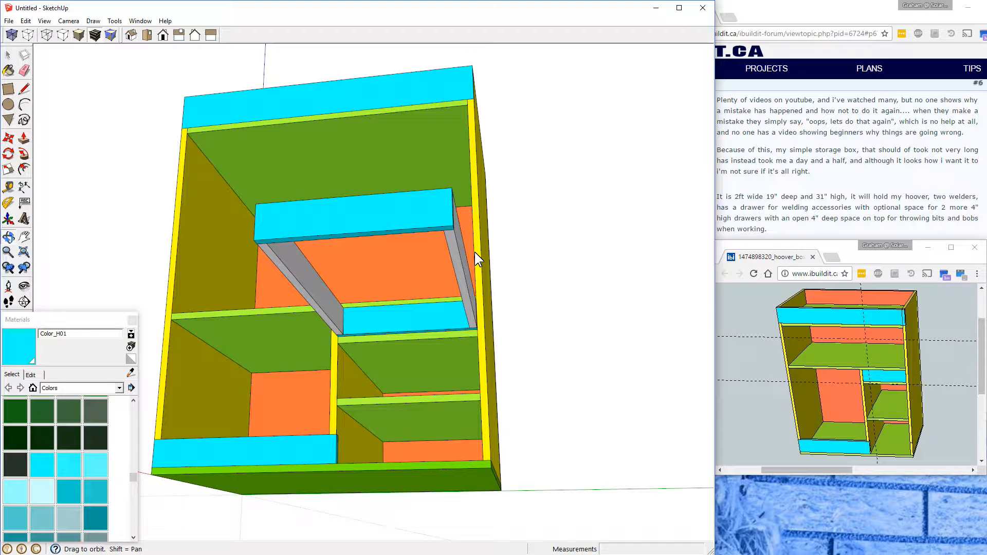
{"action": "middle_click_drag", "start_coordinate": [474, 252], "coordinate": [461, 223]}
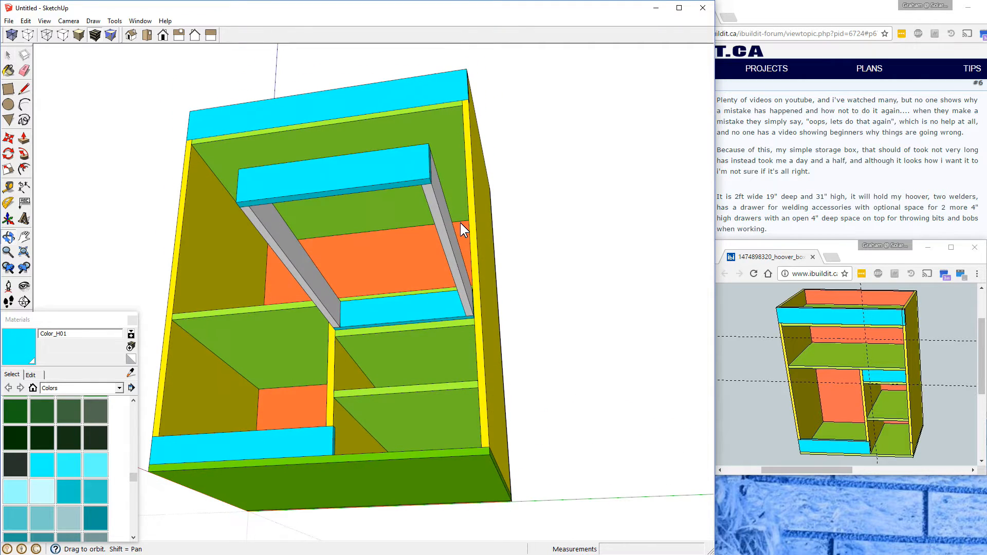
{"action": "double_click", "coordinate": [381, 190]}
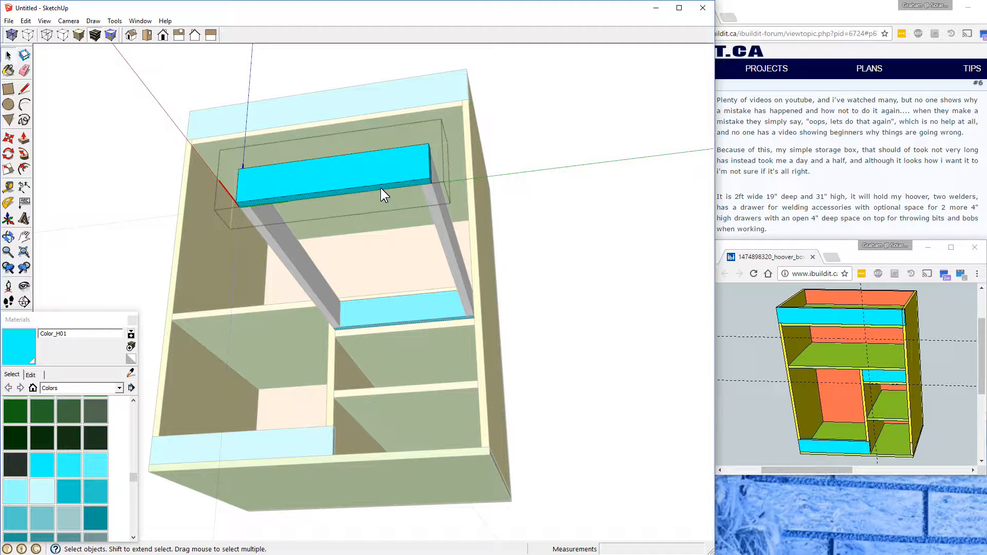
{"action": "left_click", "coordinate": [26, 140]}
{"action": "left_click_drag", "start_coordinate": [333, 191], "coordinate": [337, 184]}
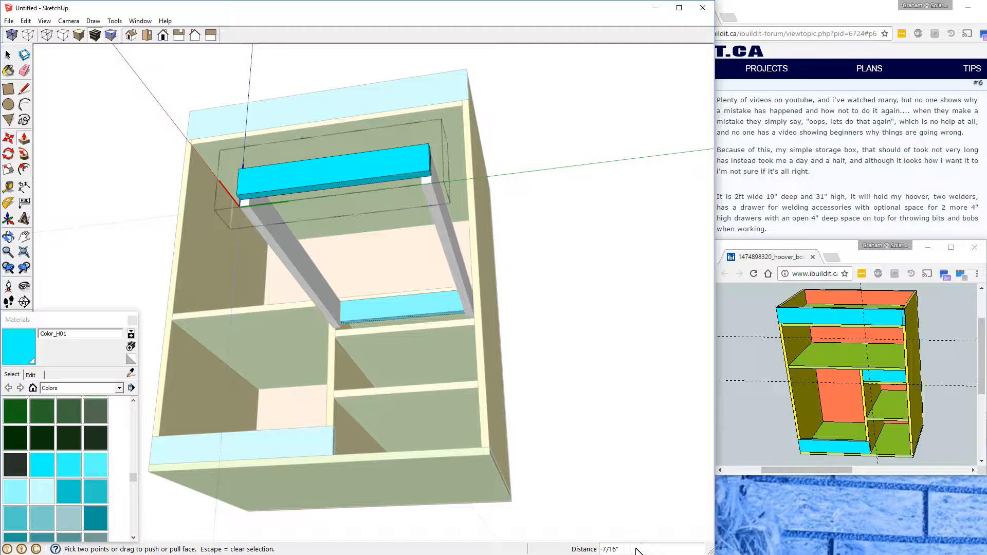
{"action": "type", "text": ".25"}
{"action": "key", "text": "Return"}
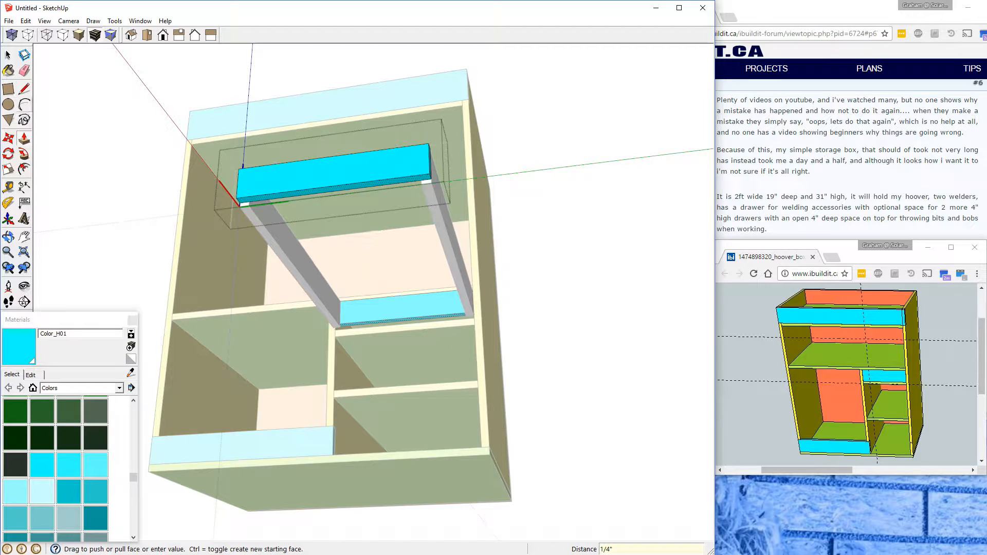
Step: Edit the drawer side component and push its bottom face up 1/4", level with the drawer front's underside
{"action": "left_click", "coordinate": [7, 55]}
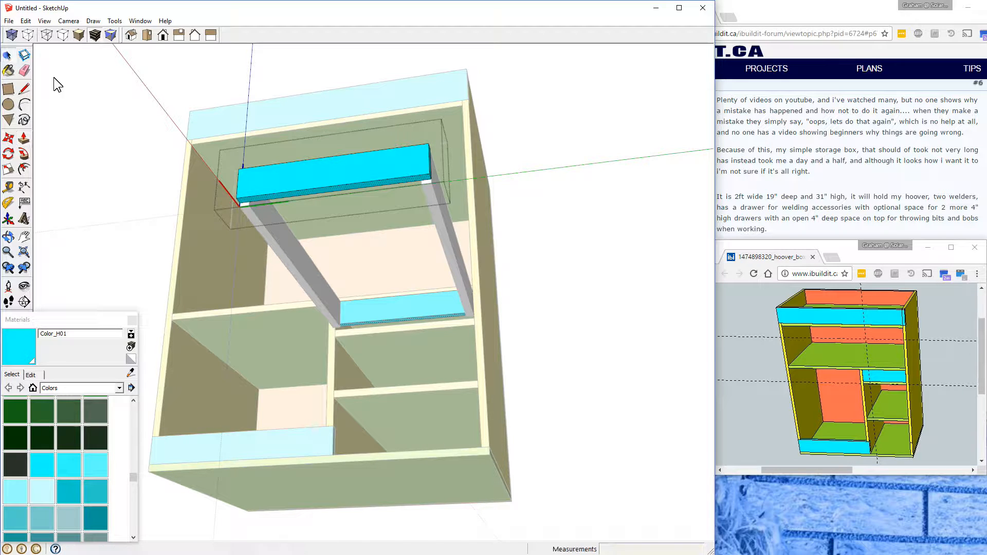
{"action": "left_click", "coordinate": [450, 254]}
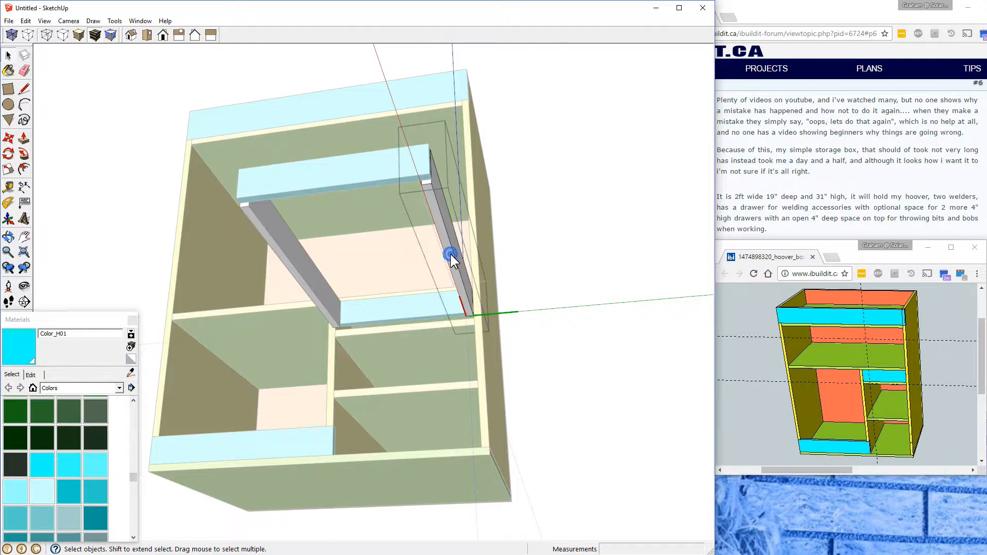
{"action": "left_click", "coordinate": [450, 254]}
{"action": "left_click", "coordinate": [24, 137]}
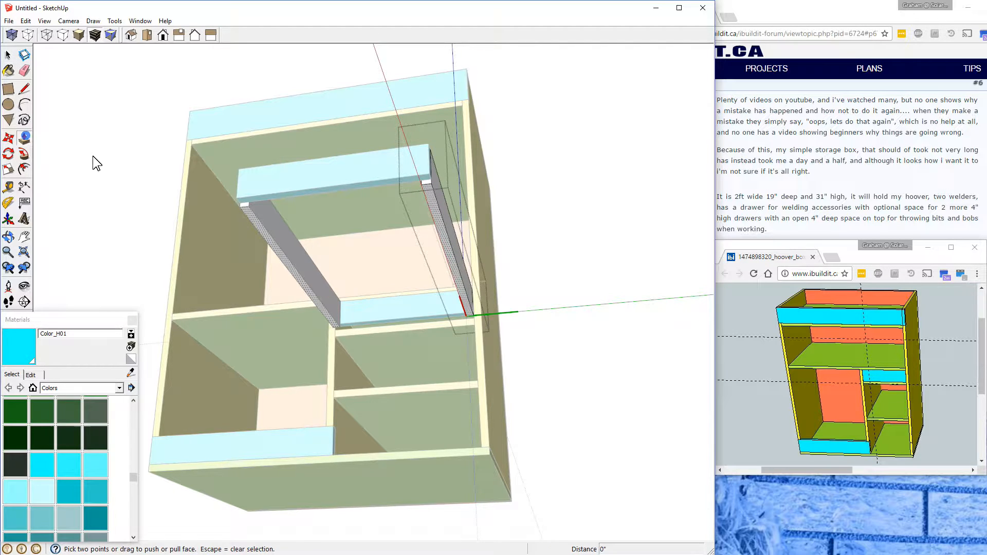
{"action": "left_click", "coordinate": [445, 245]}
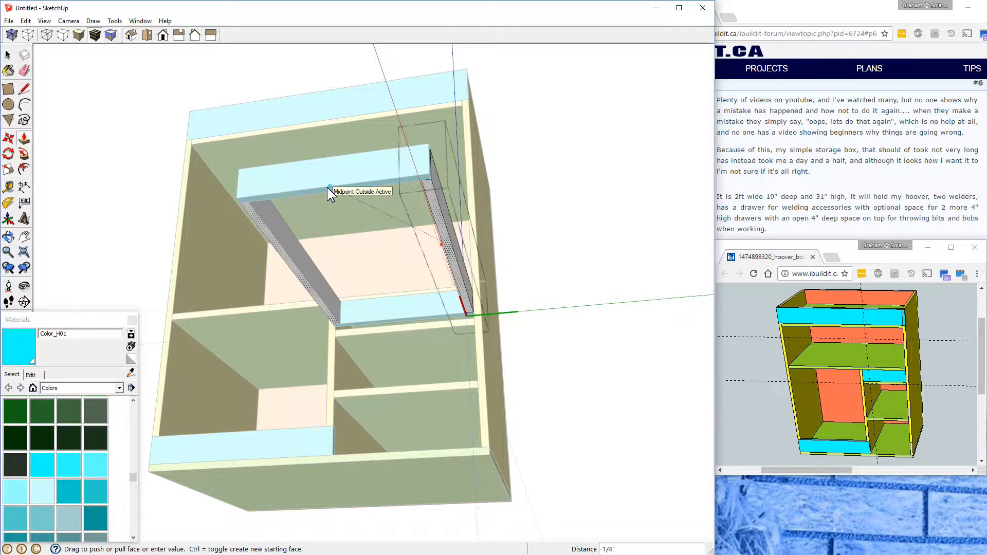
{"action": "left_click", "coordinate": [353, 186]}
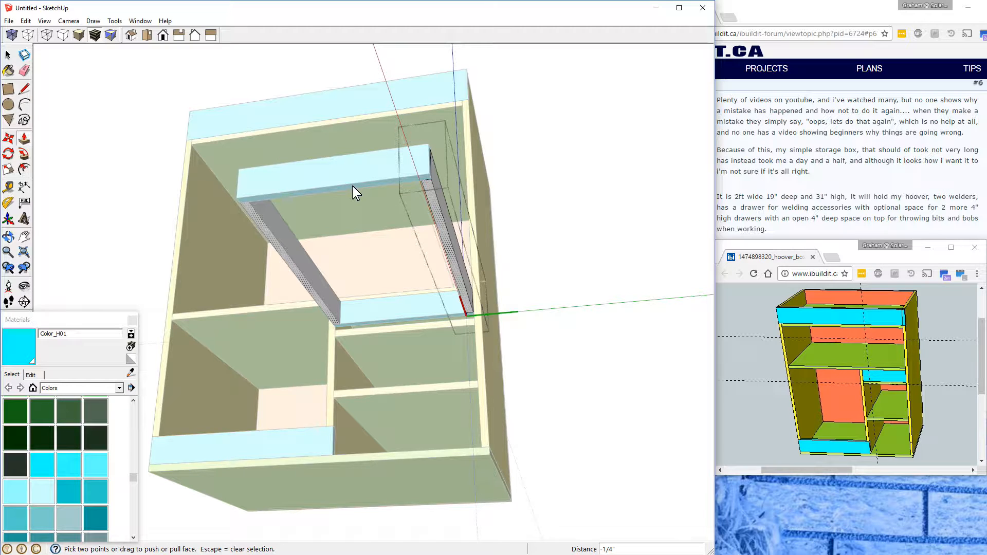
{"action": "left_click", "coordinate": [10, 58]}
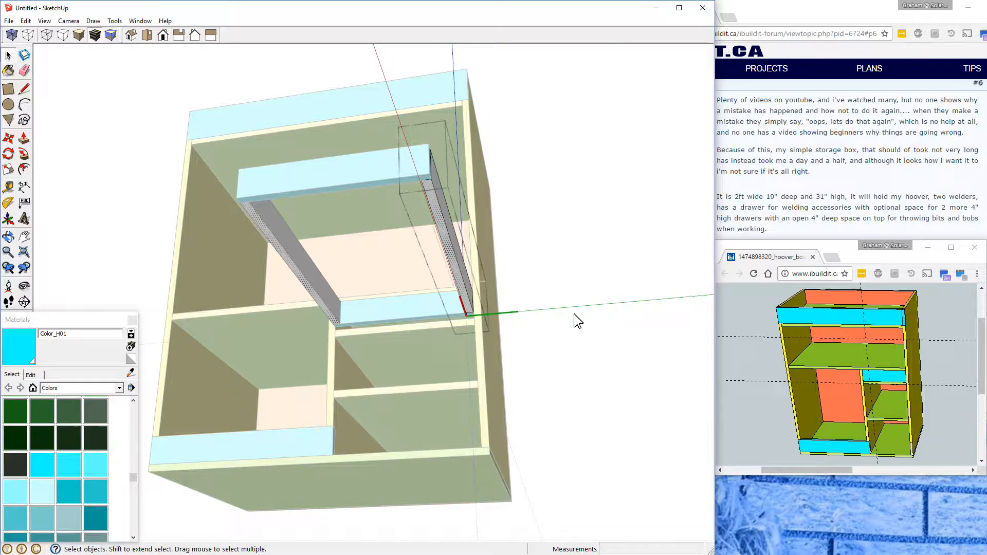
{"action": "left_click", "coordinate": [573, 314]}
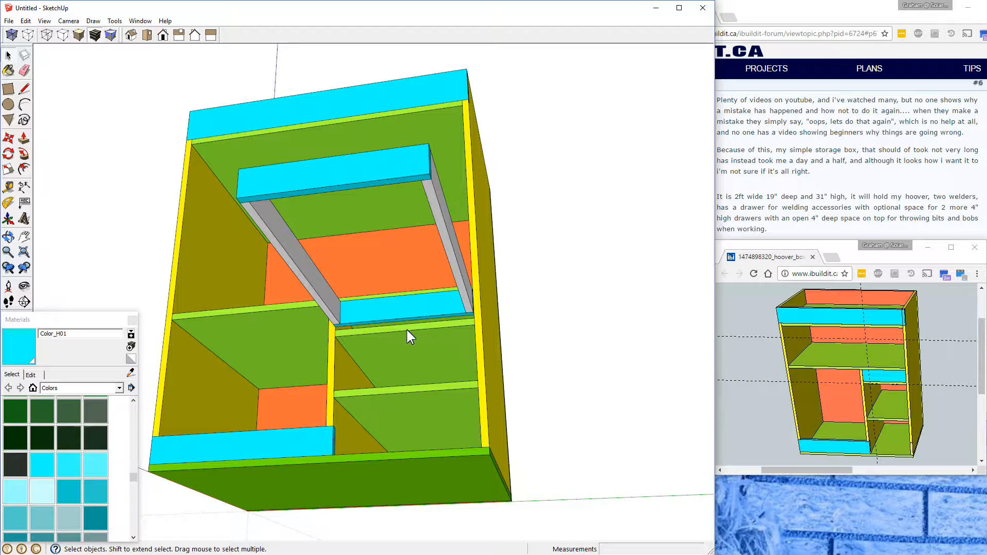
Step: Draw an 18 1/2" by 10" bottom panel across the drawer's underside and give it a 1/4" thickness
{"action": "left_click", "coordinate": [8, 88]}
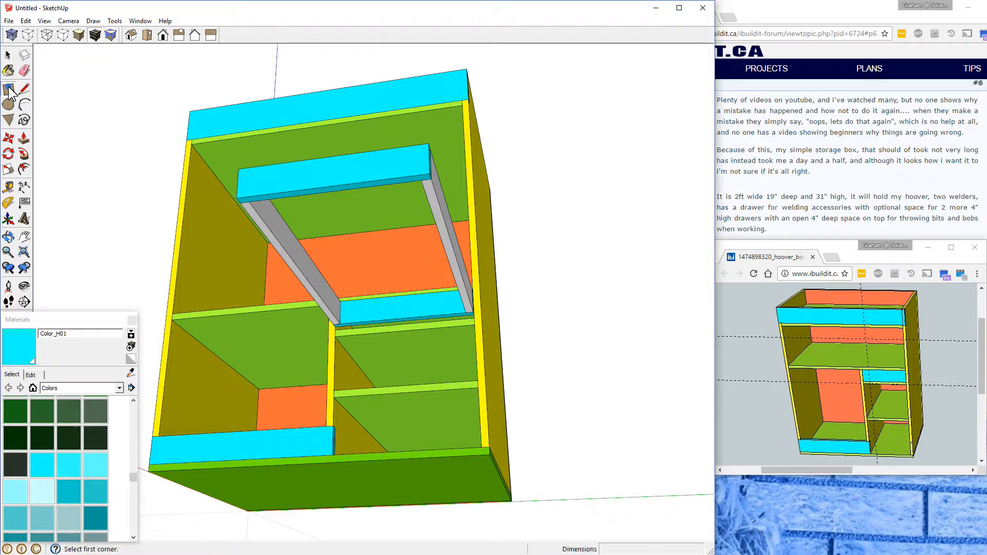
{"action": "left_click", "coordinate": [334, 330]}
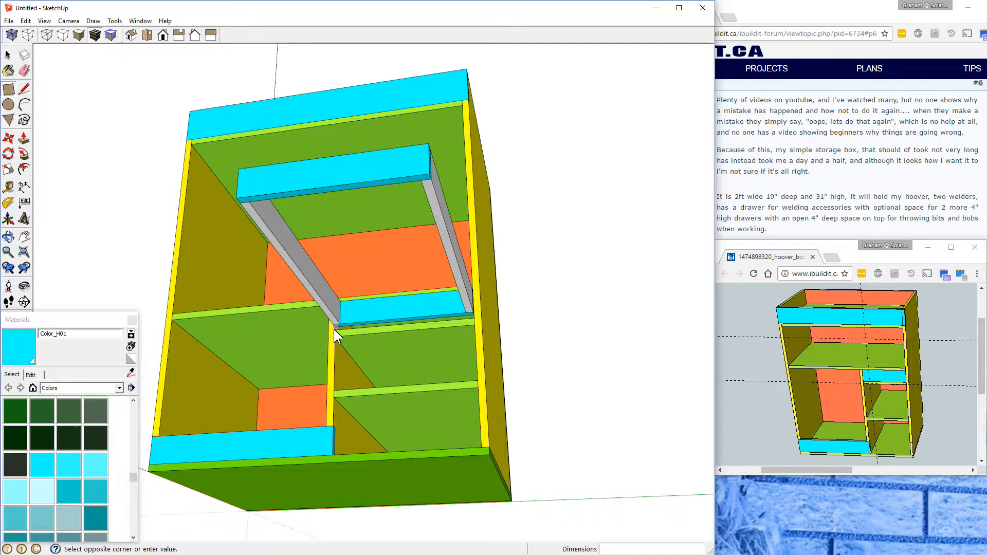
{"action": "left_click", "coordinate": [431, 176]}
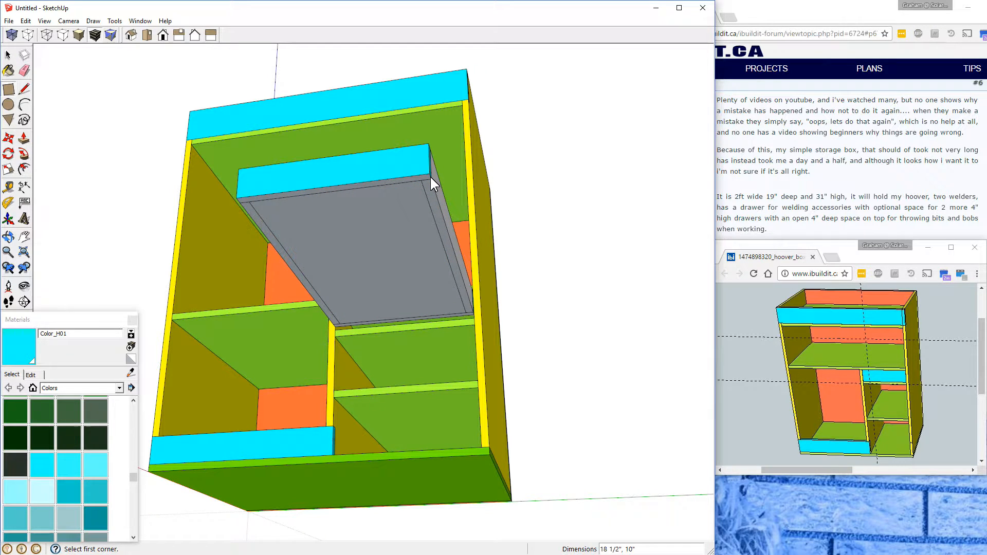
{"action": "left_click", "coordinate": [24, 139]}
{"action": "left_click", "coordinate": [363, 214]}
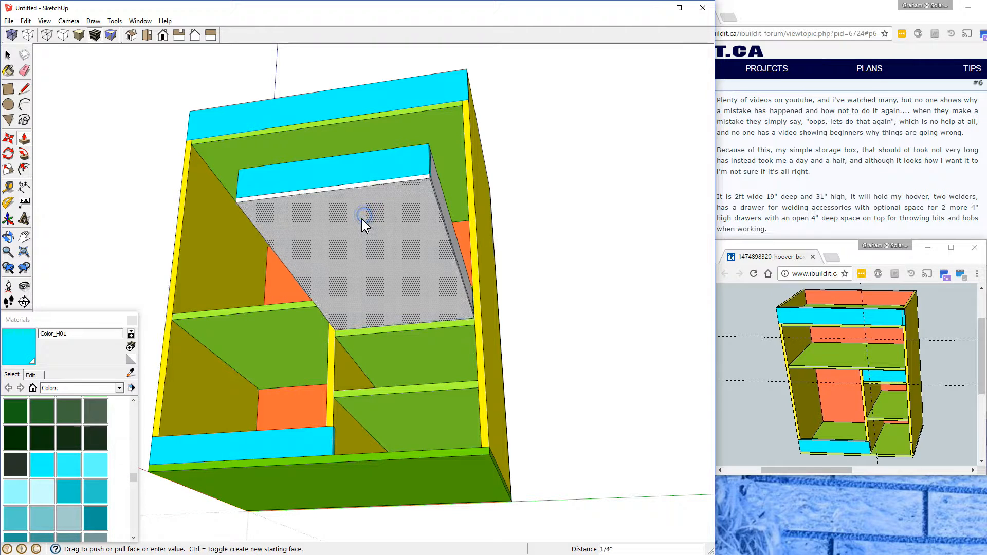
{"action": "left_click", "coordinate": [360, 225]}
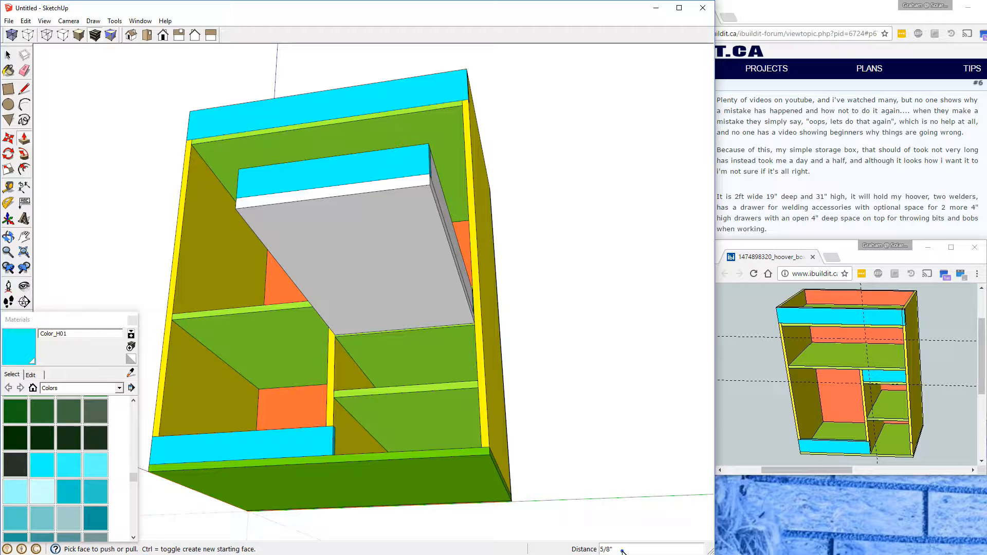
{"action": "type", "text": ".25"}
{"action": "key", "text": "Return"}
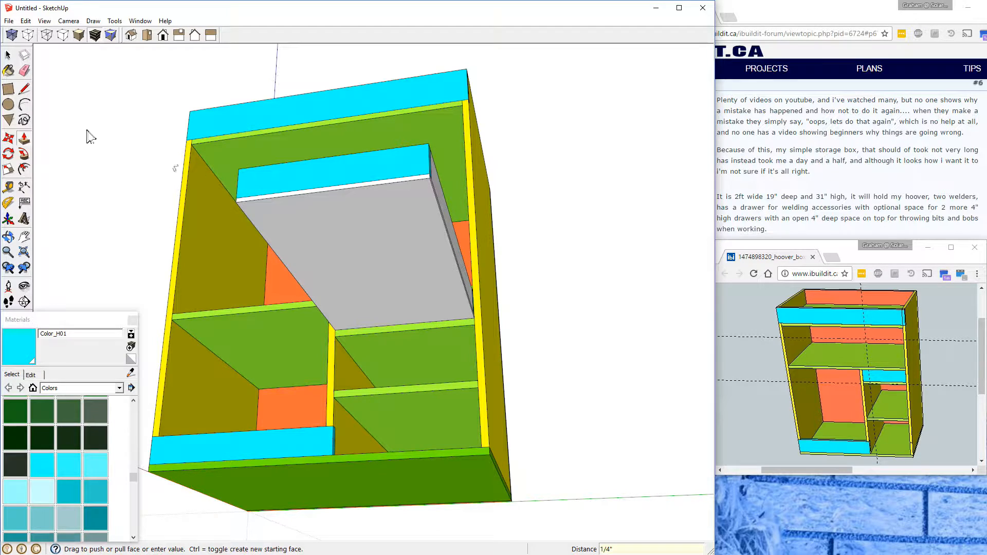
Step: Select the whole drawer bottom panel and make it a component
{"action": "left_click", "coordinate": [8, 53]}
{"action": "left_click", "coordinate": [383, 221]}
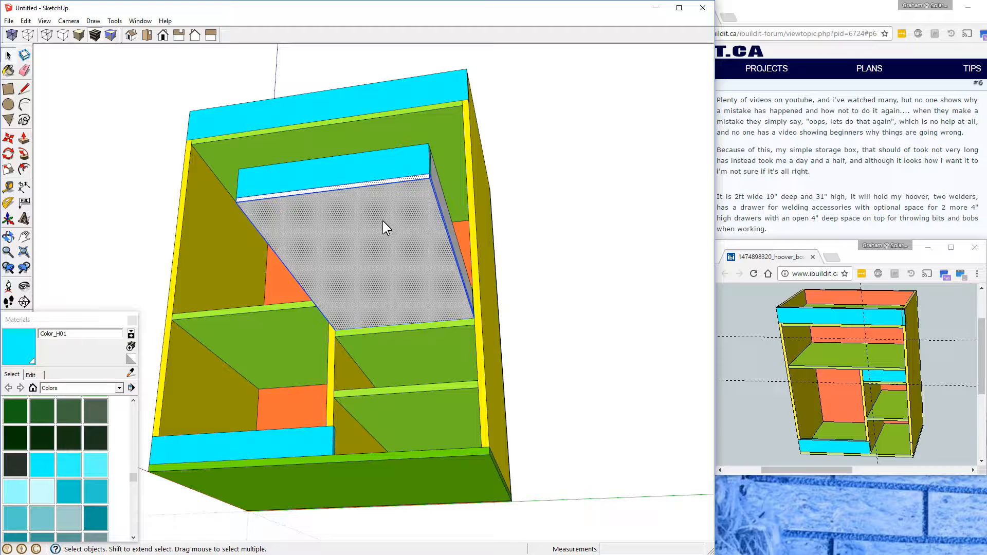
{"action": "key", "text": "g"}
{"action": "left_click", "coordinate": [653, 397]}
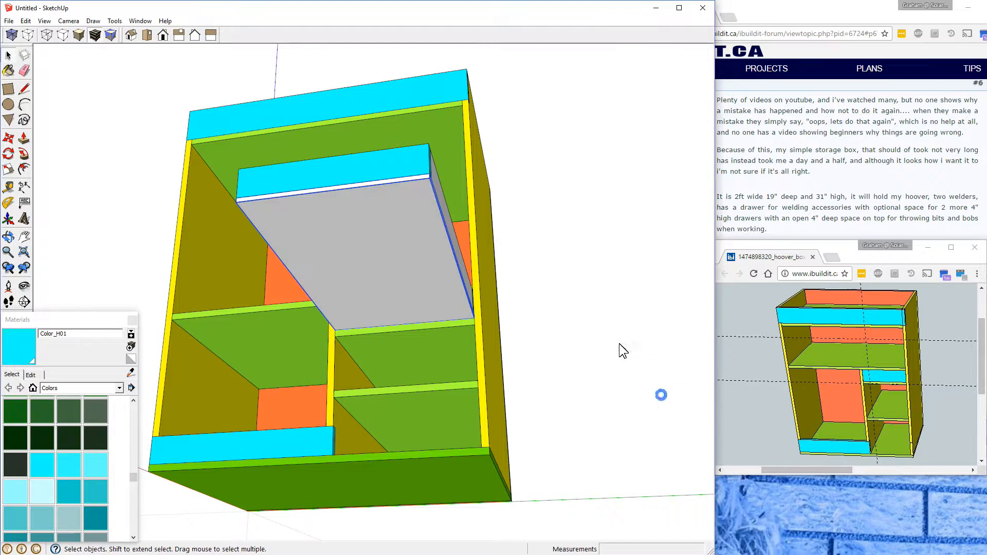
{"action": "left_click", "coordinate": [618, 199]}
Step: Edit the drawer bottom component and push its front edge face back .25" from the drawer front
{"action": "middle_click_drag", "start_coordinate": [590, 167], "coordinate": [662, 395]}
{"action": "mouse_move", "coordinate": [627, 291]}
{"action": "middle_mouse_down"}
{"action": "mouse_move", "coordinate": [453, 239]}
{"action": "mouse_move", "coordinate": [626, 260]}
{"action": "mouse_move", "coordinate": [755, 262]}
{"action": "mouse_move", "coordinate": [543, 254]}
{"action": "middle_mouse_up"}
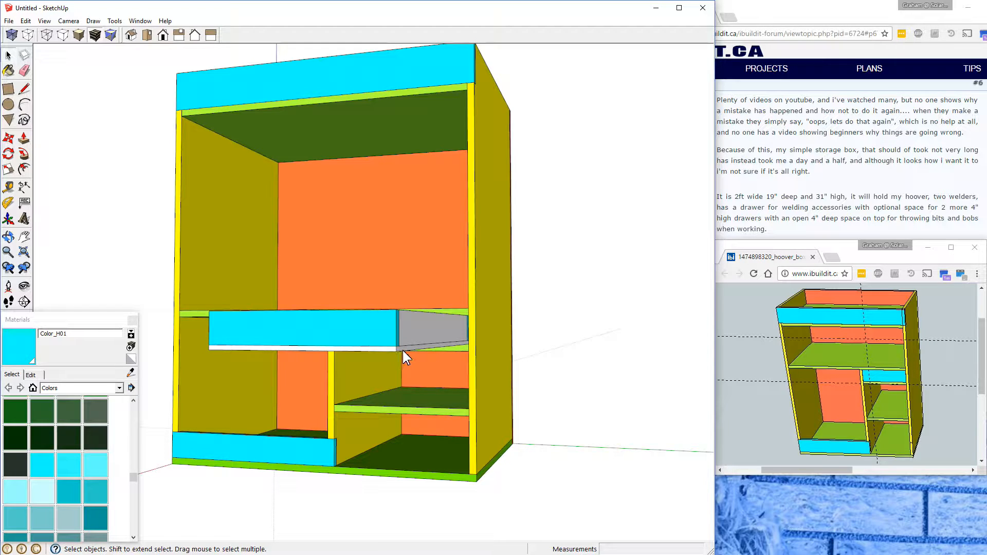
{"action": "middle_click_drag", "start_coordinate": [498, 382], "coordinate": [297, 354]}
{"action": "scroll", "coordinate": [297, 355], "scroll_direction": "up", "scroll_amount": 3}
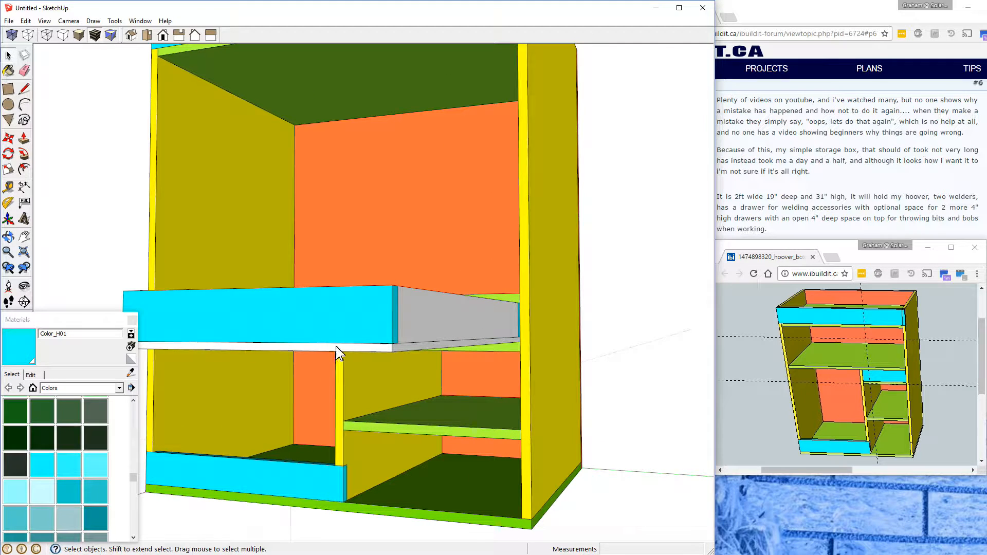
{"action": "double_click", "coordinate": [345, 347]}
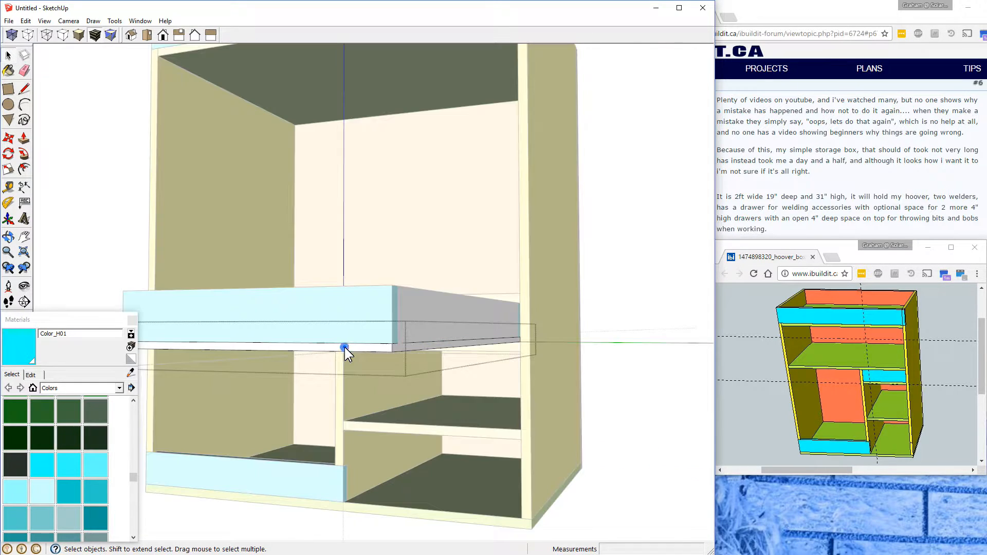
{"action": "left_click", "coordinate": [345, 347]}
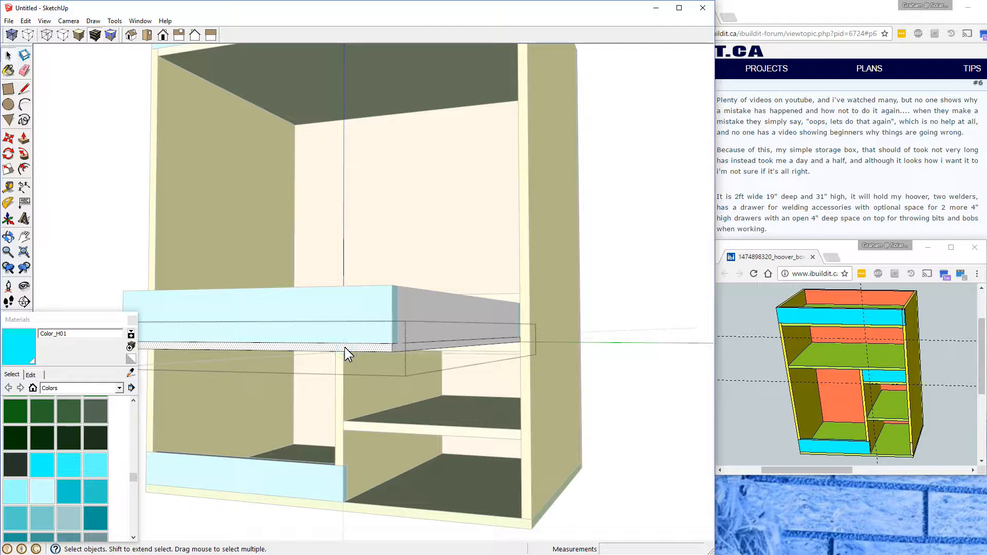
{"action": "key", "text": "p"}
{"action": "left_click_drag", "start_coordinate": [349, 347], "coordinate": [381, 345]}
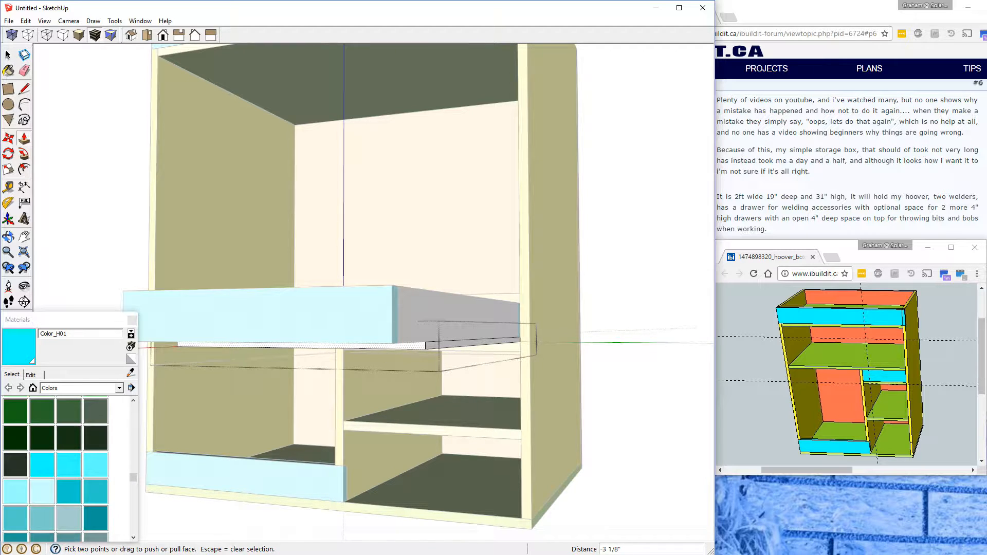
{"action": "type", "text": ".25"}
{"action": "key", "text": "Return"}
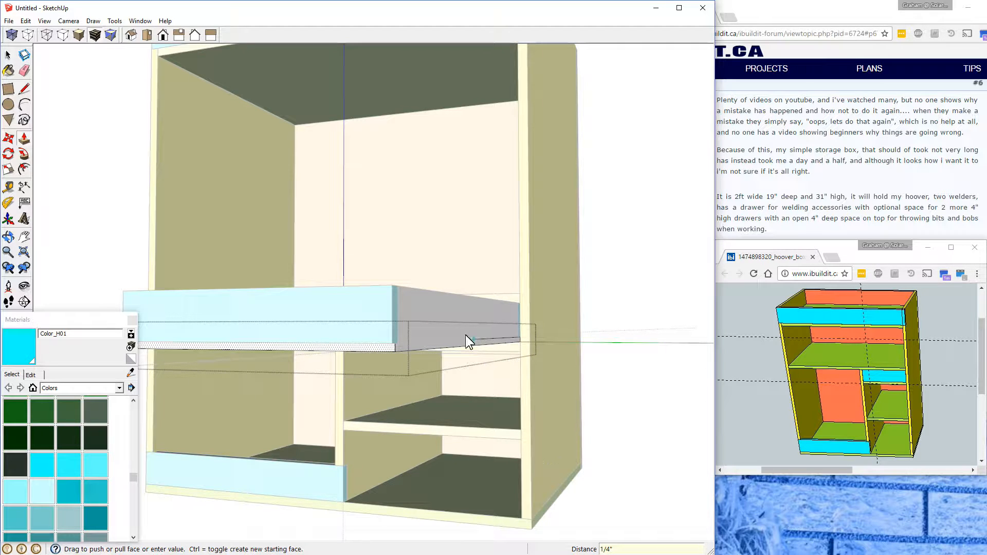
Step: Push the drawer bottom's edge face on the outer cabinet side inward .25"
{"action": "key", "text": "space"}
{"action": "left_click", "coordinate": [435, 347]}
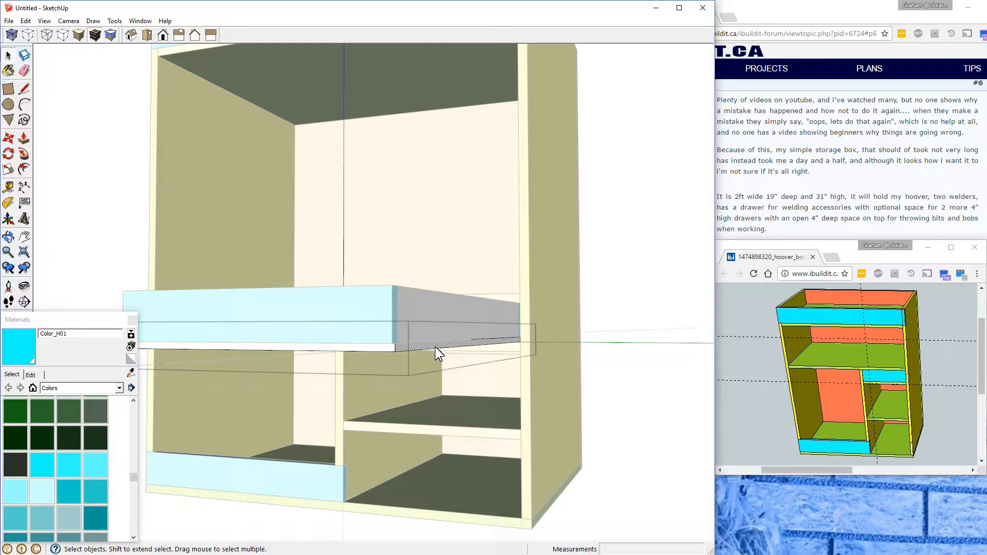
{"action": "key", "text": "p"}
{"action": "left_click_drag", "start_coordinate": [435, 347], "coordinate": [419, 346]}
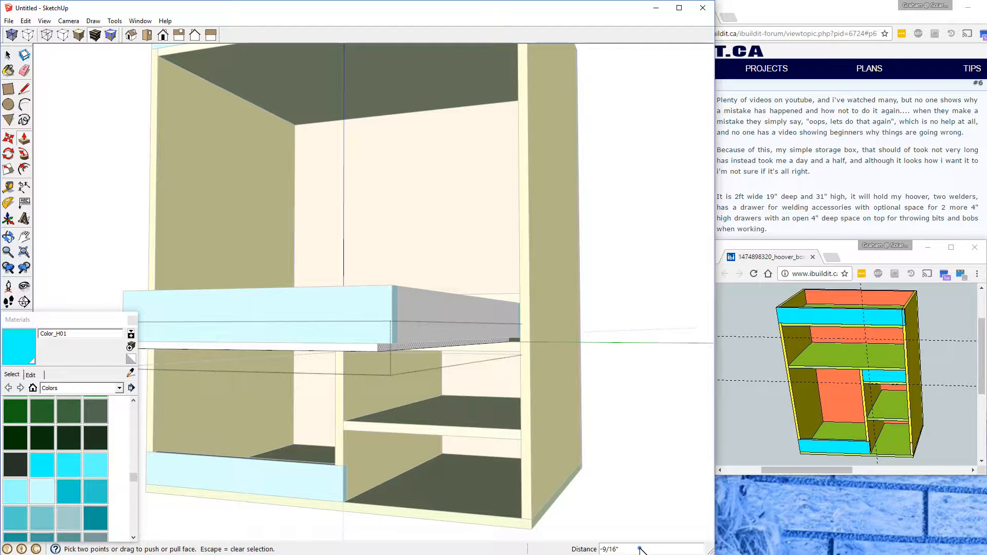
{"action": "type", "text": ".25"}
{"action": "key", "text": "Return"}
Step: Push the drawer bottom's opposite side edge face, nearest the divider, inward 1/4" and finish editing the component
{"action": "middle_click_drag", "start_coordinate": [272, 422], "coordinate": [429, 390]}
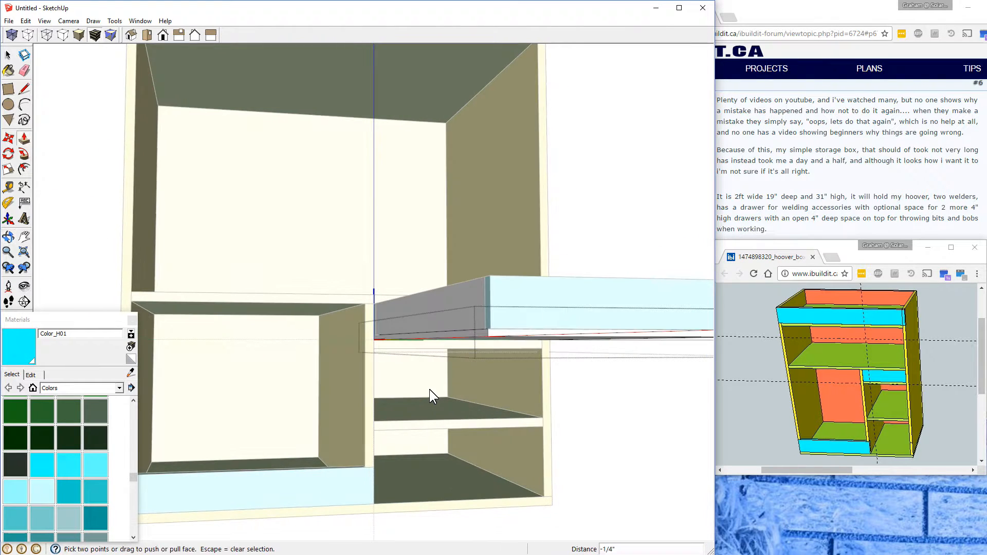
{"action": "left_click", "coordinate": [459, 334]}
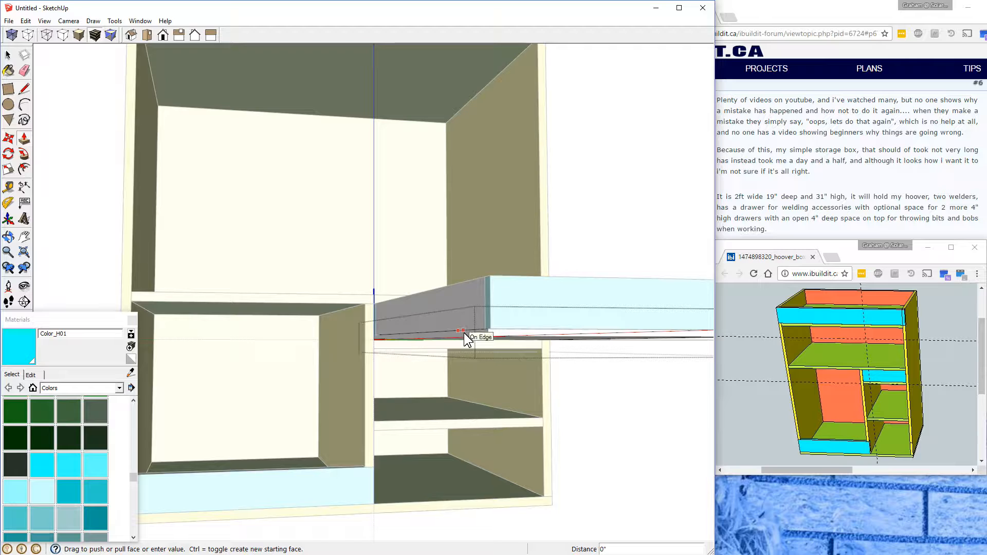
{"action": "key", "text": "space"}
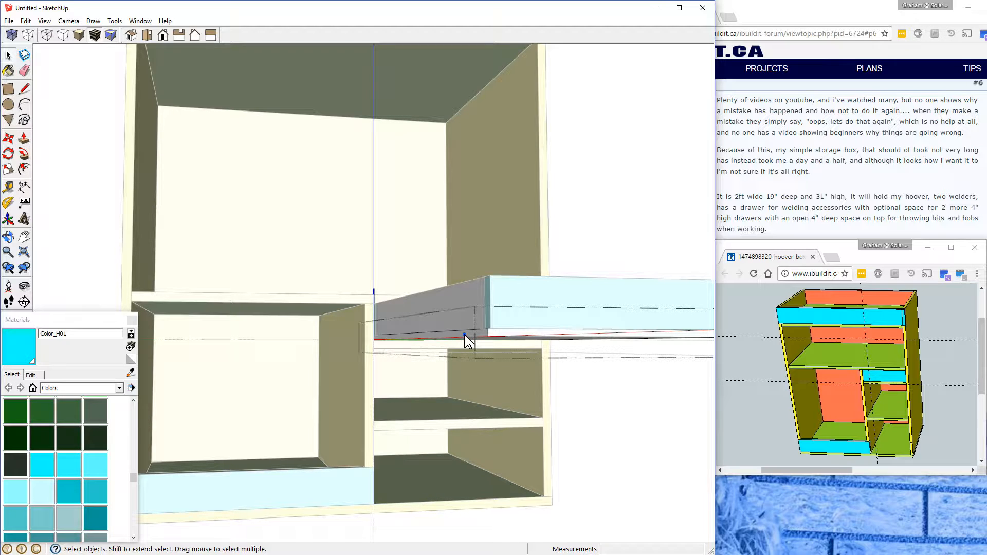
{"action": "key", "text": "p"}
{"action": "left_click", "coordinate": [464, 334]}
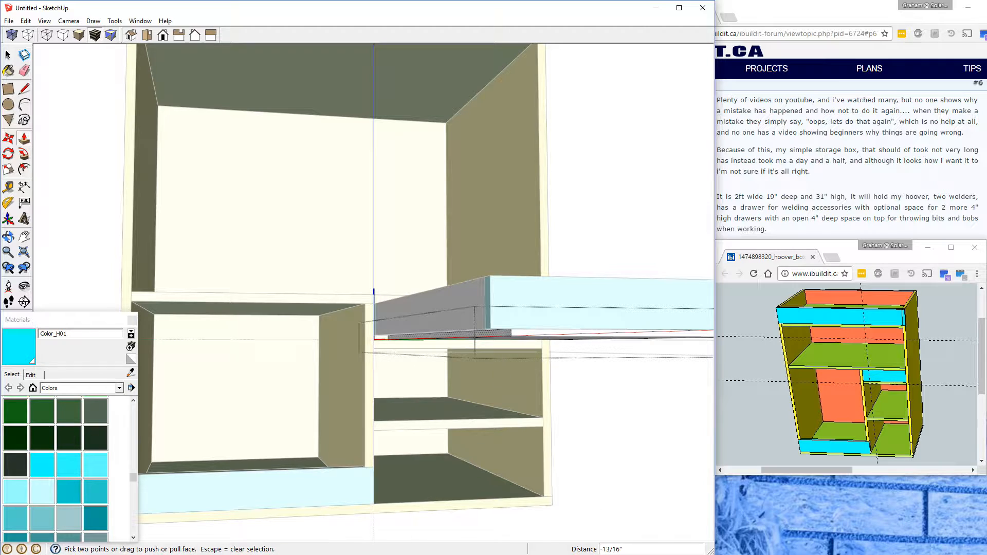
{"action": "type", "text": ".2"}
{"action": "key", "text": "Return"}
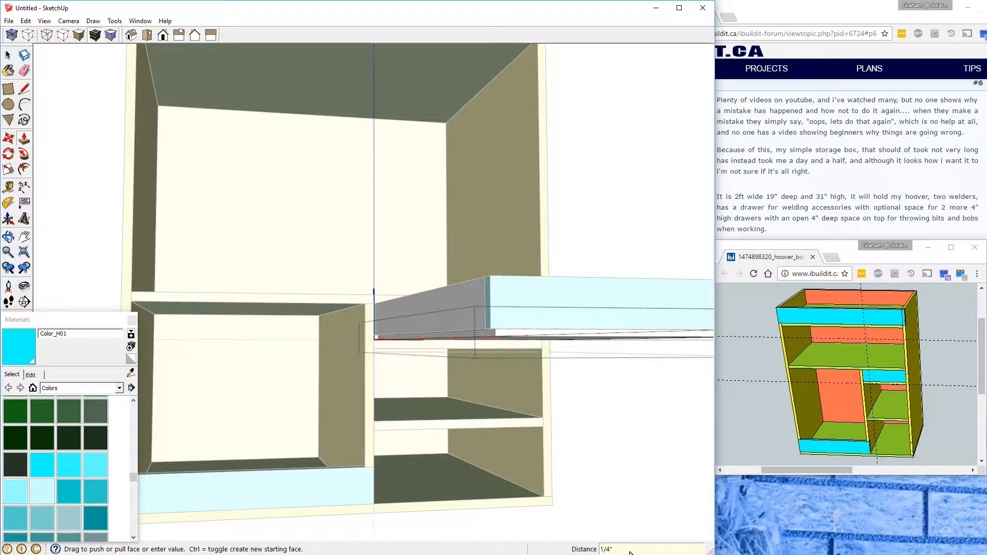
{"action": "key", "text": "space"}
{"action": "left_click", "coordinate": [589, 408]}
{"action": "middle_click_drag", "start_coordinate": [620, 380], "coordinate": [542, 368]}
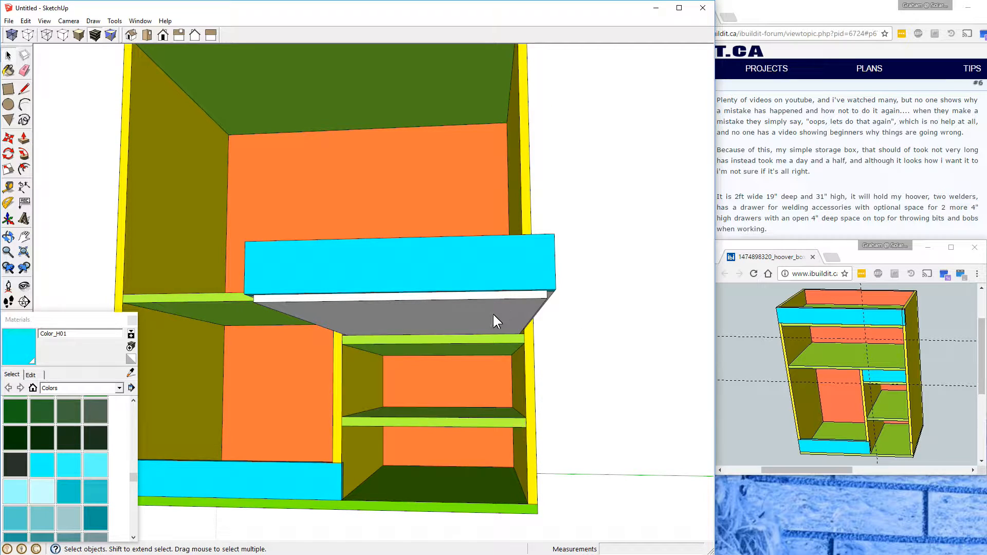
Step: Move the drawer bottom component straight up .5" so it sits inside the drawer, above the lower edges of the sides
{"action": "left_click", "coordinate": [487, 318]}
{"action": "left_click", "coordinate": [8, 138]}
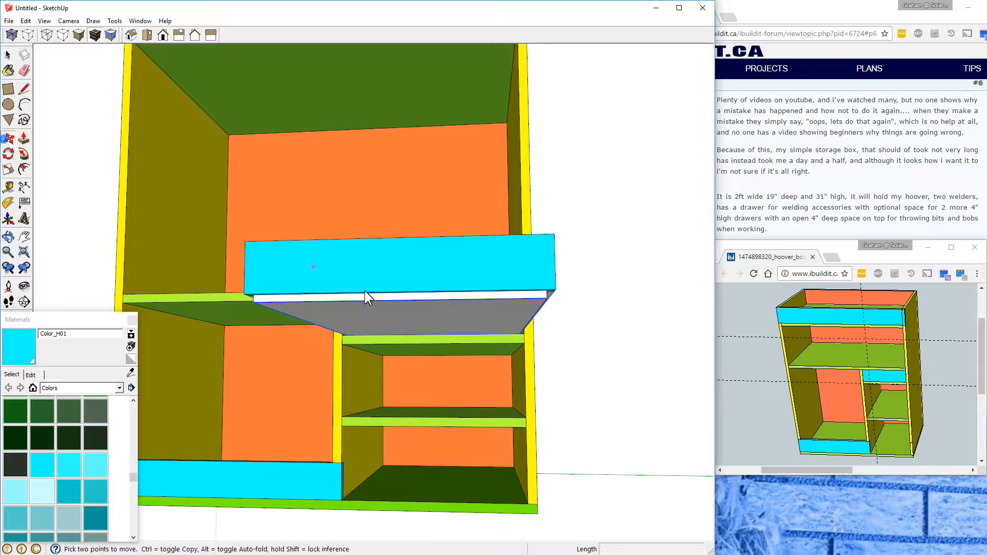
{"action": "left_click", "coordinate": [432, 322]}
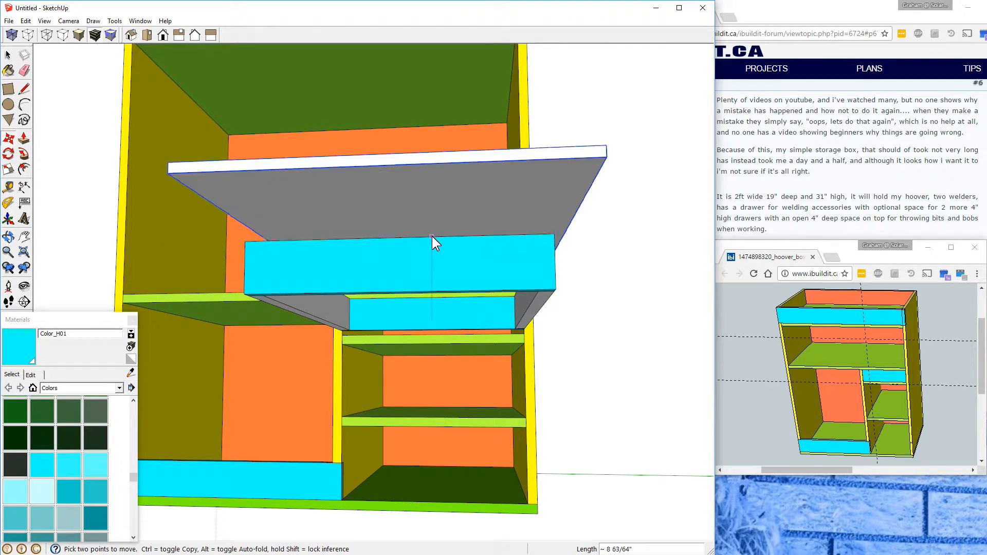
{"action": "left_click", "coordinate": [436, 198]}
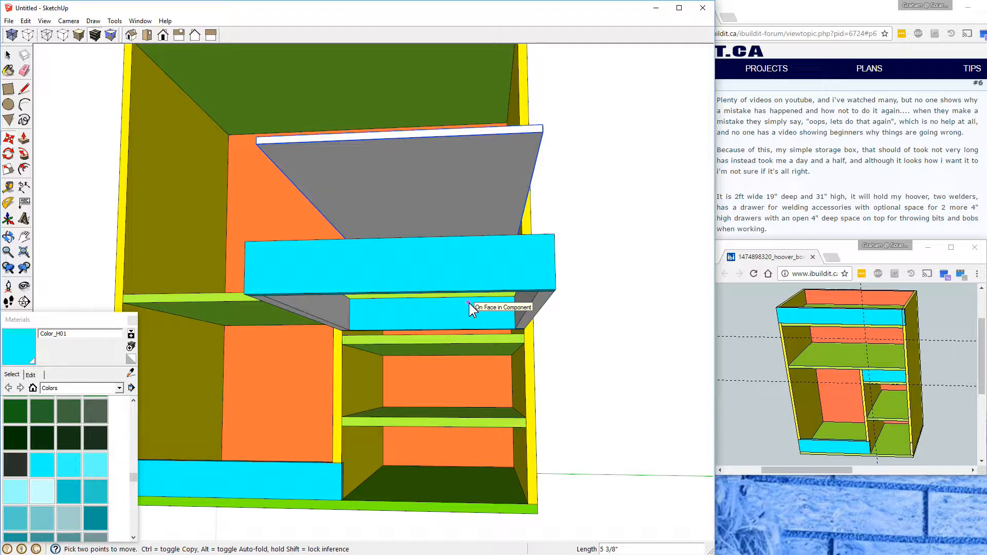
{"action": "type", "text": ".5"}
{"action": "key", "text": "Return"}
Step: Hide the blue front panel of the small drawer to expose the front ends of the sides and bottom
{"action": "middle_click_drag", "start_coordinate": [488, 361], "coordinate": [461, 339]}
{"action": "key", "text": "m"}
{"action": "left_click", "coordinate": [9, 55]}
{"action": "left_click", "coordinate": [525, 304]}
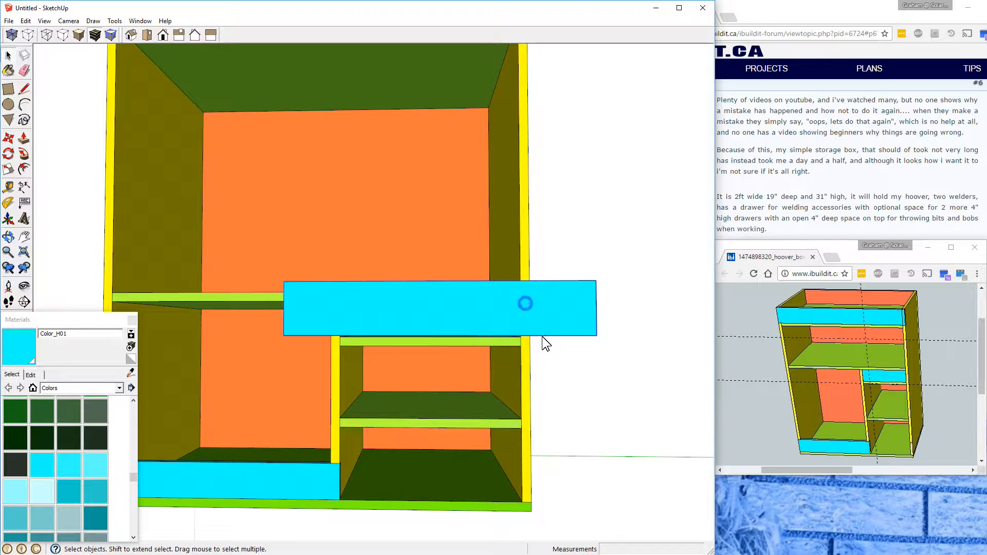
{"action": "right_click", "coordinate": [536, 314]}
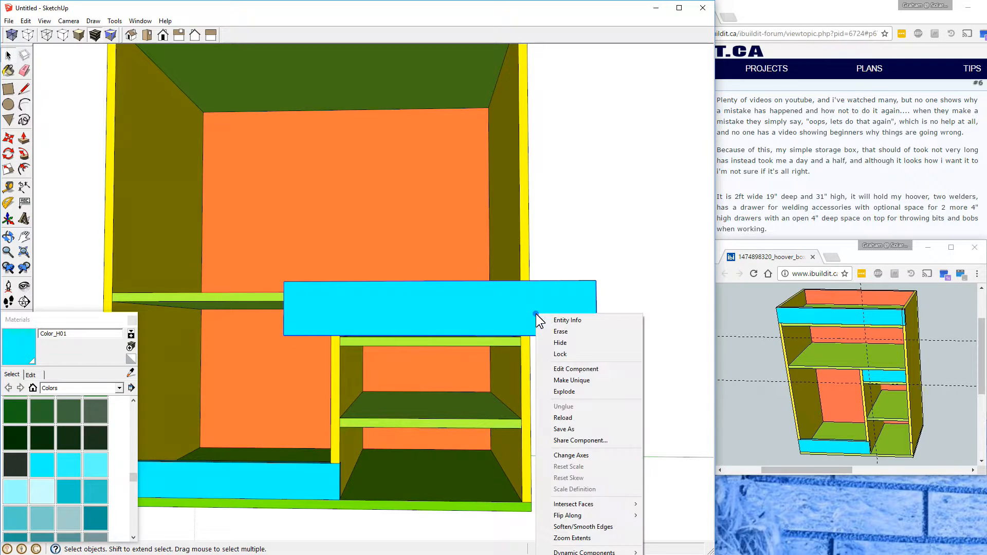
{"action": "left_click", "coordinate": [557, 345]}
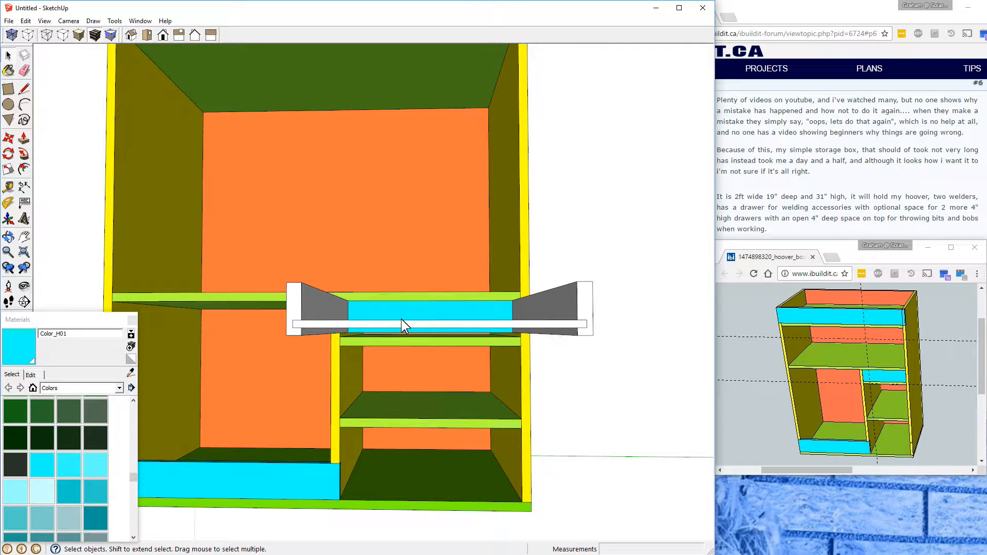
Step: Add a vertical guide on the front end of the outer drawer side, 1/4" in from its outer edge
{"action": "middle_click_drag", "start_coordinate": [599, 354], "coordinate": [576, 367]}
{"action": "scroll", "coordinate": [557, 322], "scroll_direction": "up", "scroll_amount": 3}
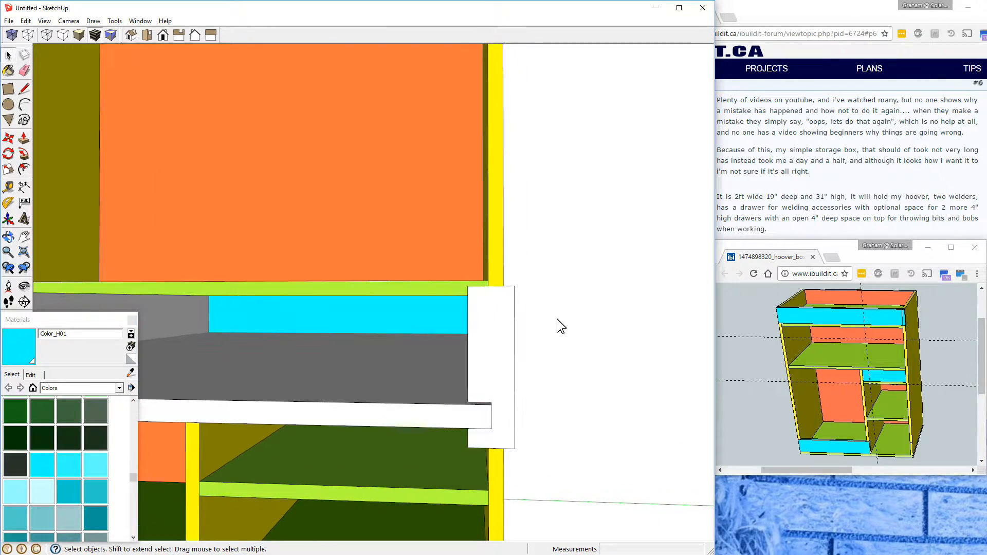
{"action": "middle_click_drag", "start_coordinate": [513, 390], "coordinate": [589, 505]}
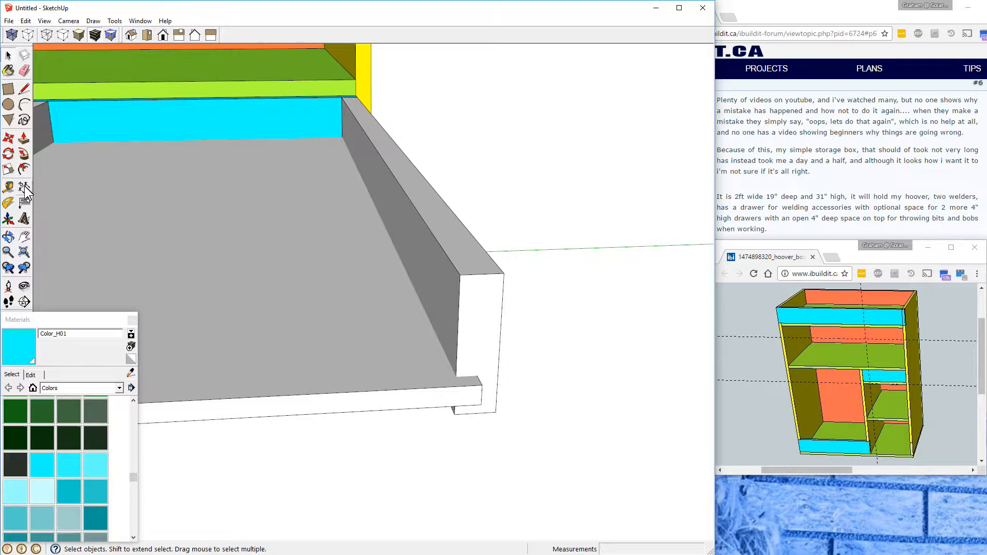
{"action": "left_click", "coordinate": [9, 188]}
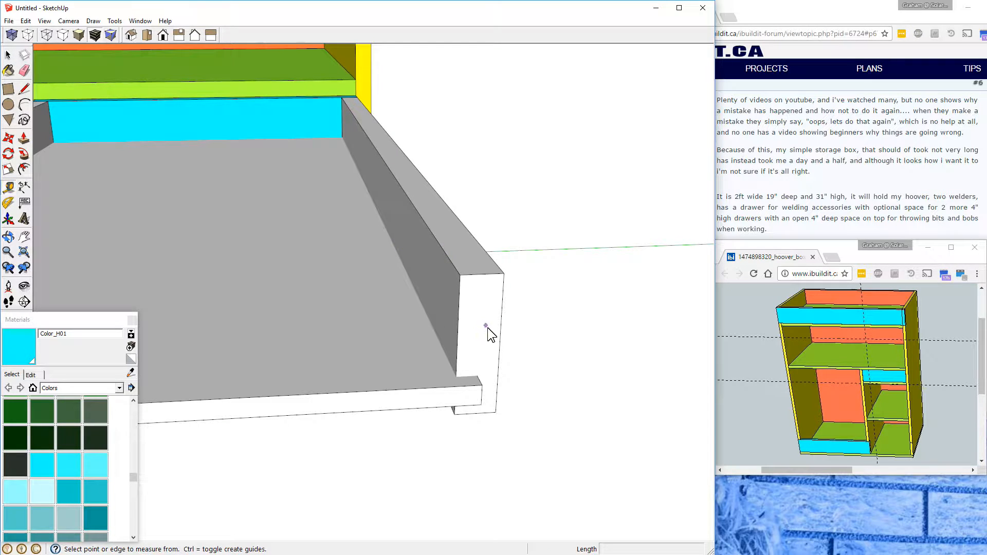
{"action": "left_click", "coordinate": [500, 335]}
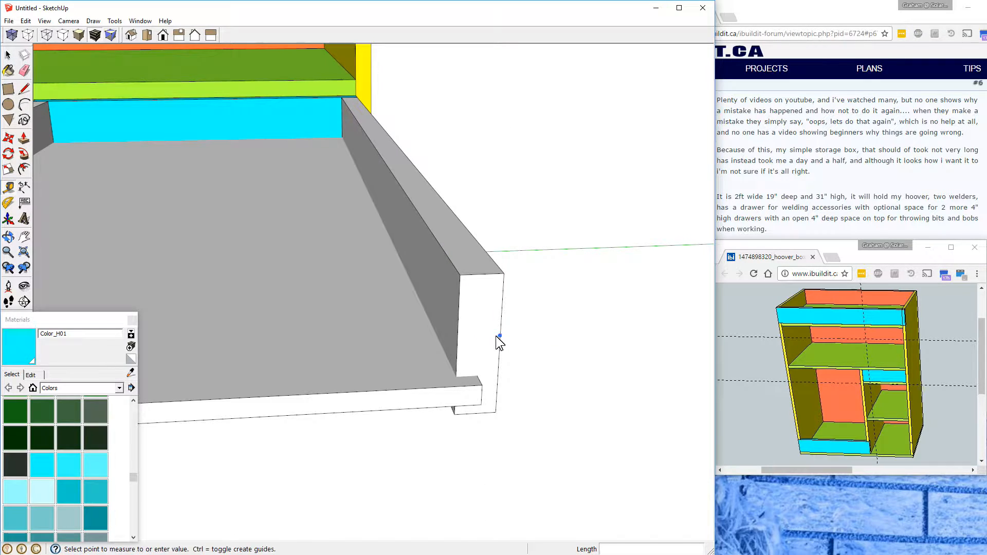
{"action": "left_click", "coordinate": [476, 375]}
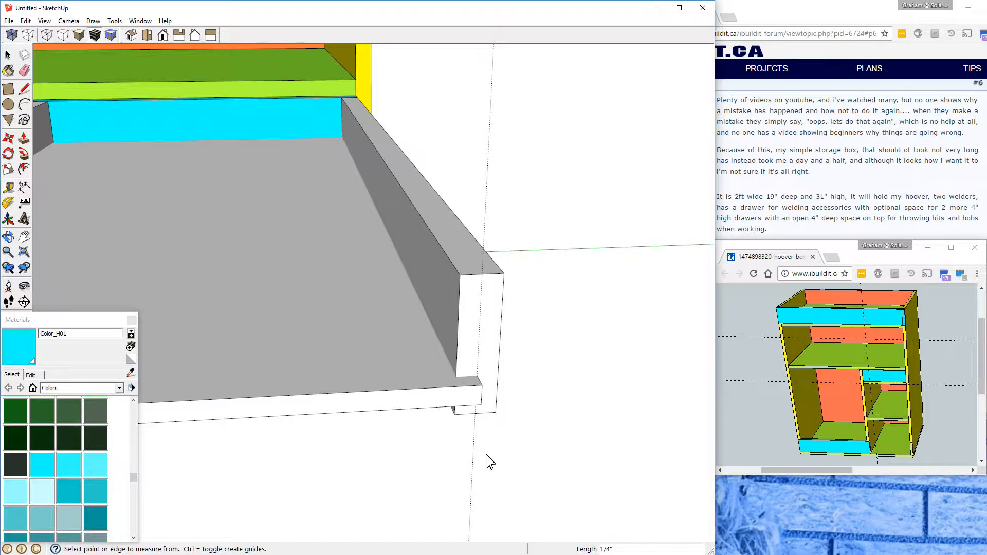
{"action": "middle_click_drag", "start_coordinate": [488, 451], "coordinate": [511, 400]}
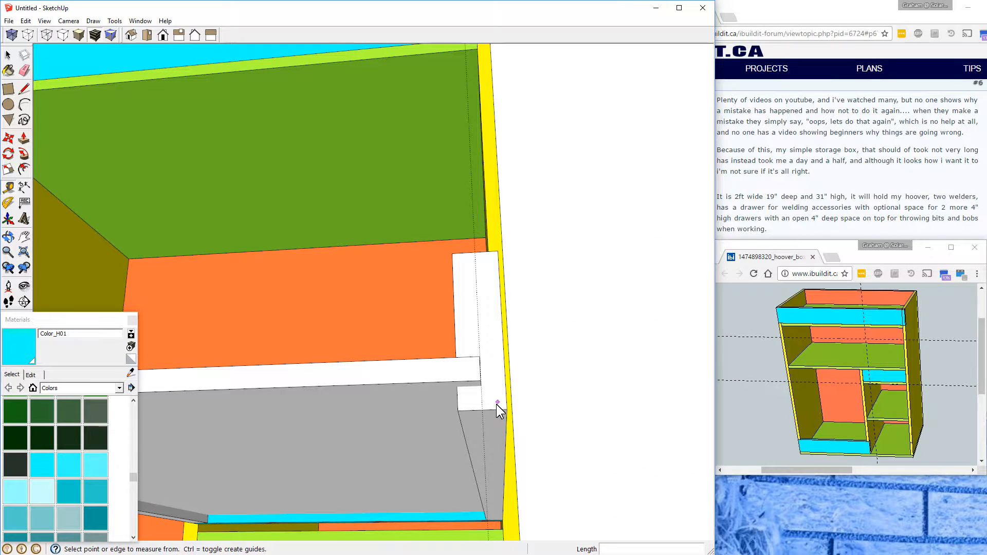
{"action": "left_click", "coordinate": [502, 410]}
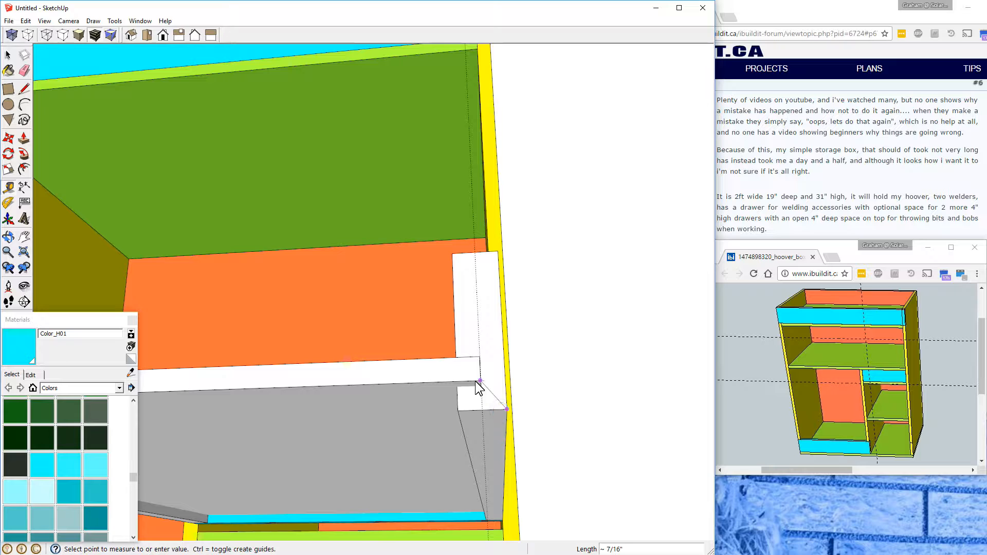
{"action": "left_click", "coordinate": [493, 397]}
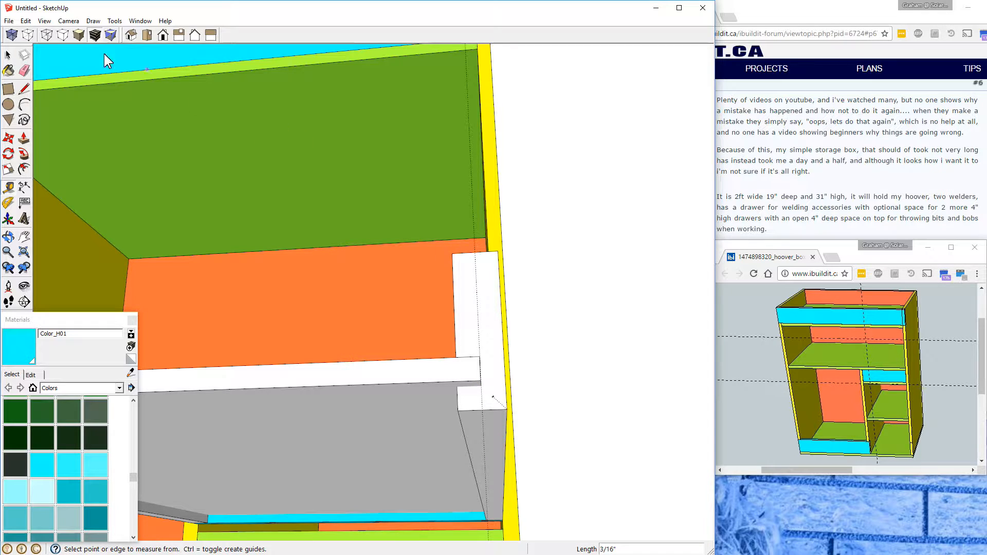
{"action": "left_click", "coordinate": [26, 22]}
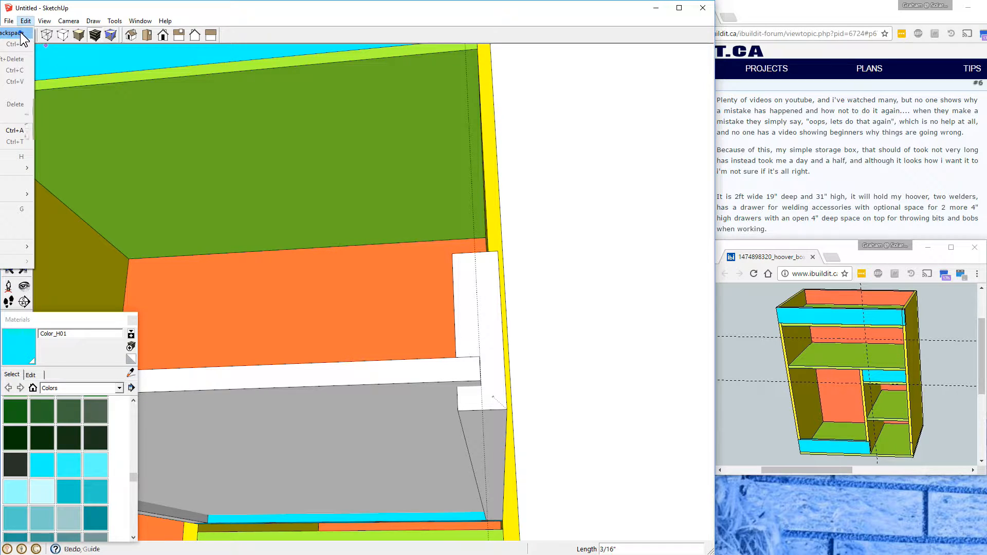
{"action": "left_click", "coordinate": [21, 33]}
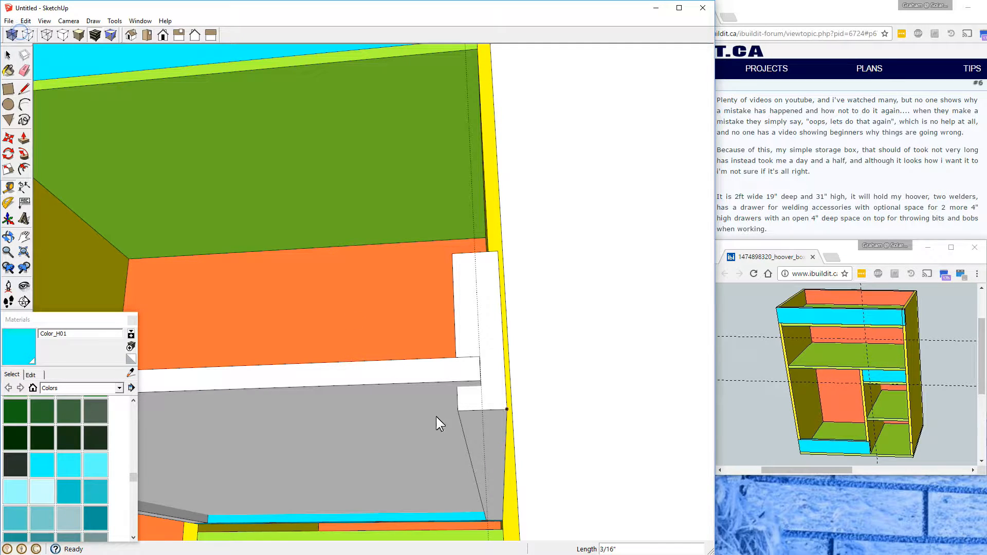
Step: Add two horizontal guides on the drawer side's front end, 1/4" and 1/2" above its lower edge, matching the drawer bottom's faces
{"action": "left_click", "coordinate": [496, 412]}
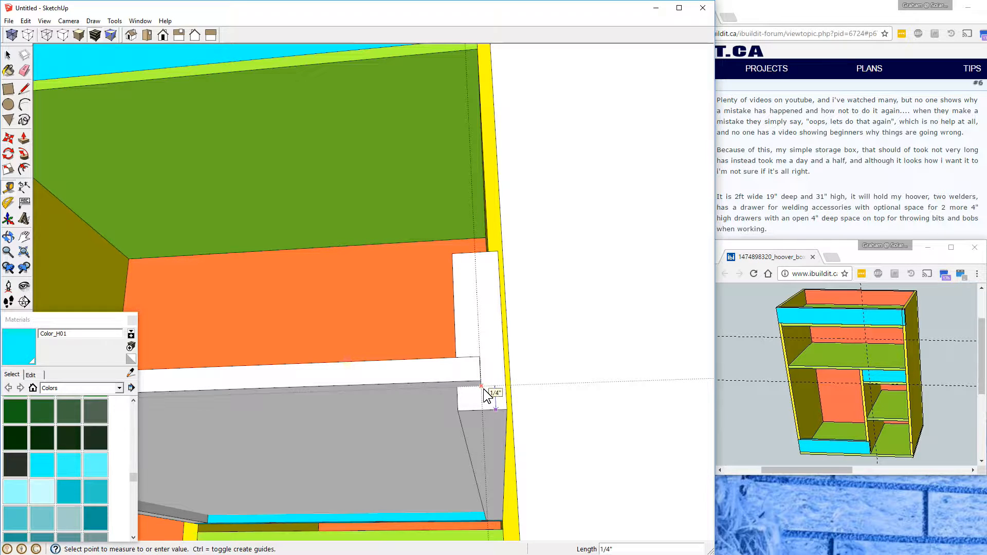
{"action": "left_click", "coordinate": [484, 389]}
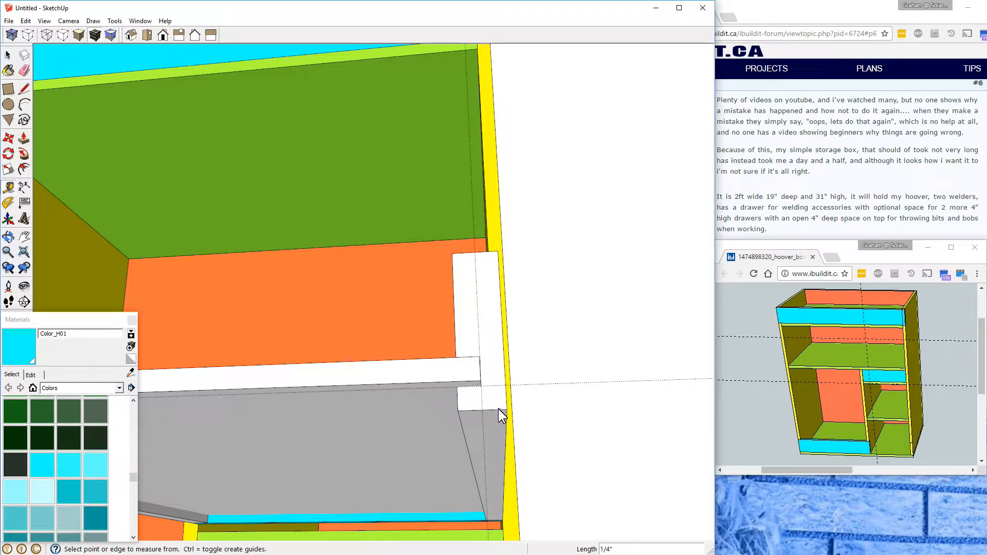
{"action": "mouse_move", "coordinate": [605, 405]}
{"action": "middle_mouse_down"}
{"action": "mouse_move", "coordinate": [603, 438]}
{"action": "mouse_move", "coordinate": [599, 421]}
{"action": "mouse_move", "coordinate": [586, 429]}
{"action": "mouse_move", "coordinate": [572, 419]}
{"action": "middle_mouse_up"}
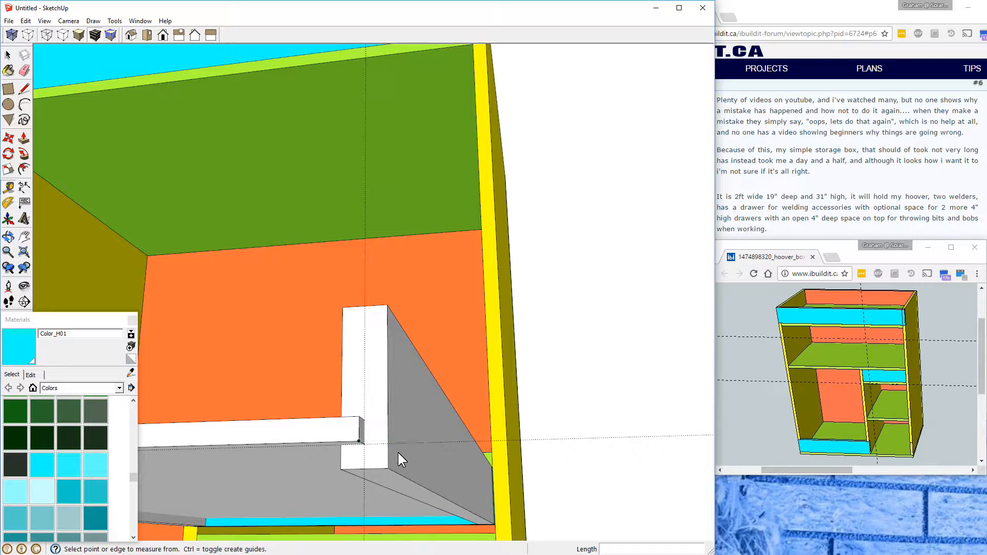
{"action": "left_click", "coordinate": [379, 466]}
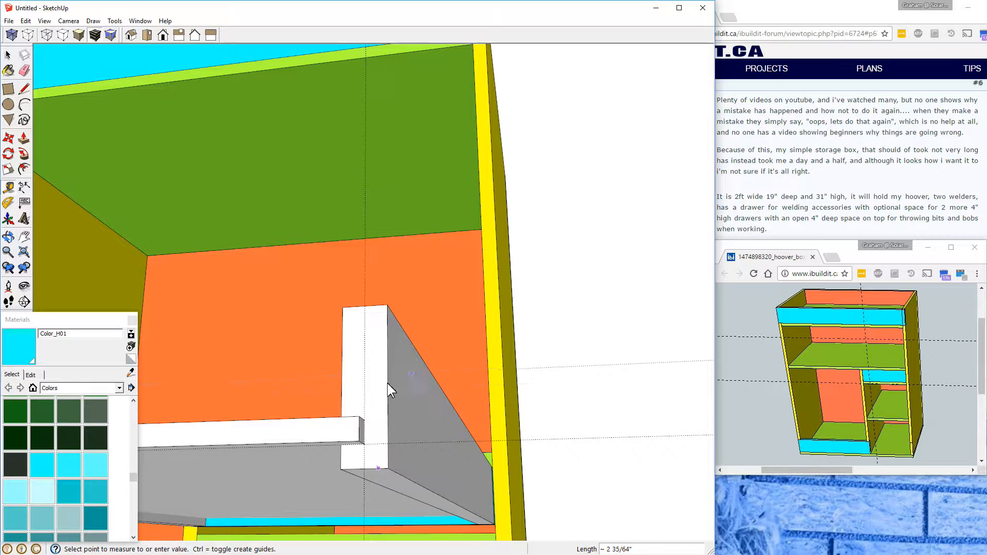
{"action": "left_click", "coordinate": [376, 421]}
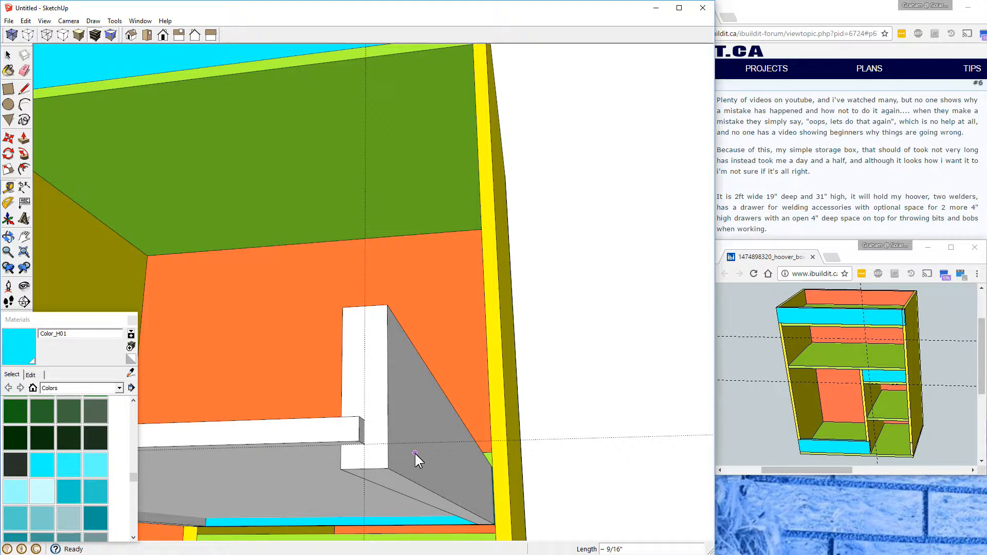
{"action": "key", "text": "t"}
{"action": "scroll", "coordinate": [386, 423], "scroll_direction": "up", "scroll_amount": 4}
{"action": "scroll", "coordinate": [387, 423], "scroll_direction": "up", "scroll_amount": 1}
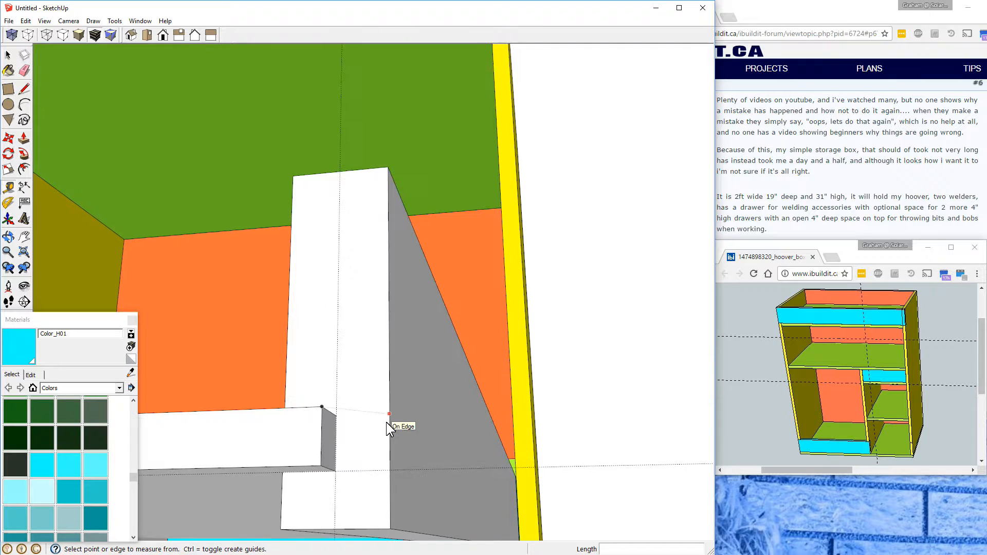
{"action": "left_click", "coordinate": [369, 527]}
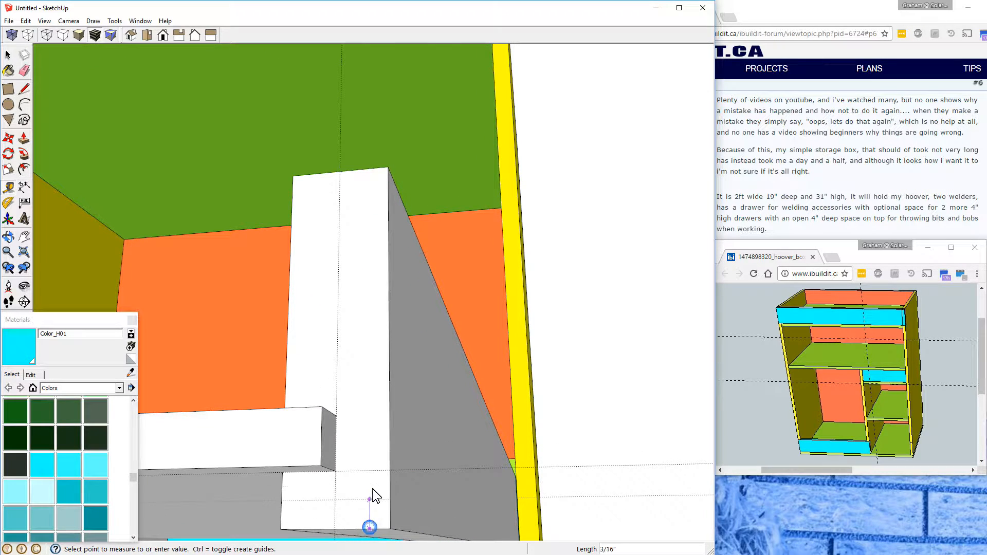
{"action": "left_click", "coordinate": [375, 415]}
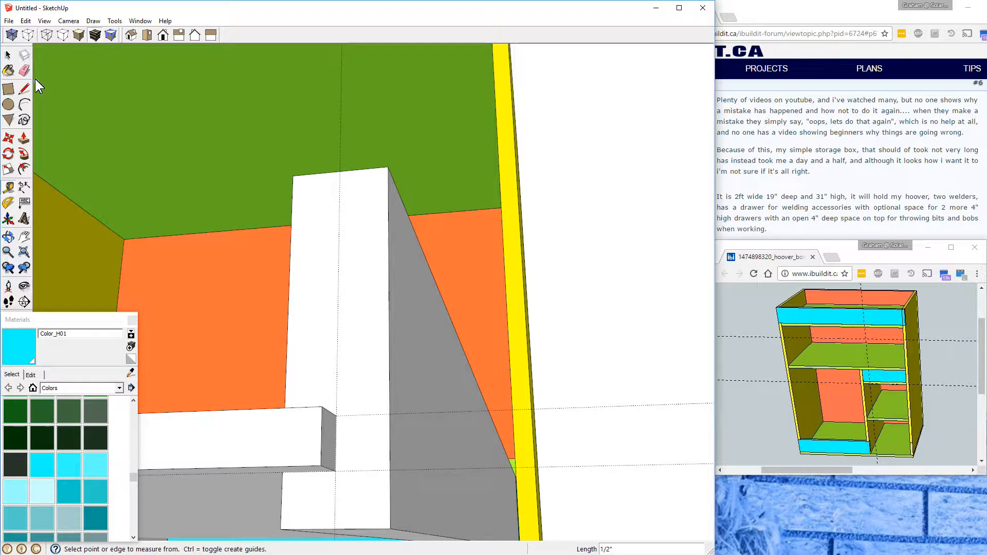
Step: Paint the drawer bottom component a light purple-blue from the Colors collection
{"action": "left_click", "coordinate": [8, 55]}
{"action": "middle_click_drag", "start_coordinate": [146, 246], "coordinate": [180, 254]}
{"action": "left_click", "coordinate": [448, 364]}
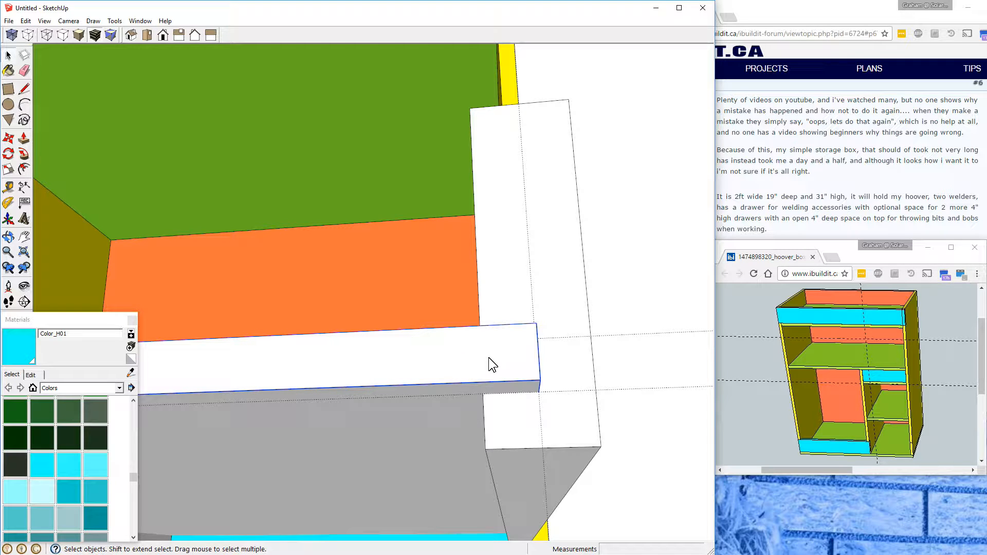
{"action": "left_click", "coordinate": [135, 515]}
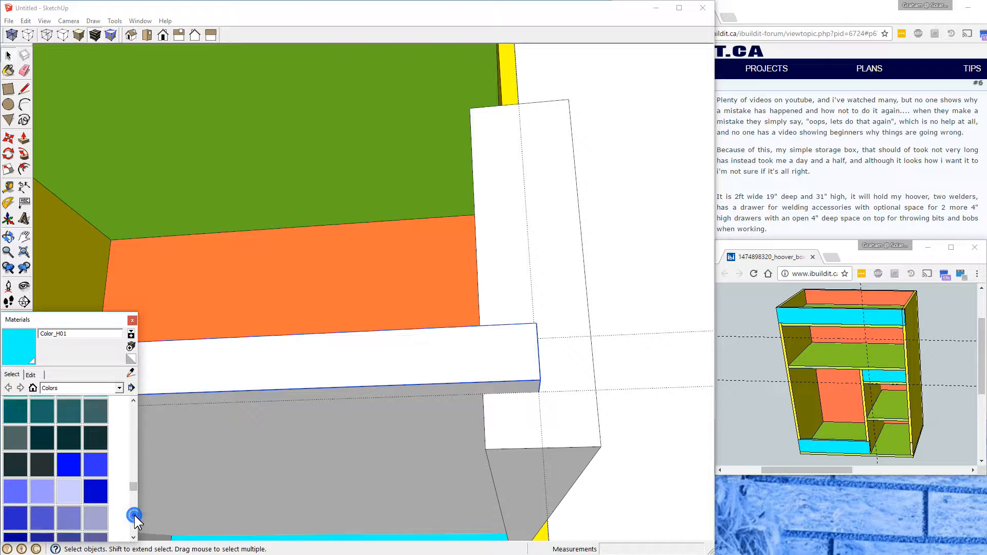
{"action": "left_click", "coordinate": [40, 465]}
{"action": "left_click", "coordinate": [383, 359]}
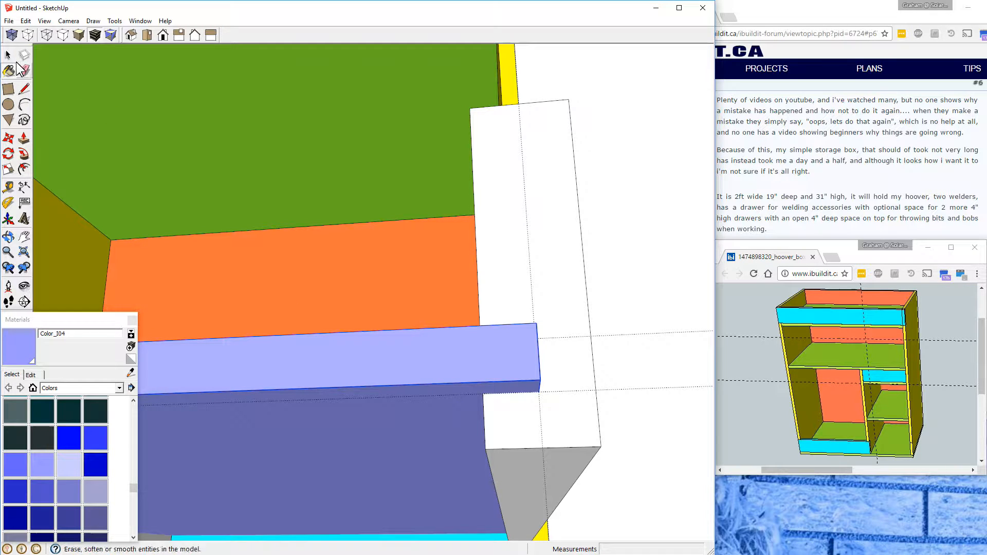
Step: Hide the drawer bottom component to leave the inner faces of the drawer sides accessible
{"action": "key", "text": "space"}
{"action": "right_click", "coordinate": [417, 361]}
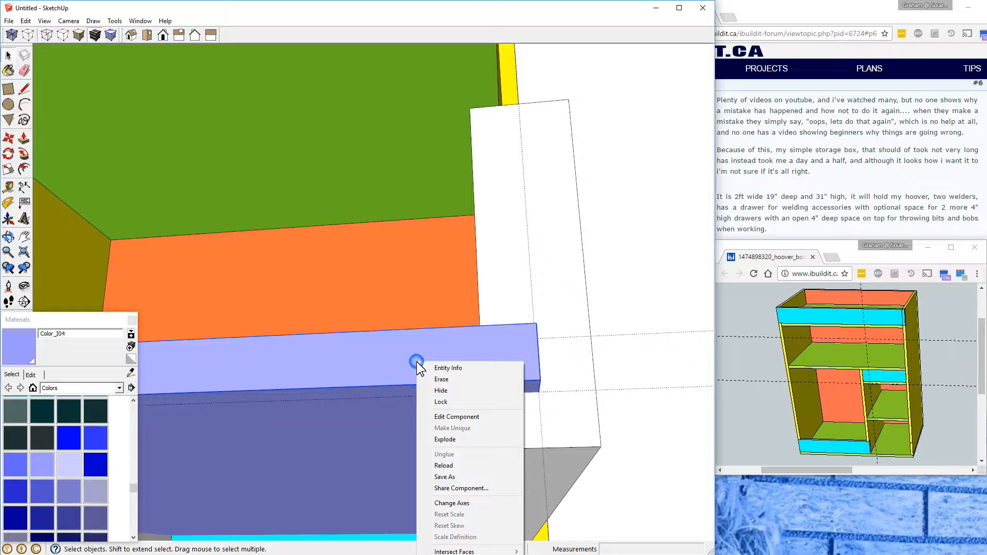
{"action": "left_click", "coordinate": [444, 392]}
Step: Edit the outer drawer side component and draw a 1/4" by 1/4" groove rectangle between the guides on its front end
{"action": "mouse_move", "coordinate": [435, 314]}
{"action": "middle_mouse_down"}
{"action": "mouse_move", "coordinate": [460, 345]}
{"action": "mouse_move", "coordinate": [438, 309]}
{"action": "mouse_move", "coordinate": [441, 318]}
{"action": "middle_mouse_up"}
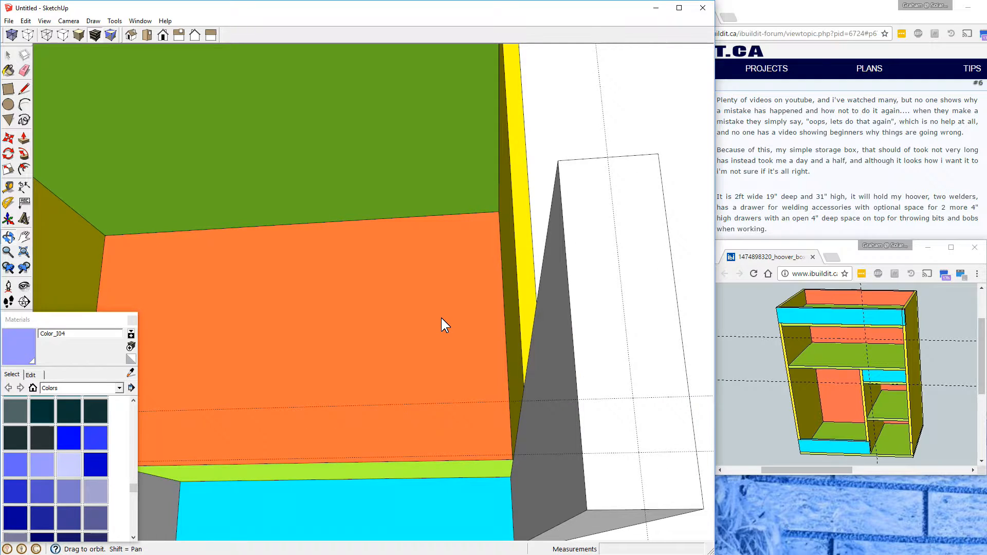
{"action": "scroll", "coordinate": [616, 443], "scroll_direction": "down", "scroll_amount": 4}
{"action": "scroll", "coordinate": [606, 421], "scroll_direction": "down", "scroll_amount": 3}
{"action": "middle_click_drag", "start_coordinate": [608, 417], "coordinate": [625, 452]}
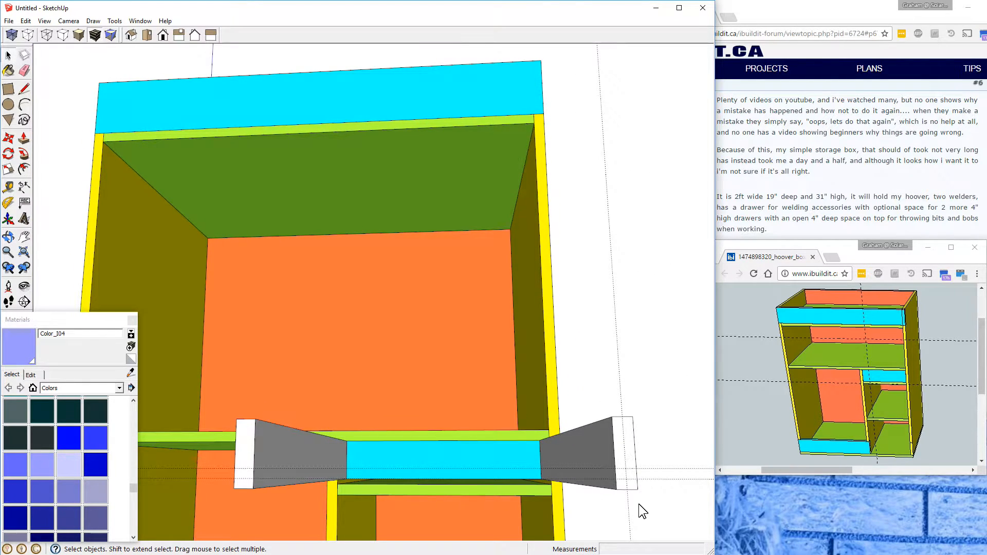
{"action": "double_click", "coordinate": [632, 454]}
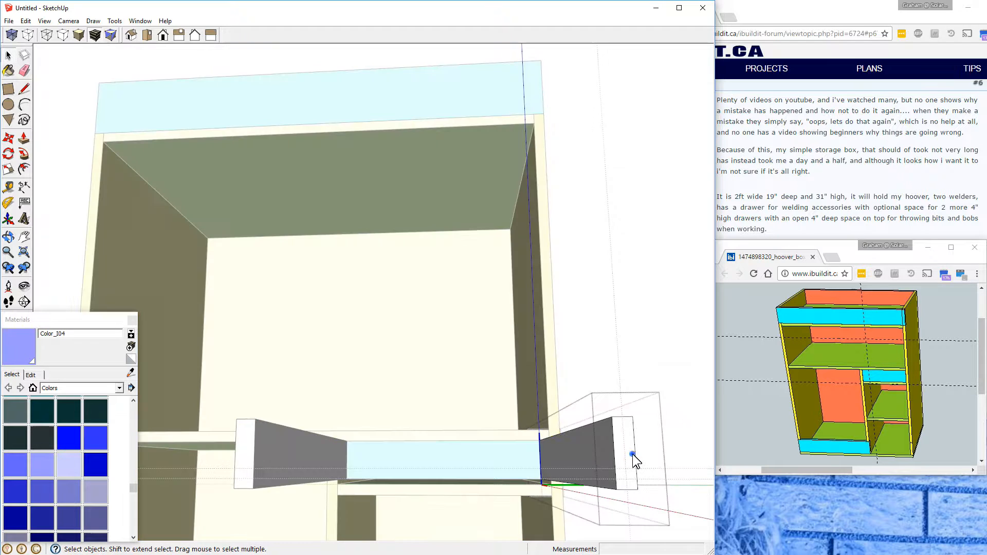
{"action": "left_click", "coordinate": [632, 454]}
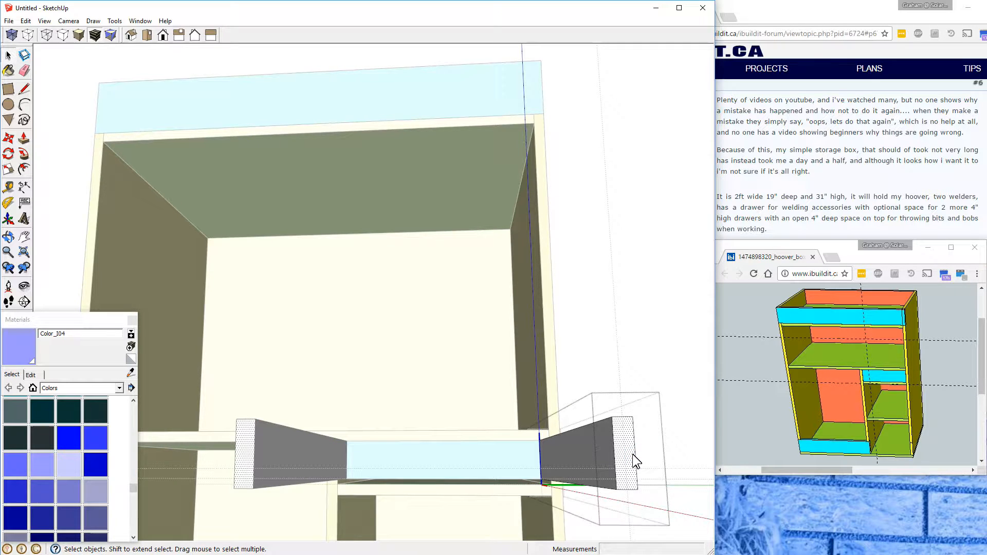
{"action": "left_click", "coordinate": [9, 89]}
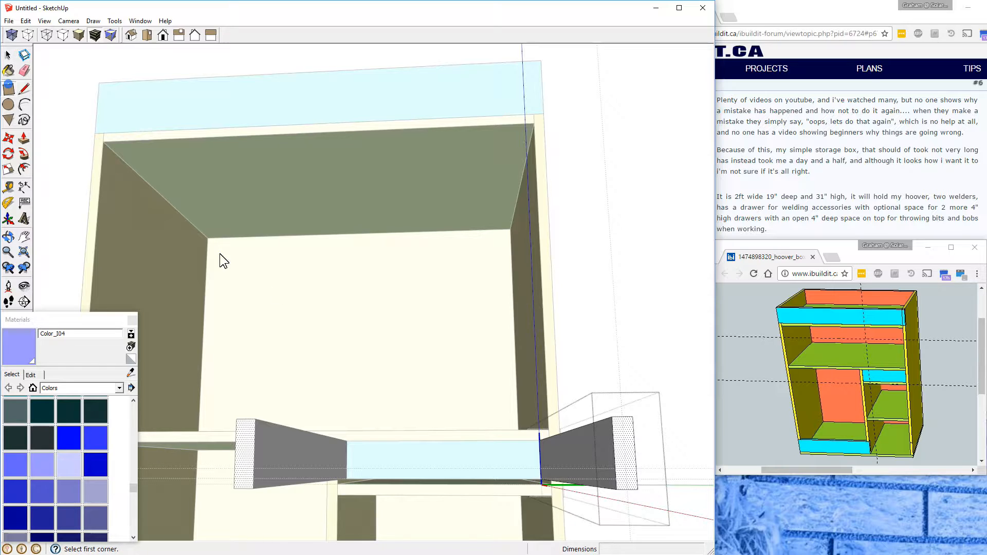
{"action": "left_click", "coordinate": [615, 468]}
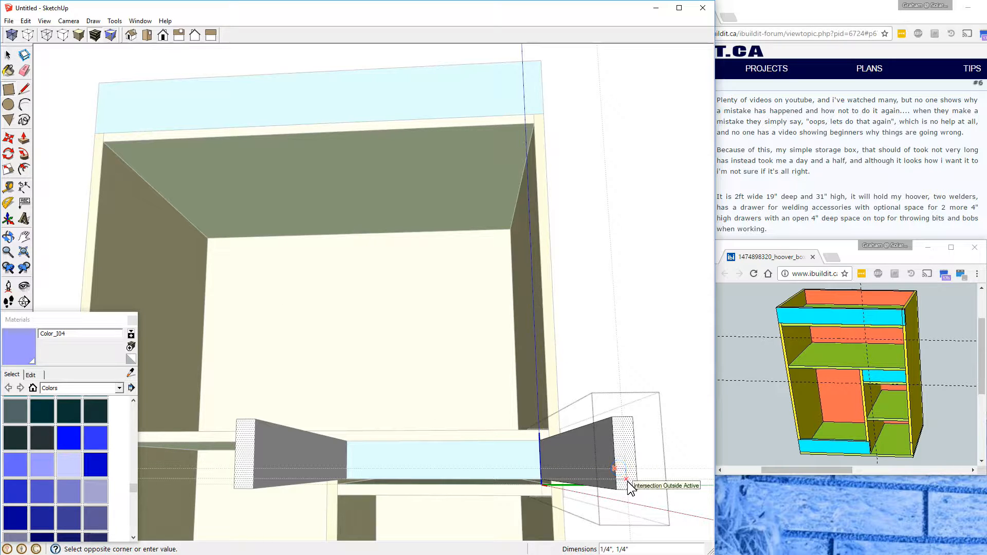
{"action": "left_click", "coordinate": [627, 482]}
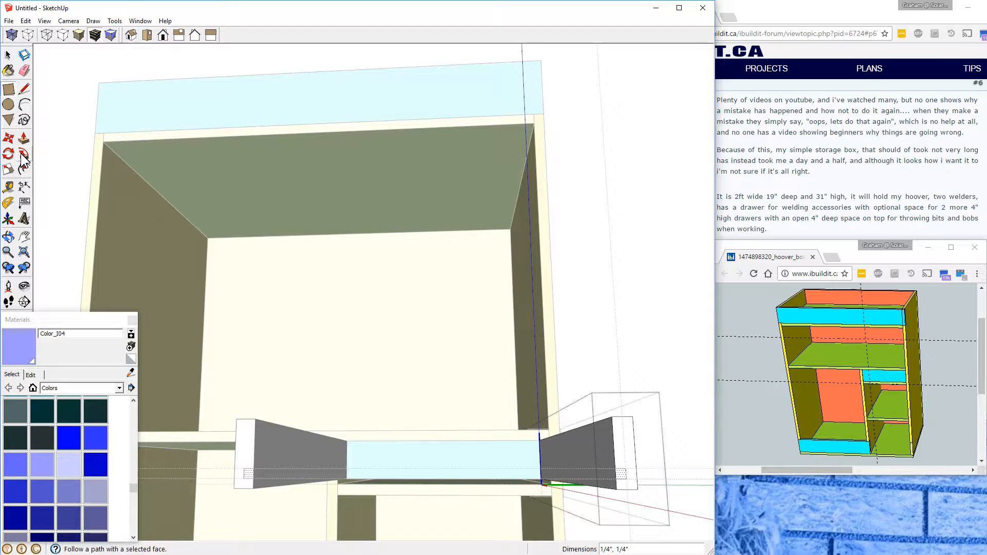
Step: Push the groove profile 17 1/2" through the drawer side's full length, and finish editing the component
{"action": "left_click", "coordinate": [25, 139]}
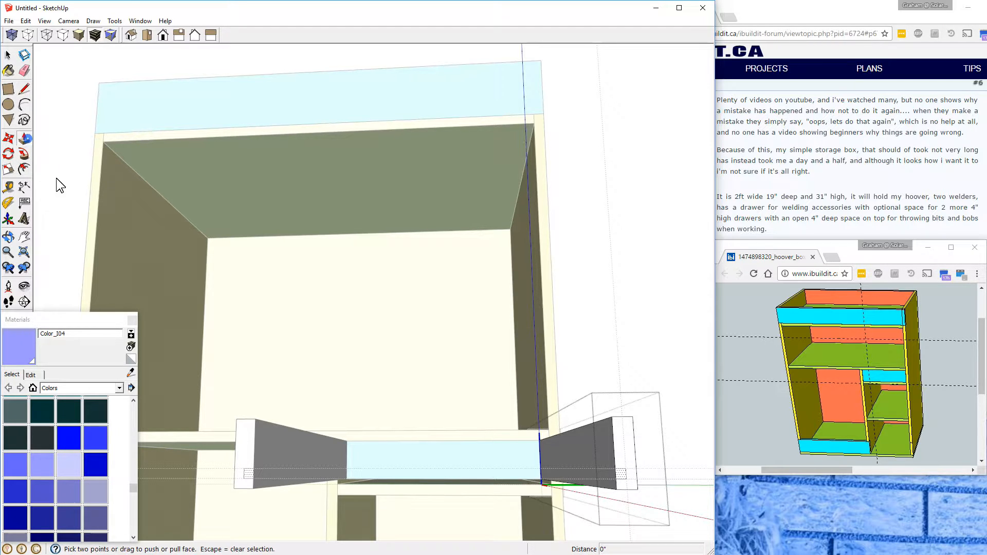
{"action": "left_click", "coordinate": [623, 471]}
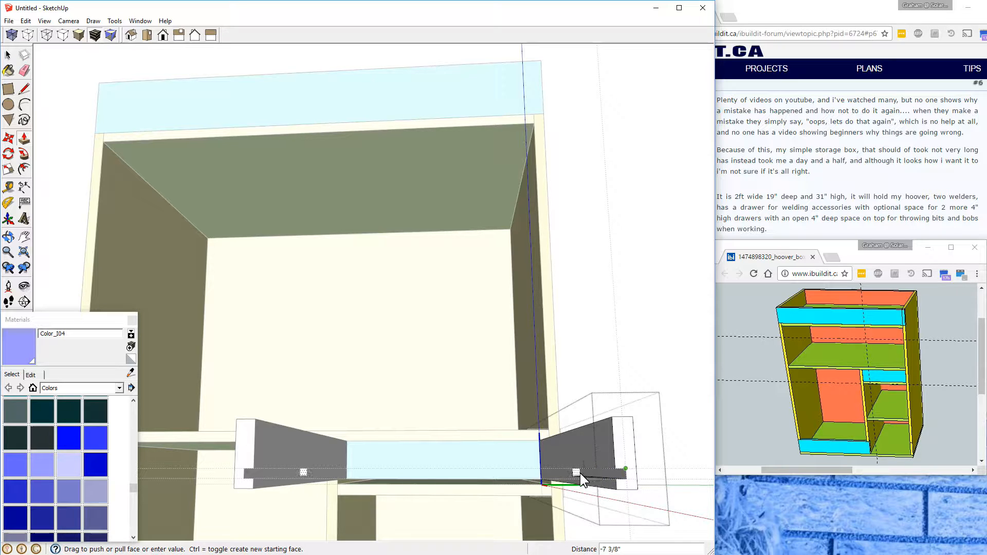
{"action": "left_click", "coordinate": [545, 474]}
{"action": "mouse_move", "coordinate": [561, 447]}
{"action": "middle_mouse_down"}
{"action": "mouse_move", "coordinate": [571, 514]}
{"action": "mouse_move", "coordinate": [555, 507]}
{"action": "mouse_move", "coordinate": [565, 453]}
{"action": "middle_mouse_up"}
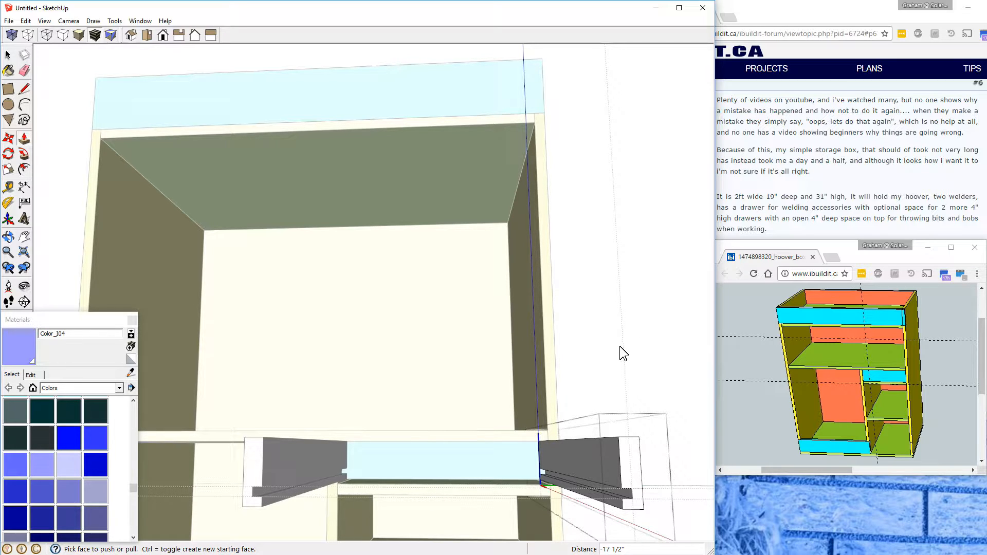
{"action": "left_click", "coordinate": [7, 55]}
{"action": "left_click", "coordinate": [639, 363]}
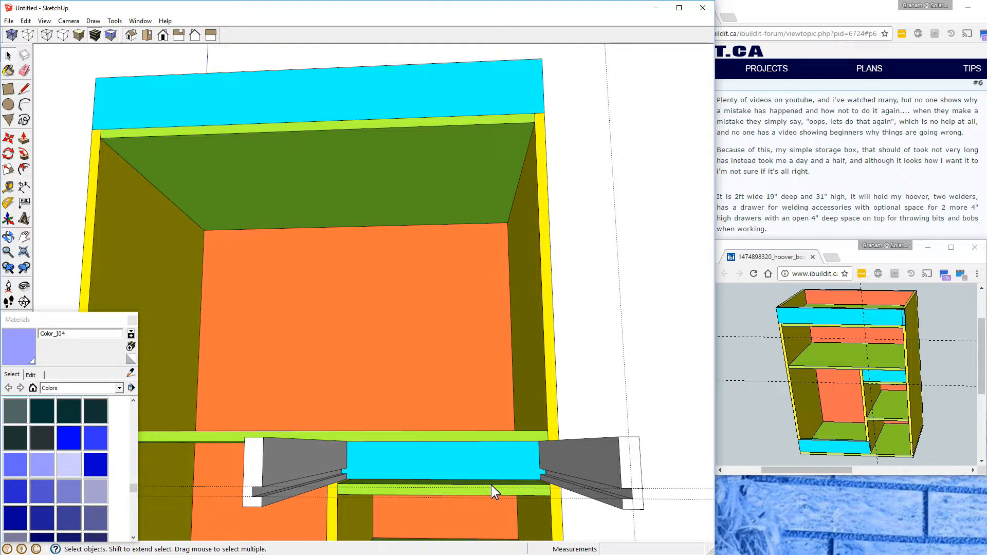
Step: Edit the drawer back component and raise its bottom face 1/2" to the top of the side grooves
{"action": "scroll", "coordinate": [491, 485], "scroll_direction": "up", "scroll_amount": 5}
{"action": "mouse_move", "coordinate": [544, 487]}
{"action": "middle_mouse_down"}
{"action": "mouse_move", "coordinate": [566, 489]}
{"action": "mouse_move", "coordinate": [659, 406]}
{"action": "middle_mouse_up"}
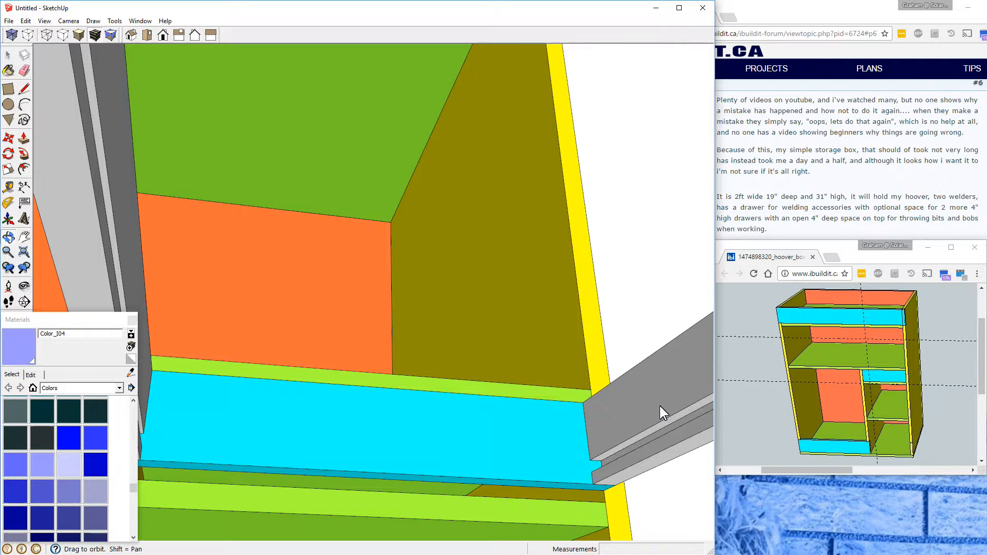
{"action": "scroll", "coordinate": [591, 492], "scroll_direction": "up", "scroll_amount": 4}
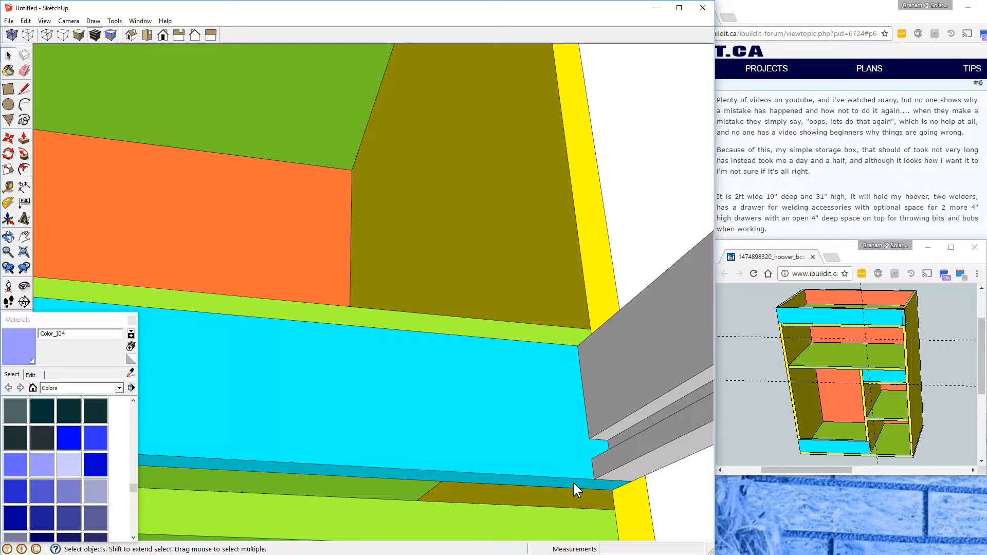
{"action": "double_click", "coordinate": [573, 481]}
{"action": "left_click", "coordinate": [573, 482]}
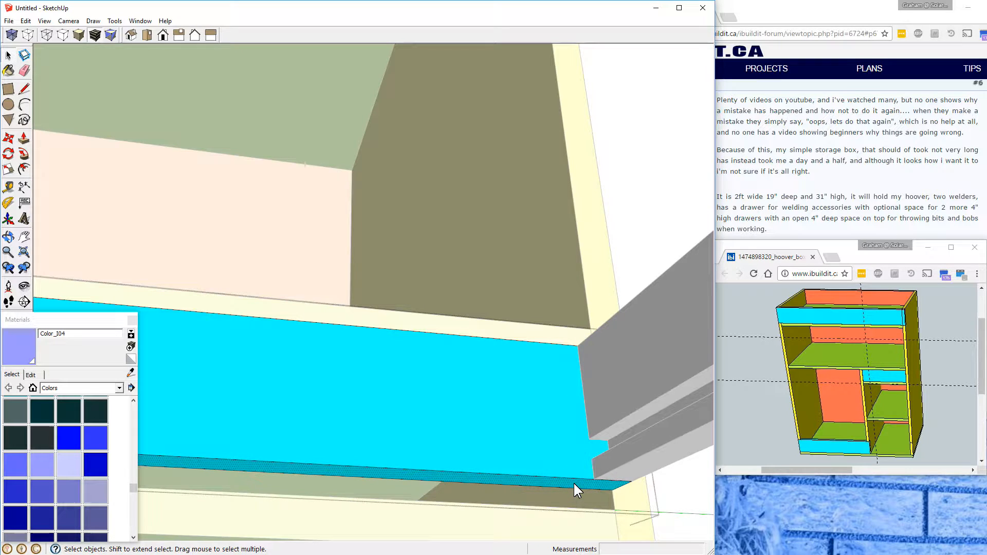
{"action": "key", "text": "p"}
{"action": "left_click_drag", "start_coordinate": [574, 482], "coordinate": [591, 437]}
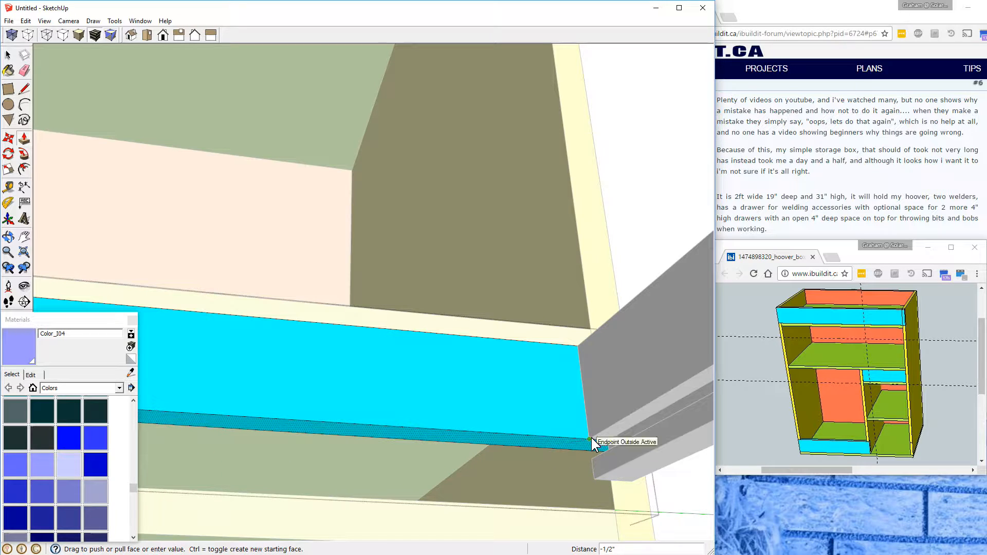
{"action": "left_click_drag", "start_coordinate": [591, 437], "coordinate": [675, 386]}
{"action": "left_click_drag", "start_coordinate": [677, 386], "coordinate": [677, 387]}
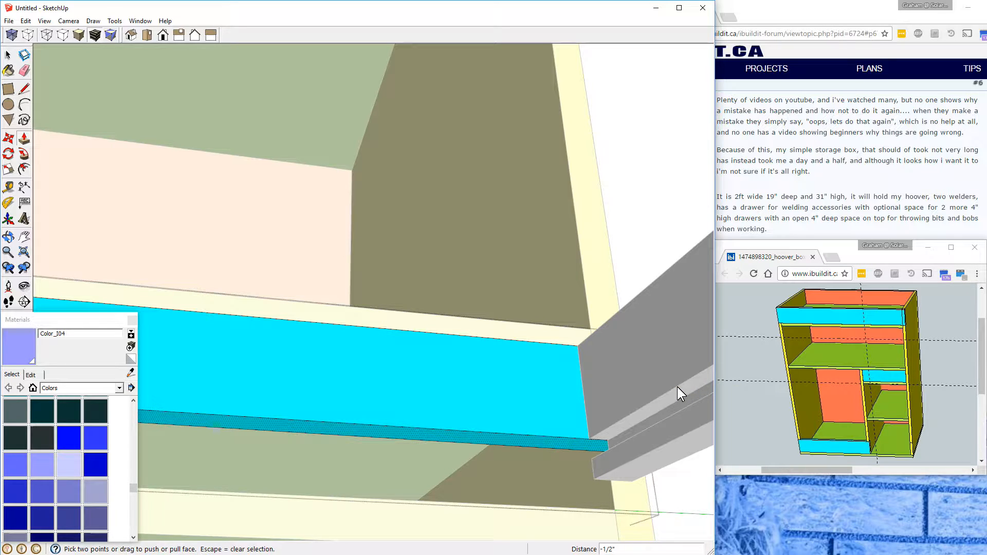
{"action": "key", "text": "space"}
{"action": "left_click", "coordinate": [626, 261]}
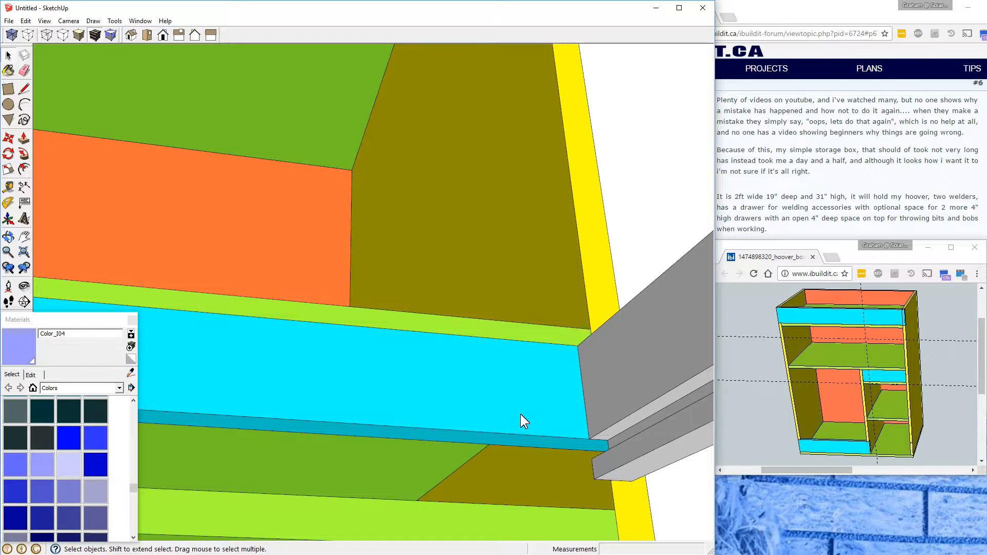
Step: Unhide all hidden geometry to bring back the drawer front and bottom
{"action": "scroll", "coordinate": [521, 402], "scroll_direction": "down", "scroll_amount": 5}
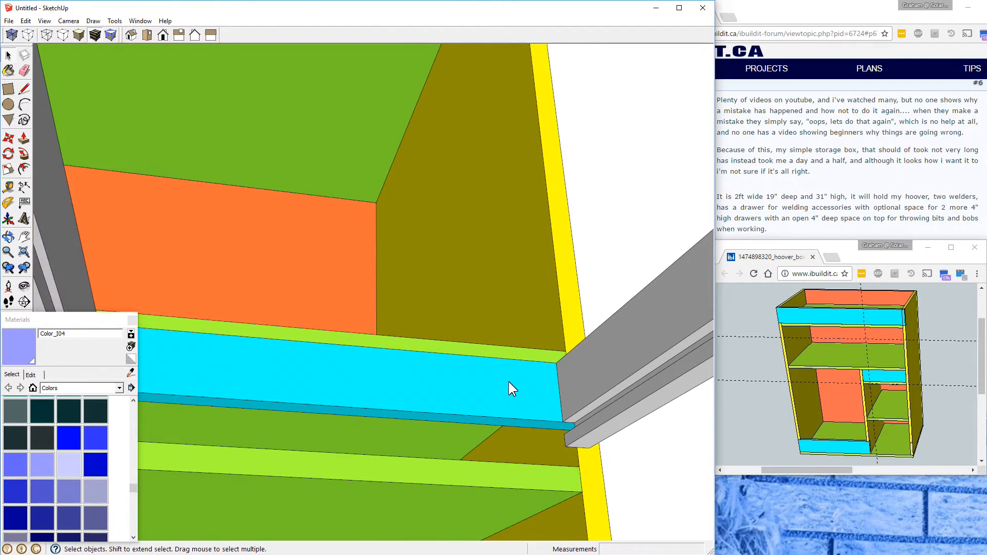
{"action": "mouse_move", "coordinate": [508, 382]}
{"action": "middle_mouse_down"}
{"action": "mouse_move", "coordinate": [554, 451]}
{"action": "mouse_move", "coordinate": [545, 469]}
{"action": "mouse_move", "coordinate": [442, 458]}
{"action": "mouse_move", "coordinate": [431, 488]}
{"action": "mouse_move", "coordinate": [505, 483]}
{"action": "mouse_move", "coordinate": [464, 480]}
{"action": "middle_mouse_up"}
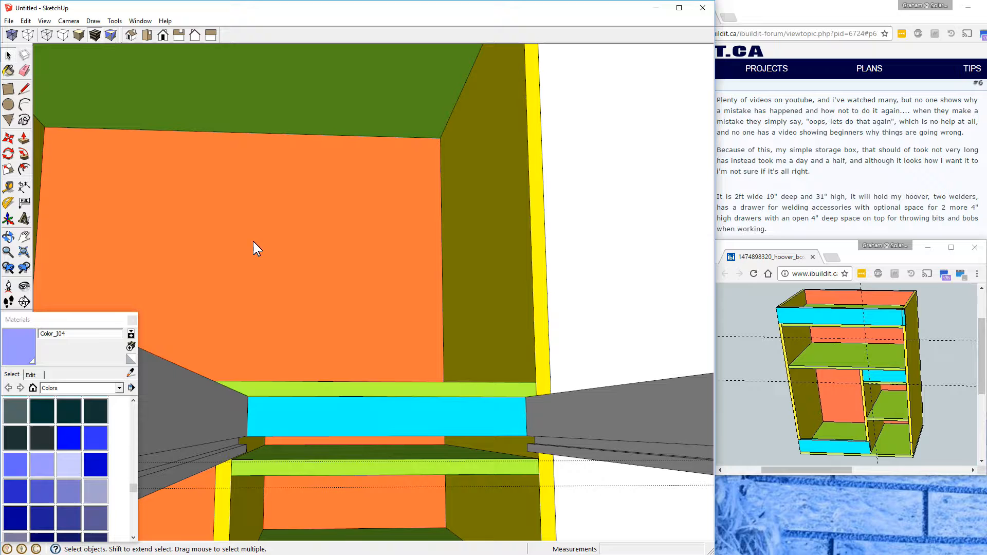
{"action": "left_click", "coordinate": [30, 21]}
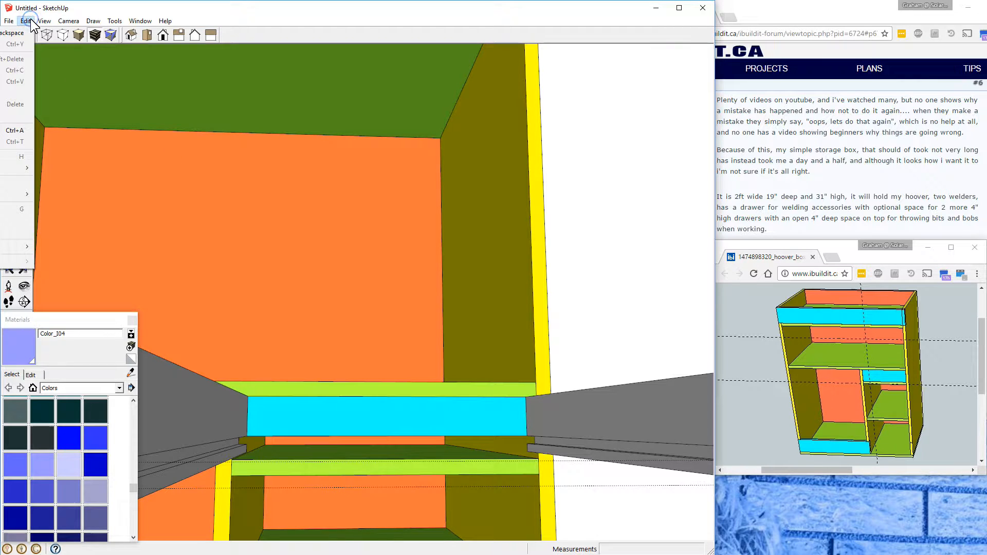
{"action": "right_click", "coordinate": [468, 409]}
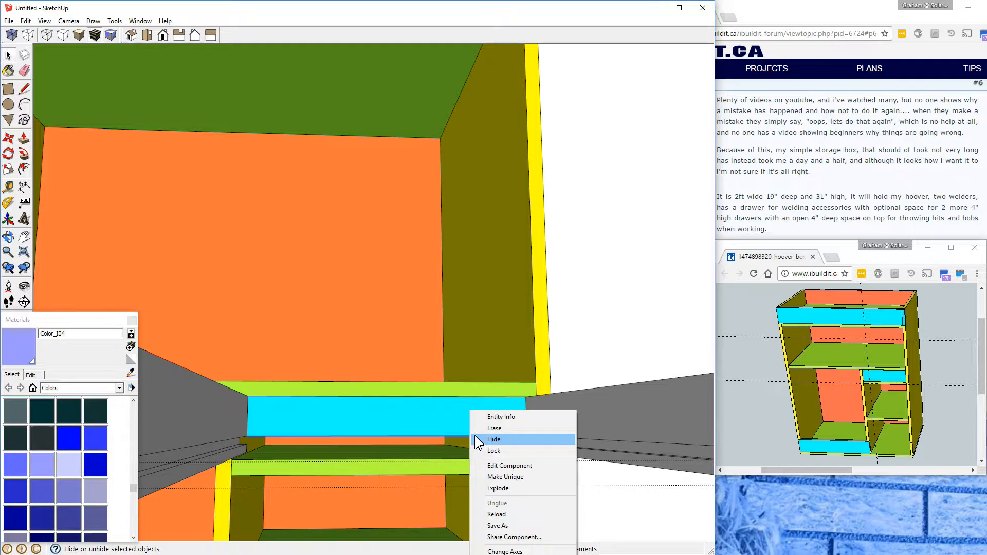
{"action": "left_click", "coordinate": [26, 21]}
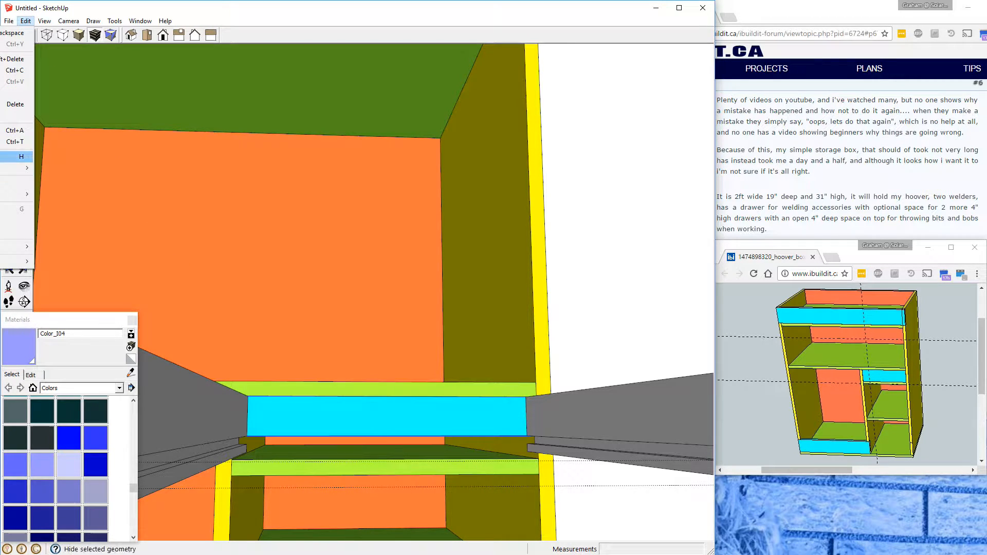
{"action": "mouse_move", "coordinate": [21, 168]}
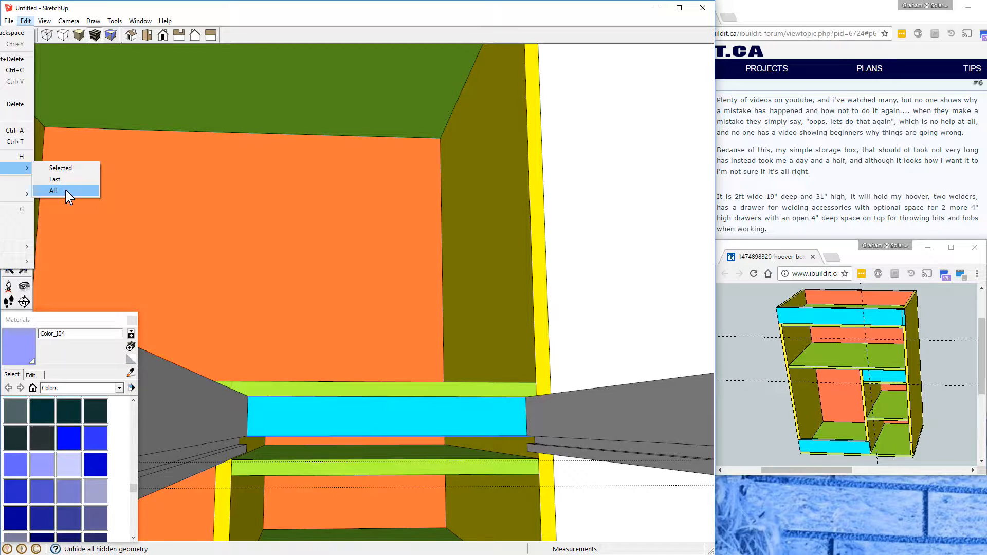
{"action": "left_click", "coordinate": [65, 190]}
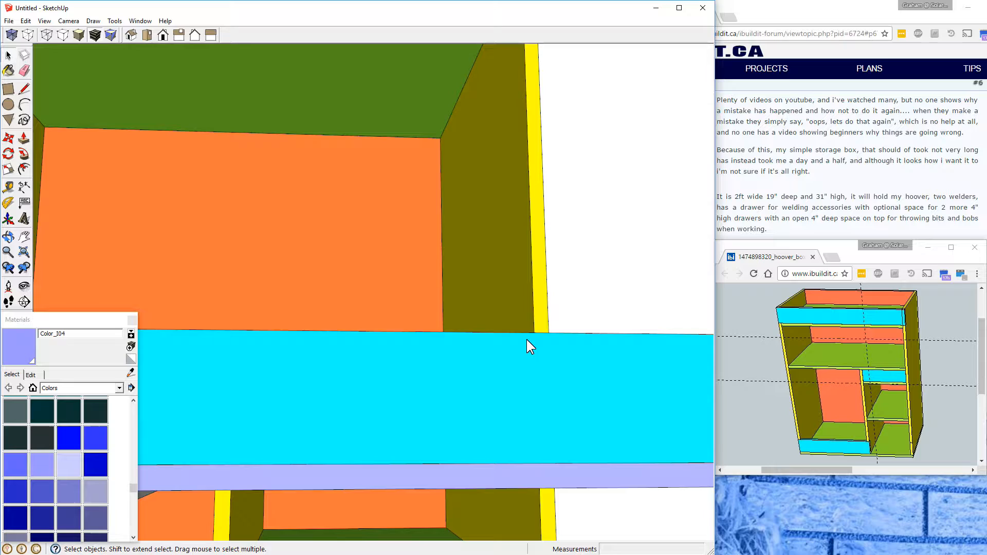
Step: Edit the drawer back component and push its left end face in 1/2", flush with the drawer side's inner face
{"action": "mouse_move", "coordinate": [489, 436]}
{"action": "middle_mouse_down"}
{"action": "mouse_move", "coordinate": [514, 380]}
{"action": "mouse_move", "coordinate": [505, 373]}
{"action": "mouse_move", "coordinate": [494, 438]}
{"action": "mouse_move", "coordinate": [519, 445]}
{"action": "mouse_move", "coordinate": [748, 409]}
{"action": "mouse_move", "coordinate": [979, 419]}
{"action": "mouse_move", "coordinate": [948, 449]}
{"action": "middle_mouse_up"}
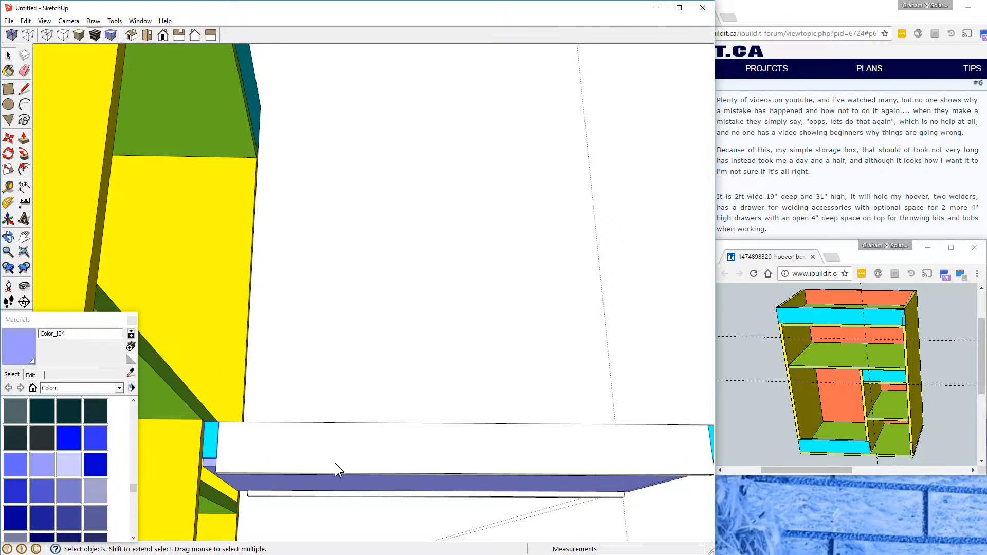
{"action": "scroll", "coordinate": [202, 464], "scroll_direction": "up", "scroll_amount": 5}
{"action": "mouse_move", "coordinate": [229, 467]}
{"action": "middle_mouse_down"}
{"action": "mouse_move", "coordinate": [266, 465]}
{"action": "mouse_move", "coordinate": [301, 436]}
{"action": "mouse_move", "coordinate": [326, 295]}
{"action": "mouse_move", "coordinate": [443, 330]}
{"action": "mouse_move", "coordinate": [317, 331]}
{"action": "middle_mouse_up"}
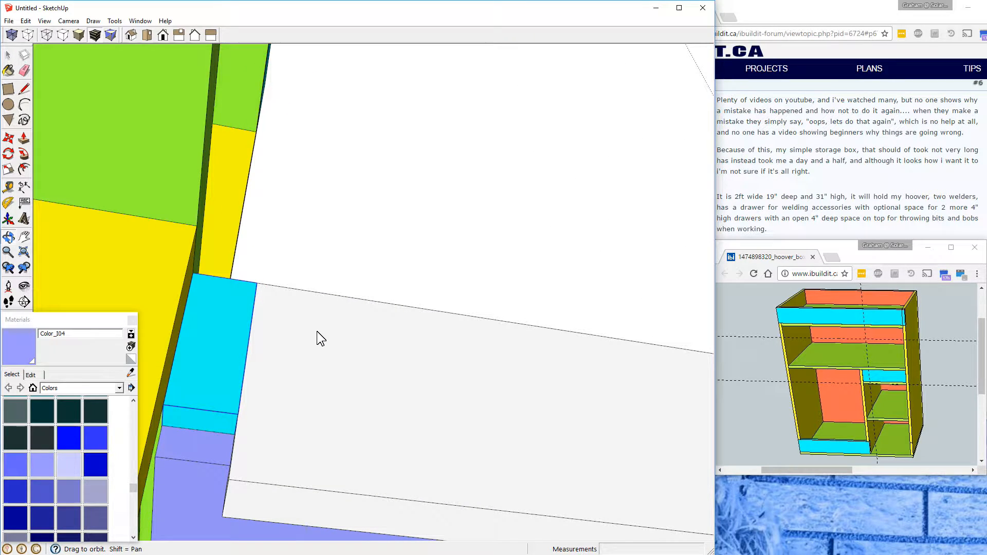
{"action": "mouse_move", "coordinate": [258, 347]}
{"action": "middle_mouse_down"}
{"action": "mouse_move", "coordinate": [234, 377]}
{"action": "mouse_move", "coordinate": [222, 471]}
{"action": "mouse_move", "coordinate": [238, 529]}
{"action": "mouse_move", "coordinate": [278, 357]}
{"action": "mouse_move", "coordinate": [230, 538]}
{"action": "mouse_move", "coordinate": [280, 474]}
{"action": "mouse_move", "coordinate": [279, 490]}
{"action": "mouse_move", "coordinate": [240, 473]}
{"action": "middle_mouse_up"}
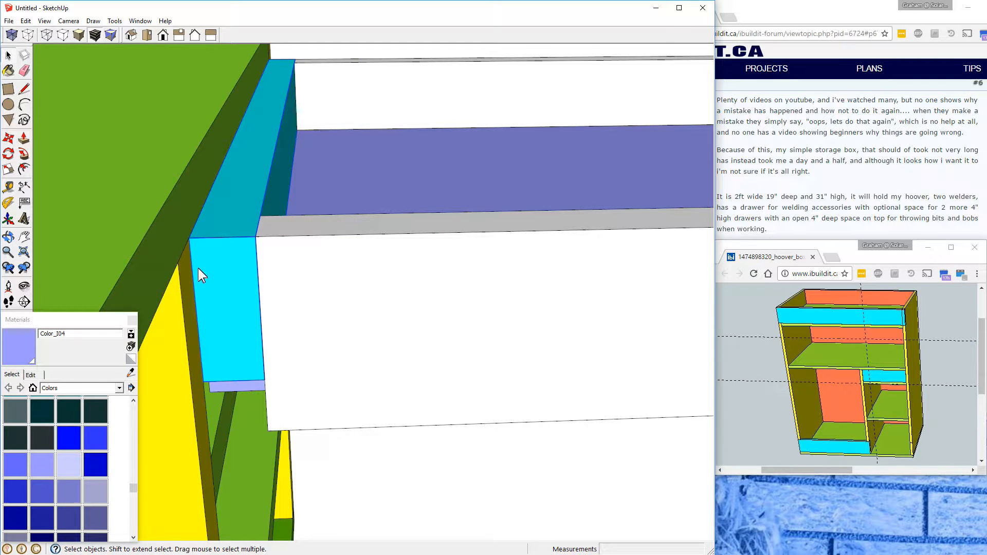
{"action": "double_click", "coordinate": [242, 277]}
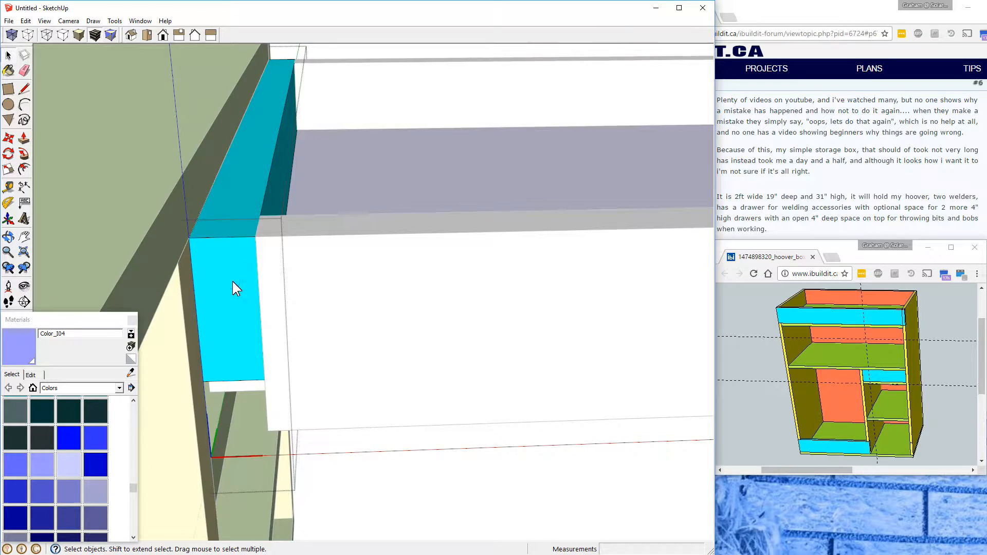
{"action": "left_click", "coordinate": [232, 281]}
{"action": "key", "text": "p"}
{"action": "left_click", "coordinate": [233, 281]}
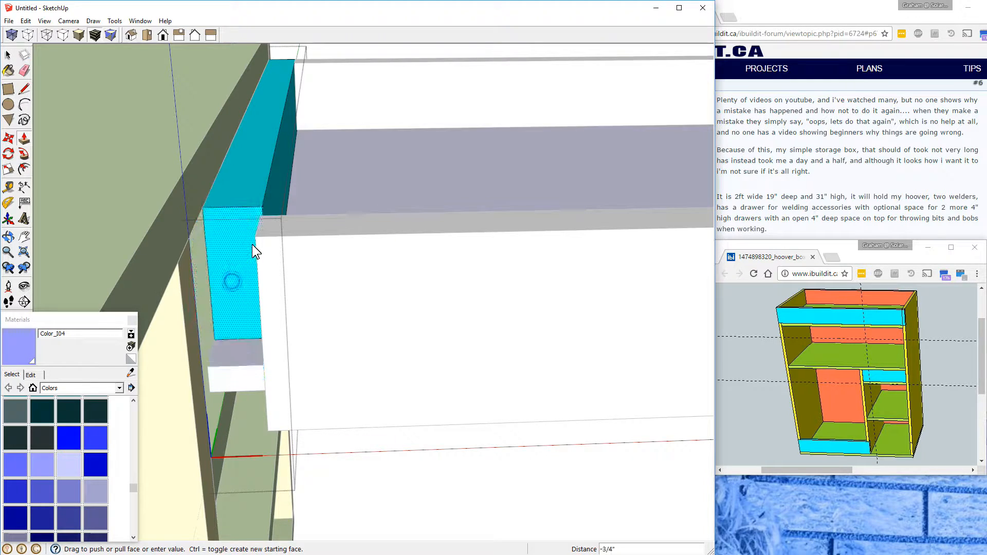
{"action": "left_click", "coordinate": [260, 219]}
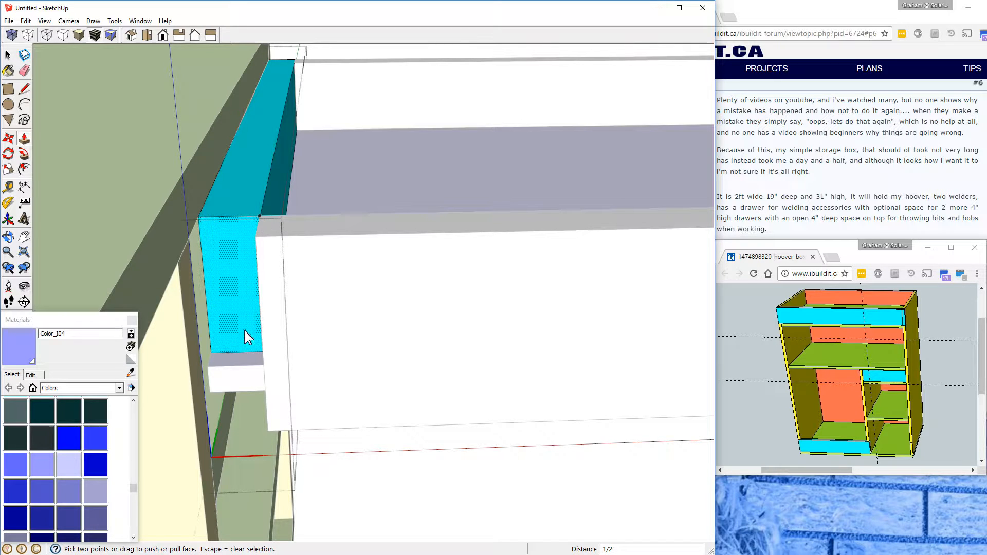
{"action": "middle_click_drag", "start_coordinate": [292, 341], "coordinate": [307, 369]}
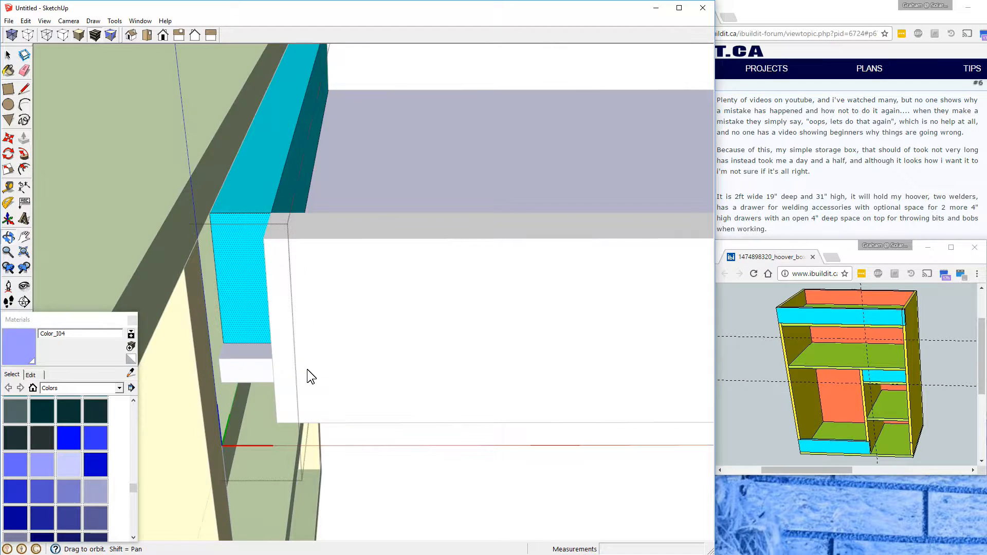
{"action": "scroll", "coordinate": [307, 368], "scroll_direction": "down", "scroll_amount": 3}
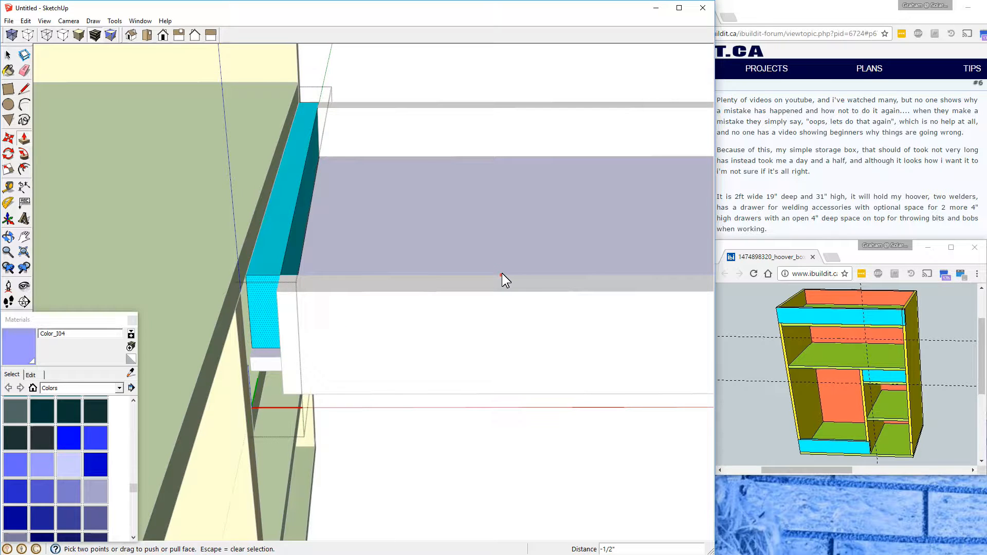
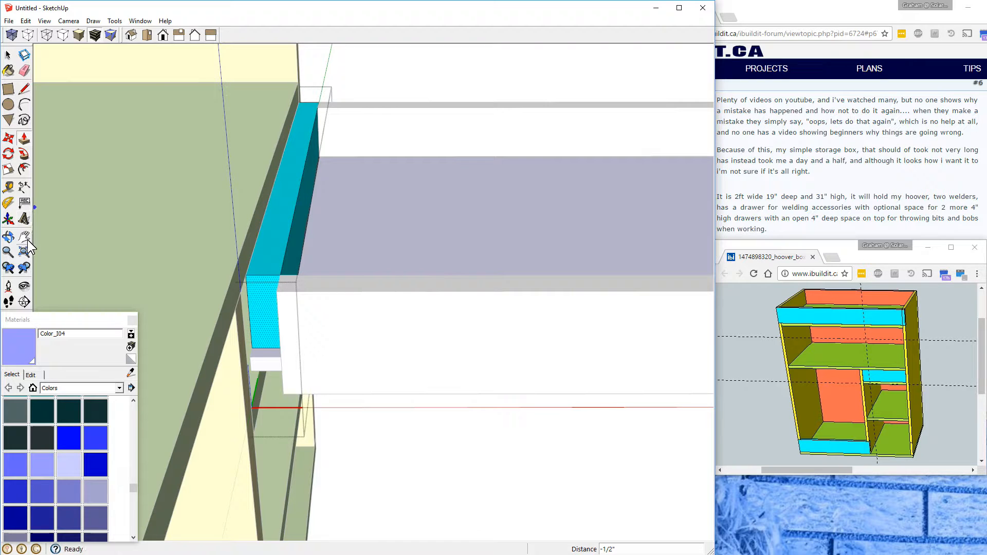
Step: Push the drawer back's right end face in 1/2" to the other drawer side's inner face, and finish editing the component
{"action": "left_click", "coordinate": [24, 253]}
{"action": "mouse_move", "coordinate": [607, 278]}
{"action": "middle_mouse_down"}
{"action": "mouse_move", "coordinate": [513, 302]}
{"action": "mouse_move", "coordinate": [64, 343]}
{"action": "mouse_move", "coordinate": [1, 287]}
{"action": "mouse_move", "coordinate": [1, 232]}
{"action": "middle_mouse_up"}
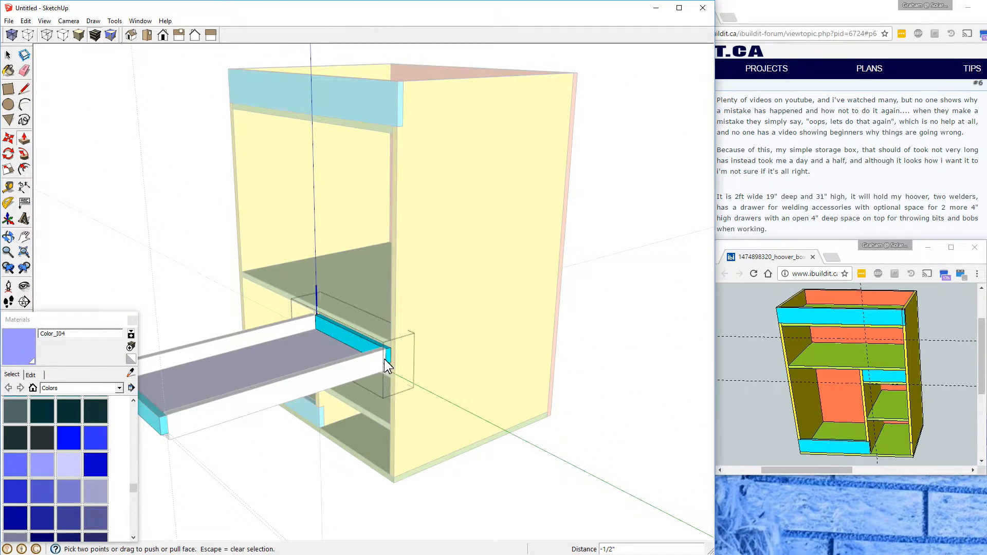
{"action": "scroll", "coordinate": [384, 368], "scroll_direction": "up", "scroll_amount": 10}
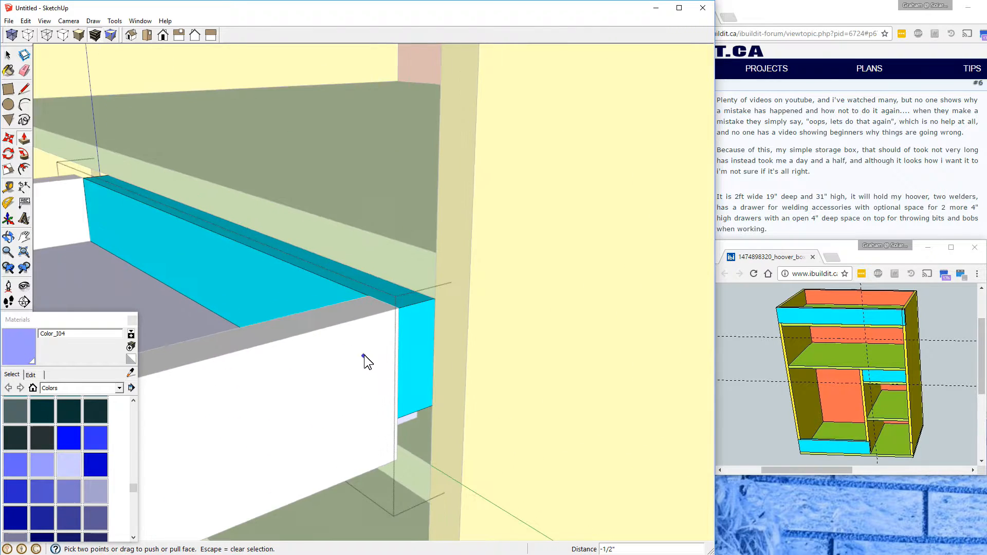
{"action": "scroll", "coordinate": [366, 358], "scroll_direction": "up", "scroll_amount": 3}
{"action": "left_click", "coordinate": [7, 55]}
{"action": "left_click", "coordinate": [447, 320]}
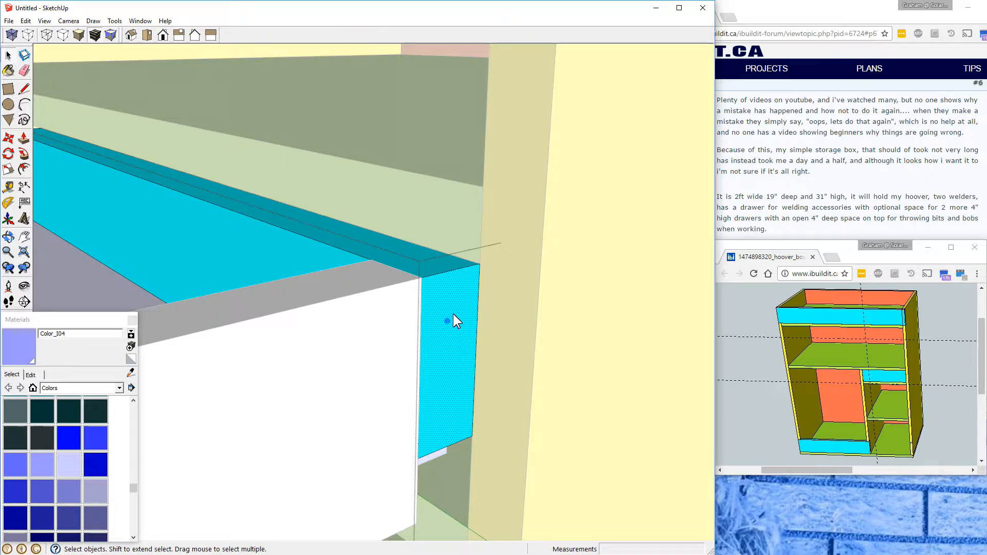
{"action": "key", "text": "p"}
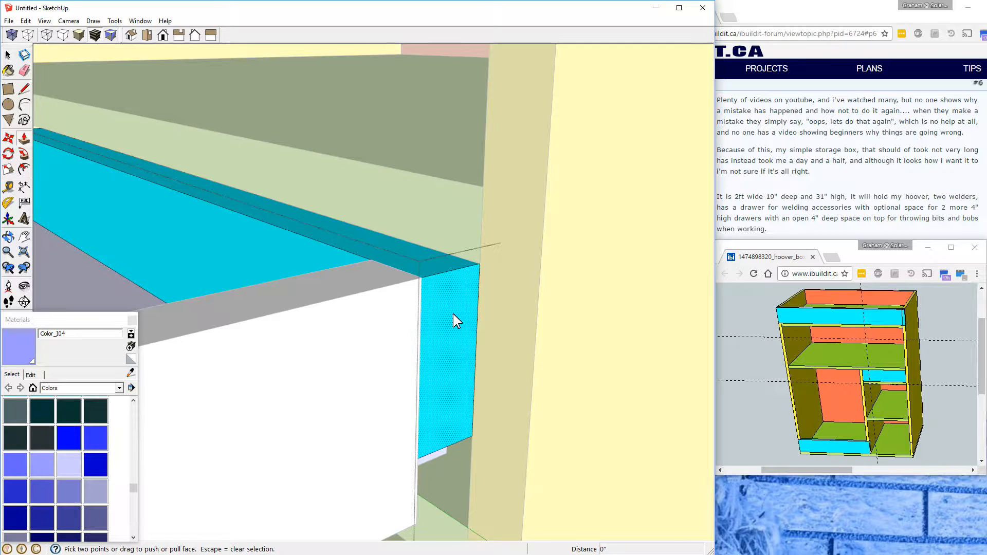
{"action": "left_click", "coordinate": [452, 315]}
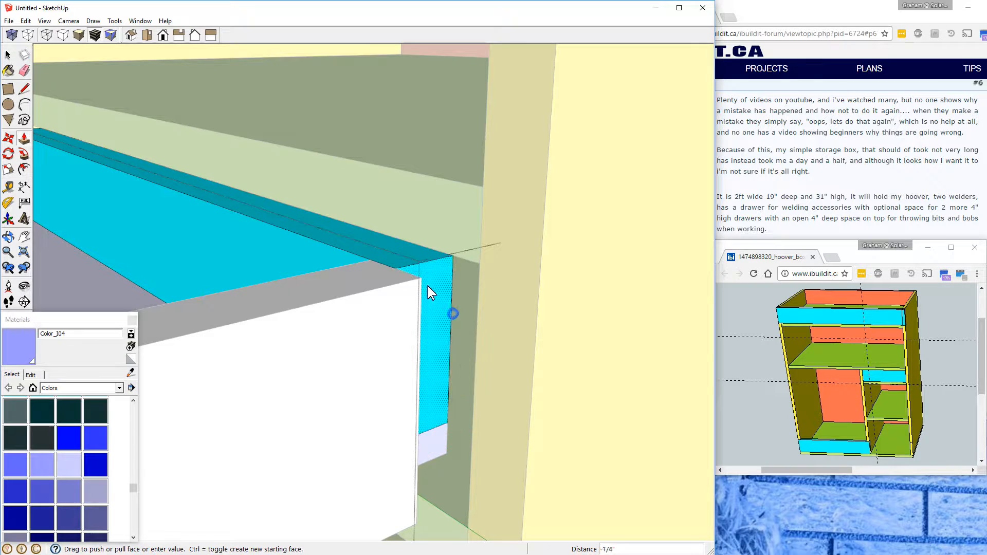
{"action": "left_click", "coordinate": [371, 261]}
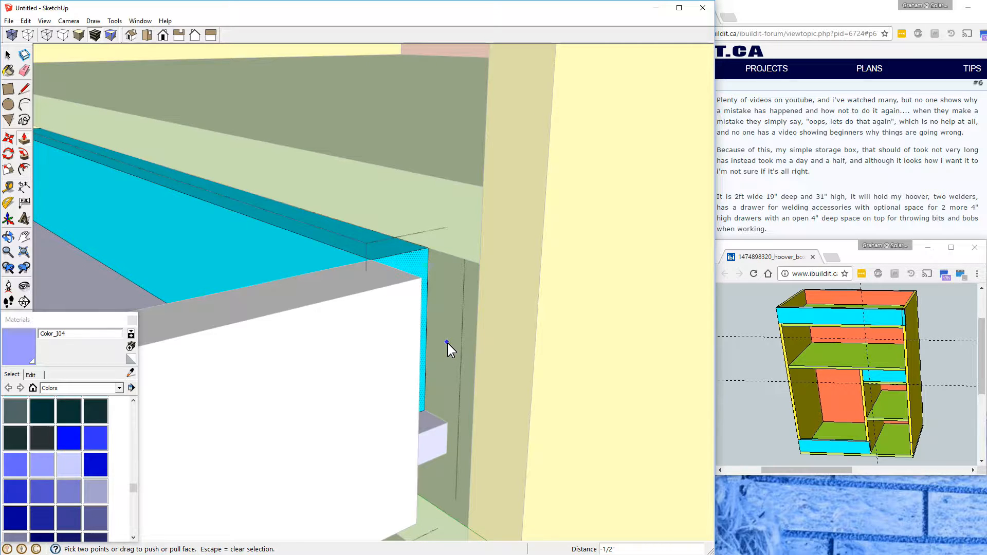
{"action": "key", "text": "space"}
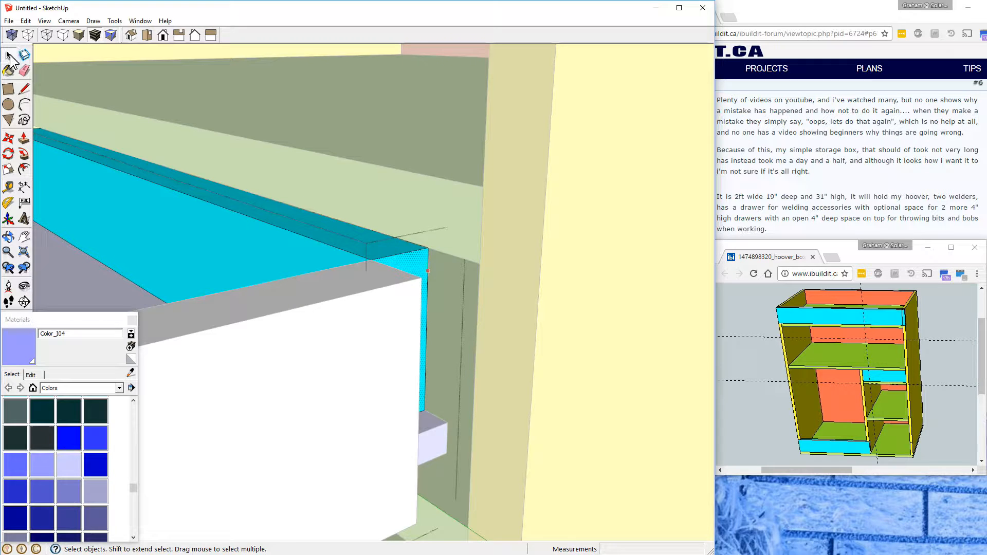
{"action": "left_click", "coordinate": [582, 338]}
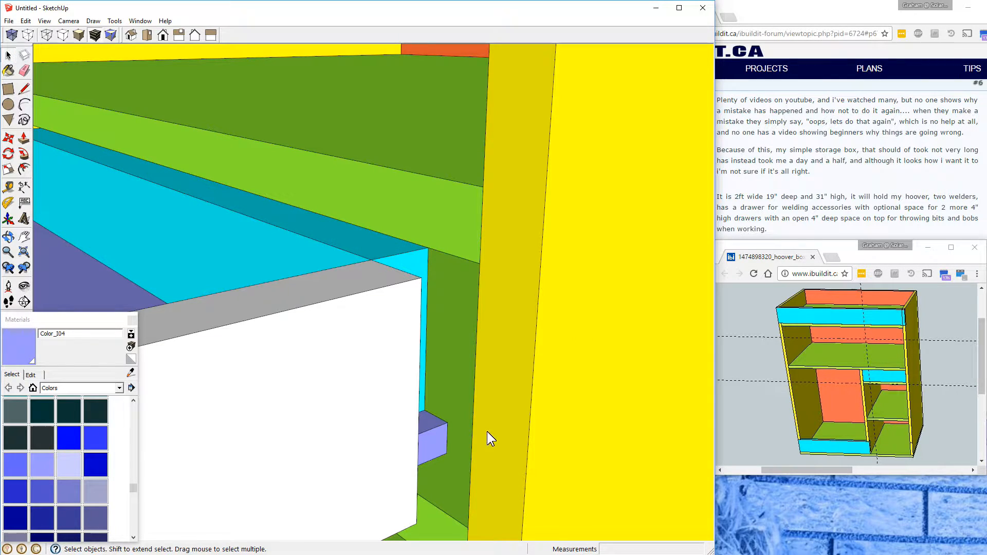
{"action": "middle_click_drag", "start_coordinate": [431, 399], "coordinate": [258, 415]}
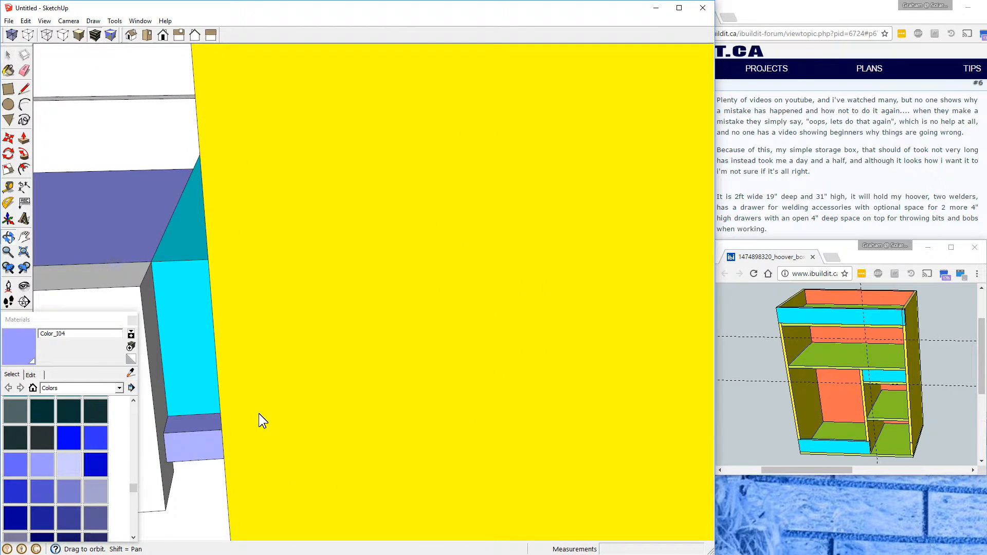
Step: Edit the drawer side component, pull its rear end face out 1/2" to cover the drawer back's end, and finish editing
{"action": "left_click", "coordinate": [153, 291]}
{"action": "double_click", "coordinate": [152, 295]}
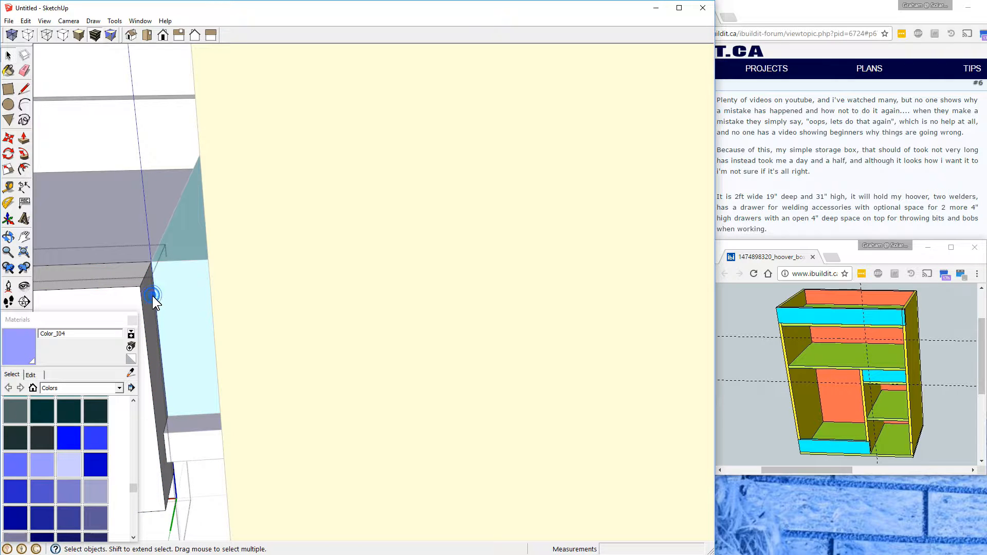
{"action": "left_click", "coordinate": [152, 306]}
{"action": "key", "text": "p"}
{"action": "left_click", "coordinate": [152, 305]}
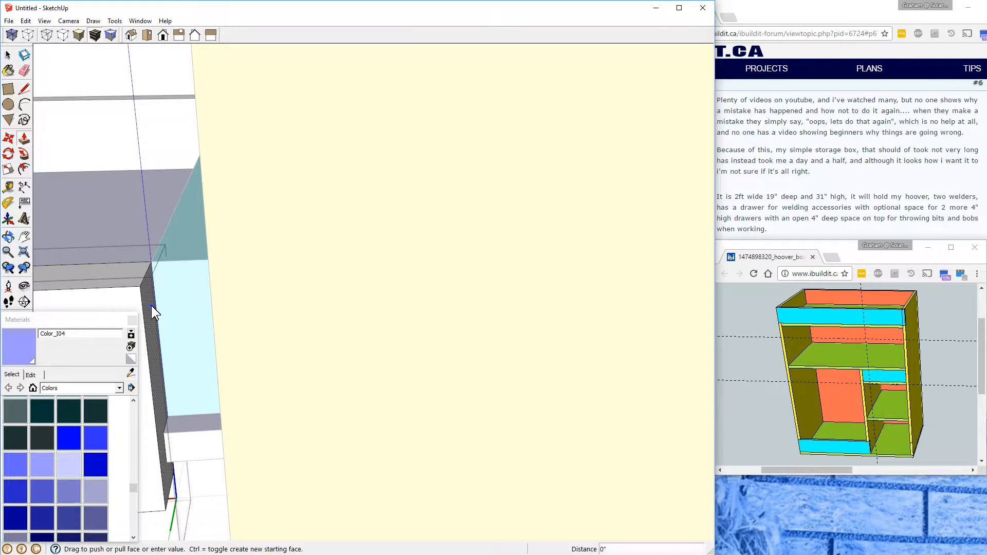
{"action": "left_click", "coordinate": [175, 310]}
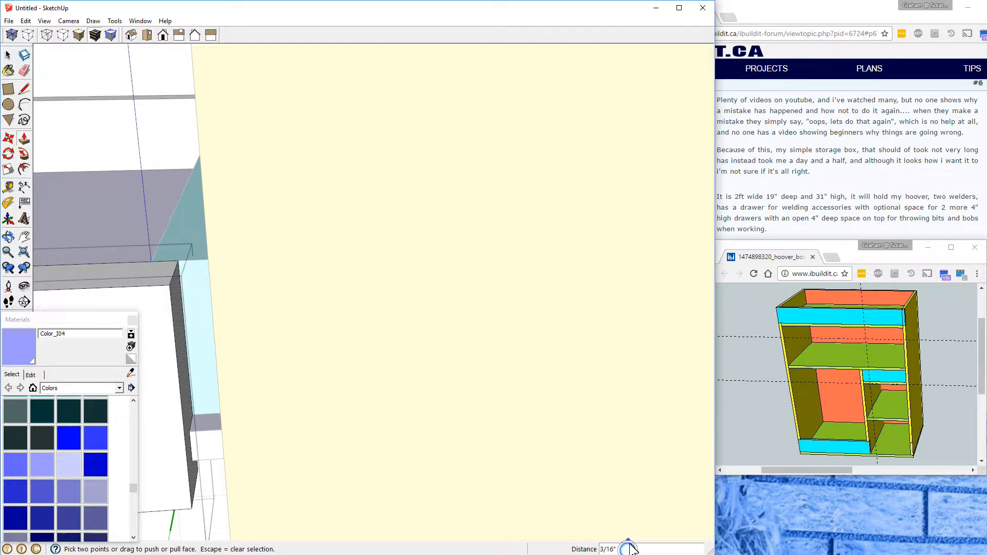
{"action": "type", "text": ".5"}
{"action": "key", "text": "Return"}
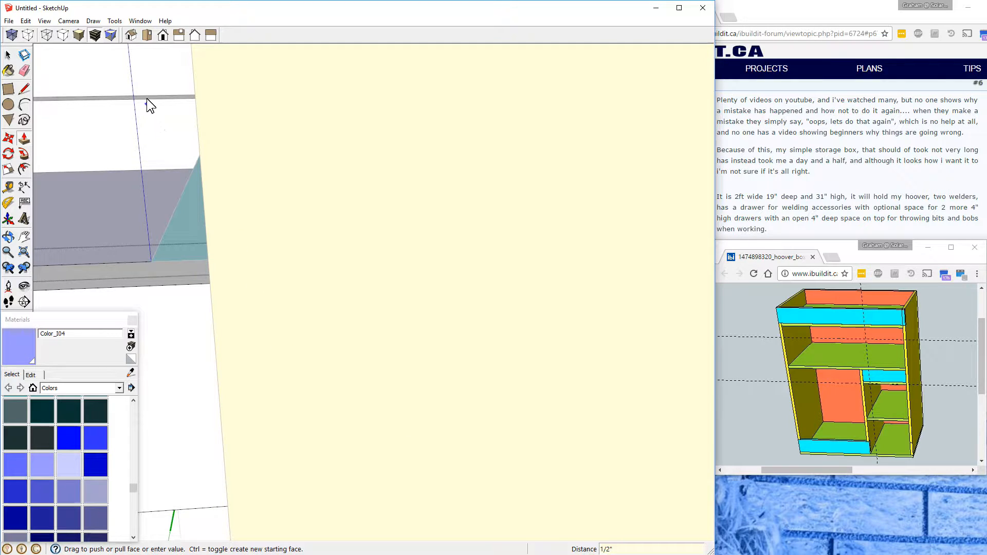
{"action": "left_click", "coordinate": [9, 55]}
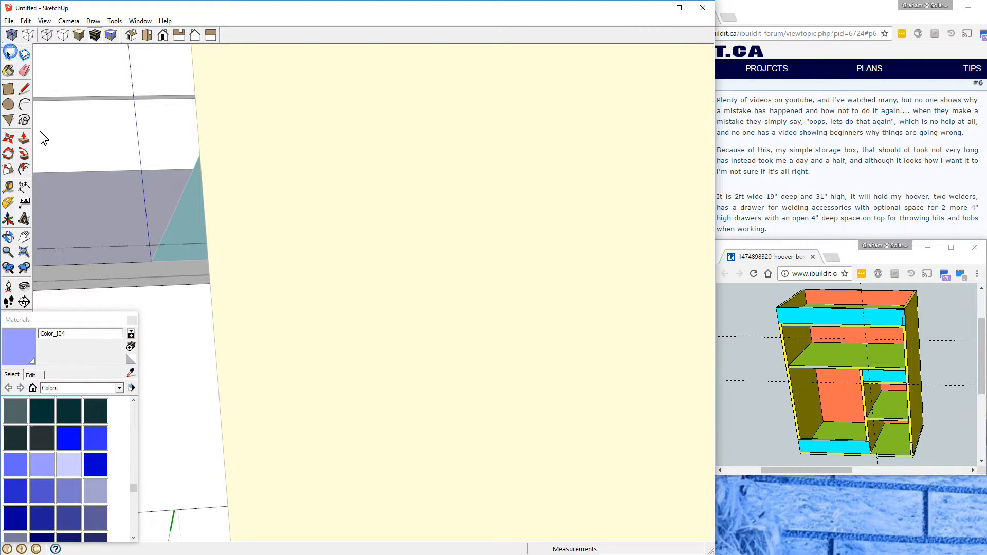
{"action": "left_click", "coordinate": [23, 253]}
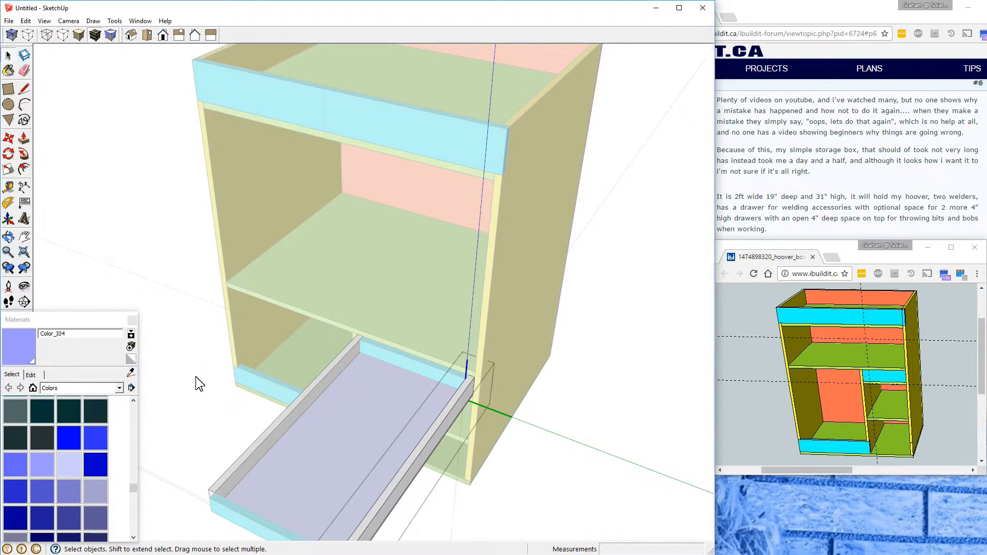
{"action": "left_click", "coordinate": [185, 376]}
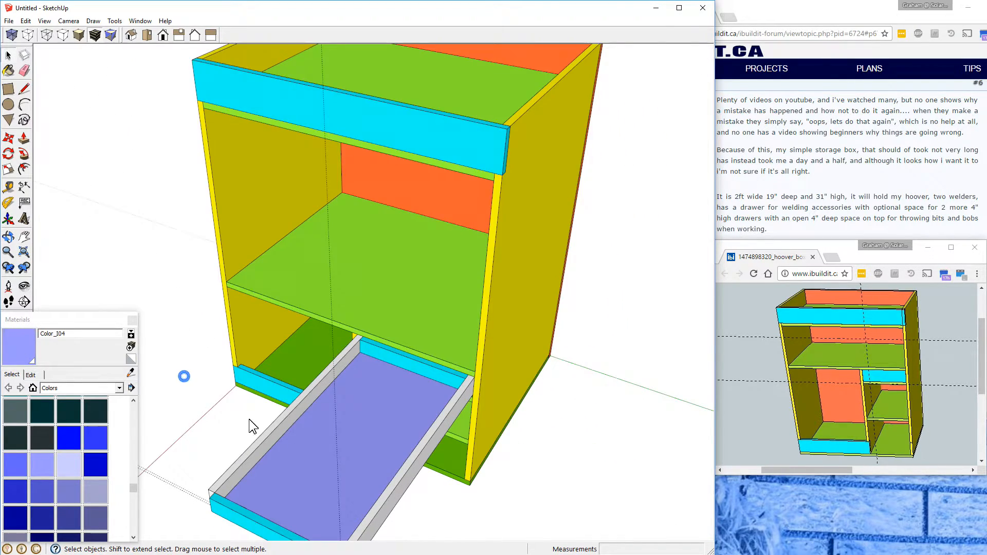
Step: Make the small drawer's front a unique component, independent of its other copies
{"action": "middle_click_drag", "start_coordinate": [457, 518], "coordinate": [676, 352]}
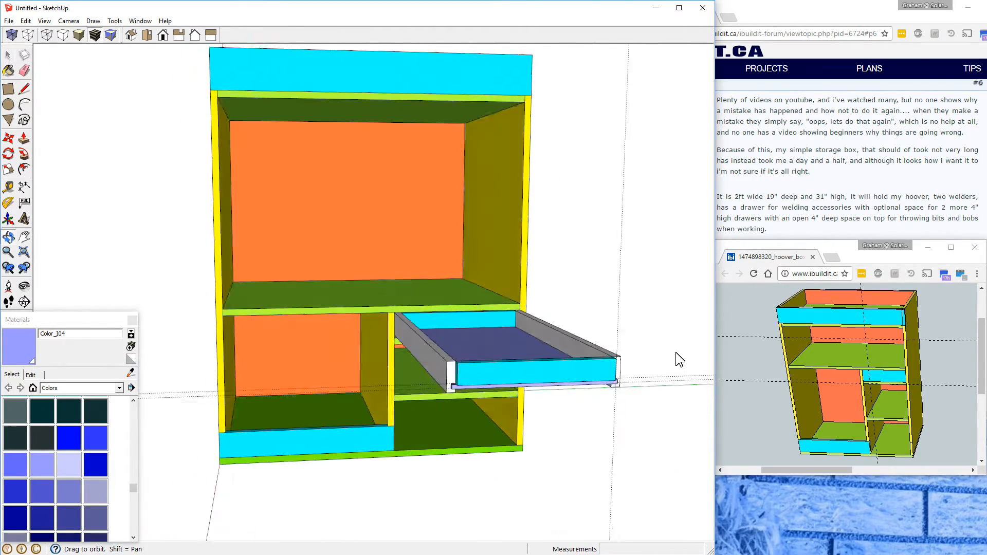
{"action": "scroll", "coordinate": [507, 360], "scroll_direction": "up", "scroll_amount": 6}
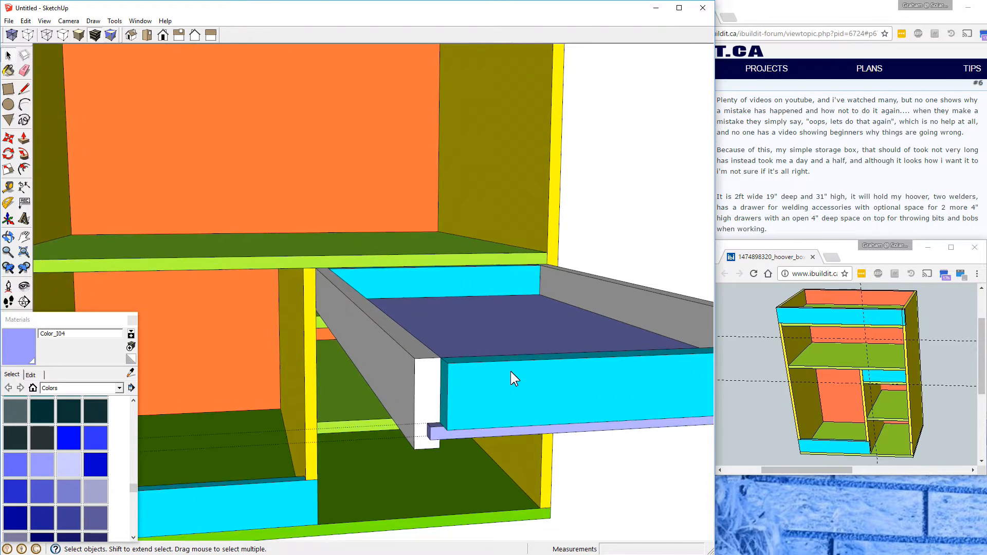
{"action": "scroll", "coordinate": [511, 371], "scroll_direction": "up", "scroll_amount": 2}
{"action": "middle_click_drag", "start_coordinate": [490, 452], "coordinate": [565, 405]}
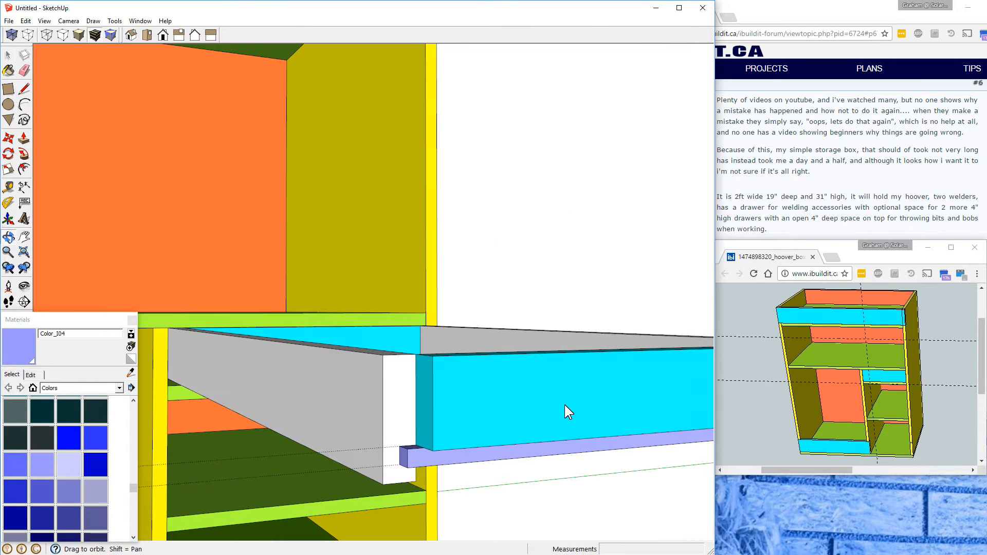
{"action": "left_click", "coordinate": [429, 413]}
{"action": "right_click", "coordinate": [477, 412]}
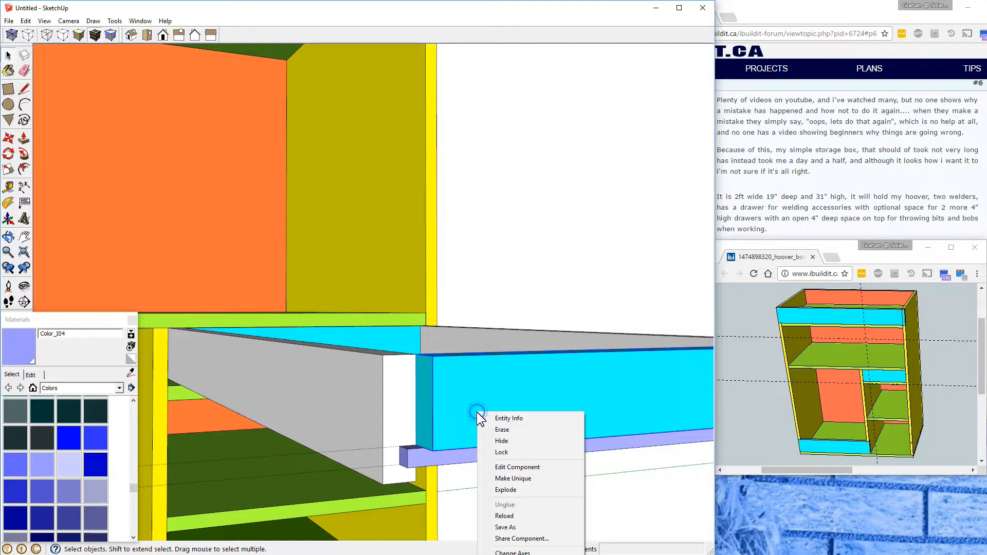
{"action": "left_click", "coordinate": [513, 479]}
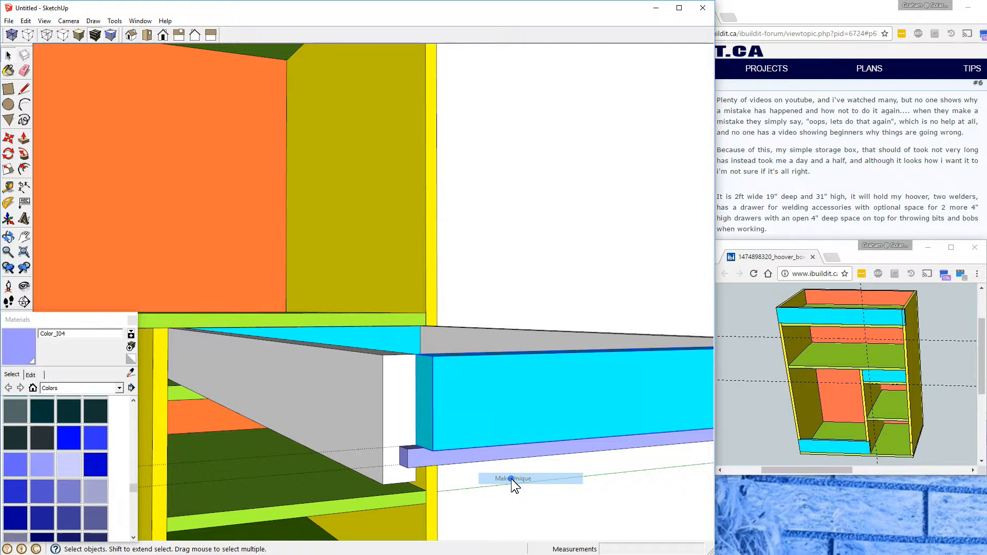
Step: Edit the drawer front component and pull its left end face out 1/2" to the drawer side's outer face
{"action": "middle_click_drag", "start_coordinate": [388, 424], "coordinate": [550, 420]}
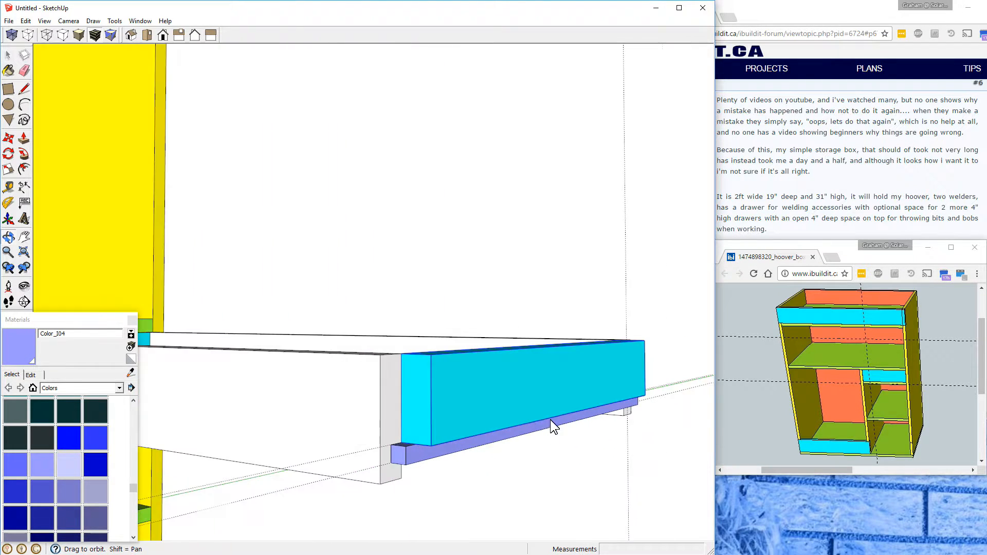
{"action": "double_click", "coordinate": [417, 399]}
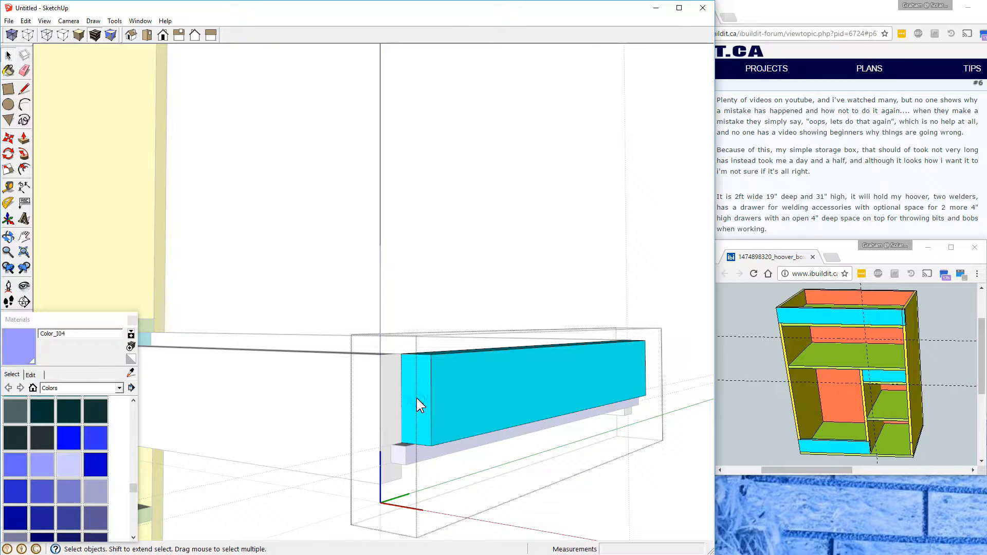
{"action": "left_click", "coordinate": [422, 399]}
{"action": "key", "text": "p"}
{"action": "left_click_drag", "start_coordinate": [422, 398], "coordinate": [320, 380]}
{"action": "middle_click_drag", "start_coordinate": [532, 493], "coordinate": [520, 367]}
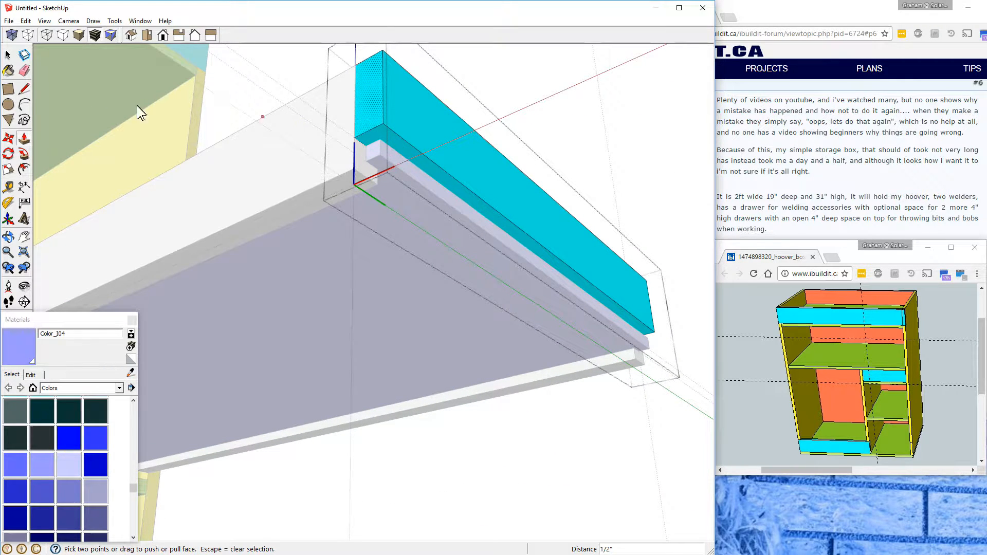
{"action": "left_click", "coordinate": [8, 54]}
Step: Pull the drawer front's bottom face down 1/2", flush with the bottom edges of the drawer sides
{"action": "left_click", "coordinate": [372, 138]}
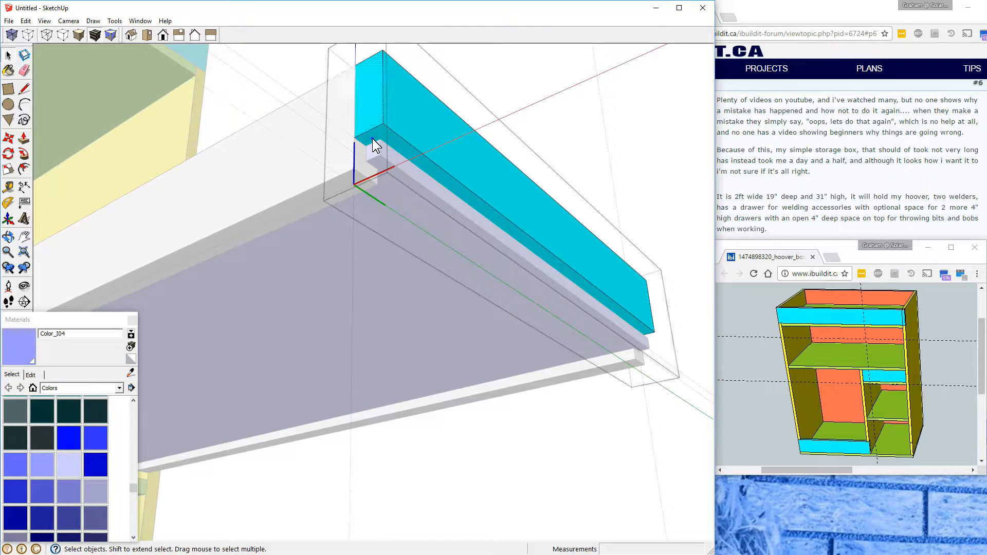
{"action": "key", "text": "p"}
{"action": "left_click", "coordinate": [373, 138]}
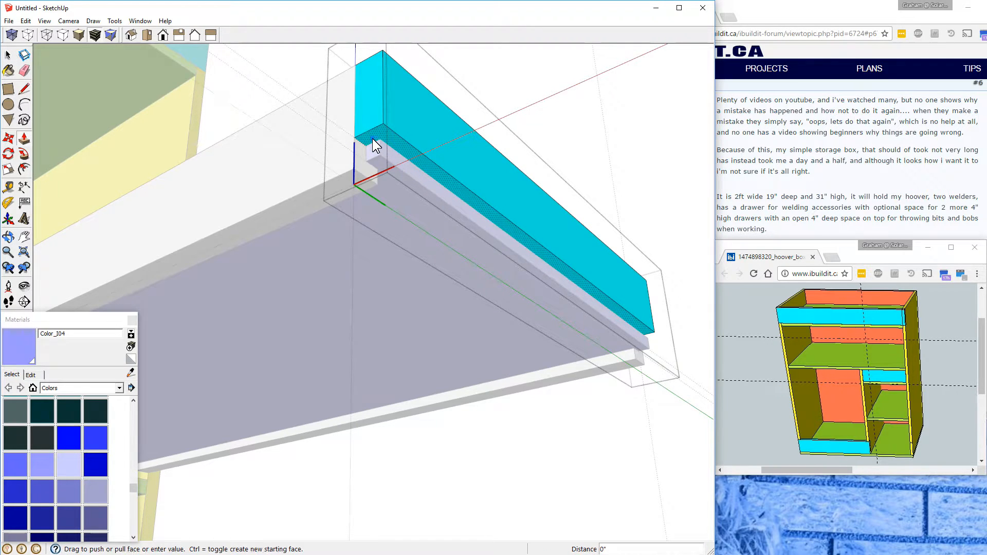
{"action": "left_click", "coordinate": [310, 199]}
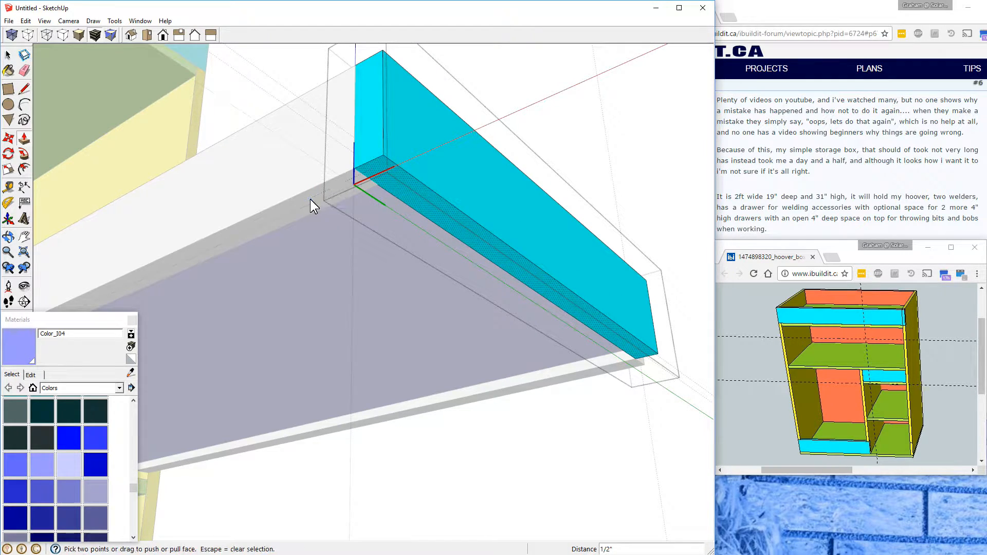
Step: Pull the drawer front's right end face out 1/2" to the other side's outer face, and finish editing the component
{"action": "middle_click_drag", "start_coordinate": [693, 353], "coordinate": [171, 401]}
{"action": "key", "text": "space"}
{"action": "left_click", "coordinate": [228, 303]}
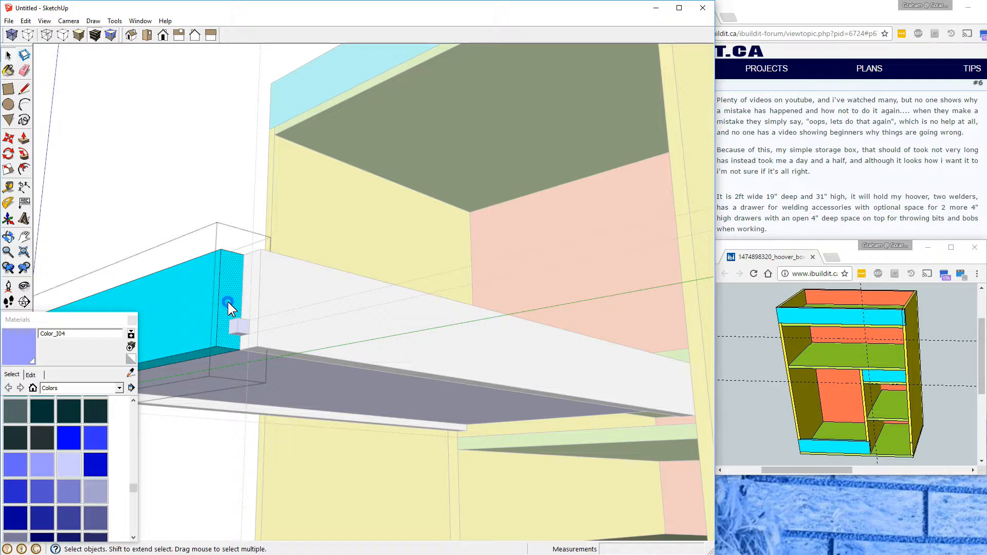
{"action": "key", "text": "p"}
{"action": "left_click", "coordinate": [227, 302]}
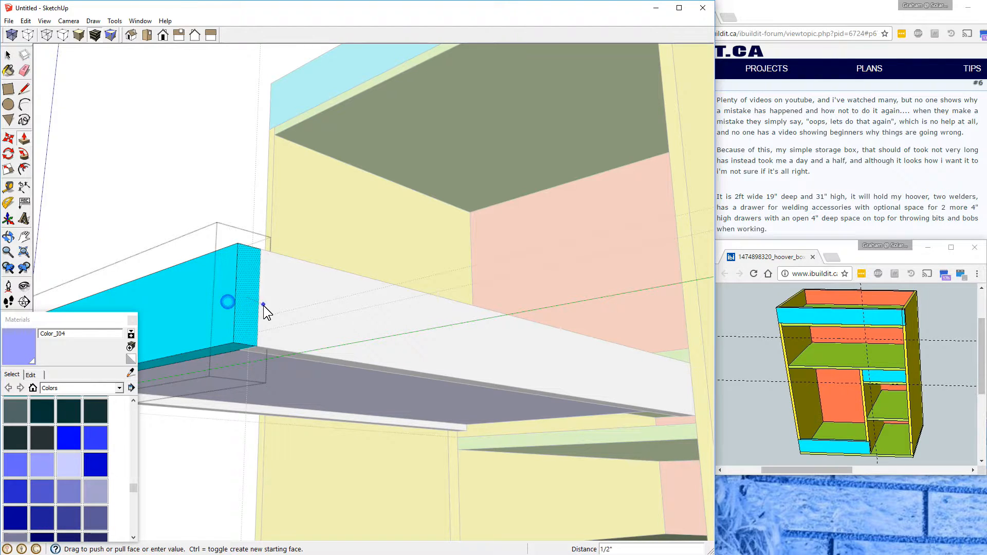
{"action": "left_click", "coordinate": [273, 305]}
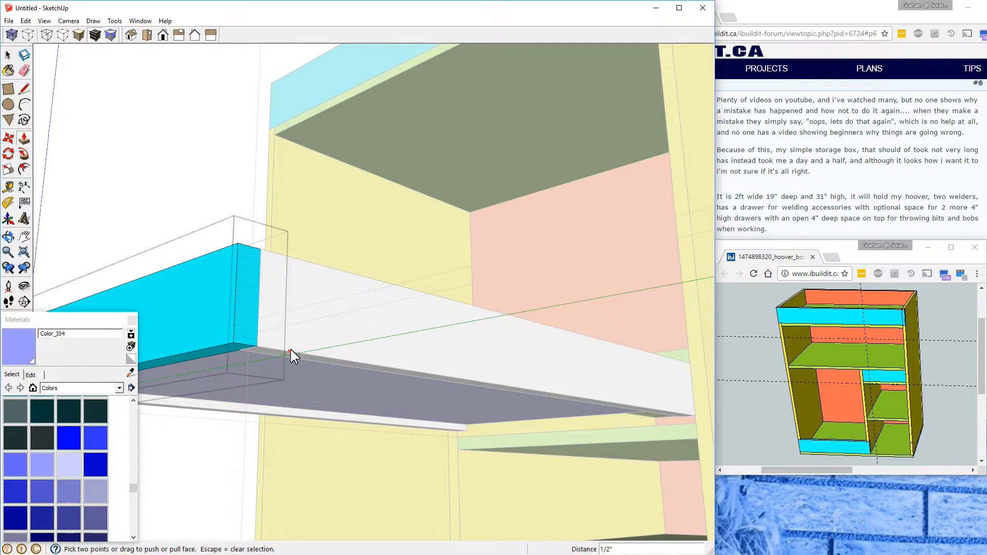
{"action": "key", "text": "space"}
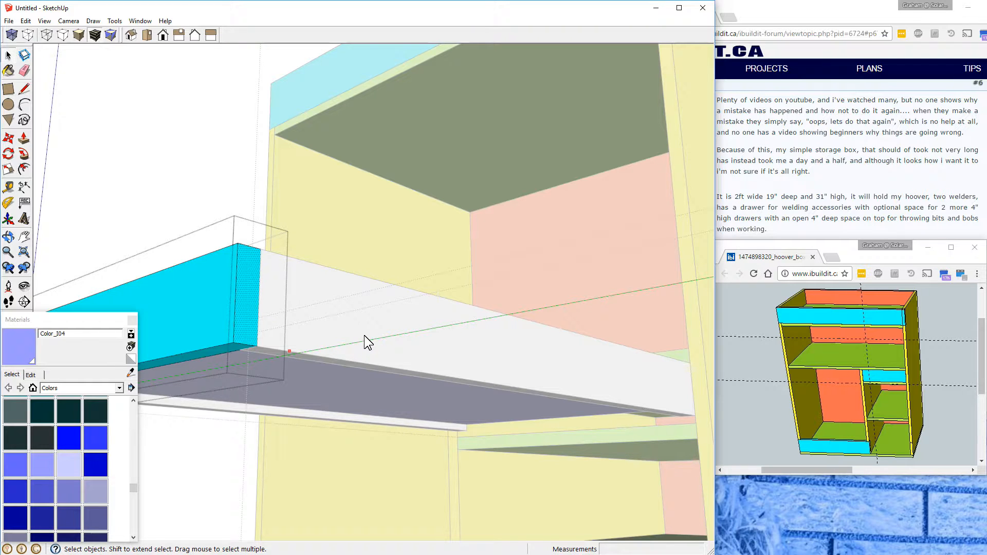
{"action": "left_click", "coordinate": [190, 166]}
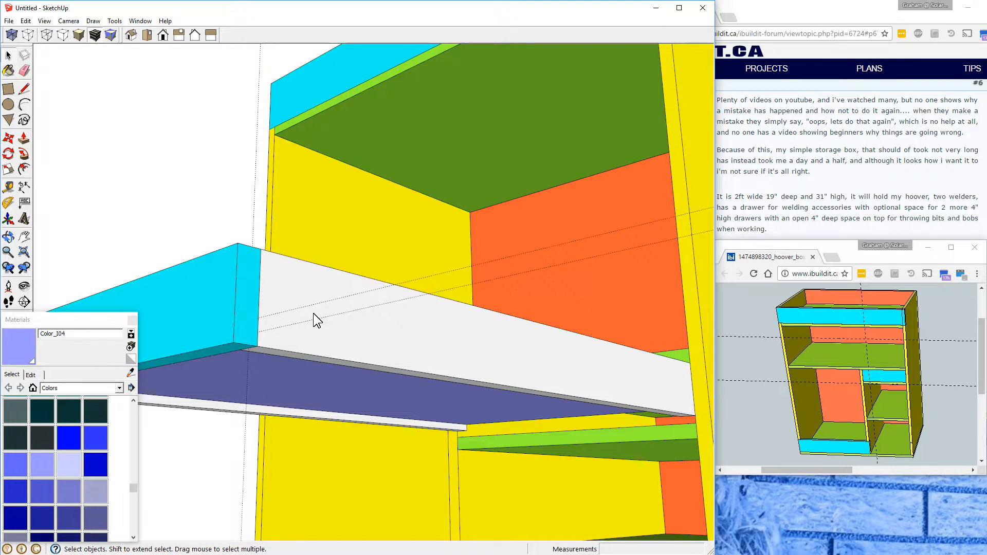
Step: Hide the right drawer side to expose the end of the drawer bottom behind the front
{"action": "left_click", "coordinate": [292, 295]}
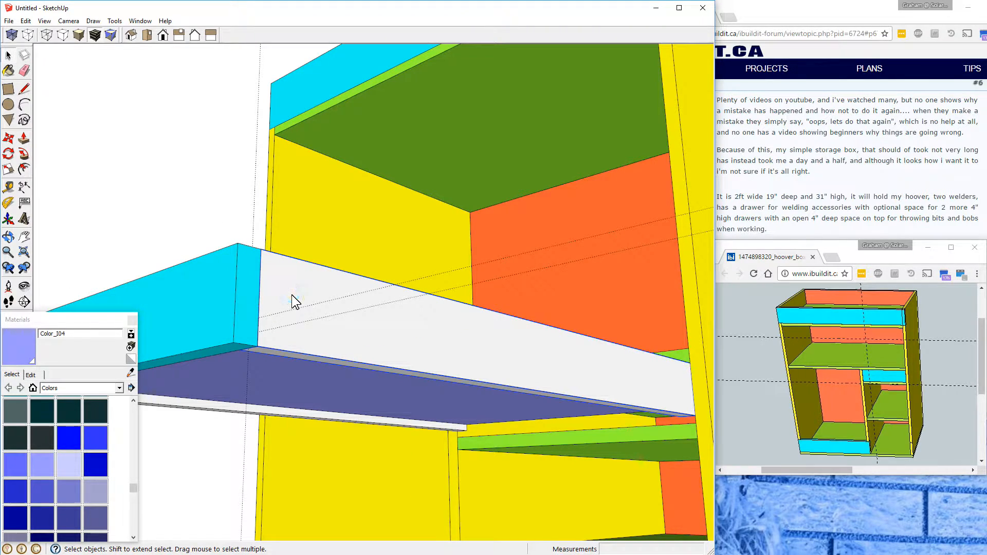
{"action": "right_click", "coordinate": [291, 295]}
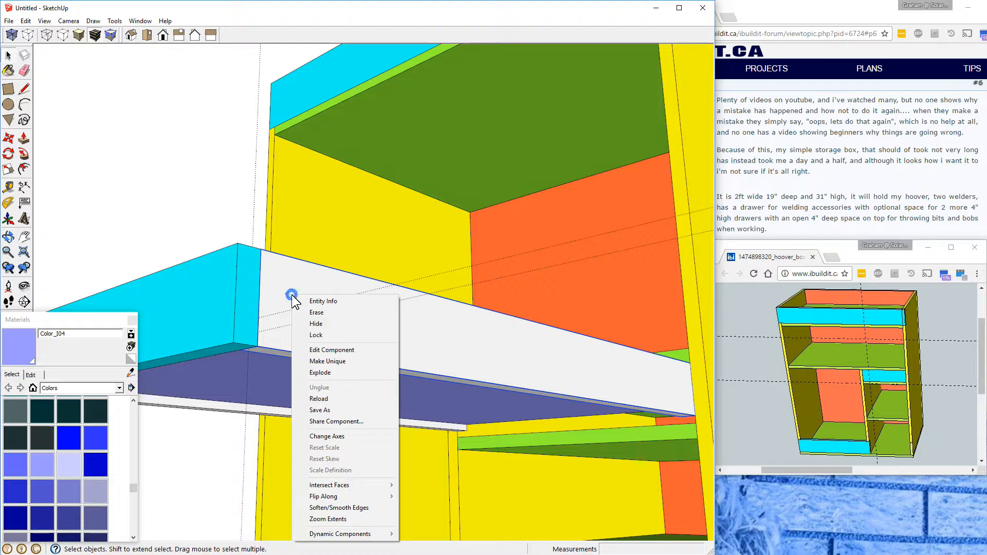
{"action": "left_click", "coordinate": [316, 324]}
Step: Edit the drawer front and draw a 1/4" square on its end face, against the inner edge and in line with the drawer bottom
{"action": "mouse_move", "coordinate": [352, 343]}
{"action": "middle_mouse_down"}
{"action": "mouse_move", "coordinate": [251, 347]}
{"action": "mouse_move", "coordinate": [346, 392]}
{"action": "mouse_move", "coordinate": [305, 373]}
{"action": "middle_mouse_up"}
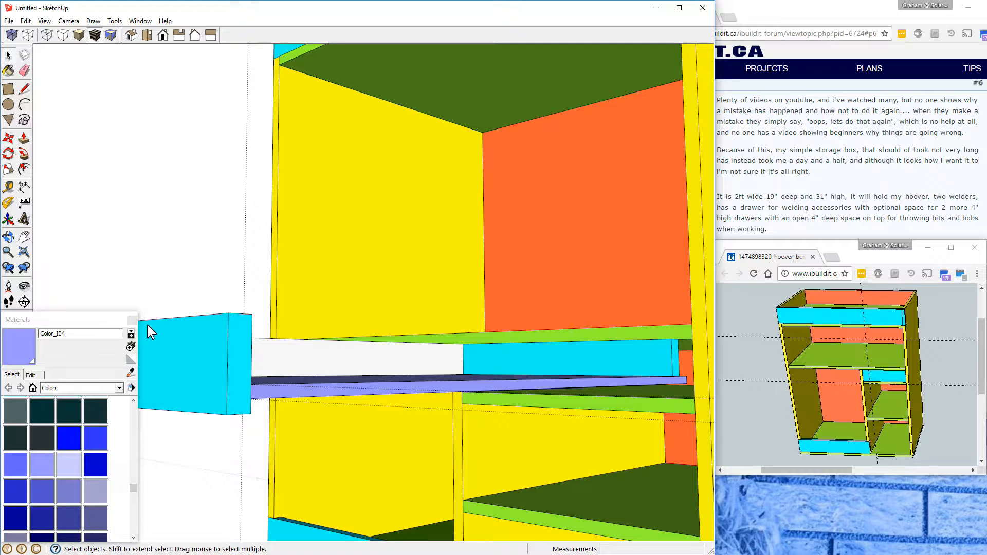
{"action": "mouse_move", "coordinate": [147, 324]}
{"action": "middle_mouse_down"}
{"action": "mouse_move", "coordinate": [300, 373]}
{"action": "mouse_move", "coordinate": [259, 386]}
{"action": "mouse_move", "coordinate": [153, 388]}
{"action": "mouse_move", "coordinate": [7, 410]}
{"action": "middle_mouse_up"}
{"action": "scroll", "coordinate": [73, 398], "scroll_direction": "up", "scroll_amount": 2}
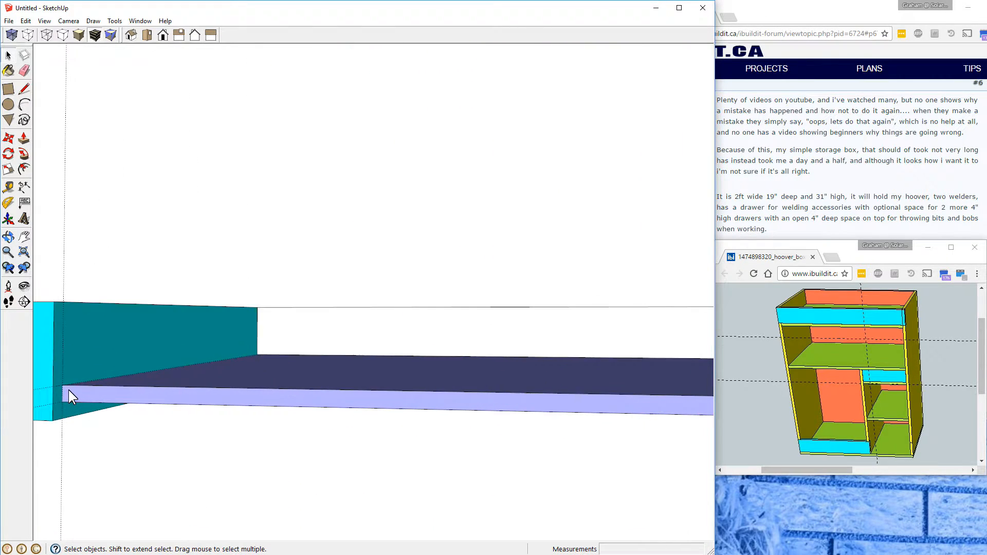
{"action": "scroll", "coordinate": [69, 389], "scroll_direction": "up", "scroll_amount": 2}
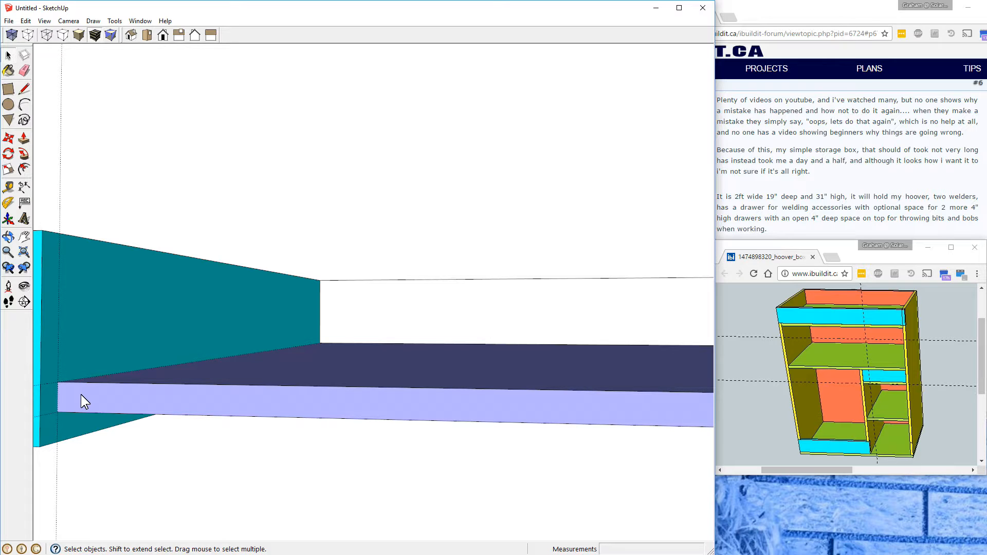
{"action": "scroll", "coordinate": [86, 390], "scroll_direction": "down", "scroll_amount": 5}
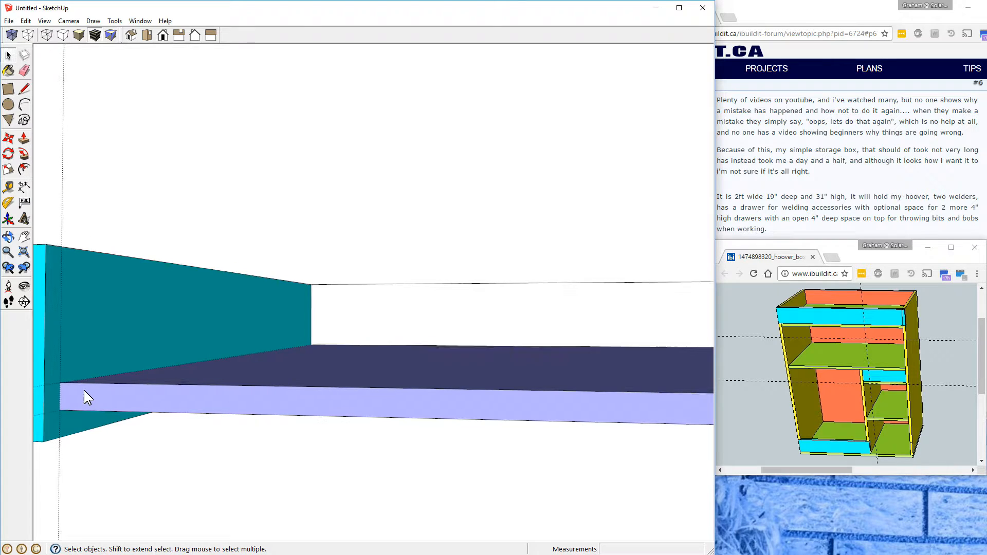
{"action": "mouse_move", "coordinate": [42, 406]}
{"action": "middle_mouse_down"}
{"action": "mouse_move", "coordinate": [194, 418]}
{"action": "mouse_move", "coordinate": [254, 409]}
{"action": "middle_mouse_up"}
{"action": "scroll", "coordinate": [122, 408], "scroll_direction": "up", "scroll_amount": 4}
{"action": "scroll", "coordinate": [122, 408], "scroll_direction": "up", "scroll_amount": 2}
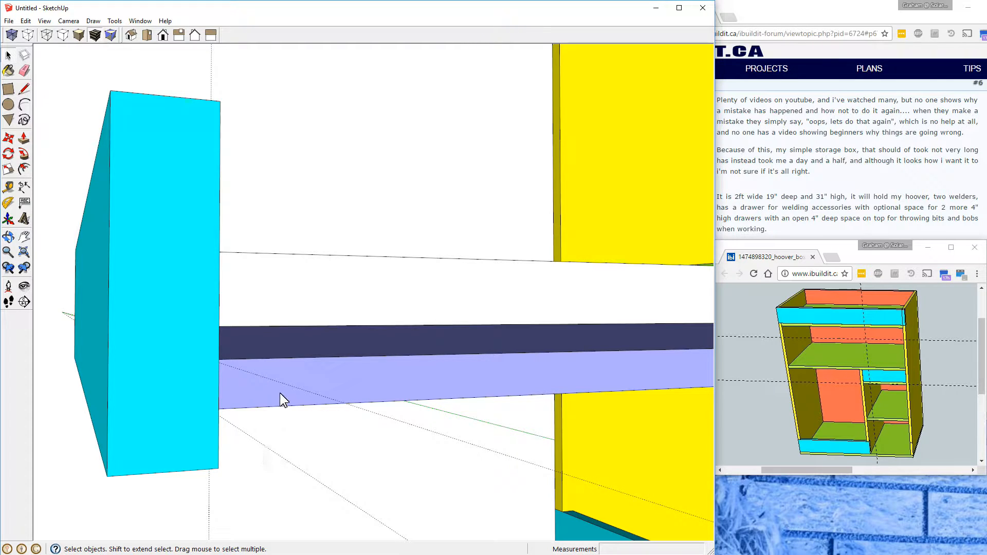
{"action": "left_click", "coordinate": [181, 376]}
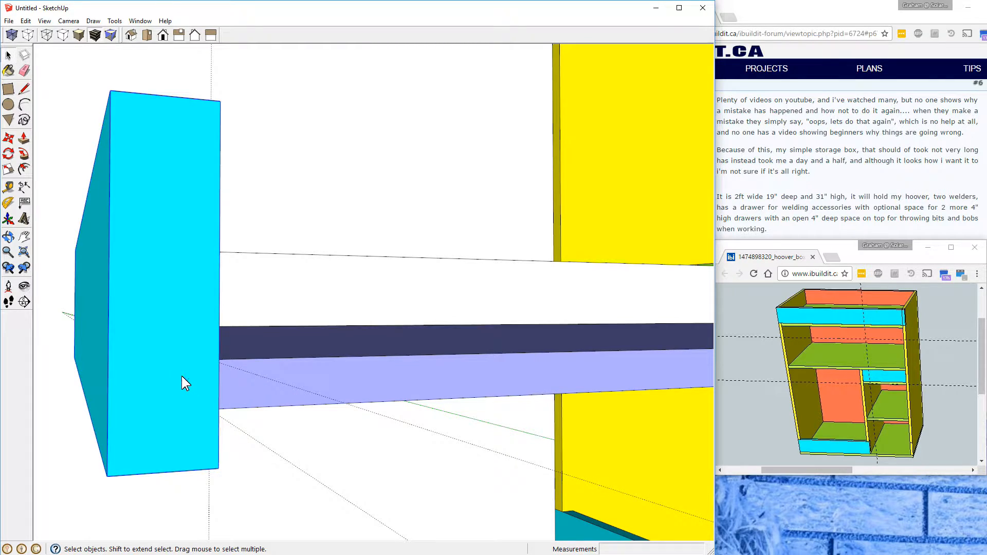
{"action": "double_click", "coordinate": [182, 375]}
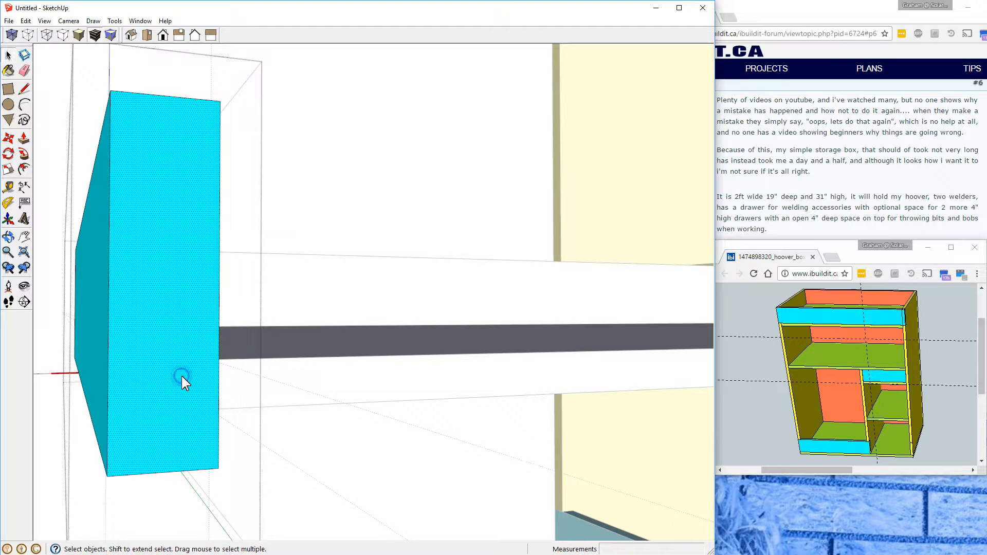
{"action": "key", "text": "r"}
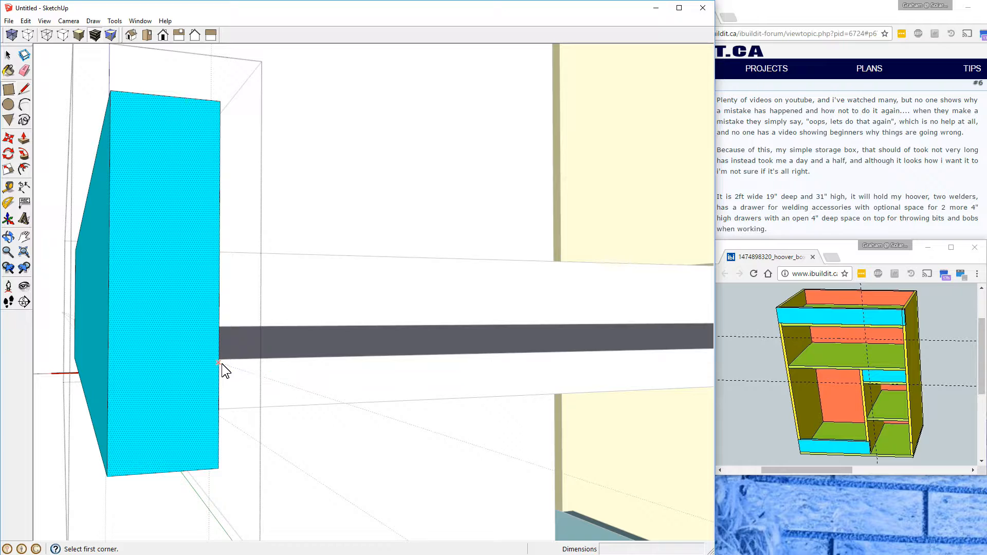
{"action": "left_click", "coordinate": [221, 418]}
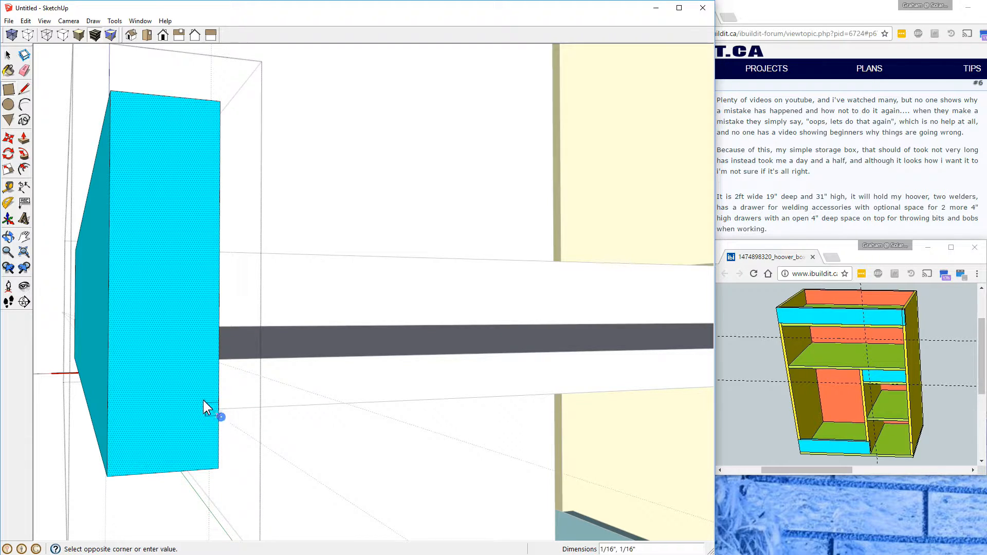
{"action": "left_click", "coordinate": [164, 364]}
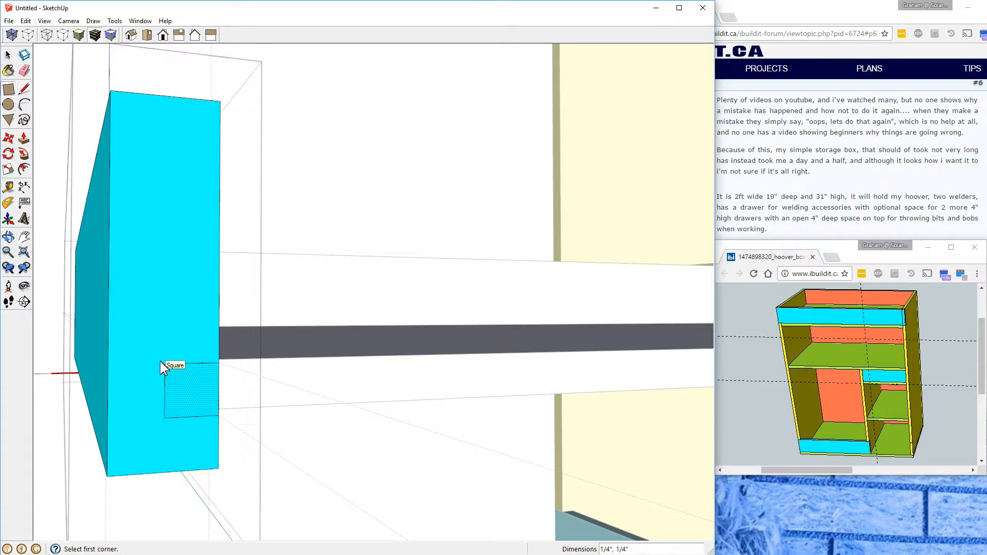
Step: Push the 1/4" square 10" through the drawer front's full length to cut the bottom groove, and finish editing the component
{"action": "mouse_move", "coordinate": [276, 437]}
{"action": "middle_mouse_down"}
{"action": "mouse_move", "coordinate": [254, 445]}
{"action": "mouse_move", "coordinate": [224, 437]}
{"action": "middle_mouse_up"}
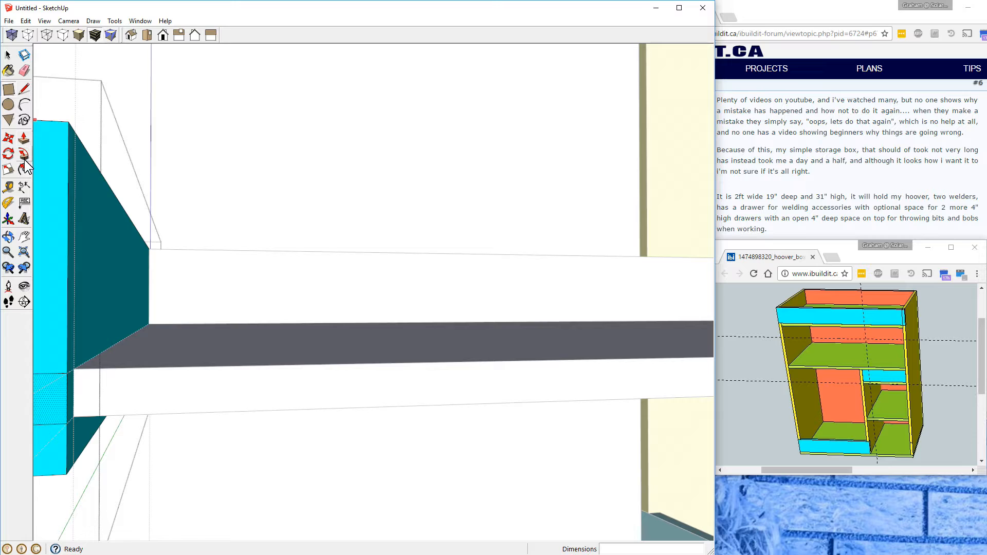
{"action": "left_click", "coordinate": [25, 140]}
{"action": "left_click", "coordinate": [52, 396]}
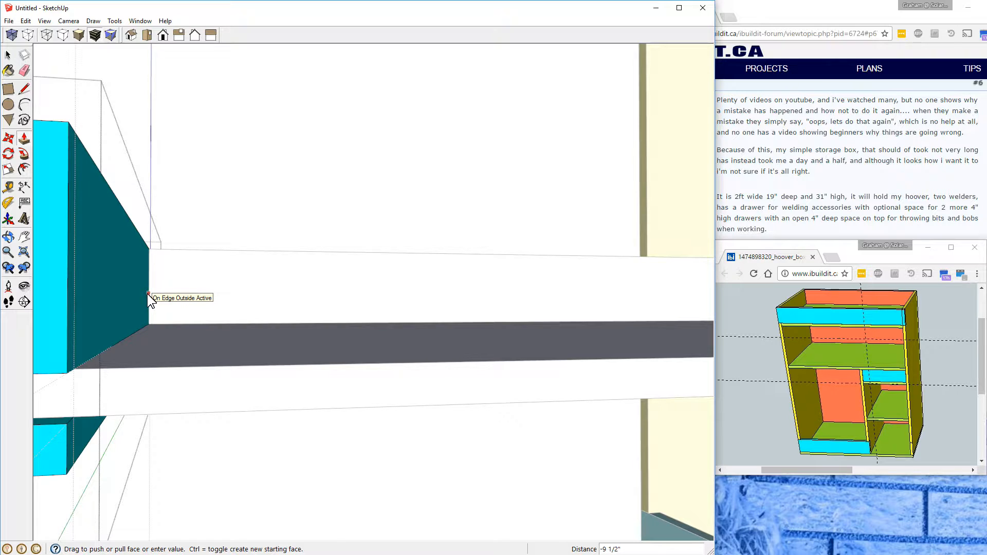
{"action": "left_click", "coordinate": [154, 321]}
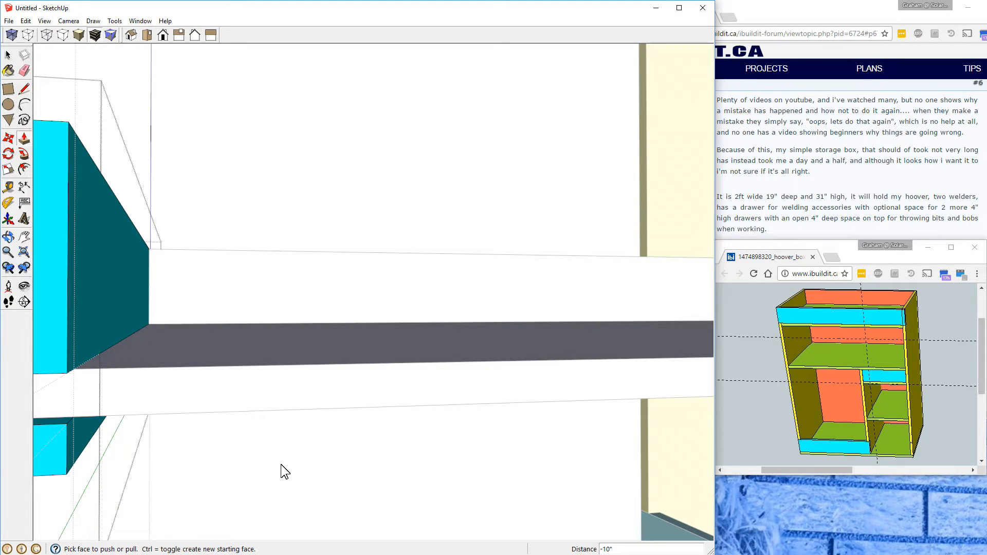
{"action": "left_click", "coordinate": [7, 55]}
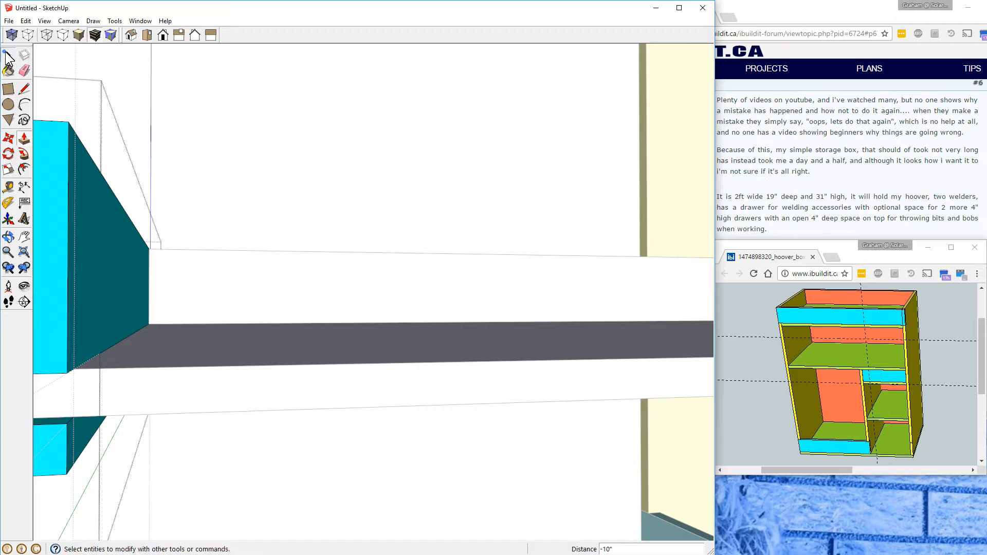
{"action": "left_click", "coordinate": [265, 463]}
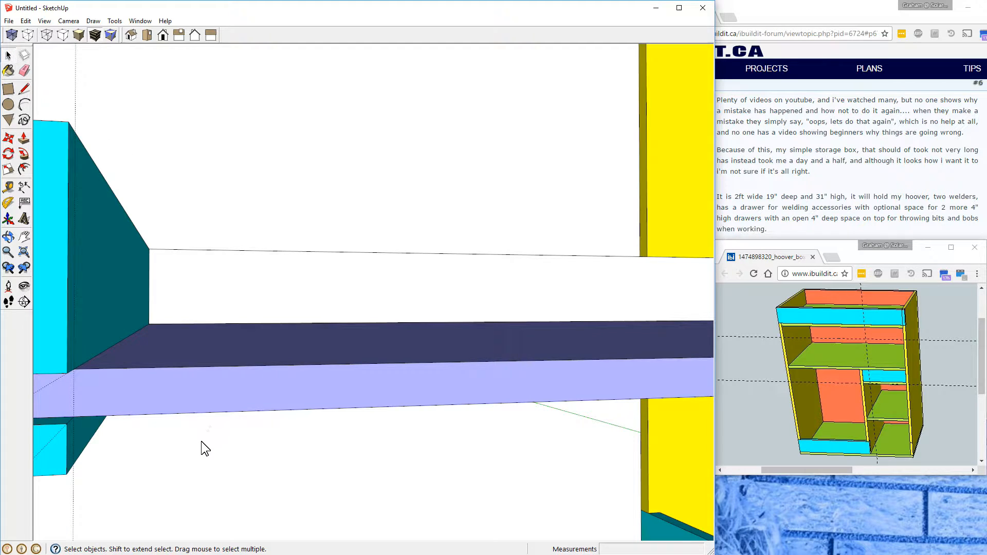
{"action": "scroll", "coordinate": [201, 442], "scroll_direction": "down", "scroll_amount": 2}
{"action": "middle_click_drag", "start_coordinate": [202, 441], "coordinate": [189, 462]}
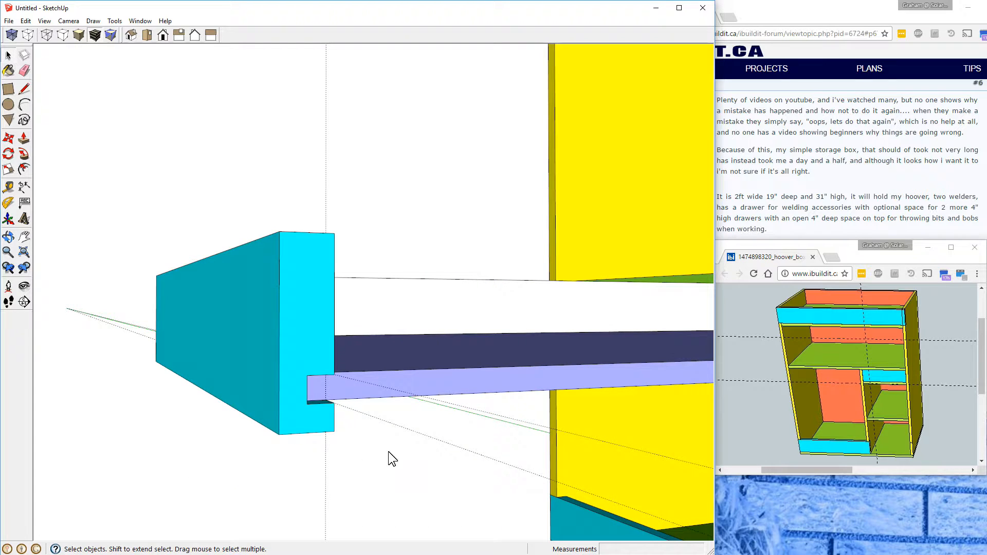
Step: Delete the three leftover guide lines around the drawer front
{"action": "left_click", "coordinate": [494, 414]}
{"action": "key", "text": "Delete"}
{"action": "left_click", "coordinate": [437, 440]}
{"action": "key", "text": "Delete"}
{"action": "left_click", "coordinate": [344, 496]}
{"action": "key", "text": "Delete"}
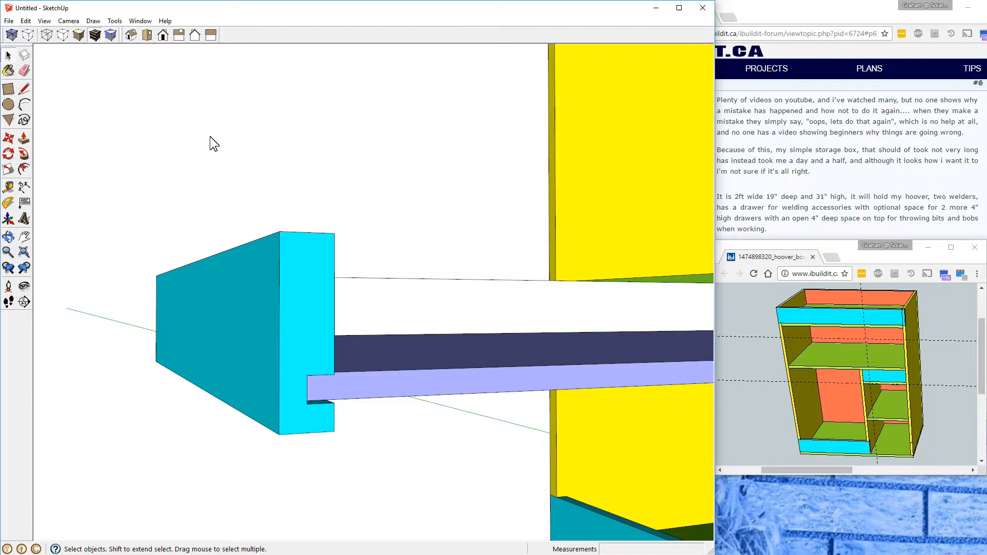
Step: Unhide all hidden geometry to bring back the right drawer side, and examine the whole drawer in the cabinet
{"action": "left_click", "coordinate": [28, 17]}
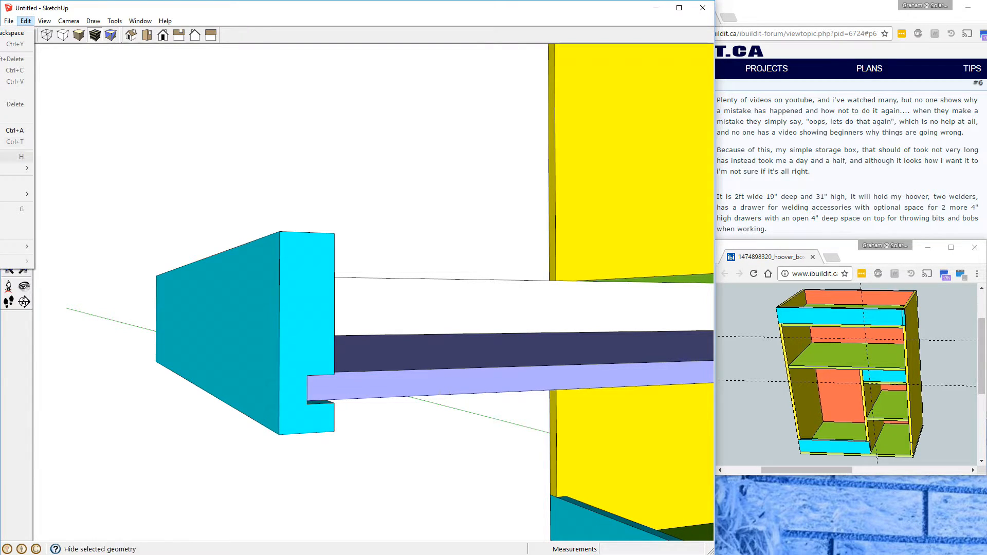
{"action": "mouse_move", "coordinate": [21, 168]}
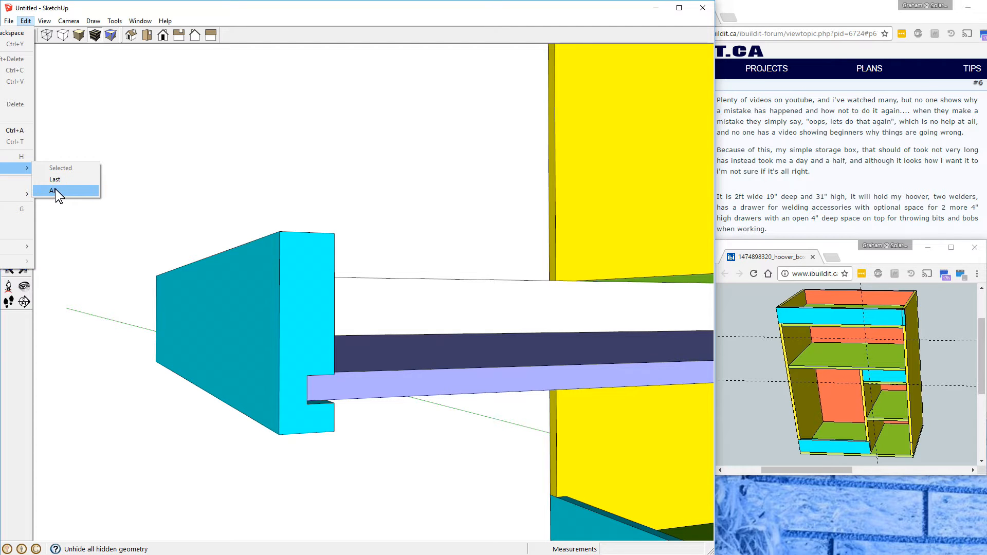
{"action": "left_click", "coordinate": [54, 191]}
{"action": "middle_click_drag", "start_coordinate": [286, 306], "coordinate": [548, 445]}
{"action": "scroll", "coordinate": [381, 327], "scroll_direction": "down", "scroll_amount": 5}
{"action": "mouse_move", "coordinate": [650, 495]}
{"action": "middle_mouse_down"}
{"action": "mouse_move", "coordinate": [624, 458]}
{"action": "mouse_move", "coordinate": [597, 361]}
{"action": "mouse_move", "coordinate": [601, 385]}
{"action": "middle_mouse_up"}
{"action": "scroll", "coordinate": [544, 276], "scroll_direction": "up", "scroll_amount": 3}
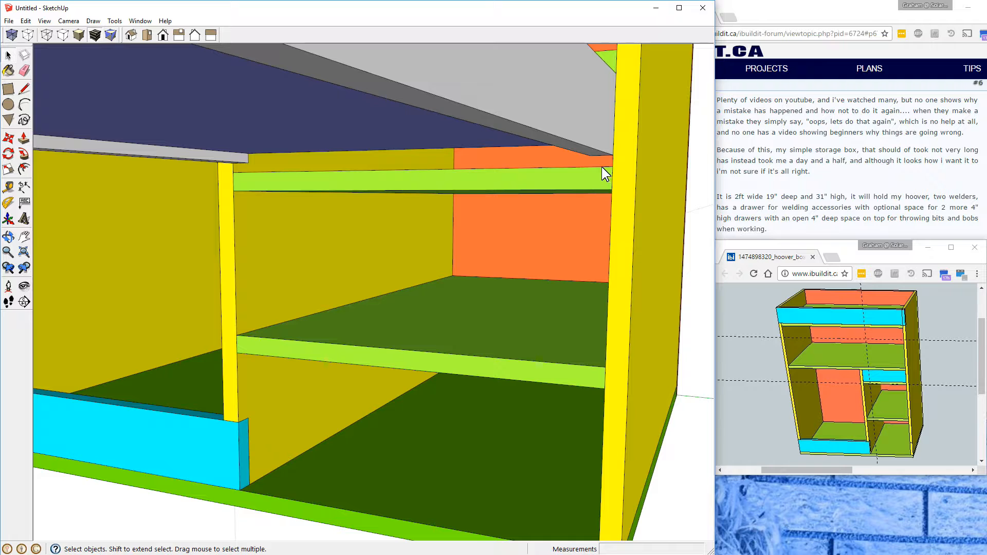
{"action": "scroll", "coordinate": [602, 167], "scroll_direction": "down", "scroll_amount": 6}
{"action": "middle_click_drag", "start_coordinate": [524, 131], "coordinate": [481, 224]}
{"action": "scroll", "coordinate": [458, 145], "scroll_direction": "up", "scroll_amount": 2}
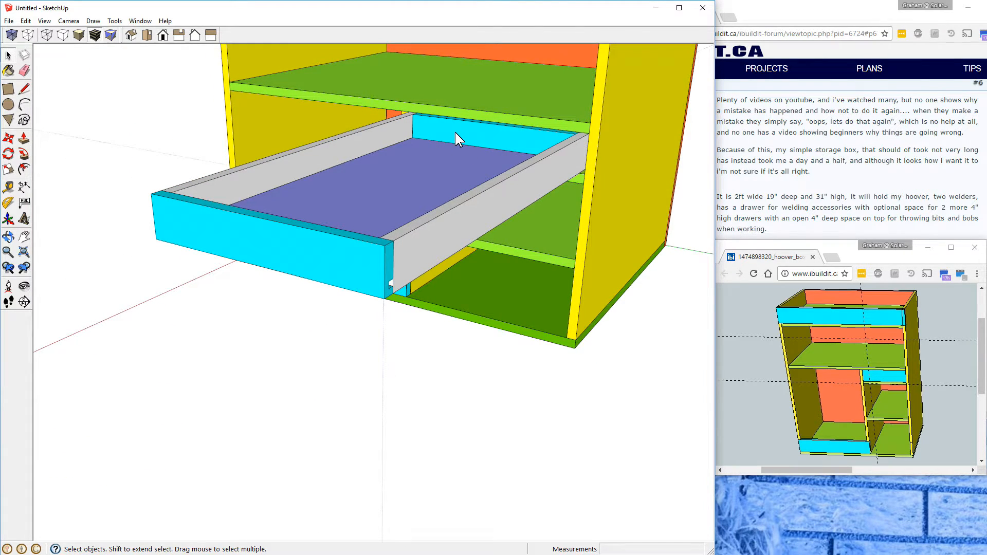
Step: Select all the drawer's parts and move them down 0.5" along the blue axis
{"action": "left_click", "coordinate": [352, 144]}
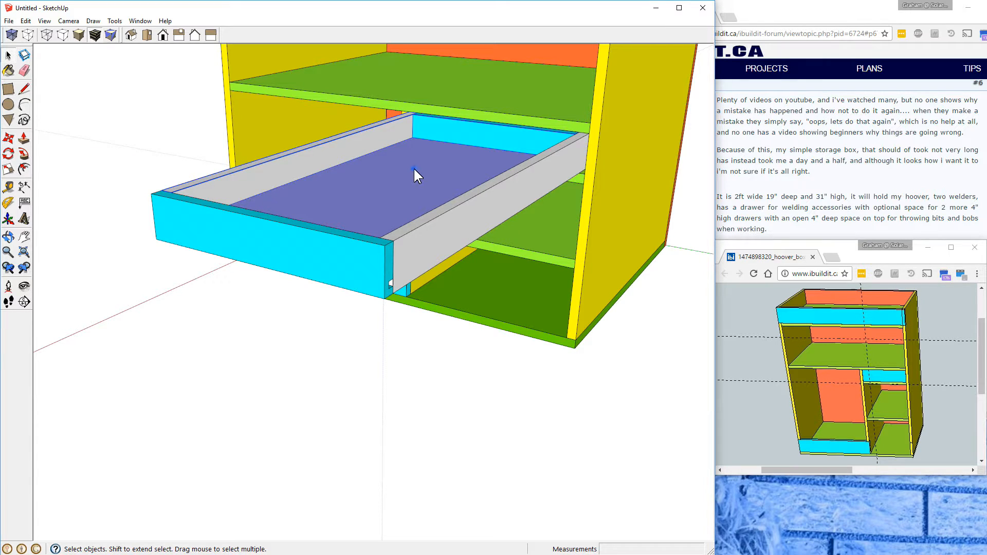
{"action": "left_click", "coordinate": [484, 215], "text": "shift"}
{"action": "left_click", "coordinate": [351, 259], "text": "shift"}
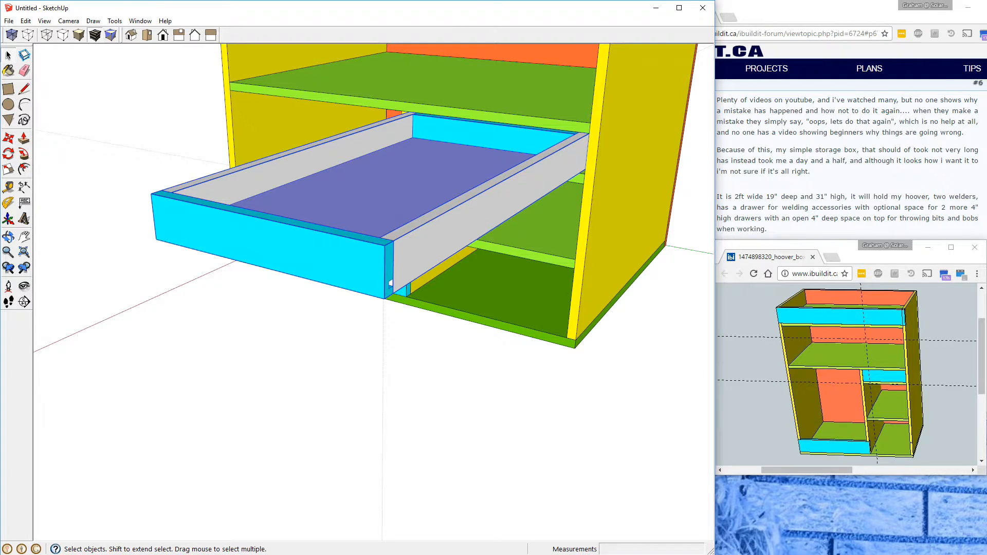
{"action": "left_click", "coordinate": [9, 137]}
{"action": "left_click", "coordinate": [265, 240]}
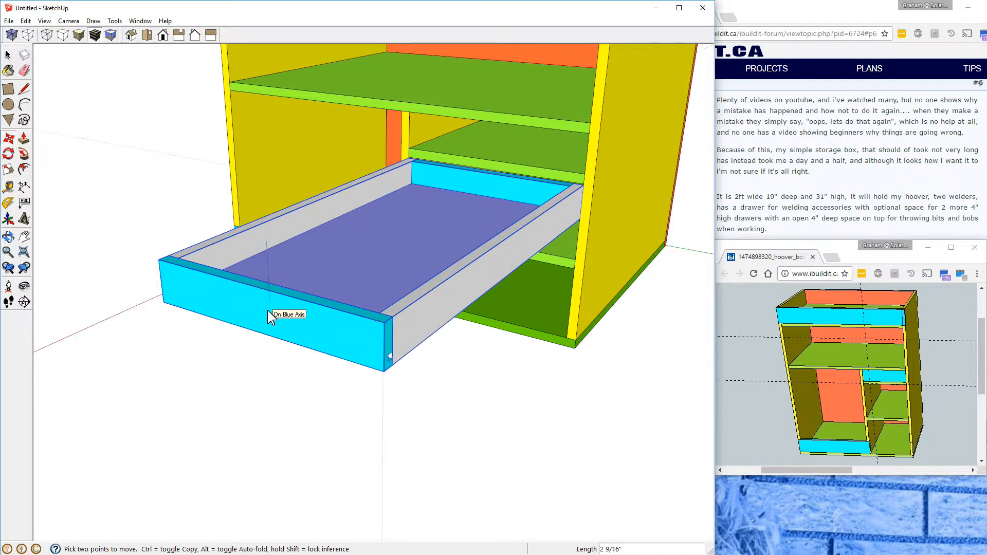
{"action": "left_click", "coordinate": [268, 310]}
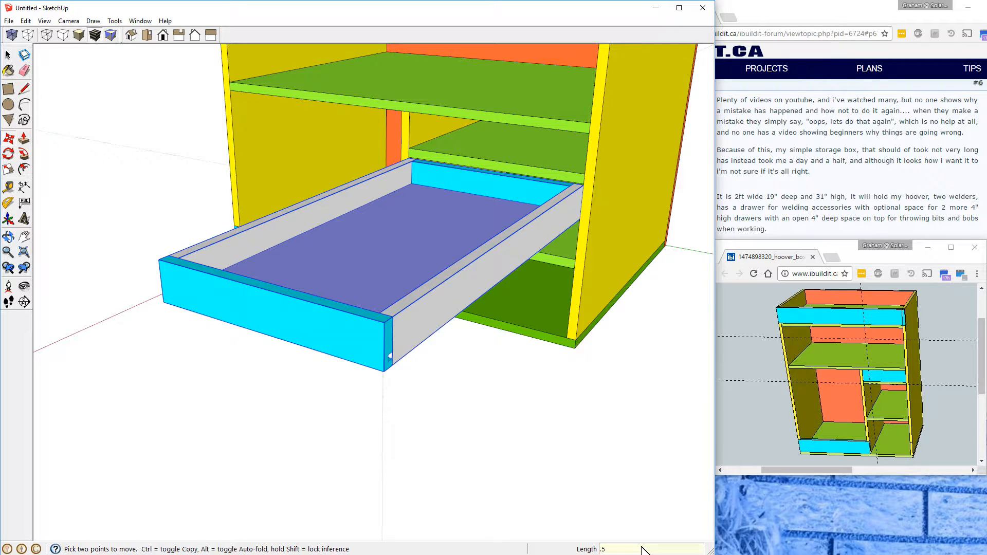
{"action": "key", "text": "Return"}
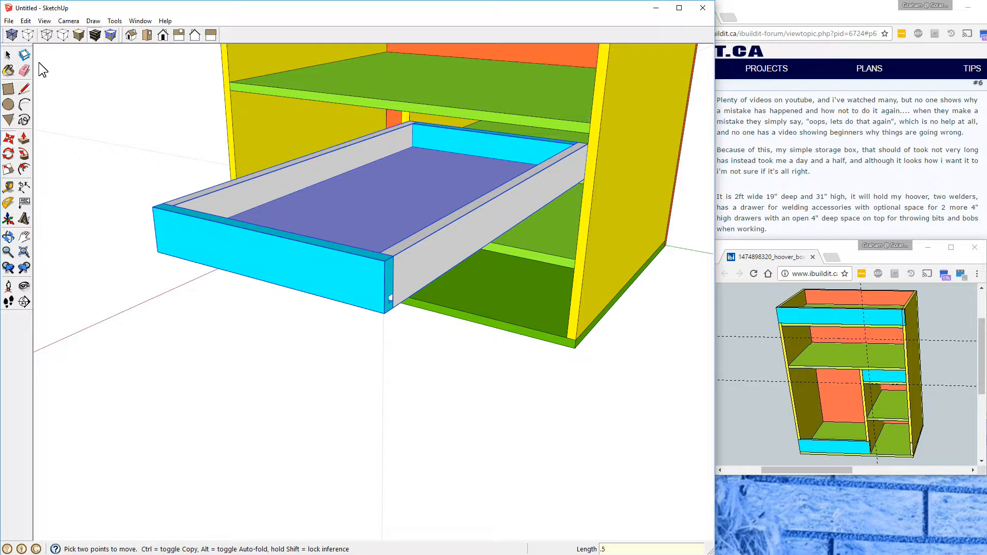
{"action": "left_click", "coordinate": [8, 55]}
{"action": "left_click", "coordinate": [135, 102]}
Step: Edit the drawer back, pull its top face up 0.5", and finish editing the component
{"action": "middle_click_drag", "start_coordinate": [403, 329], "coordinate": [413, 419]}
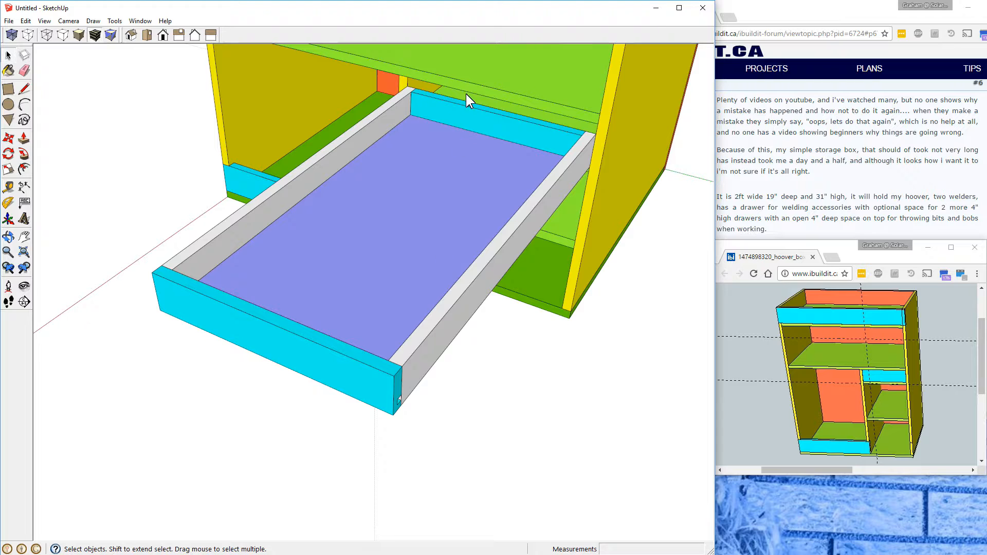
{"action": "scroll", "coordinate": [518, 117], "scroll_direction": "up", "scroll_amount": 3}
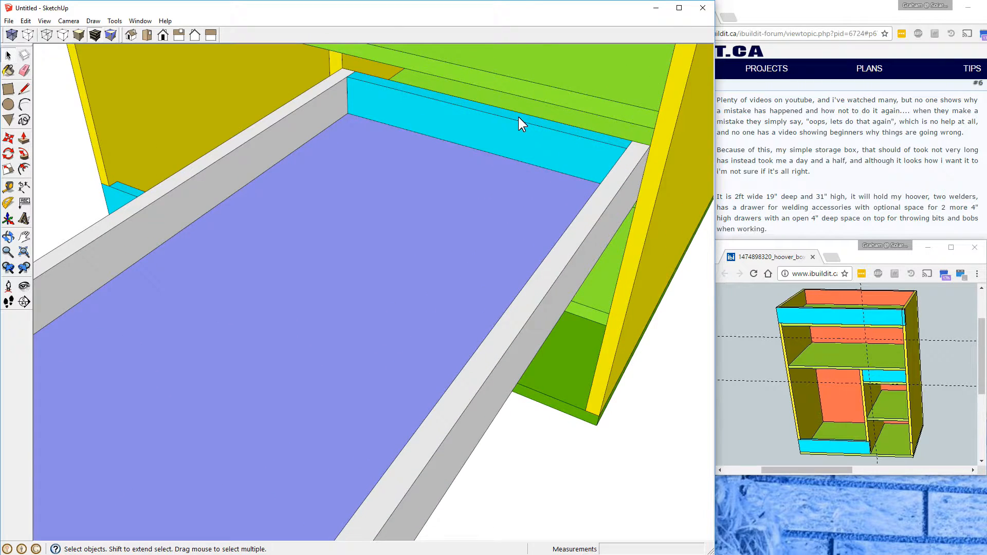
{"action": "double_click", "coordinate": [518, 117]}
{"action": "left_click", "coordinate": [518, 117]}
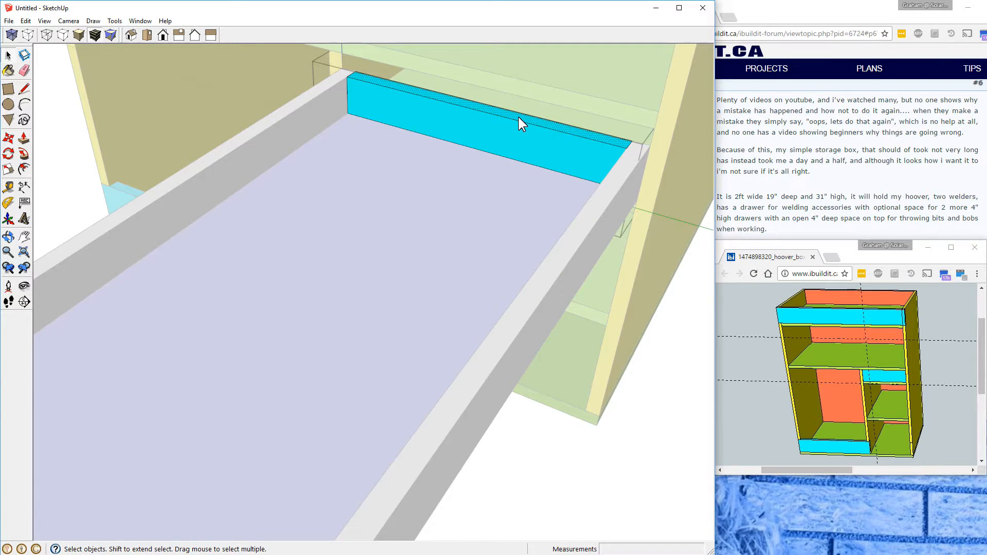
{"action": "left_click", "coordinate": [24, 138]}
{"action": "left_click", "coordinate": [480, 106]}
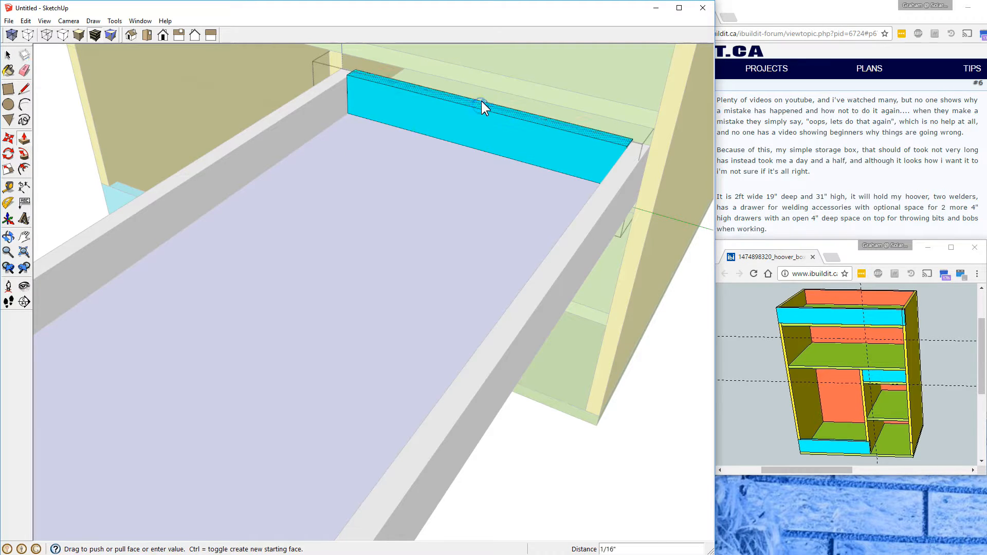
{"action": "left_click", "coordinate": [482, 93]}
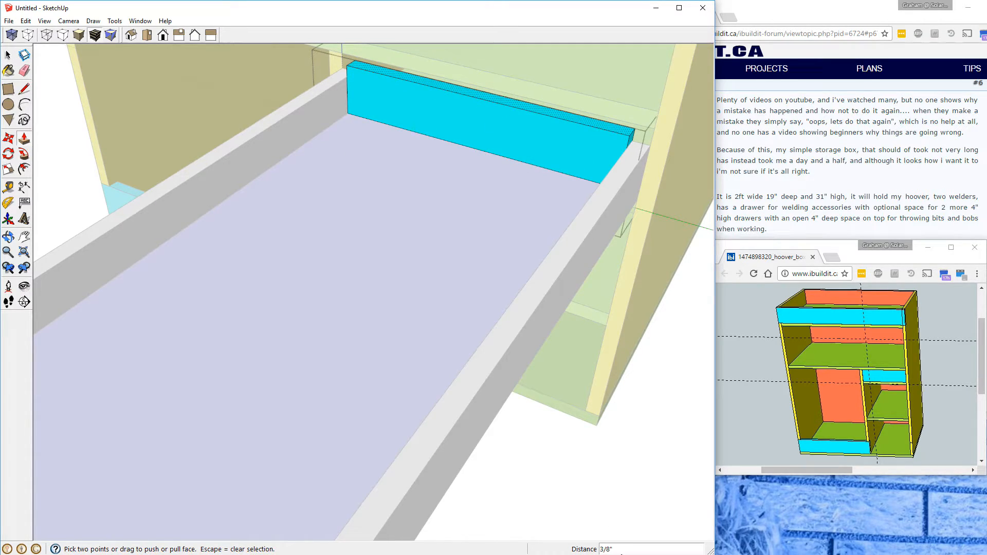
{"action": "type", "text": ".5"}
{"action": "key", "text": "Return"}
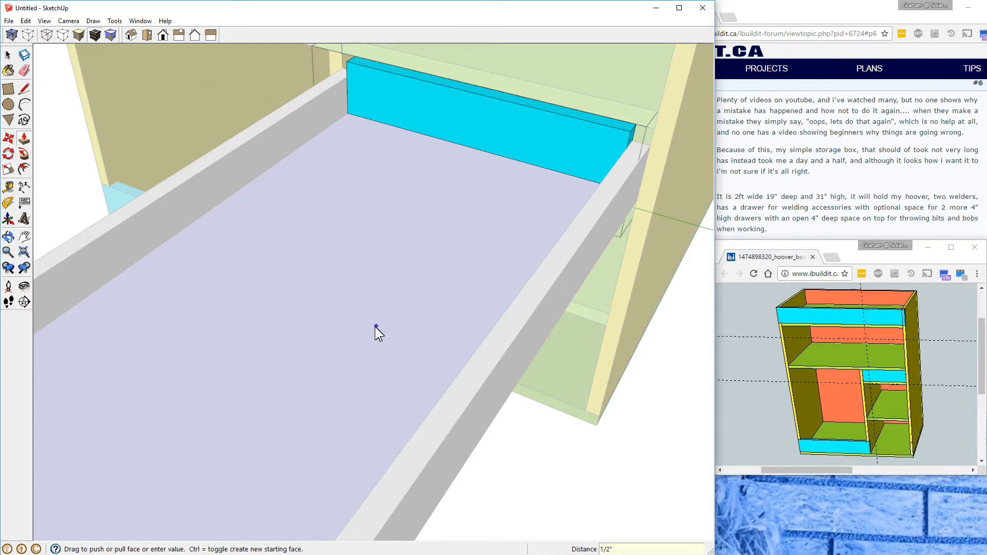
{"action": "left_click", "coordinate": [8, 54]}
{"action": "left_click", "coordinate": [461, 385]}
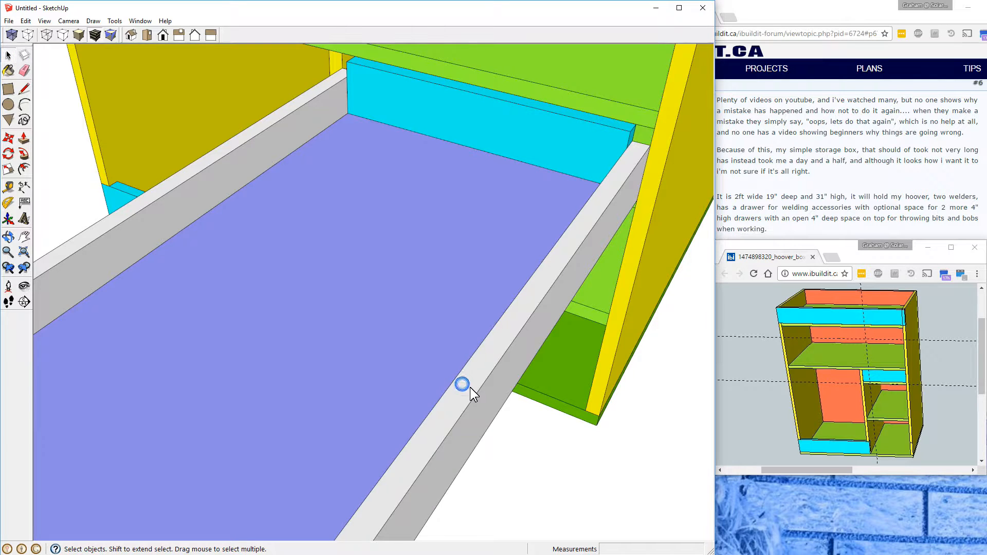
Step: Edit the right drawer side, pull its top face up 0.5" so both sides grow taller, and finish editing
{"action": "double_click", "coordinate": [470, 388]}
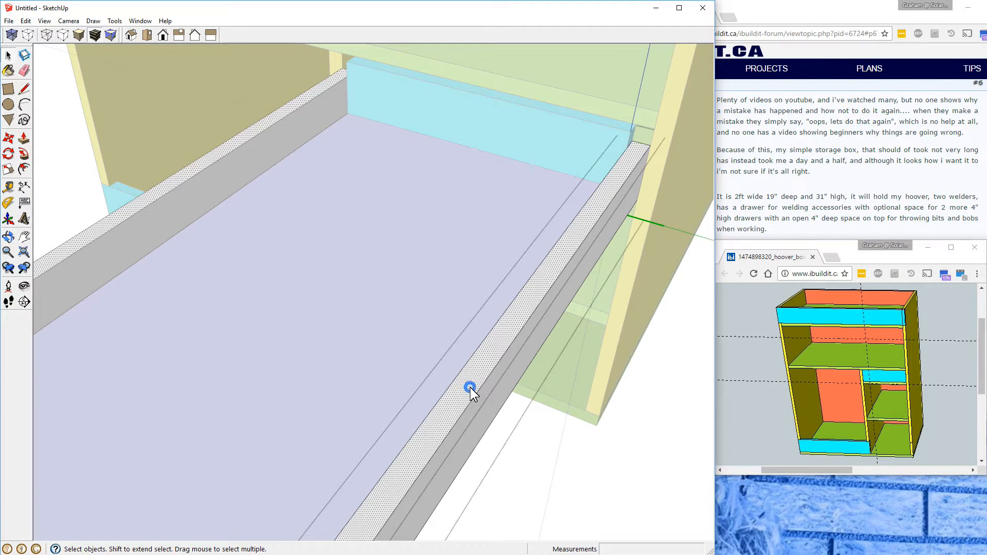
{"action": "left_click", "coordinate": [23, 137]}
{"action": "left_click", "coordinate": [509, 324]}
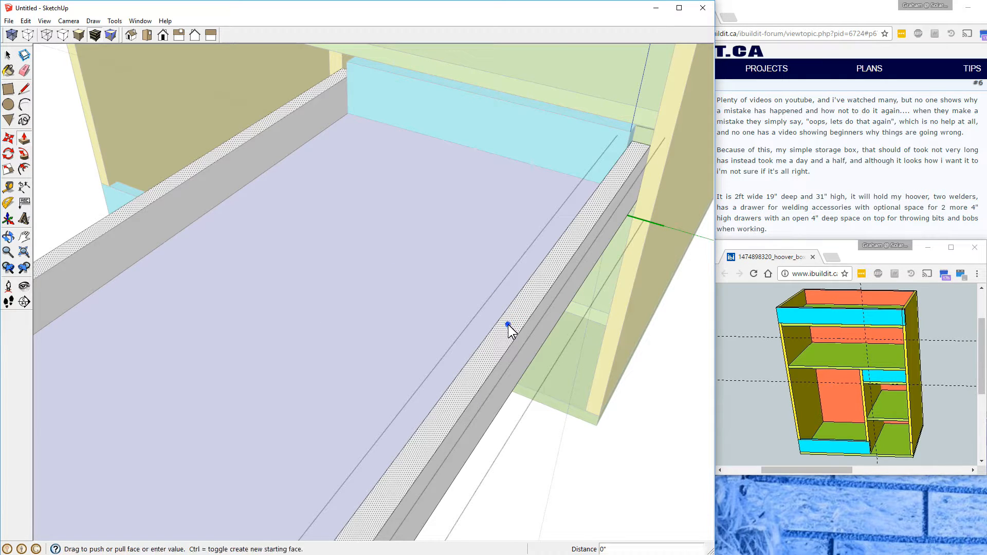
{"action": "left_click", "coordinate": [579, 212]}
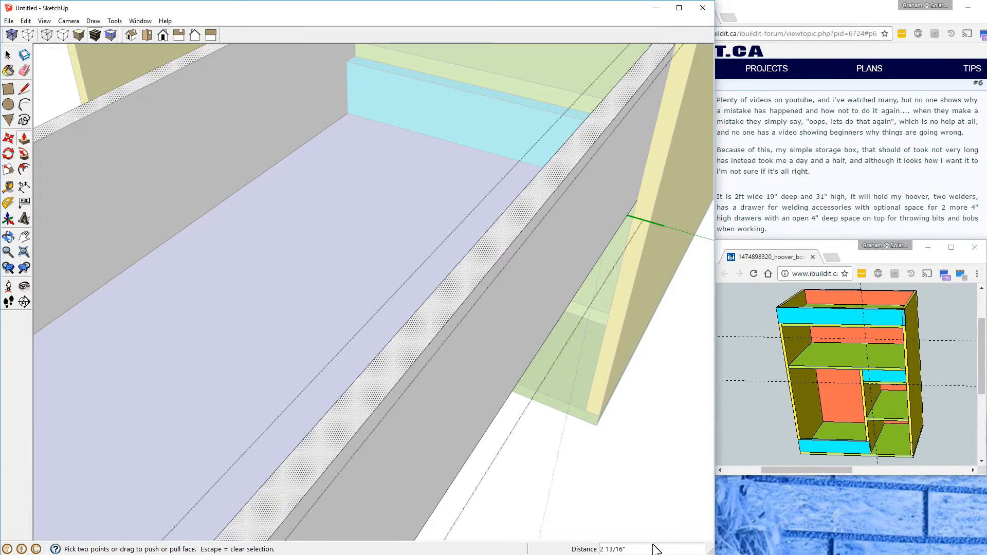
{"action": "left_click", "coordinate": [625, 550]}
{"action": "type", "text": ".5"}
{"action": "key", "text": "Return"}
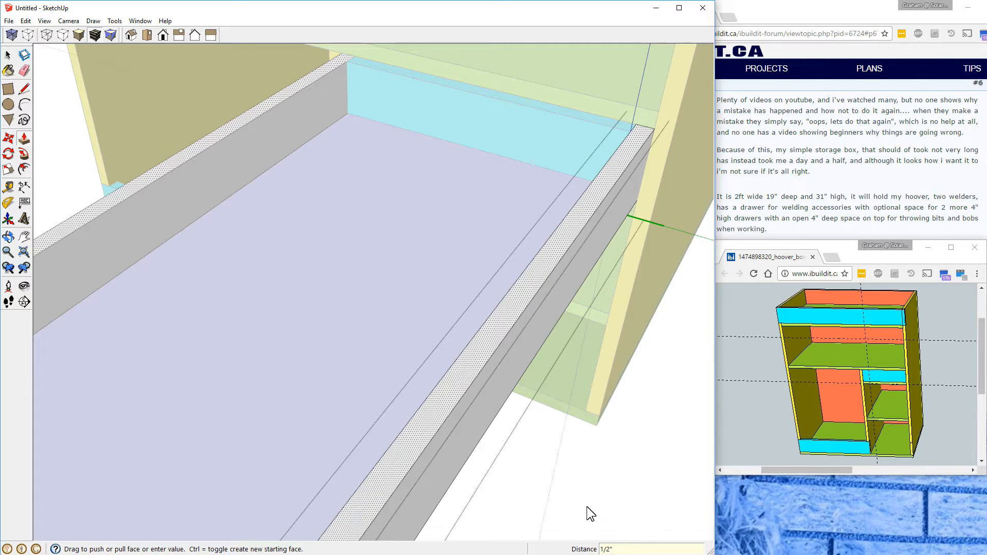
{"action": "left_click", "coordinate": [7, 55]}
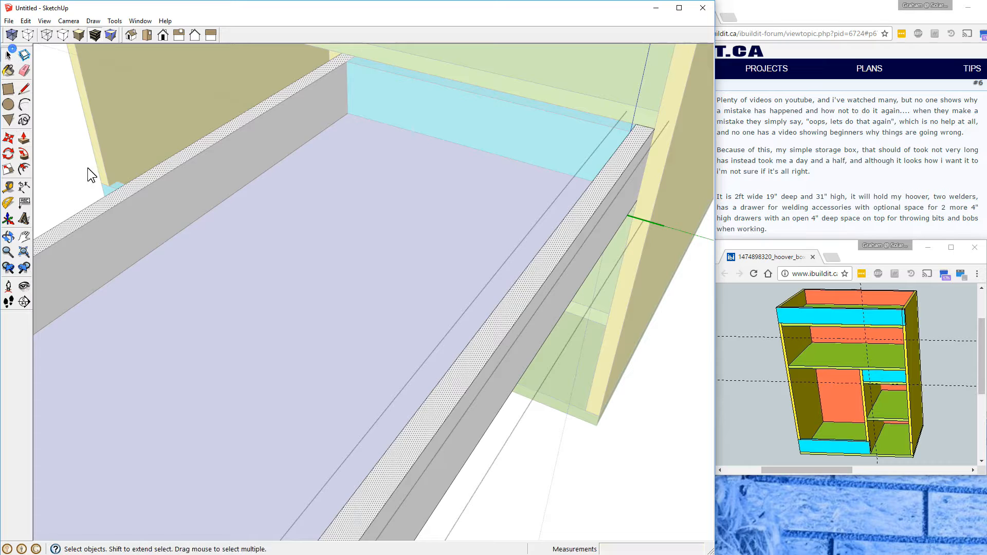
{"action": "scroll", "coordinate": [299, 313], "scroll_direction": "down", "scroll_amount": 1}
{"action": "scroll", "coordinate": [299, 313], "scroll_direction": "down", "scroll_amount": 3}
{"action": "scroll", "coordinate": [176, 423], "scroll_direction": "up", "scroll_amount": 4}
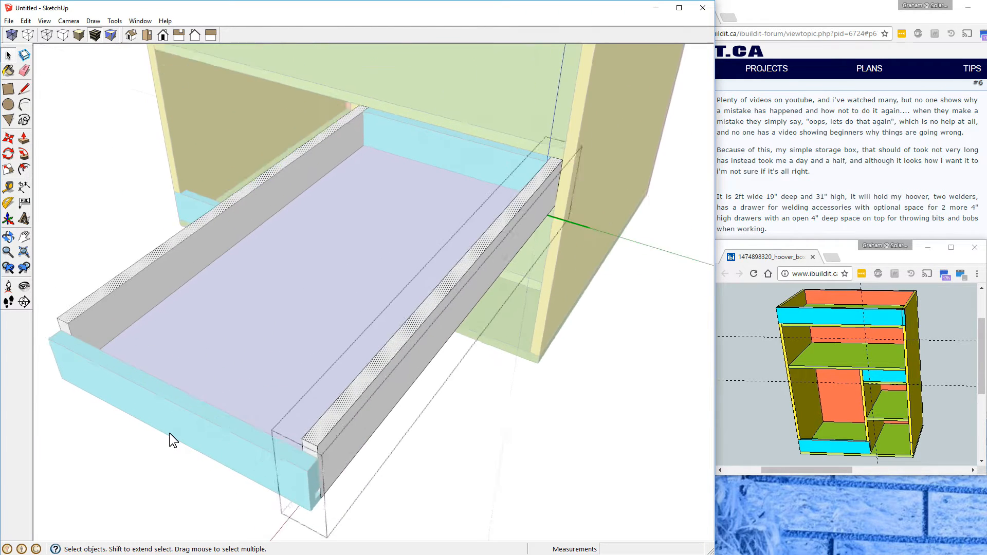
{"action": "scroll", "coordinate": [172, 435], "scroll_direction": "up", "scroll_amount": 1}
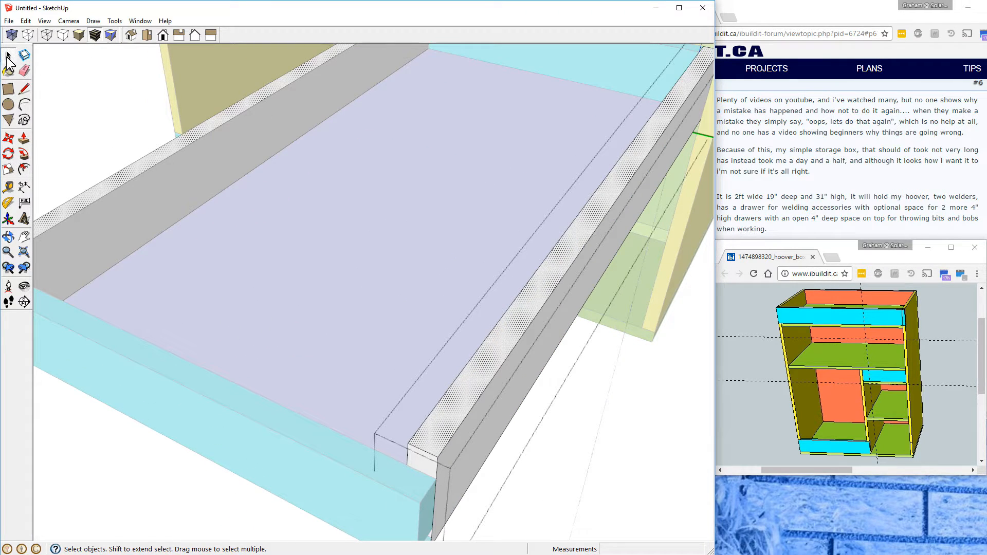
{"action": "left_click", "coordinate": [166, 363]}
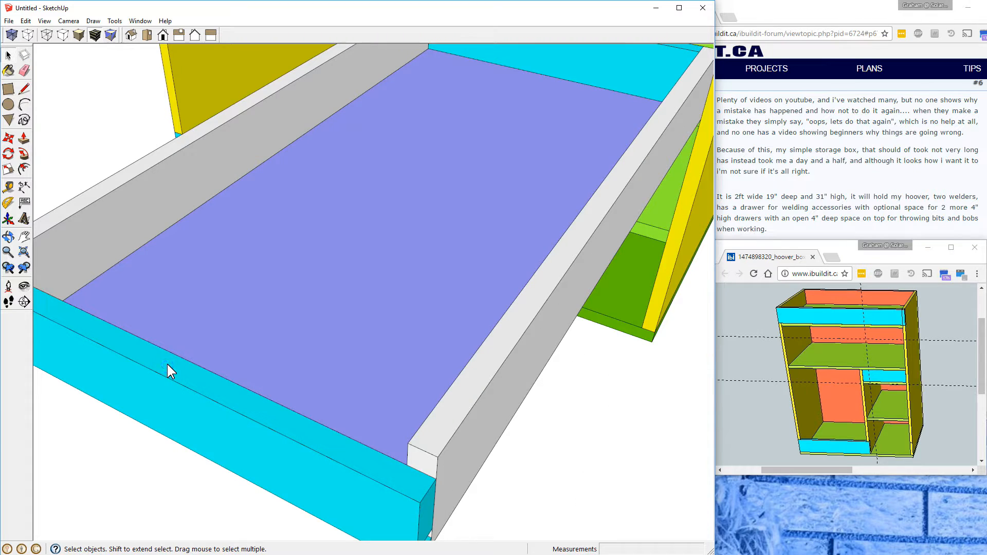
Step: Edit the drawer front and pull its top face up 1/2", flush with the top of the drawer sides
{"action": "double_click", "coordinate": [168, 364]}
{"action": "left_click", "coordinate": [168, 364]}
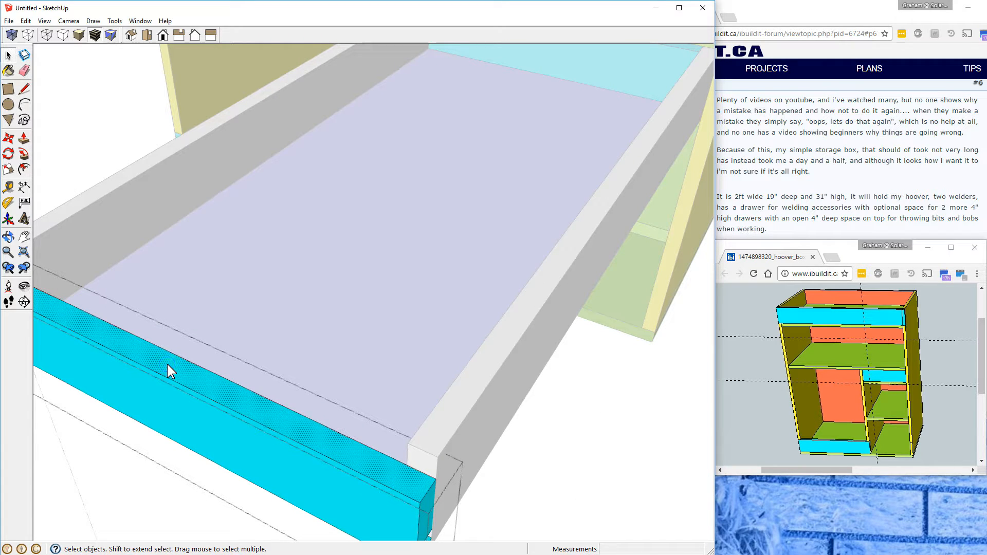
{"action": "left_click", "coordinate": [24, 139]}
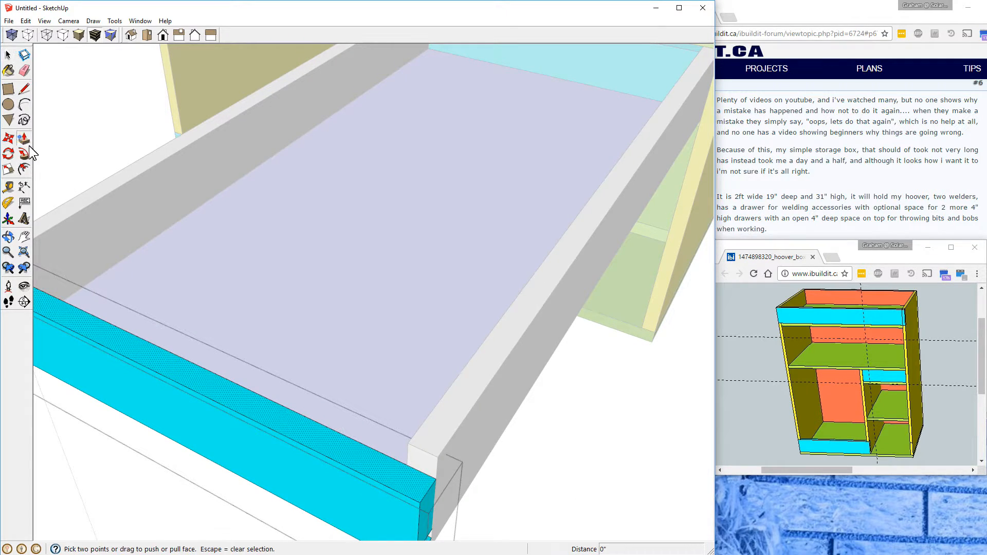
{"action": "left_click", "coordinate": [284, 426]}
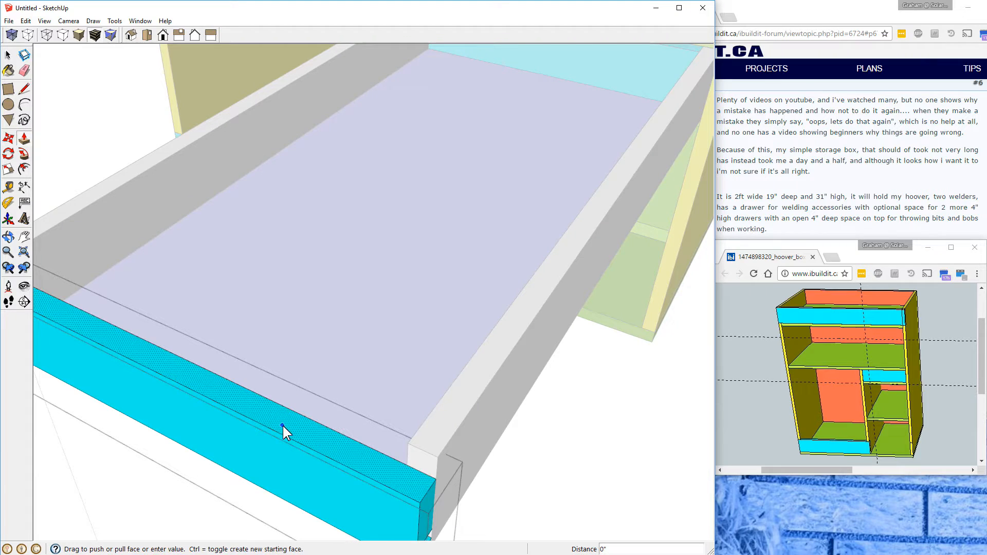
{"action": "left_click", "coordinate": [453, 418]}
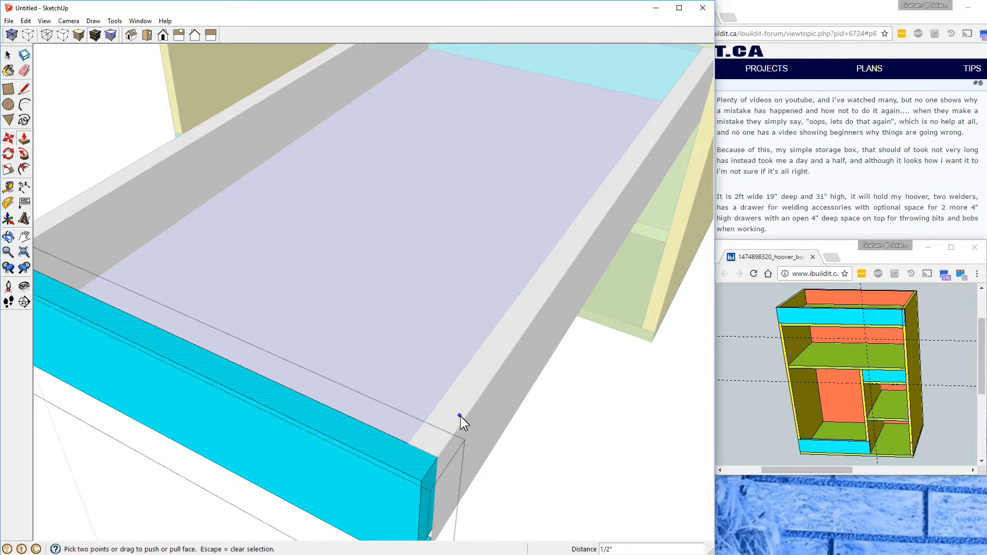
Step: Finish editing the drawer front and examine the drawer's fit against the shelves above and below it
{"action": "left_click", "coordinate": [8, 54]}
{"action": "left_click", "coordinate": [513, 432]}
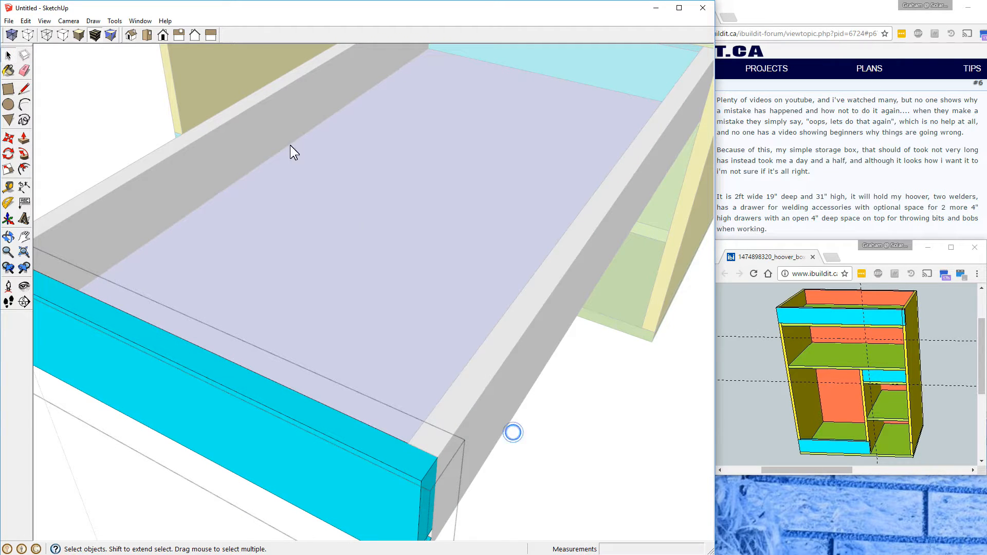
{"action": "left_click", "coordinate": [25, 253]}
{"action": "left_click", "coordinate": [537, 436]}
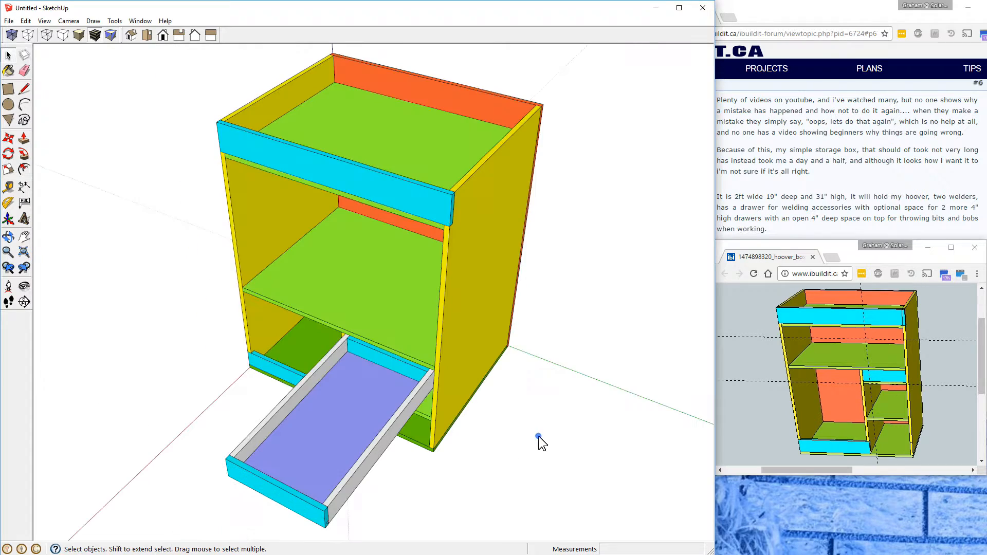
{"action": "mouse_move", "coordinate": [542, 531]}
{"action": "middle_mouse_down"}
{"action": "mouse_move", "coordinate": [952, 305]}
{"action": "mouse_move", "coordinate": [976, 257]}
{"action": "mouse_move", "coordinate": [977, 222]}
{"action": "mouse_move", "coordinate": [569, 303]}
{"action": "mouse_move", "coordinate": [570, 343]}
{"action": "middle_mouse_up"}
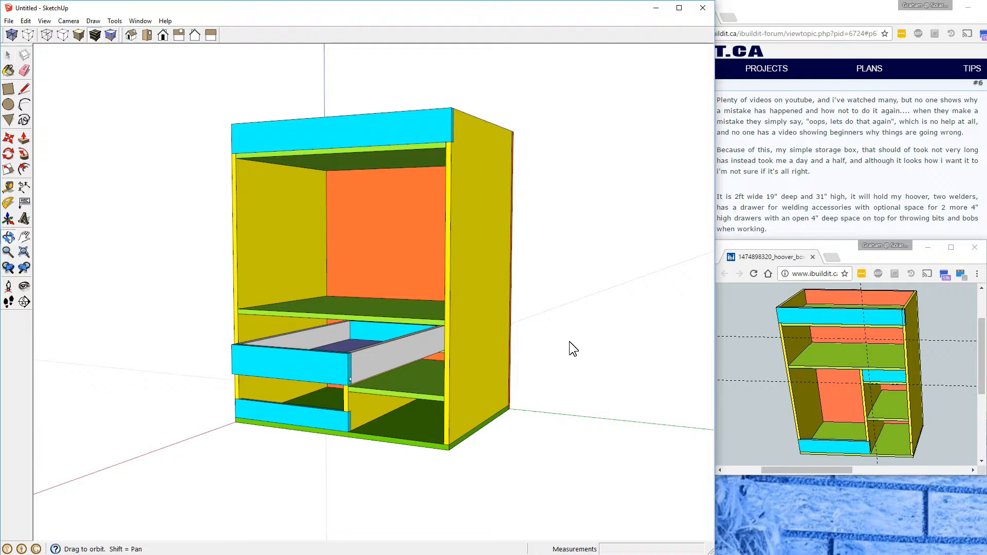
{"action": "scroll", "coordinate": [407, 339], "scroll_direction": "up", "scroll_amount": 6}
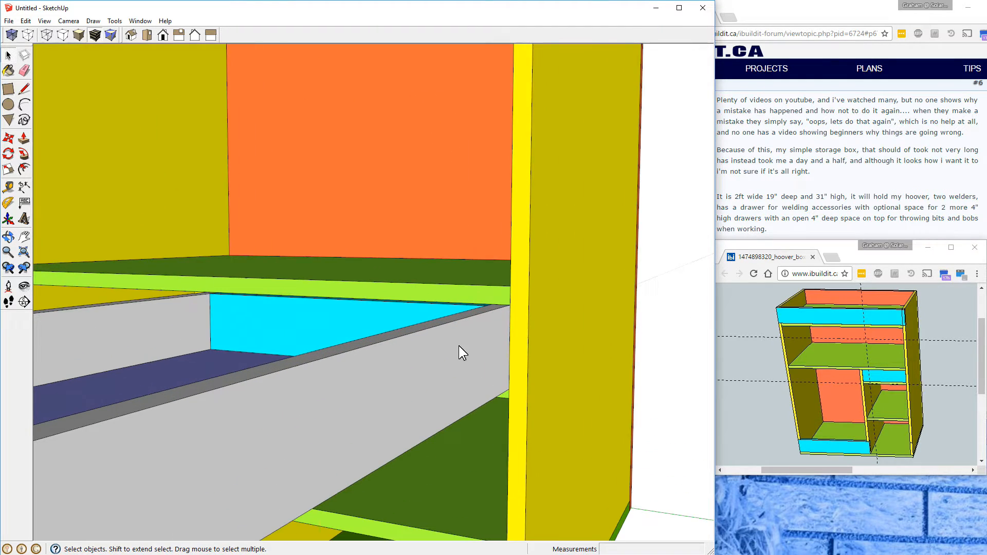
{"action": "mouse_move", "coordinate": [502, 335]}
{"action": "middle_mouse_down"}
{"action": "mouse_move", "coordinate": [438, 326]}
{"action": "mouse_move", "coordinate": [443, 345]}
{"action": "mouse_move", "coordinate": [475, 226]}
{"action": "middle_mouse_up"}
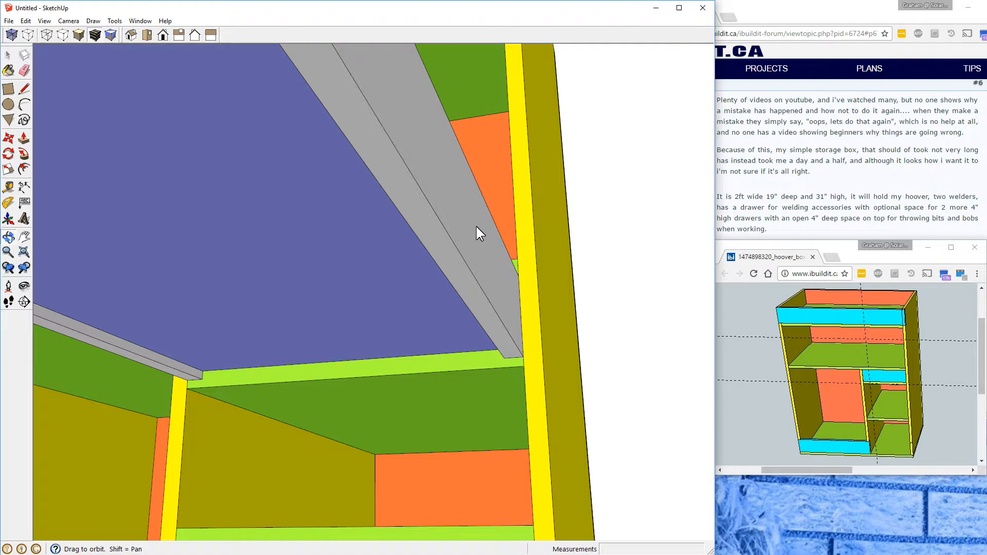
{"action": "middle_click_drag", "start_coordinate": [477, 227], "coordinate": [456, 354]}
{"action": "scroll", "coordinate": [438, 336], "scroll_direction": "down", "scroll_amount": 6}
{"action": "mouse_move", "coordinate": [422, 314]}
{"action": "middle_mouse_down"}
{"action": "mouse_move", "coordinate": [385, 341]}
{"action": "mouse_move", "coordinate": [387, 357]}
{"action": "middle_mouse_up"}
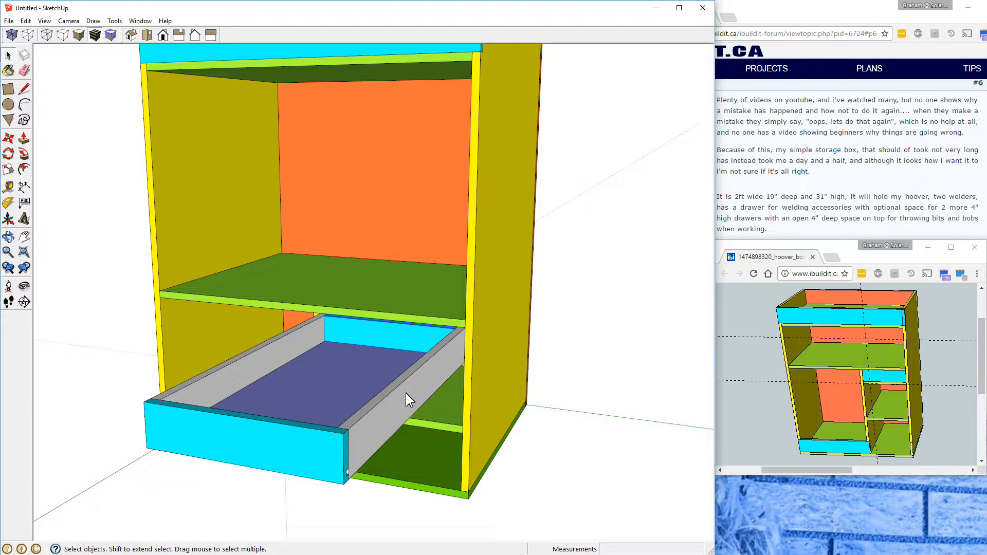
Step: Edit the drawer front, push its top face down 0.25", and finish editing the component
{"action": "left_click", "coordinate": [273, 445]}
{"action": "left_click", "coordinate": [237, 370]}
{"action": "middle_click_drag", "start_coordinate": [274, 416], "coordinate": [306, 479]}
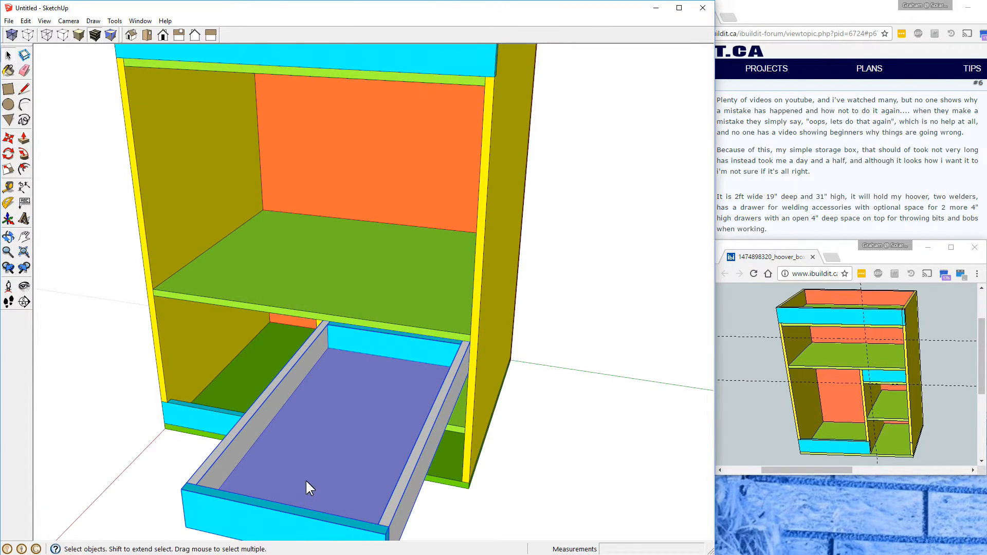
{"action": "double_click", "coordinate": [276, 507]}
{"action": "left_click", "coordinate": [274, 507]}
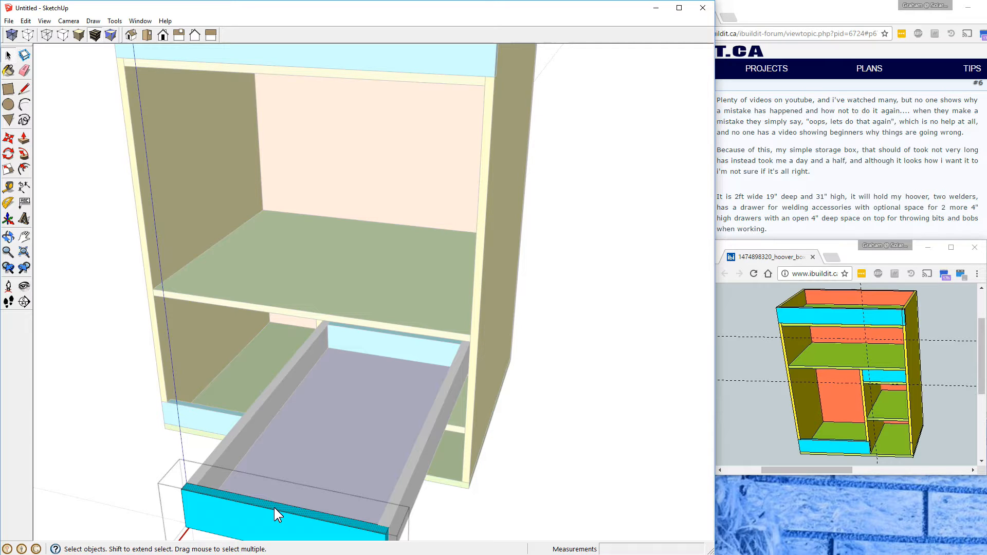
{"action": "left_click", "coordinate": [24, 139]}
{"action": "left_click", "coordinate": [308, 513]}
{"action": "left_click", "coordinate": [306, 522]}
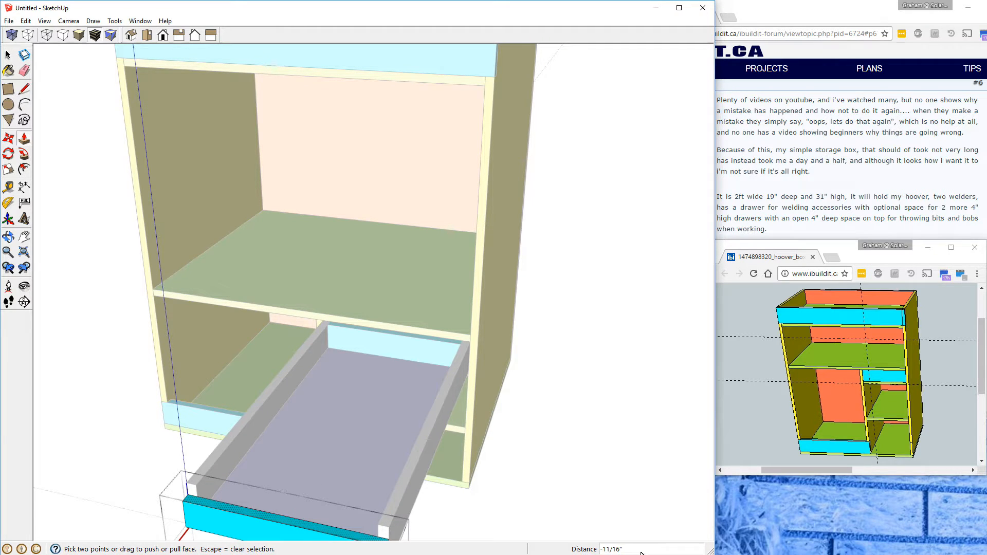
{"action": "type", "text": ".25"}
{"action": "key", "text": "Return"}
{"action": "key", "text": "space"}
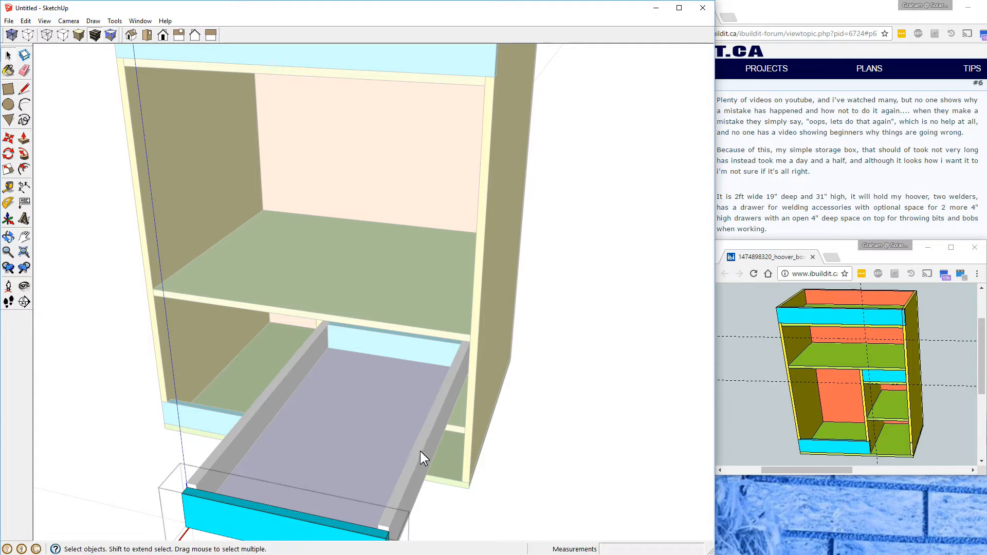
{"action": "key", "text": "Escape"}
Step: Edit the right drawer side, push its top face down 1/4" flush with the drawer front, and finish editing
{"action": "left_click", "coordinate": [419, 451]}
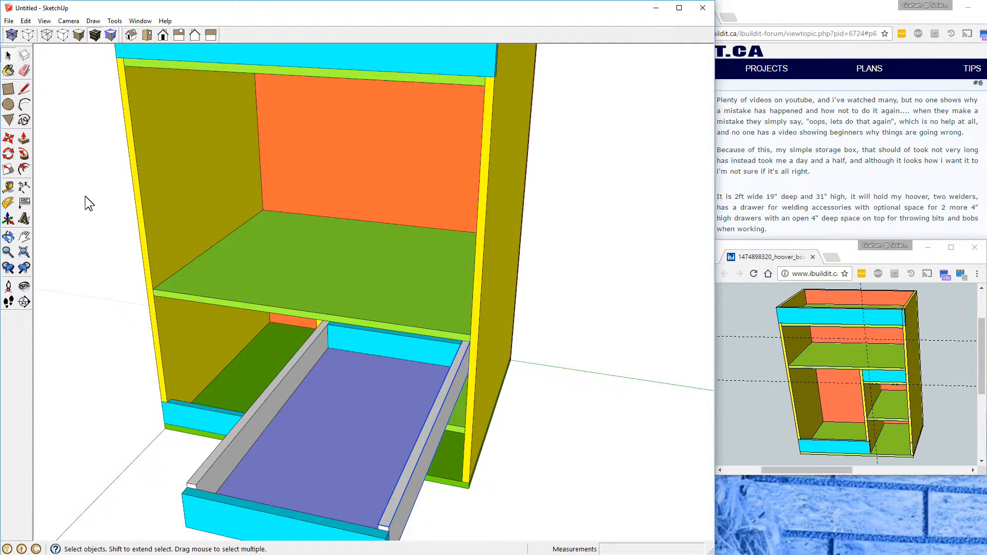
{"action": "left_click", "coordinate": [24, 140]}
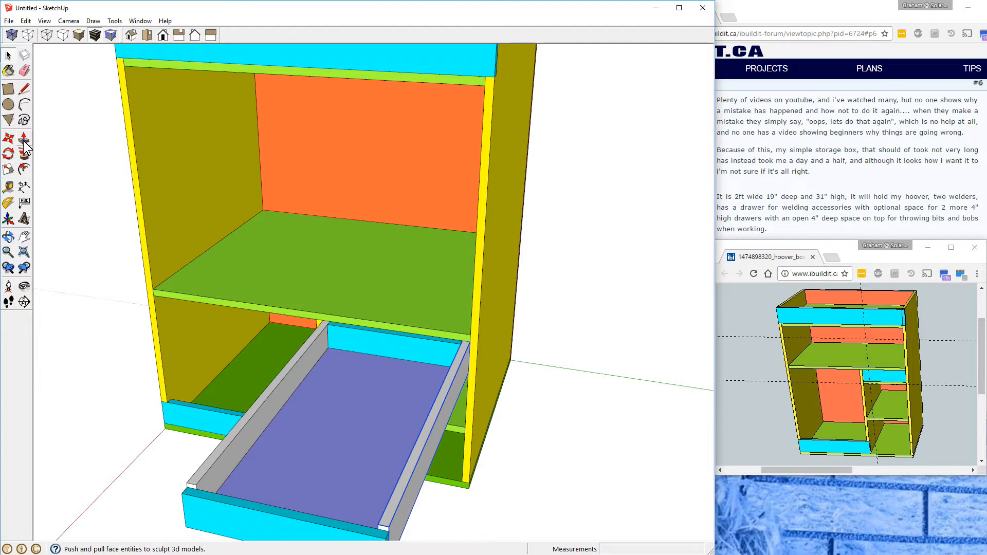
{"action": "key", "text": "space"}
{"action": "double_click", "coordinate": [403, 481]}
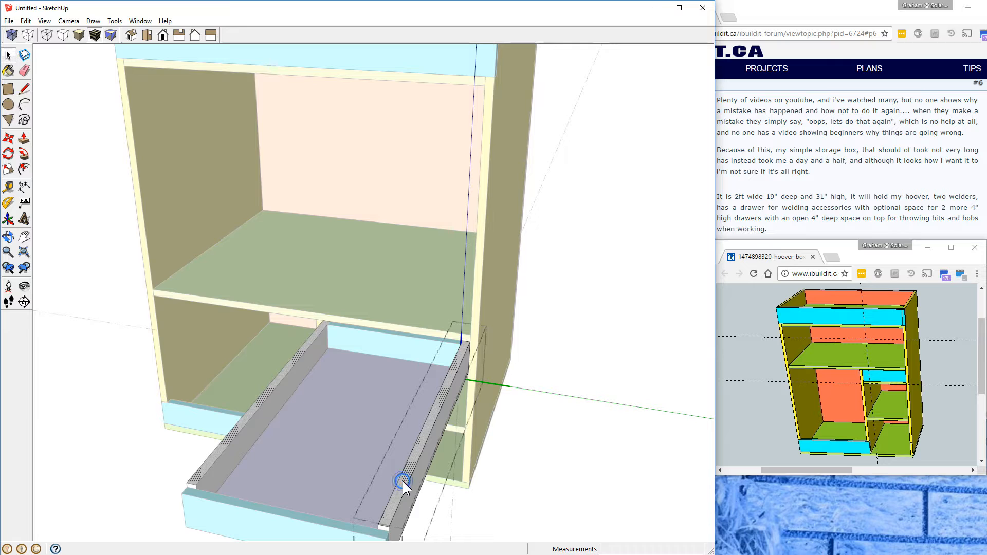
{"action": "left_click", "coordinate": [24, 139]}
{"action": "left_click_drag", "start_coordinate": [394, 505], "coordinate": [351, 525]}
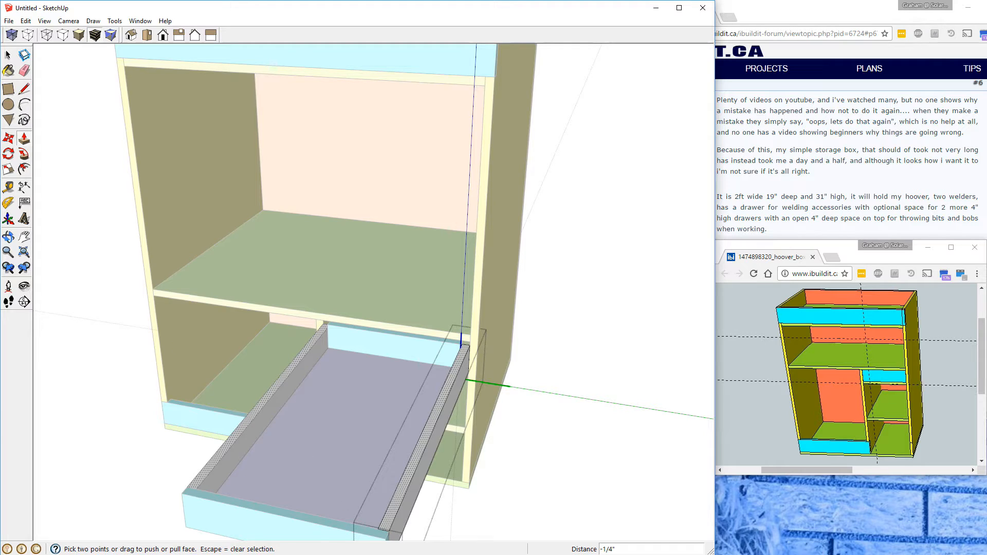
{"action": "left_click", "coordinate": [7, 54]}
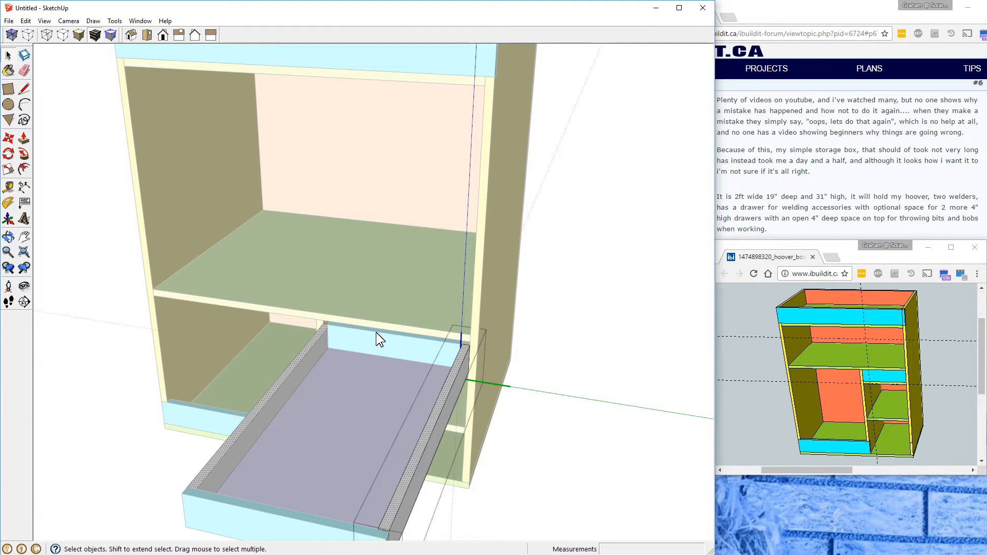
{"action": "left_click", "coordinate": [375, 332]}
{"action": "left_click", "coordinate": [375, 334]}
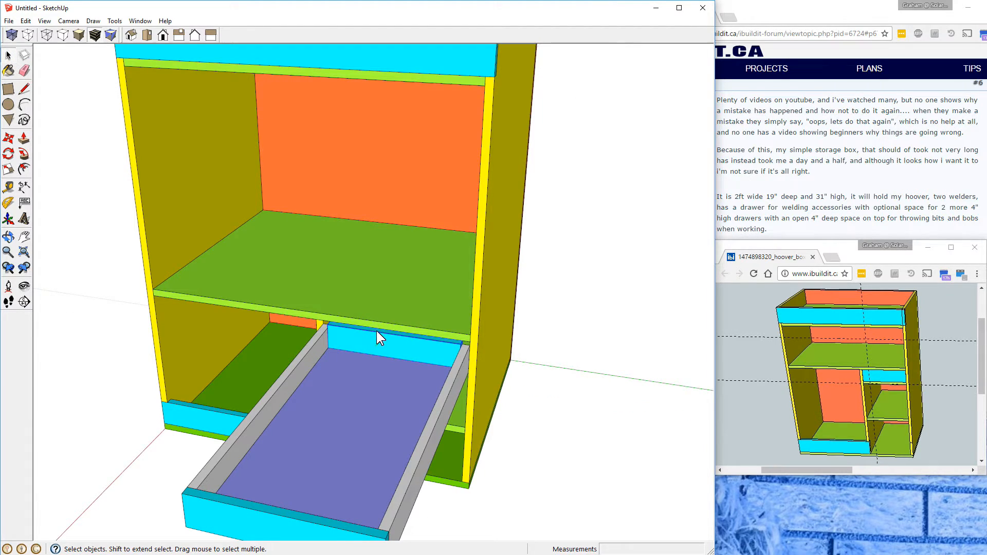
Step: Edit the drawer back, push its top face down 1/4" flush with the drawer sides, and finish editing
{"action": "double_click", "coordinate": [376, 333]}
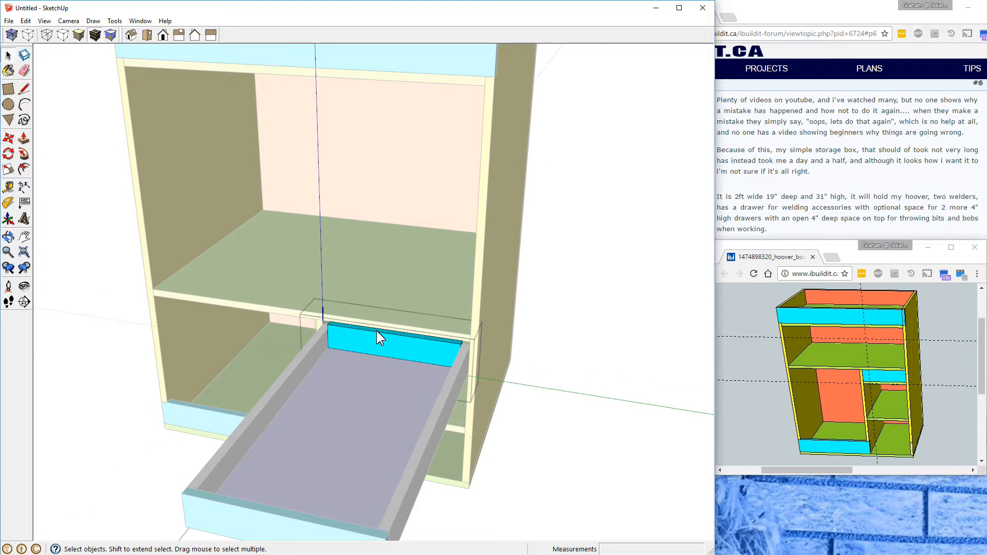
{"action": "left_click", "coordinate": [24, 140]}
{"action": "left_click", "coordinate": [348, 328]}
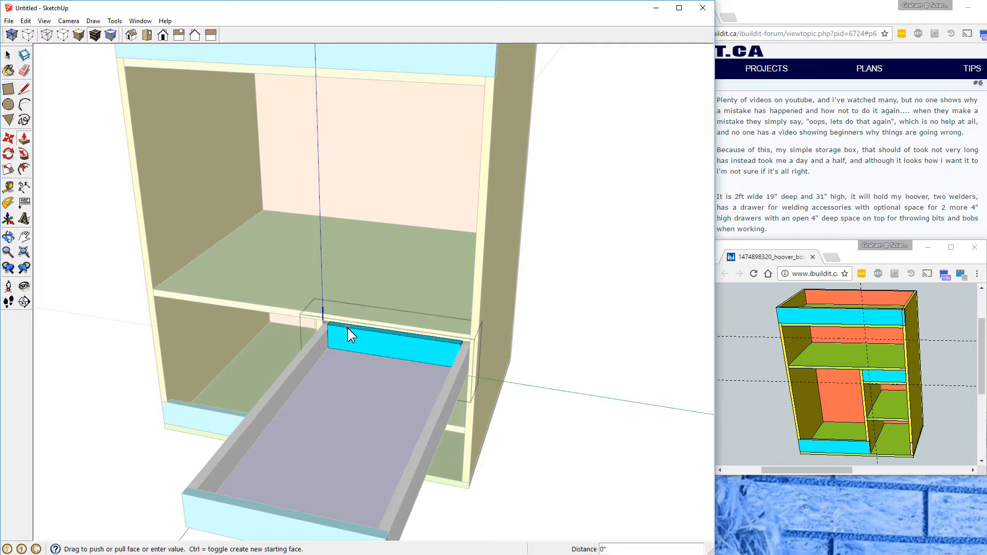
{"action": "left_click", "coordinate": [312, 348]}
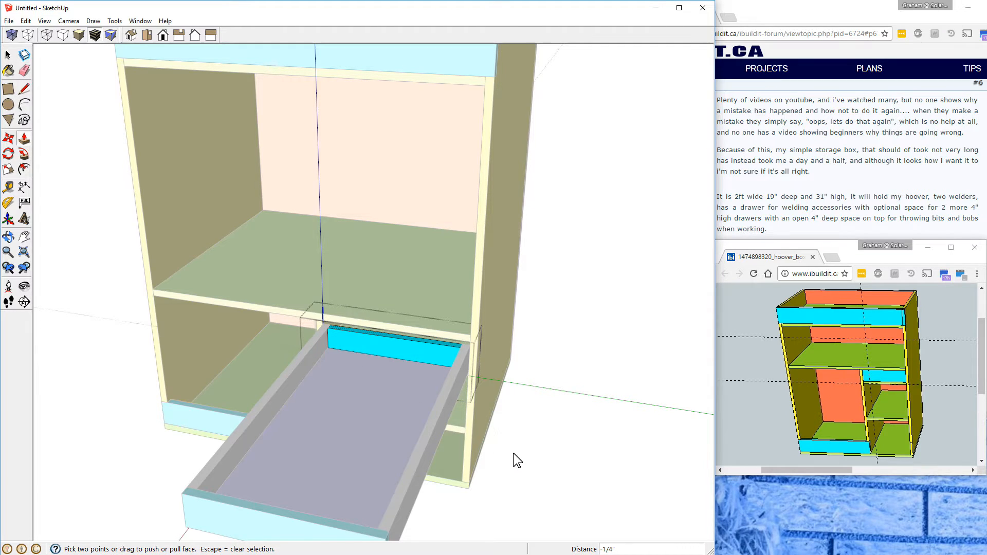
{"action": "left_click", "coordinate": [8, 55]}
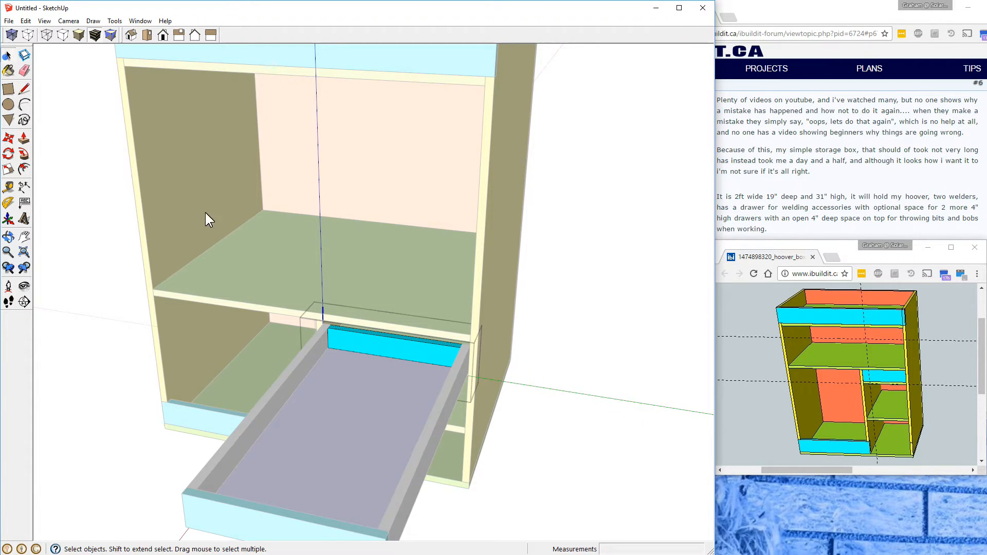
{"action": "left_click", "coordinate": [475, 462]}
Step: Select all the drawer's parts and move them up 0.25" along the blue axis
{"action": "middle_click_drag", "start_coordinate": [576, 486], "coordinate": [490, 384]}
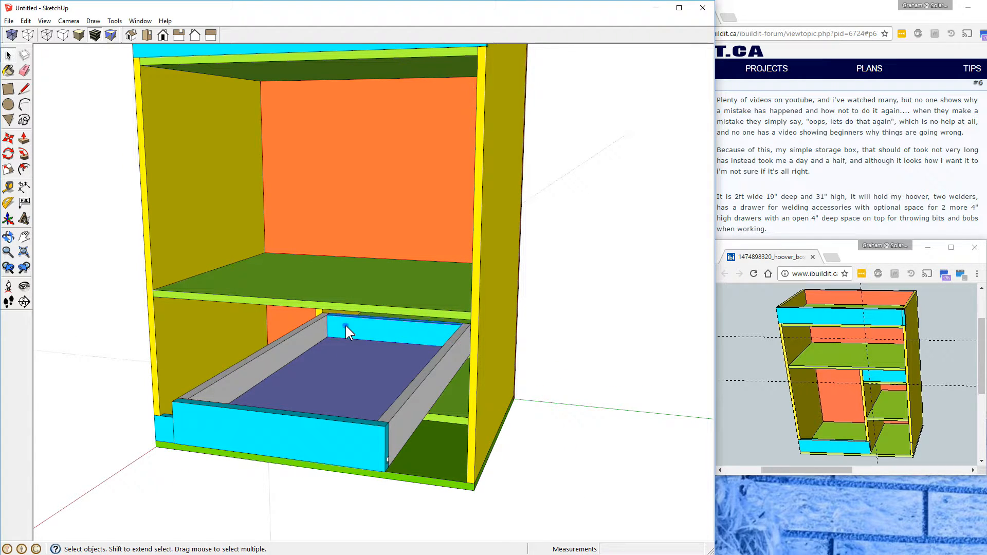
{"action": "left_click", "coordinate": [352, 380]}
{"action": "left_click", "coordinate": [414, 405]}
{"action": "left_click", "coordinate": [323, 452]}
{"action": "left_click", "coordinate": [262, 369], "text": "ctrl"}
{"action": "left_click", "coordinate": [8, 138]}
{"action": "left_click", "coordinate": [278, 445]}
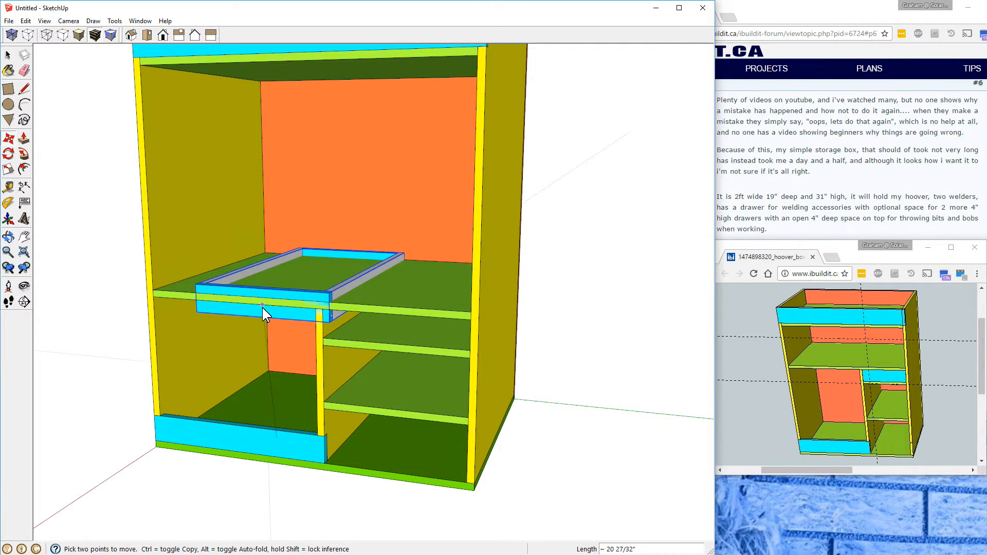
{"action": "left_click", "coordinate": [279, 314]}
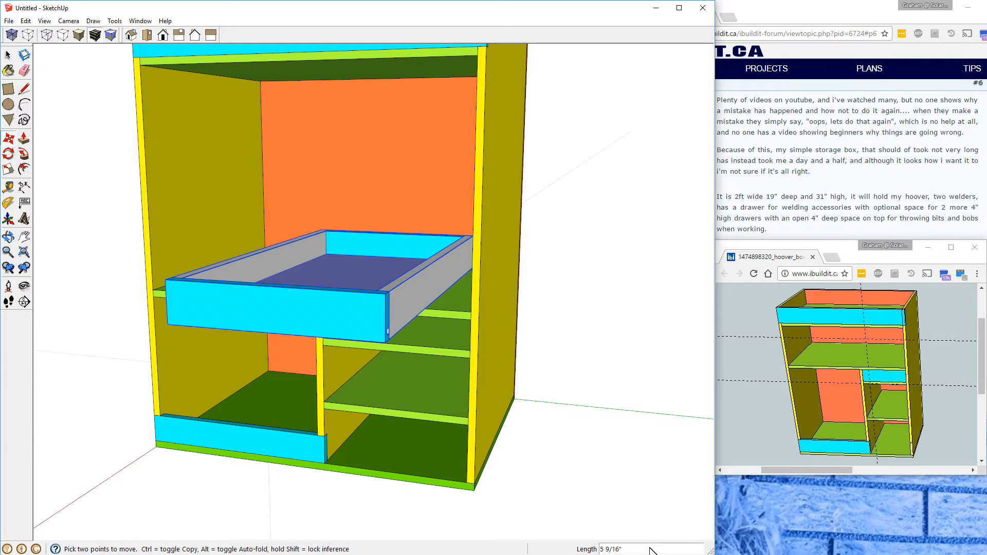
{"action": "type", "text": ".25"}
{"action": "key", "text": "Return"}
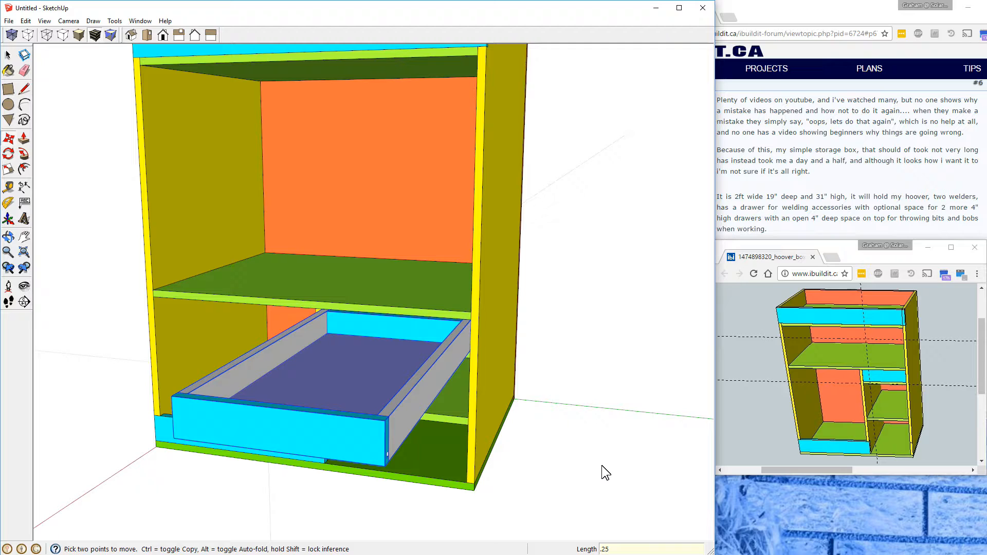
Step: Slide the drawer into the cabinet along the red axis until its front is flush with the cabinet's front edge
{"action": "middle_click_drag", "start_coordinate": [565, 505], "coordinate": [443, 499]}
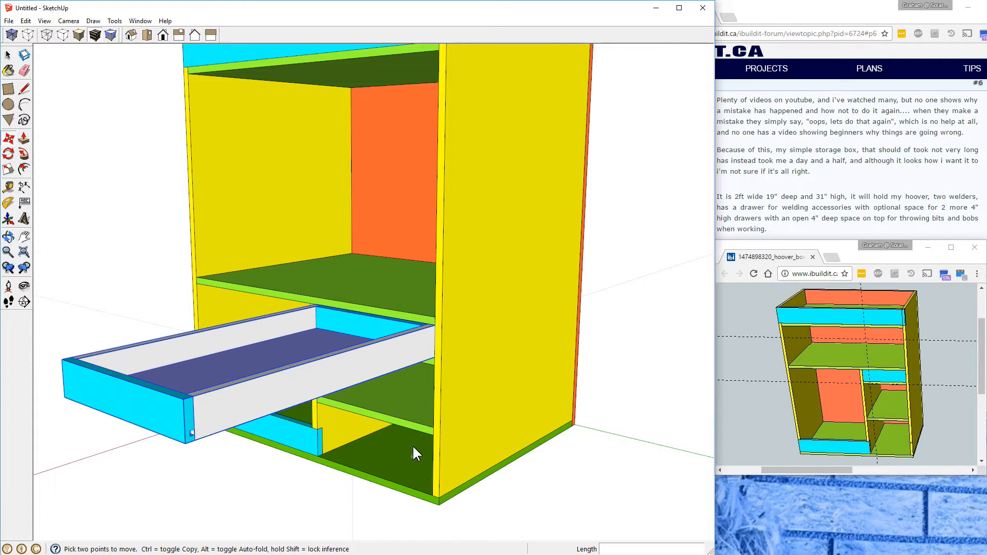
{"action": "left_click", "coordinate": [236, 405]}
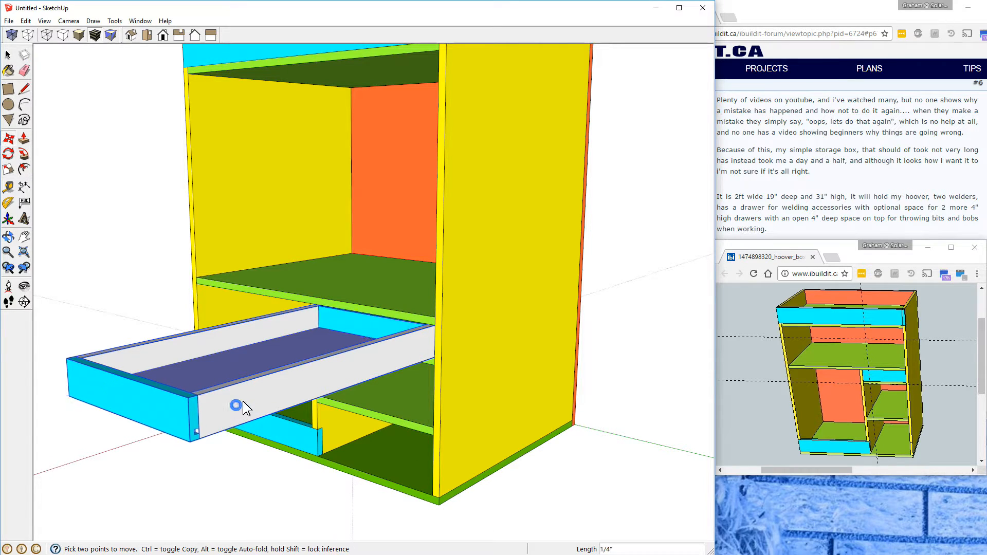
{"action": "left_click", "coordinate": [312, 384]}
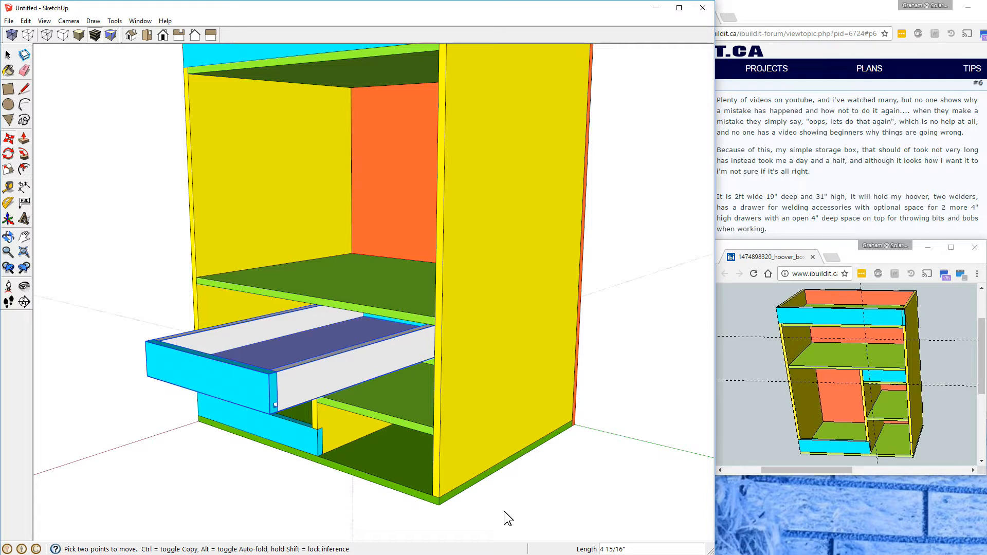
{"action": "left_click", "coordinate": [270, 378]}
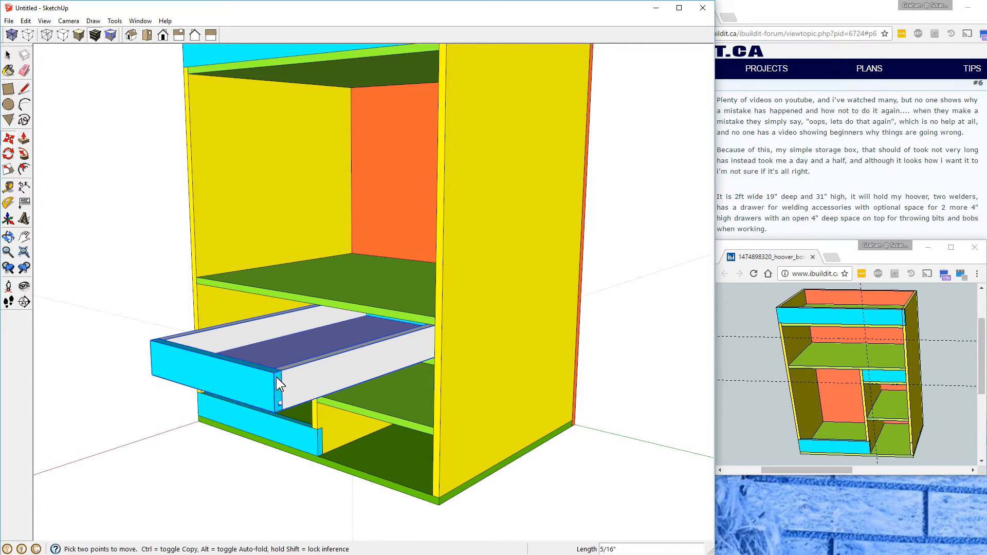
{"action": "left_click", "coordinate": [436, 328]}
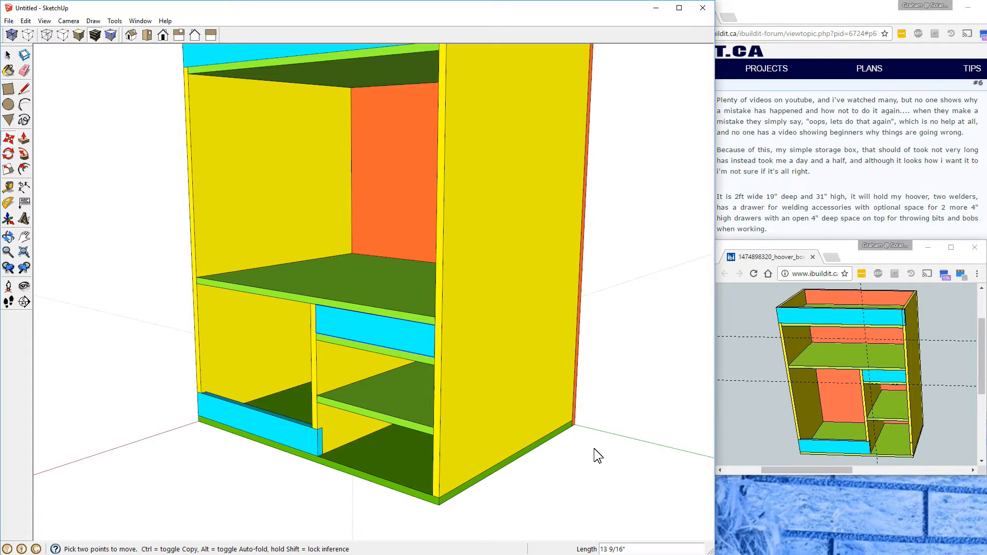
Step: Move the drawer 4" out of its opening along the red axis and view the whole cabinet
{"action": "left_click", "coordinate": [435, 331]}
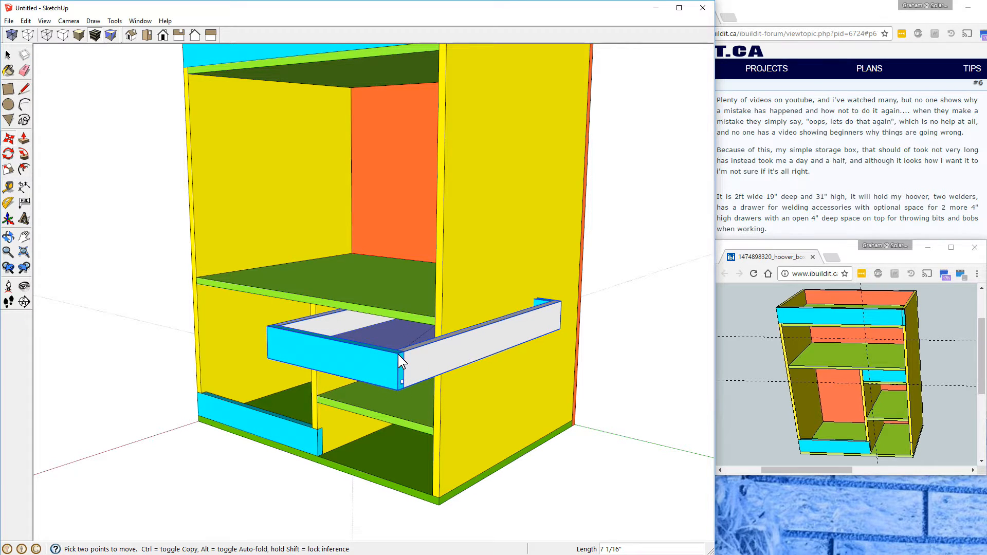
{"action": "left_click", "coordinate": [394, 337]}
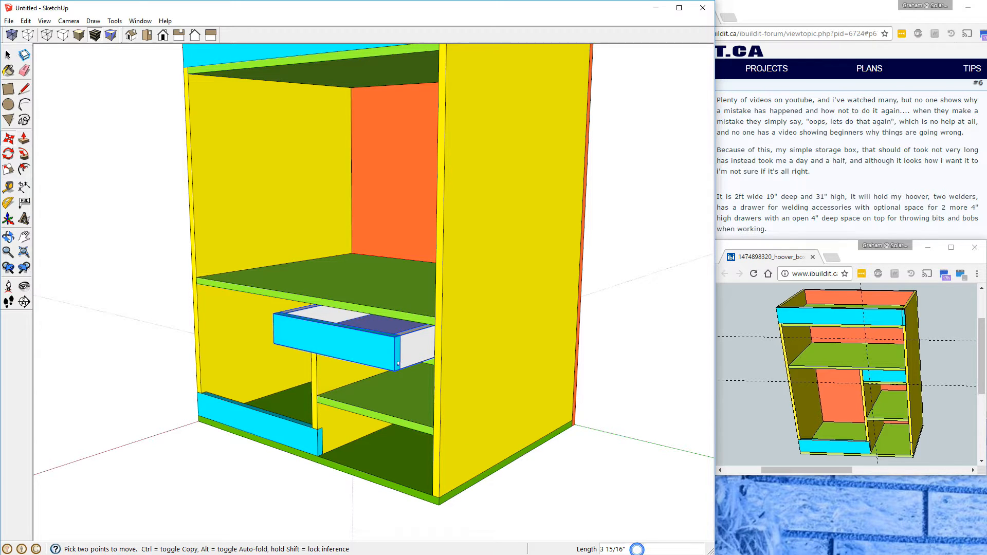
{"action": "type", "text": "4"}
{"action": "key", "text": "Return"}
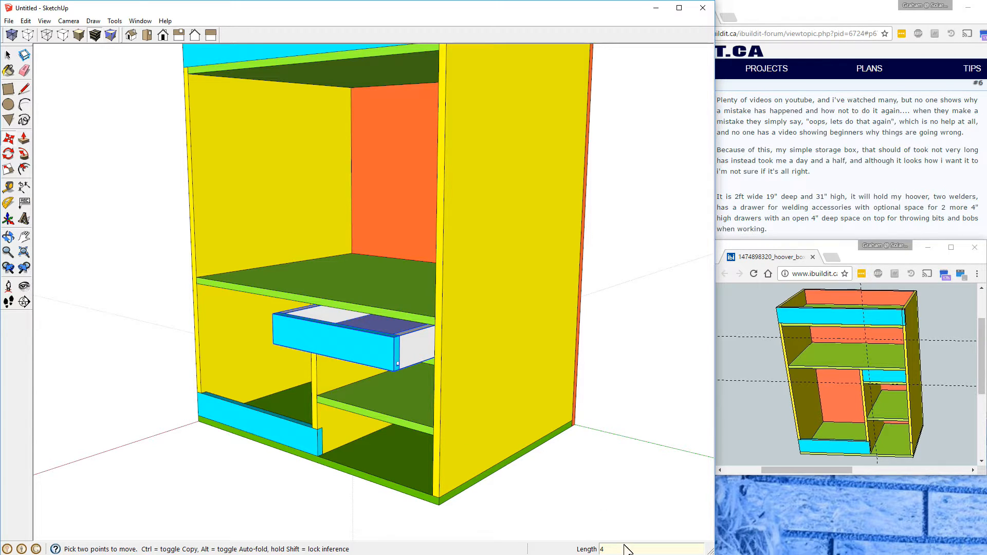
{"action": "left_click", "coordinate": [8, 55]}
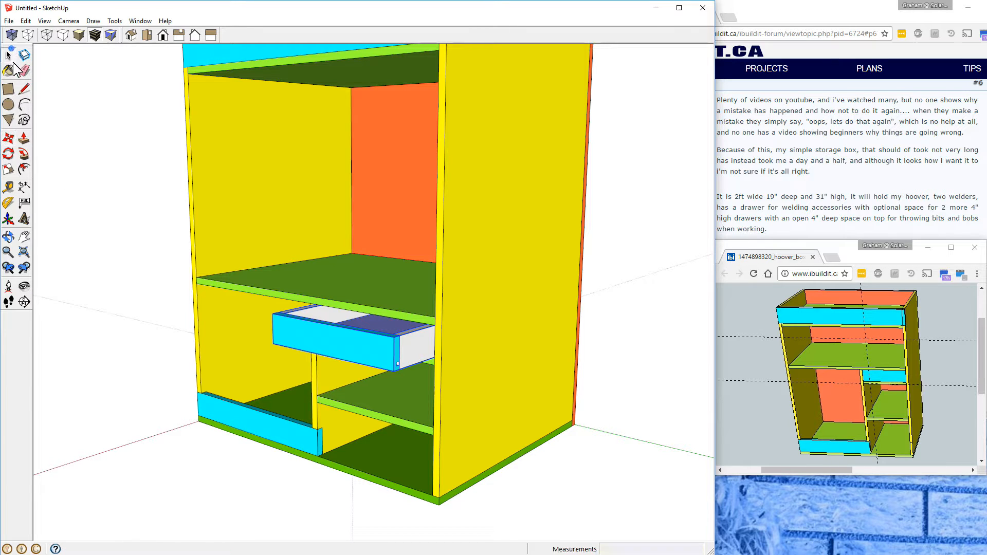
{"action": "left_click", "coordinate": [24, 252]}
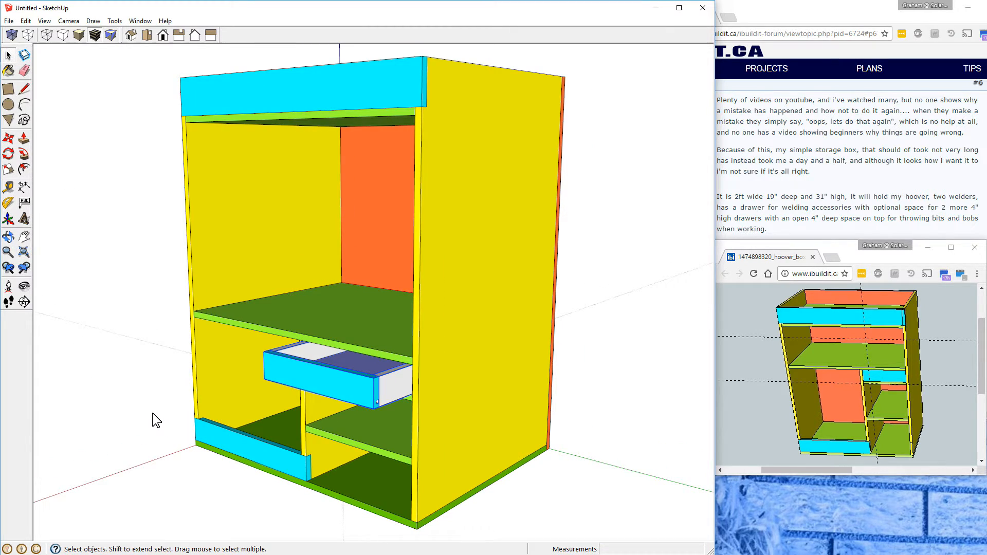
{"action": "middle_click_drag", "start_coordinate": [171, 416], "coordinate": [542, 416]}
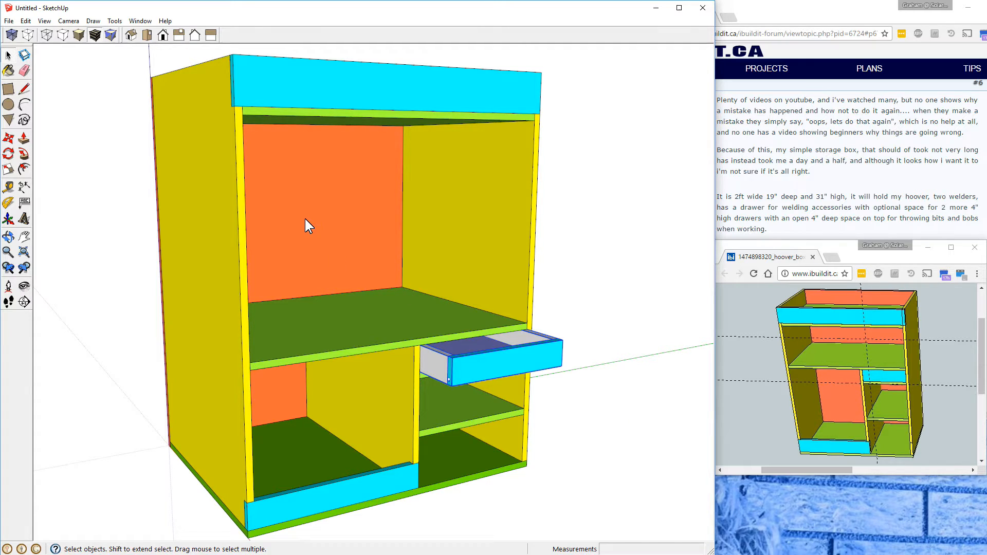
Step: Open the cabinet's left side panel for editing, with its top edge in close view
{"action": "mouse_move", "coordinate": [362, 146]}
{"action": "middle_mouse_down"}
{"action": "mouse_move", "coordinate": [375, 222]}
{"action": "mouse_move", "coordinate": [366, 295]}
{"action": "mouse_move", "coordinate": [364, 275]}
{"action": "middle_mouse_up"}
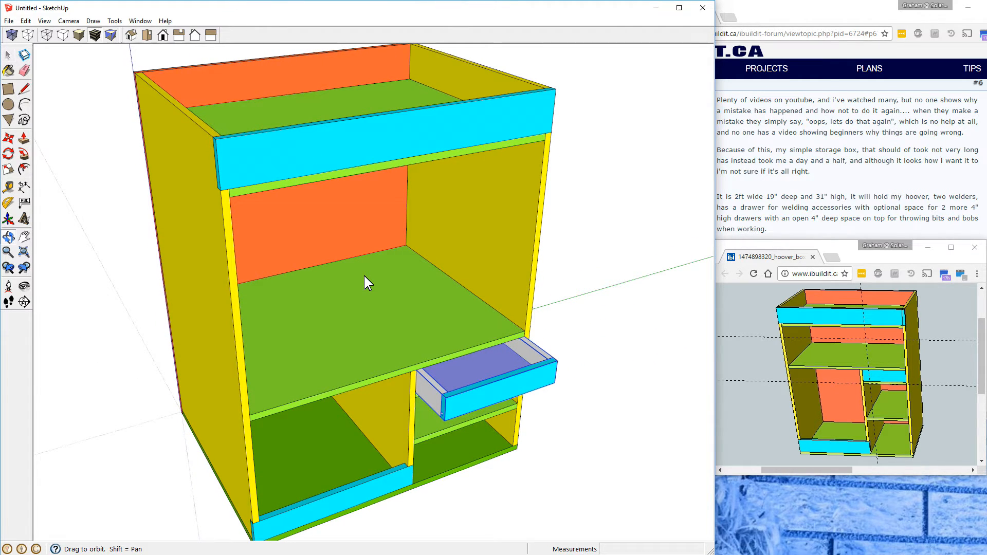
{"action": "left_click", "coordinate": [91, 171]}
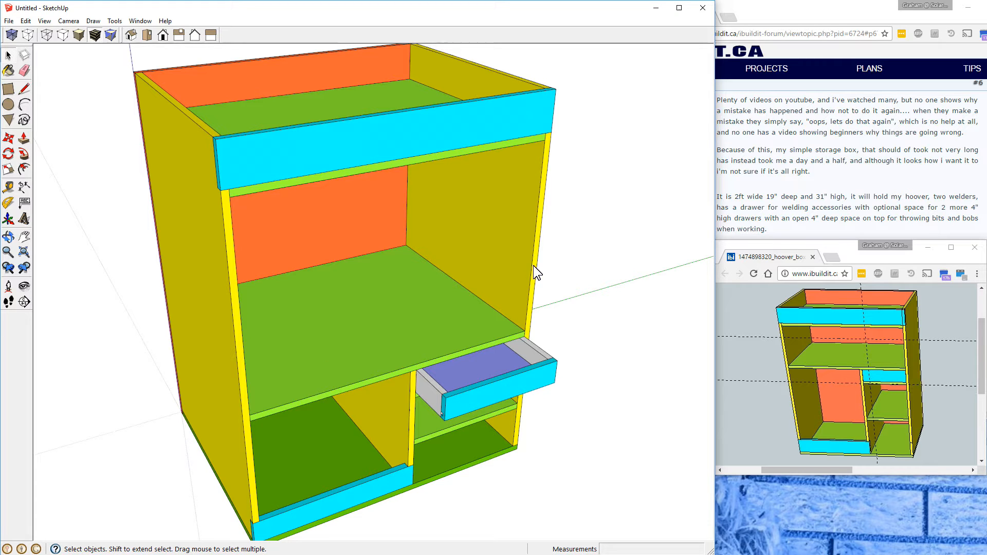
{"action": "middle_click_drag", "start_coordinate": [216, 306], "coordinate": [479, 294]}
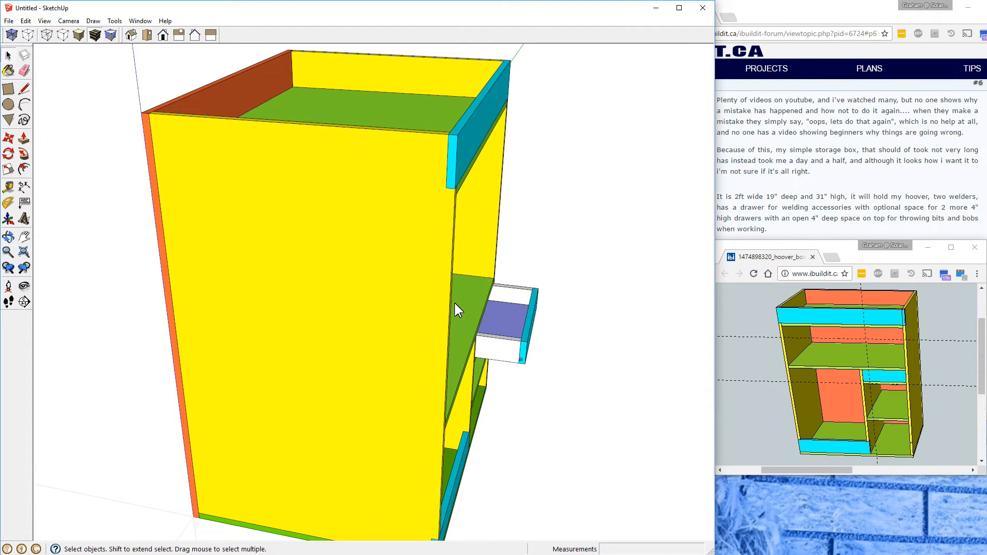
{"action": "double_click", "coordinate": [335, 175]}
{"action": "left_click", "coordinate": [335, 178]}
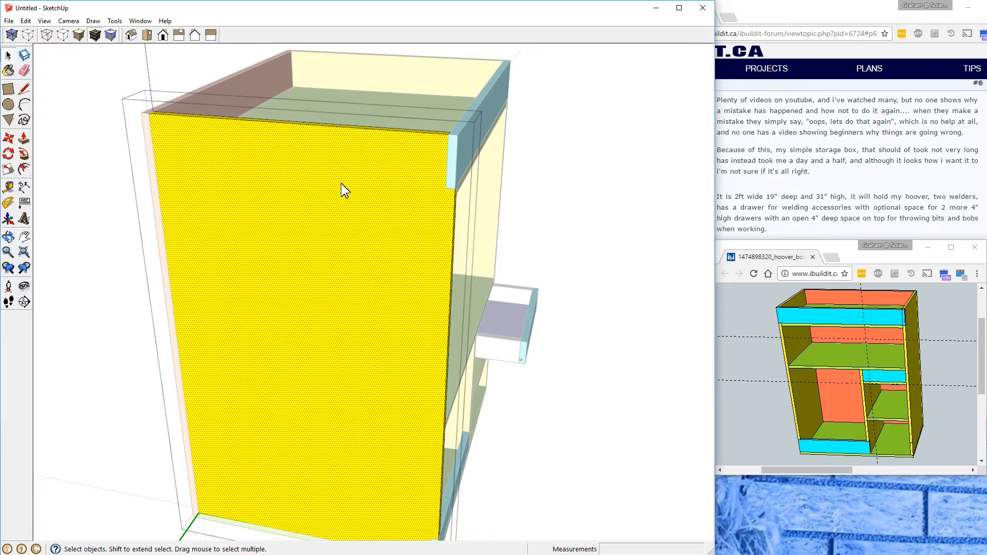
{"action": "middle_click_drag", "start_coordinate": [342, 183], "coordinate": [365, 290]}
{"action": "scroll", "coordinate": [364, 290], "scroll_direction": "up", "scroll_amount": 2}
{"action": "scroll", "coordinate": [365, 290], "scroll_direction": "up", "scroll_amount": 2}
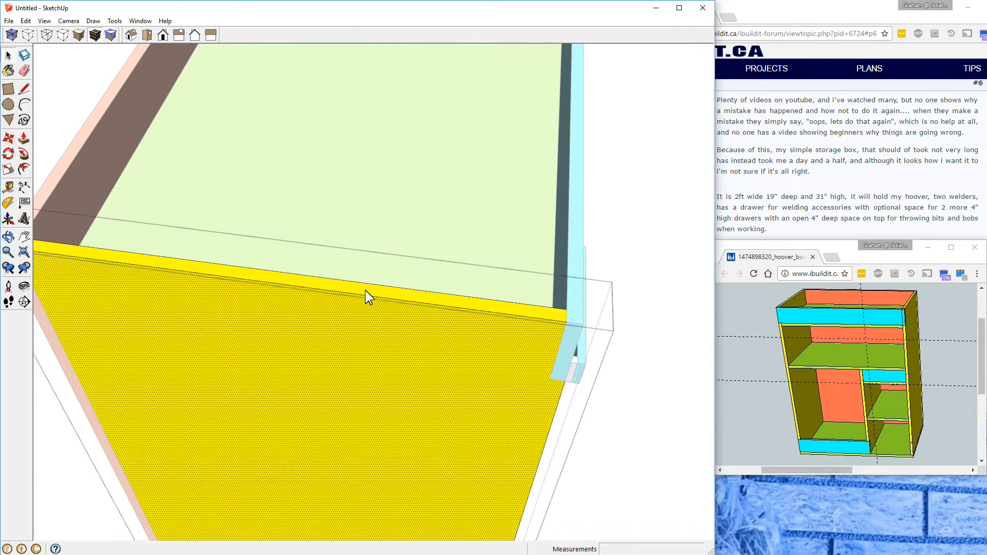
Step: Try to shorten the left side panel by pushing its top face down about 6 5/16" and undo it
{"action": "left_click", "coordinate": [398, 292]}
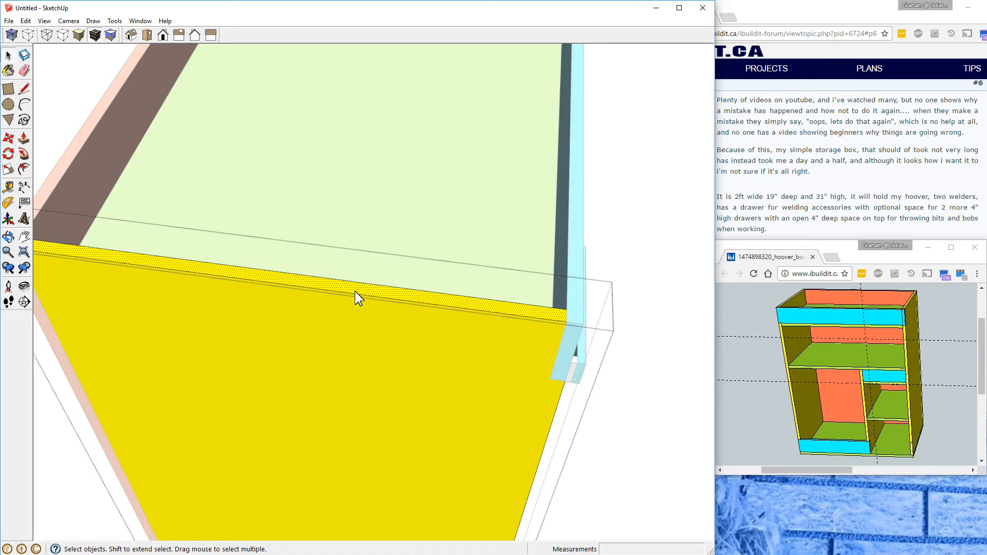
{"action": "left_click", "coordinate": [23, 142]}
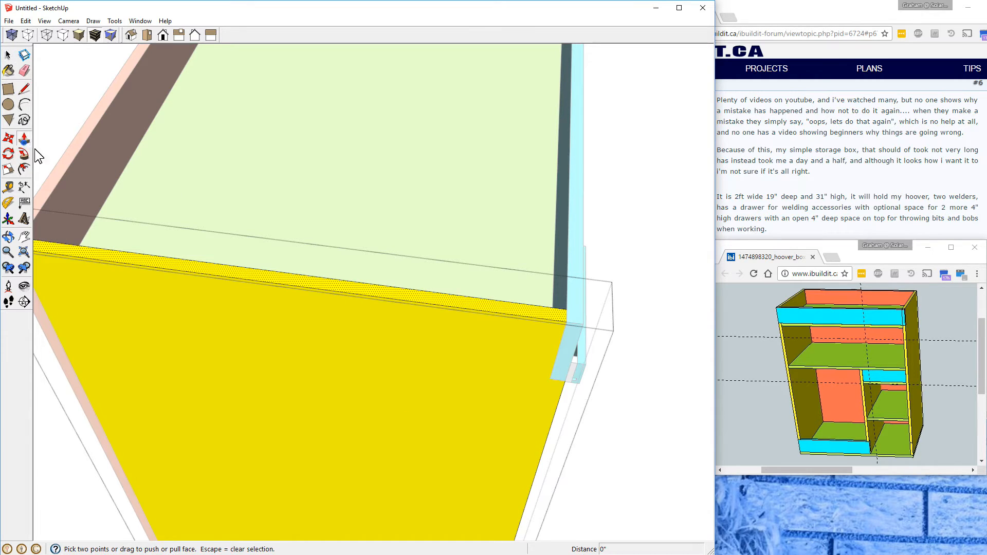
{"action": "left_click_drag", "start_coordinate": [315, 281], "coordinate": [311, 395]}
{"action": "left_click", "coordinate": [23, 19]}
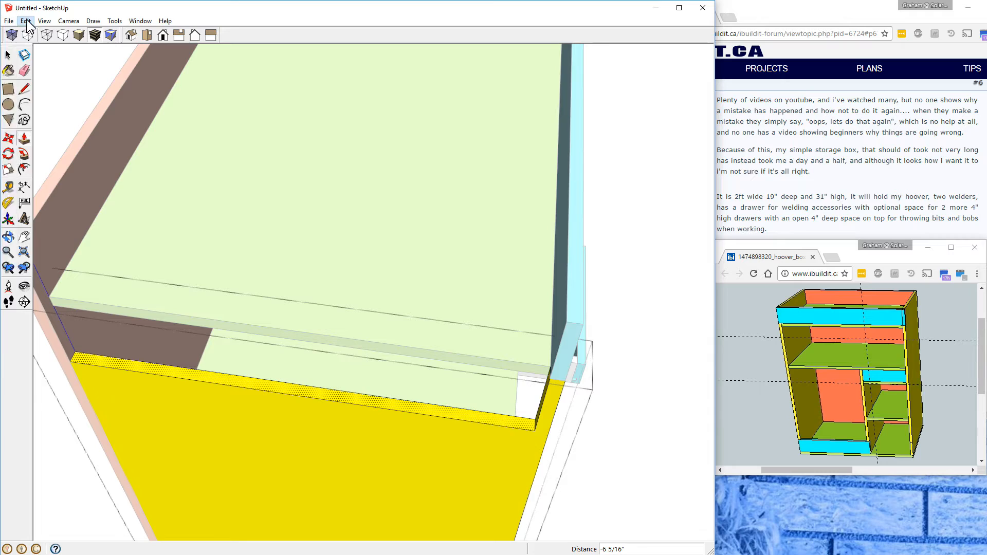
{"action": "left_click", "coordinate": [39, 32]}
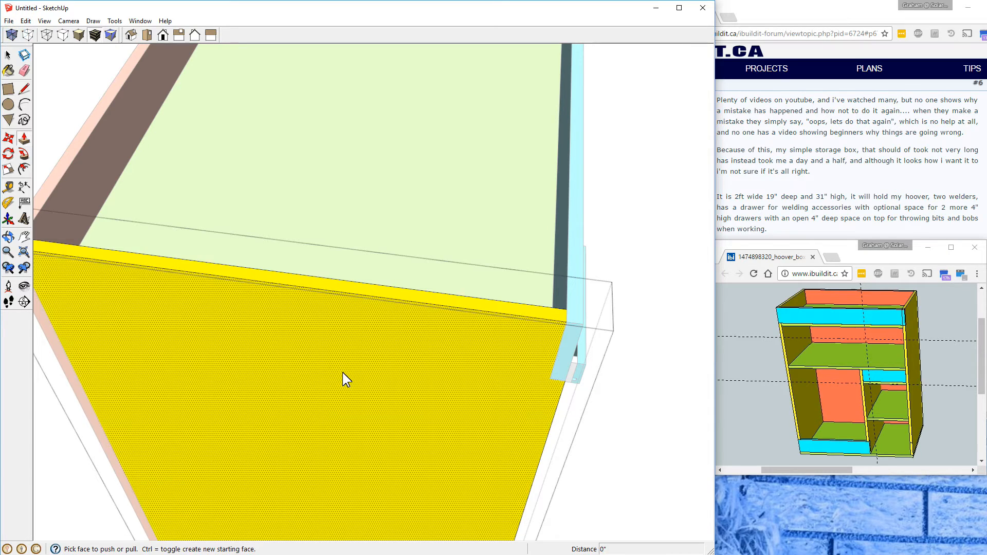
Step: Select the left side panel's whole upper end, including the front notch, and move it down 6" along the blue axis
{"action": "middle_click_drag", "start_coordinate": [343, 372], "coordinate": [380, 316]}
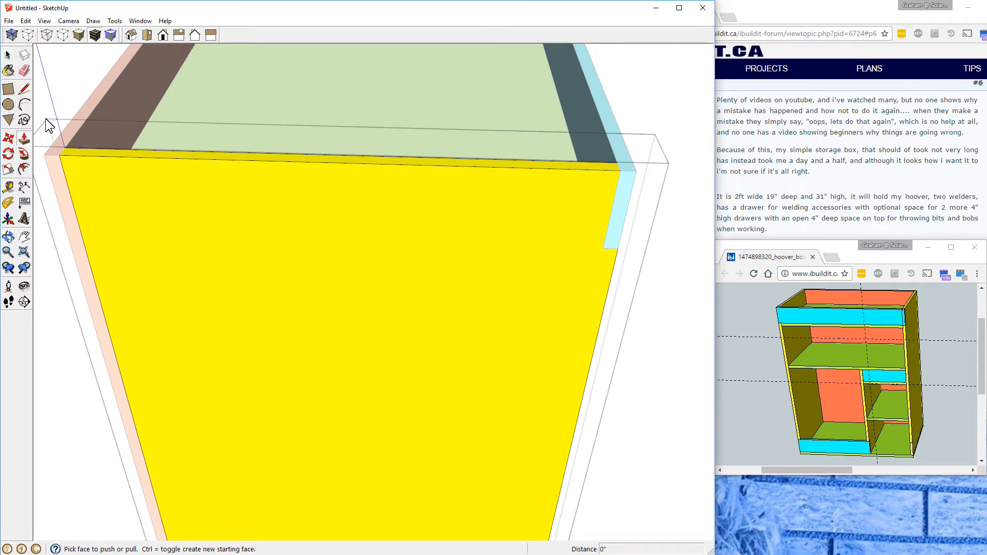
{"action": "key", "text": "space"}
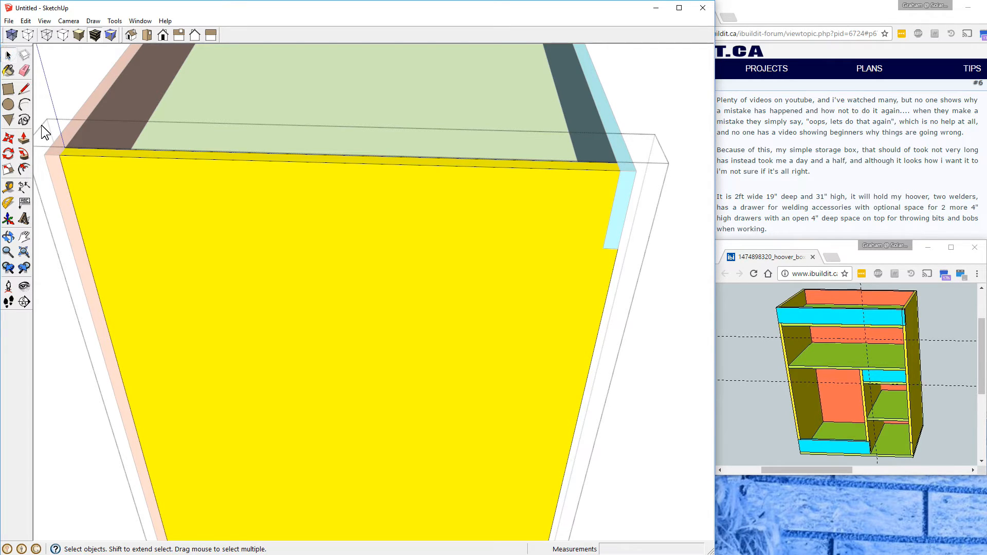
{"action": "mouse_move", "coordinate": [41, 125]}
{"action": "left_mouse_down"}
{"action": "mouse_move", "coordinate": [178, 193]}
{"action": "mouse_move", "coordinate": [663, 292]}
{"action": "left_mouse_up"}
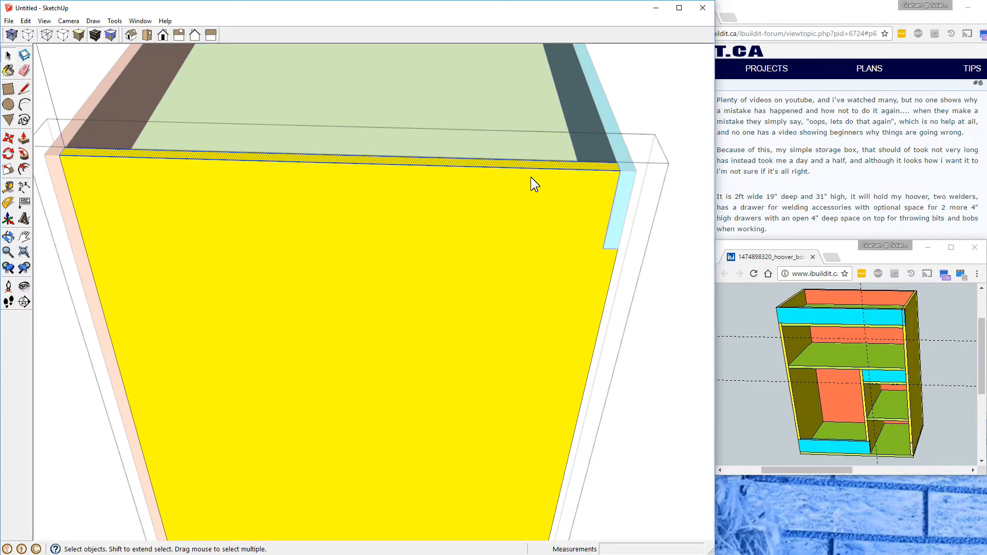
{"action": "left_click", "coordinate": [9, 139]}
{"action": "left_click", "coordinate": [60, 157]}
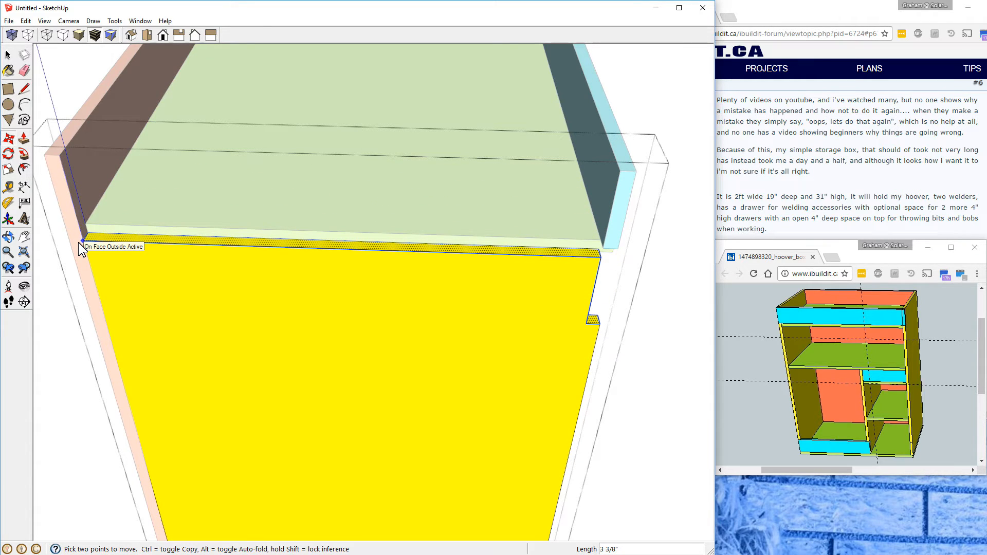
{"action": "left_click", "coordinate": [78, 242]}
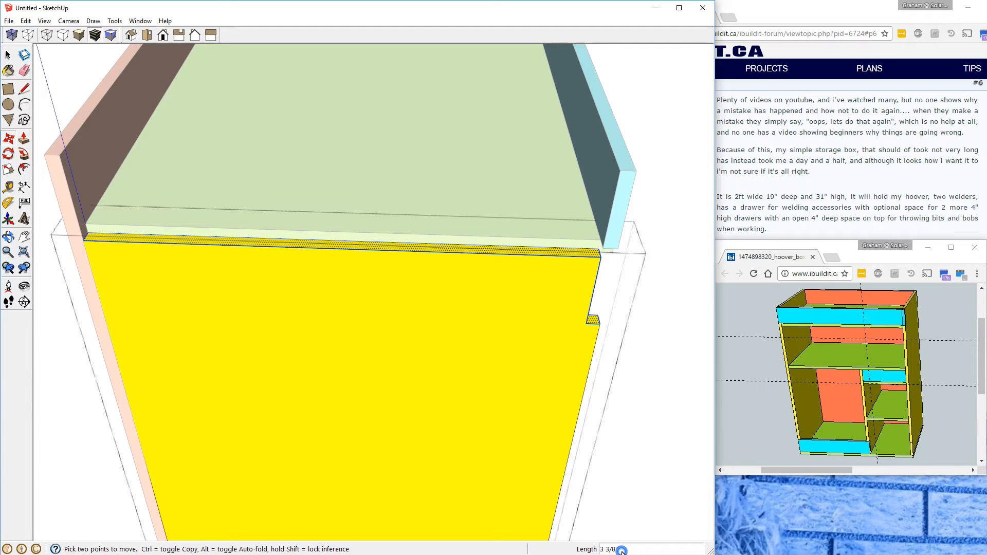
{"action": "type", "text": "6"}
{"action": "key", "text": "Return"}
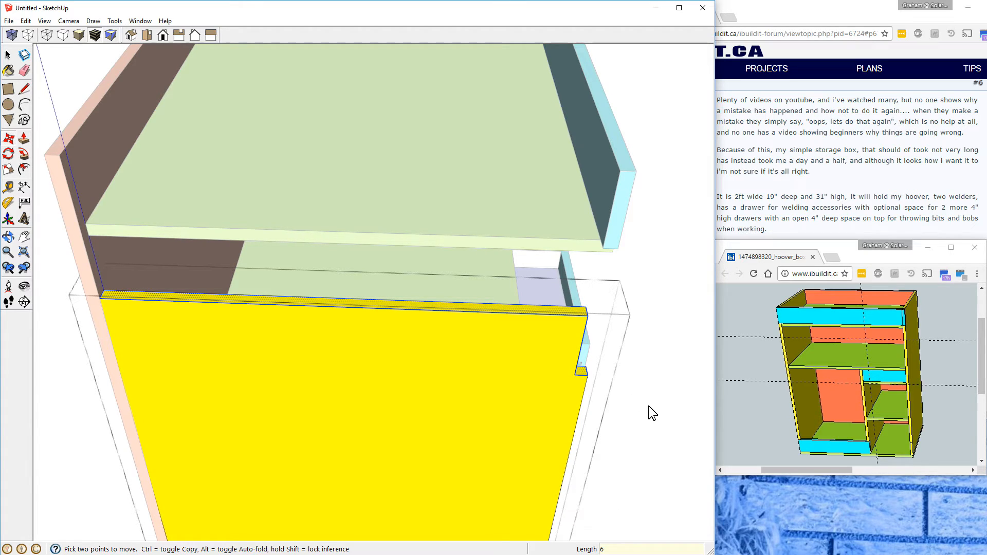
Step: Edit the cabinet's back panel, push its top face down 6" level with the lowered side panel, and finish editing
{"action": "left_click", "coordinate": [8, 55]}
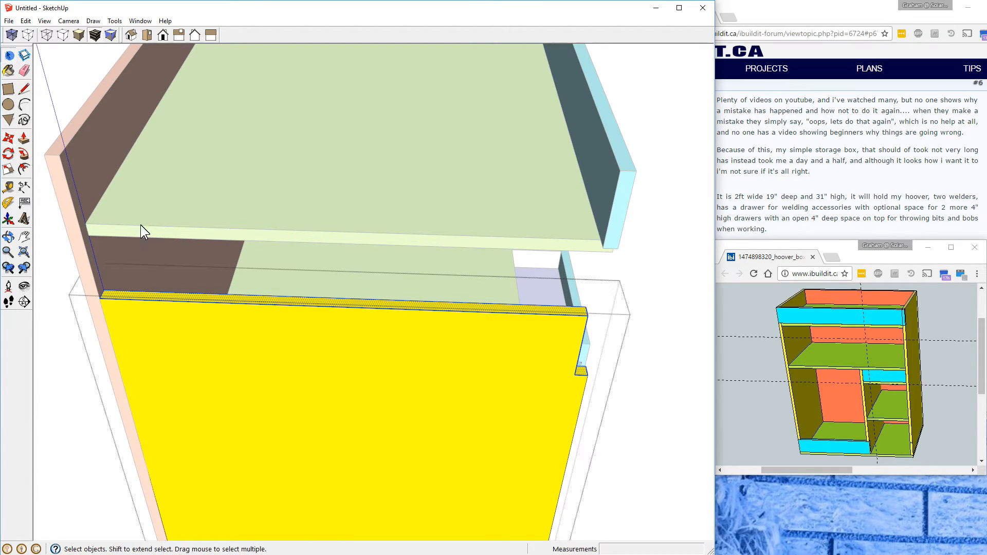
{"action": "double_click", "coordinate": [80, 119]}
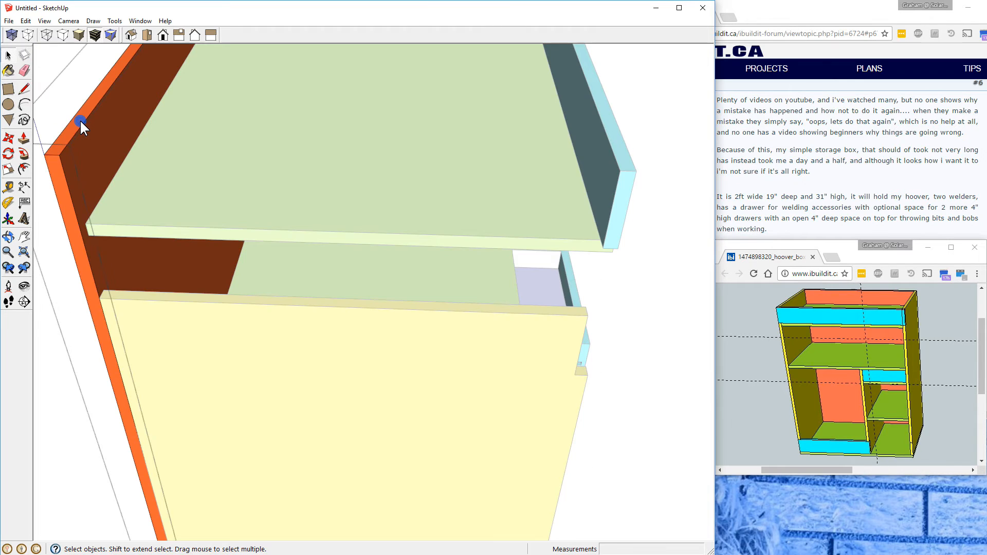
{"action": "left_click", "coordinate": [24, 139]}
{"action": "left_click_drag", "start_coordinate": [59, 155], "coordinate": [105, 303]}
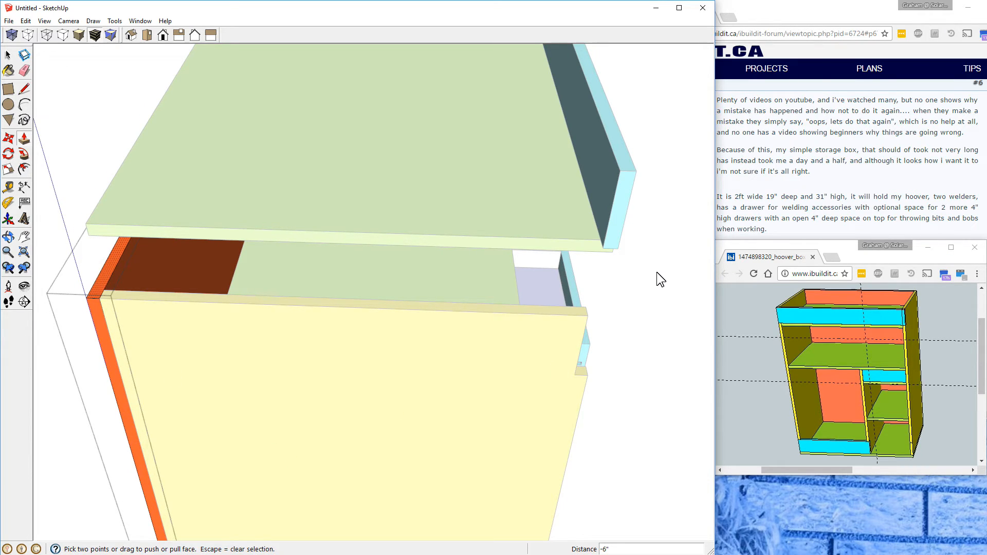
{"action": "left_click", "coordinate": [8, 55]}
{"action": "left_click", "coordinate": [432, 193]}
Step: Select the top shelf and the upper front rail together and move them down 6" along the blue axis
{"action": "left_click", "coordinate": [480, 200]}
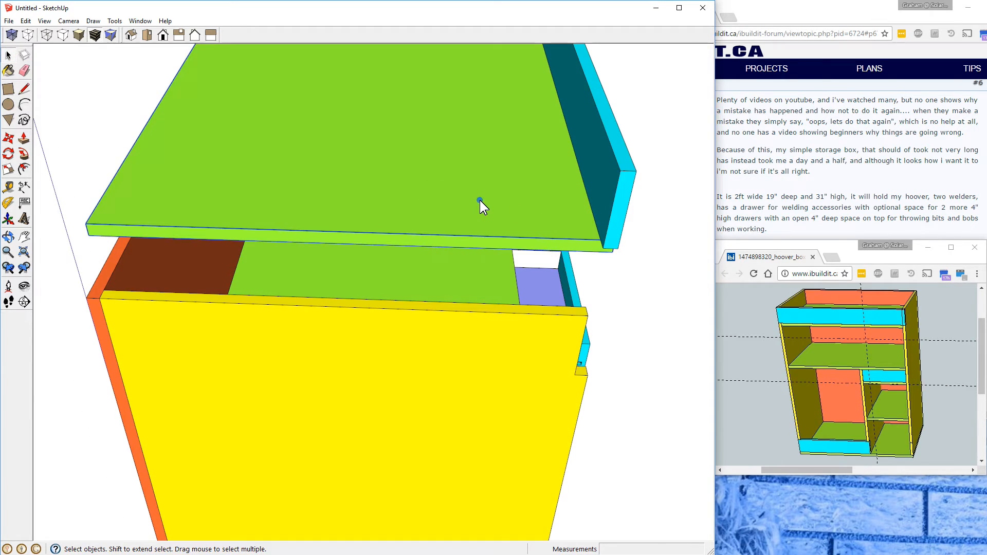
{"action": "left_click", "coordinate": [622, 208], "text": "shift"}
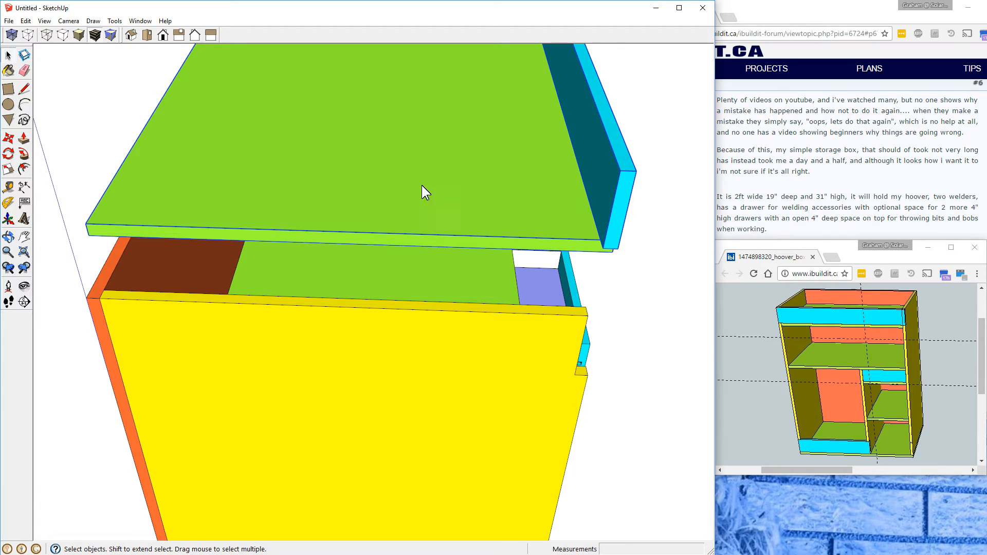
{"action": "left_click", "coordinate": [9, 137]}
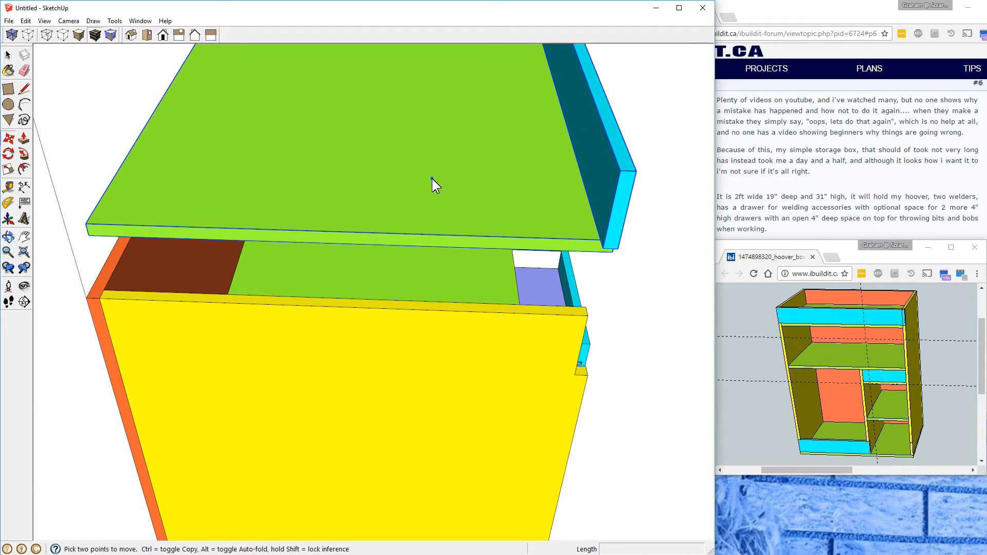
{"action": "left_click", "coordinate": [432, 178]}
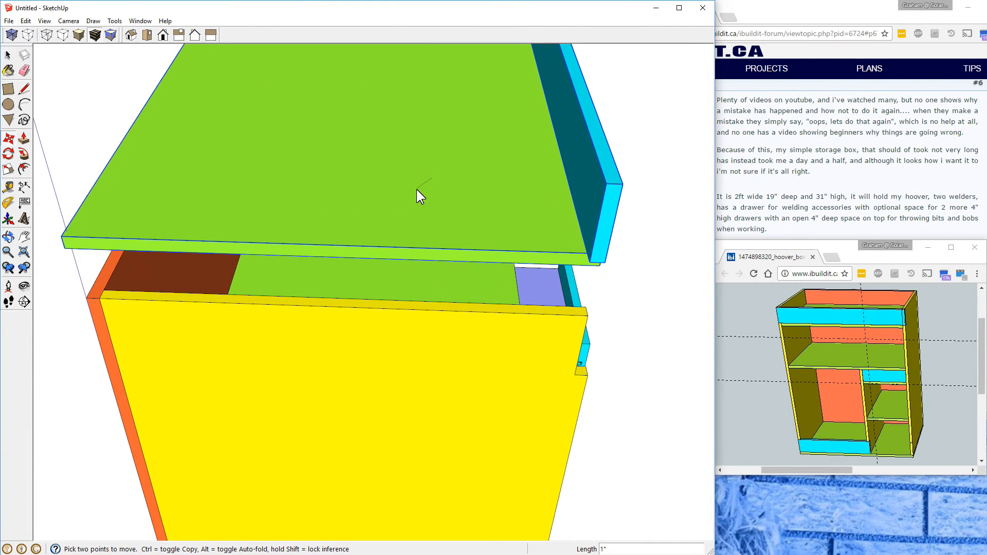
{"action": "left_click", "coordinate": [427, 227]}
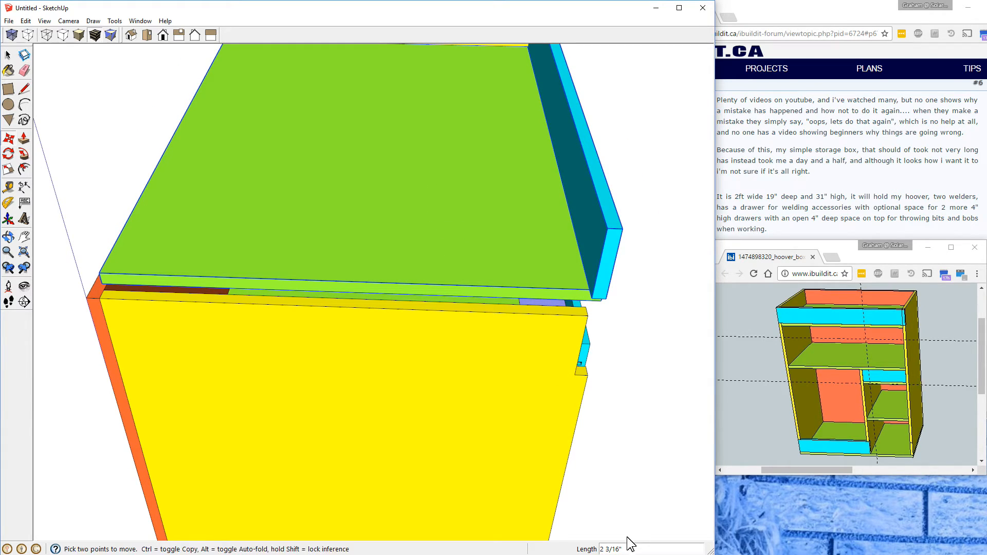
{"action": "type", "text": "6"}
{"action": "key", "text": "Return"}
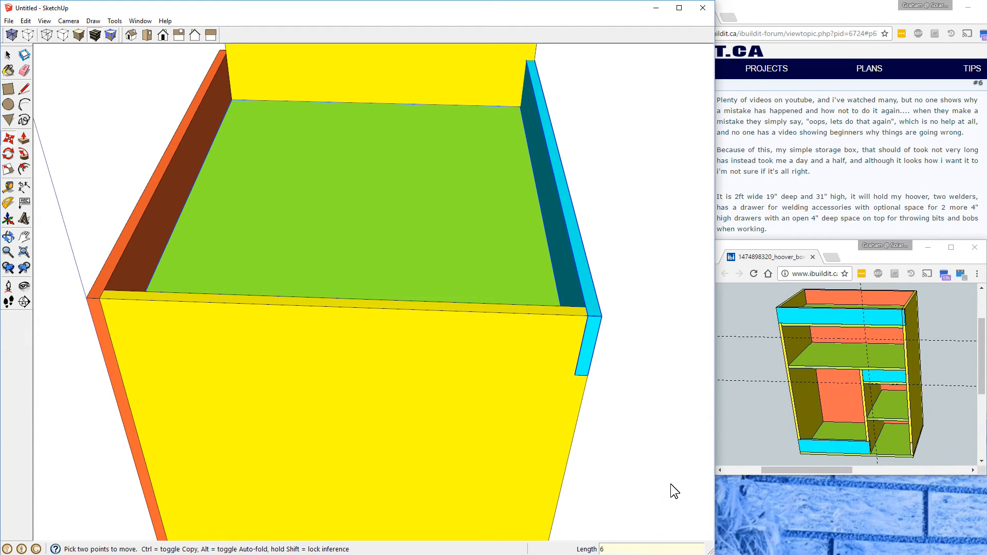
Step: Open the cabinet's right side panel, still at full height, for editing
{"action": "left_click", "coordinate": [24, 253]}
{"action": "middle_click_drag", "start_coordinate": [576, 348], "coordinate": [360, 291]}
{"action": "key", "text": "m"}
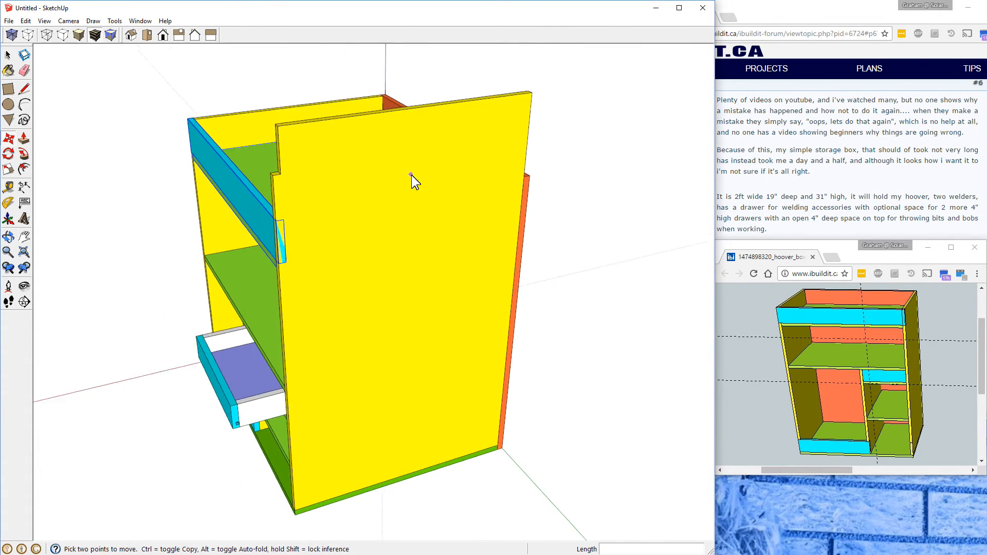
{"action": "scroll", "coordinate": [382, 163], "scroll_direction": "up", "scroll_amount": 2}
{"action": "key", "text": "space"}
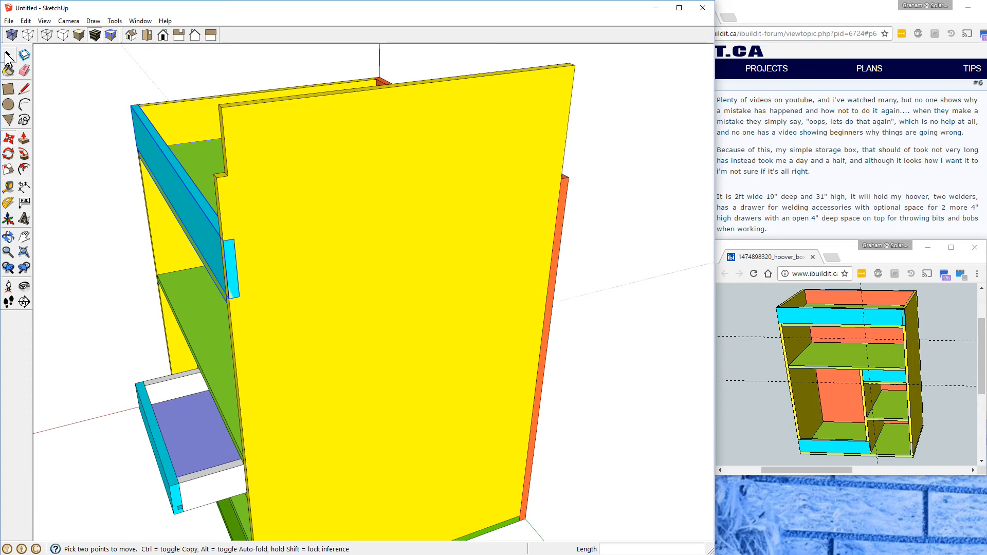
{"action": "left_click", "coordinate": [389, 173]}
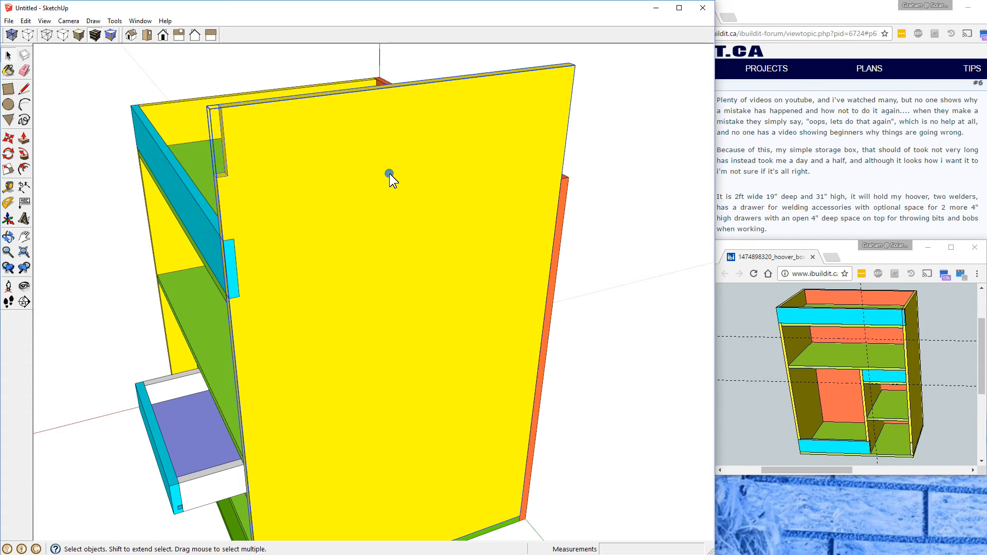
{"action": "double_click", "coordinate": [355, 155]}
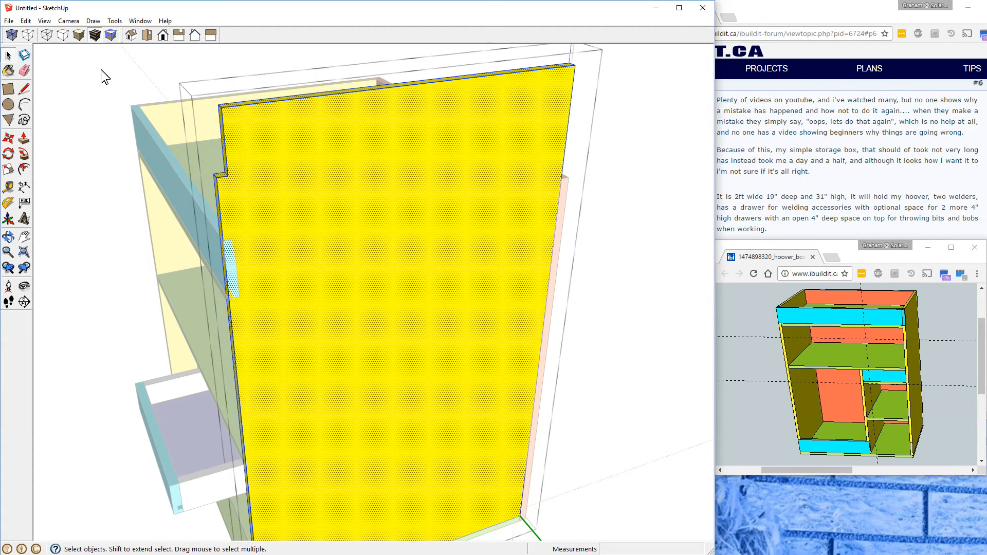
Step: Select the right side panel's upper end, including the front notch, move it down 6", and finish editing
{"action": "left_click_drag", "start_coordinate": [95, 67], "coordinate": [621, 189]}
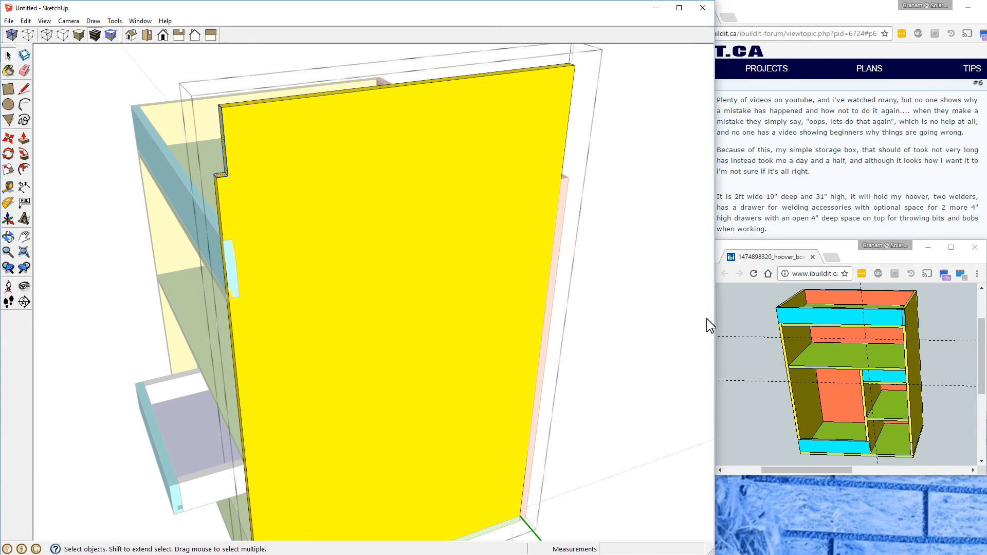
{"action": "left_click_drag", "start_coordinate": [141, 55], "coordinate": [623, 196]}
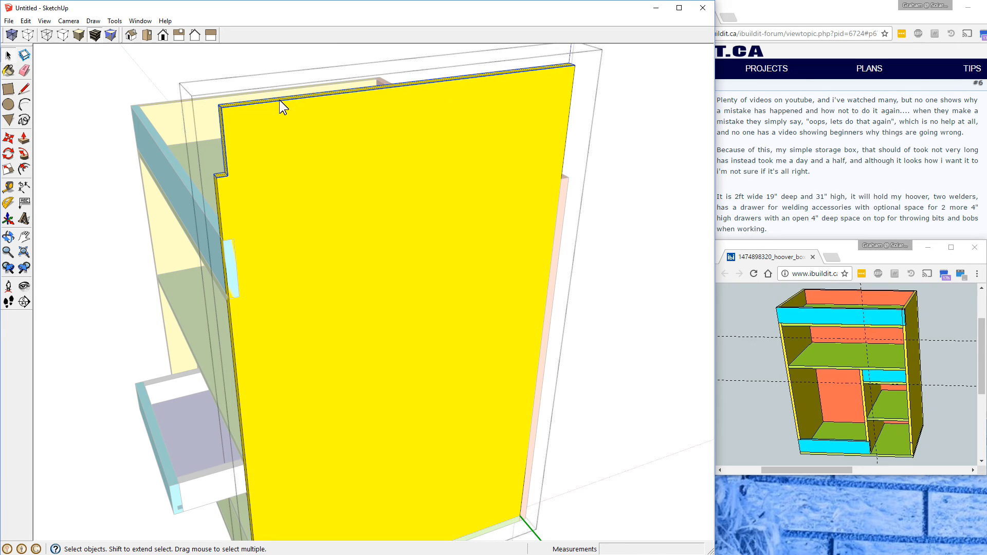
{"action": "left_click", "coordinate": [9, 142]}
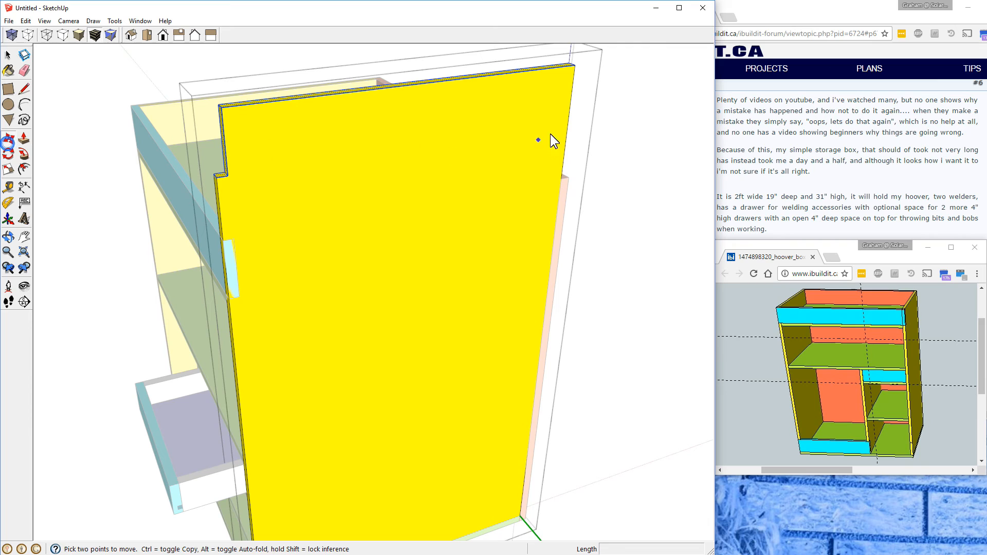
{"action": "left_click", "coordinate": [575, 68]}
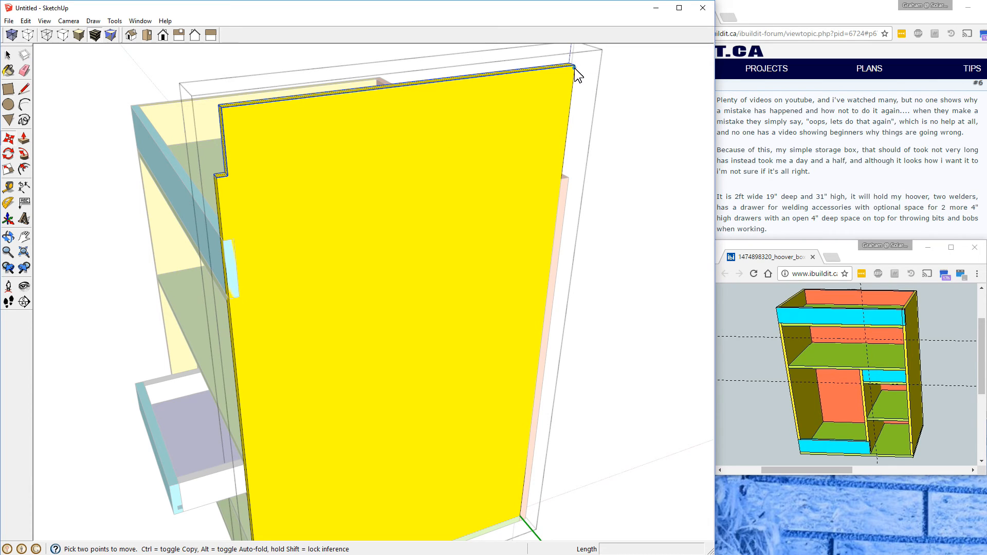
{"action": "left_click", "coordinate": [571, 118]}
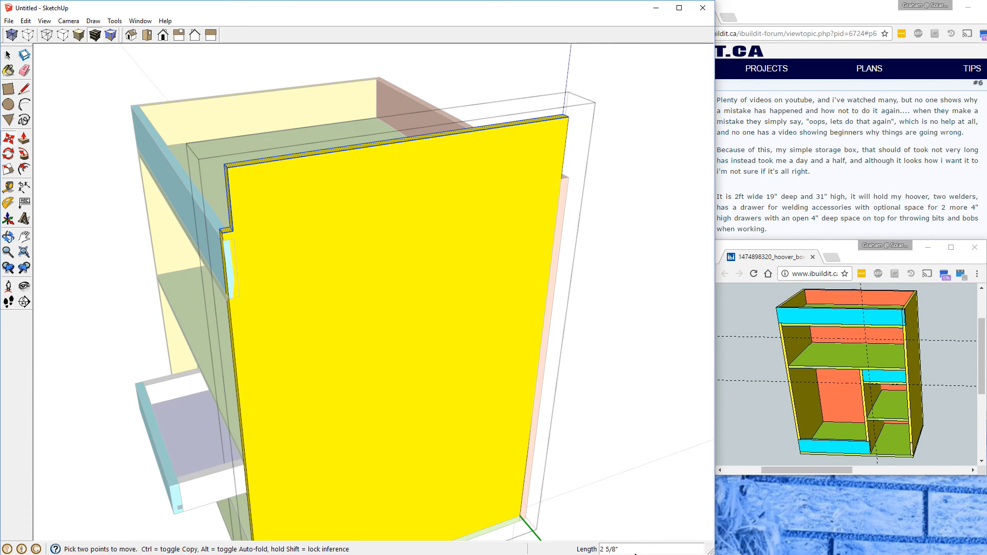
{"action": "type", "text": "6"}
{"action": "key", "text": "Return"}
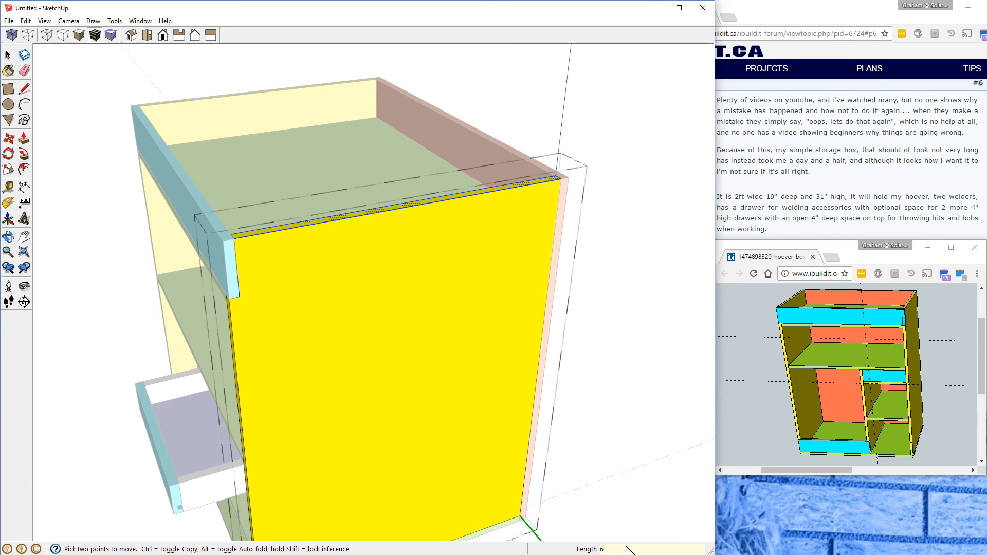
{"action": "left_click", "coordinate": [7, 57]}
{"action": "left_click", "coordinate": [7, 57]}
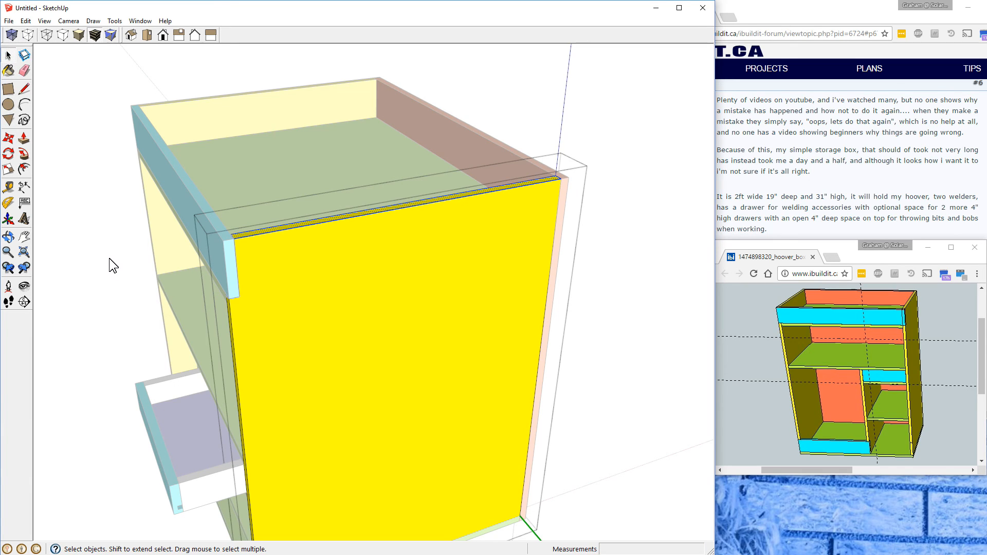
{"action": "left_click", "coordinate": [108, 258]}
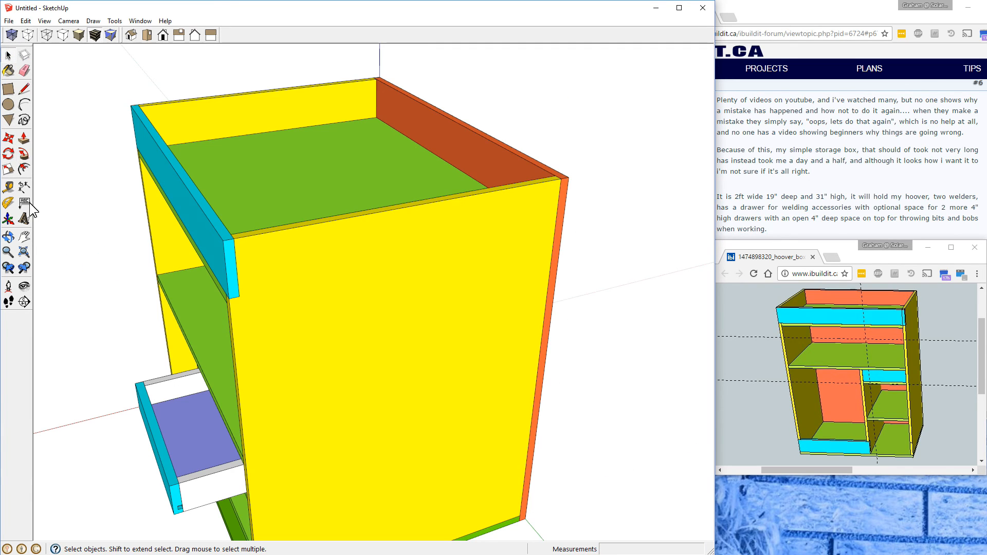
{"action": "left_click", "coordinate": [23, 252]}
{"action": "middle_click_drag", "start_coordinate": [178, 337], "coordinate": [597, 341]}
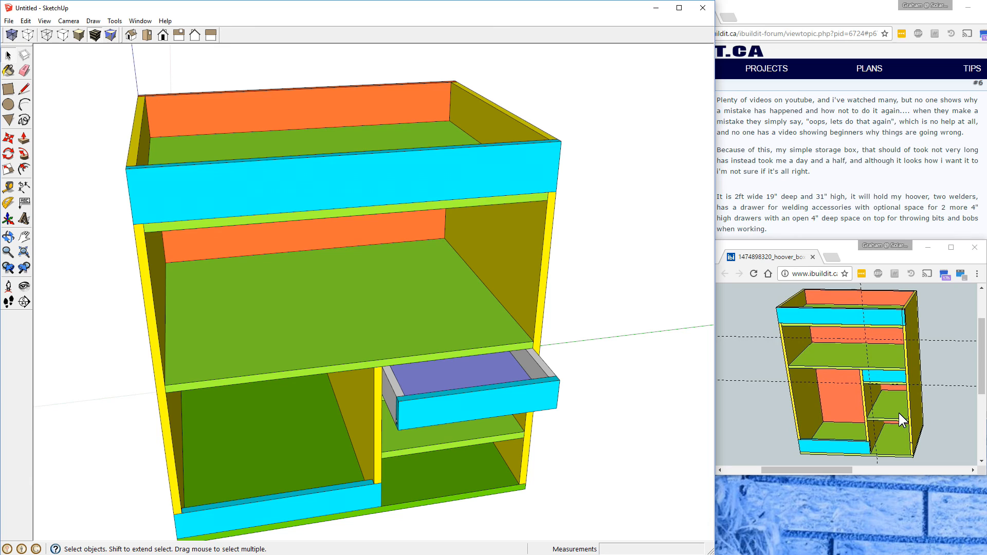
{"action": "left_click", "coordinate": [549, 554]}
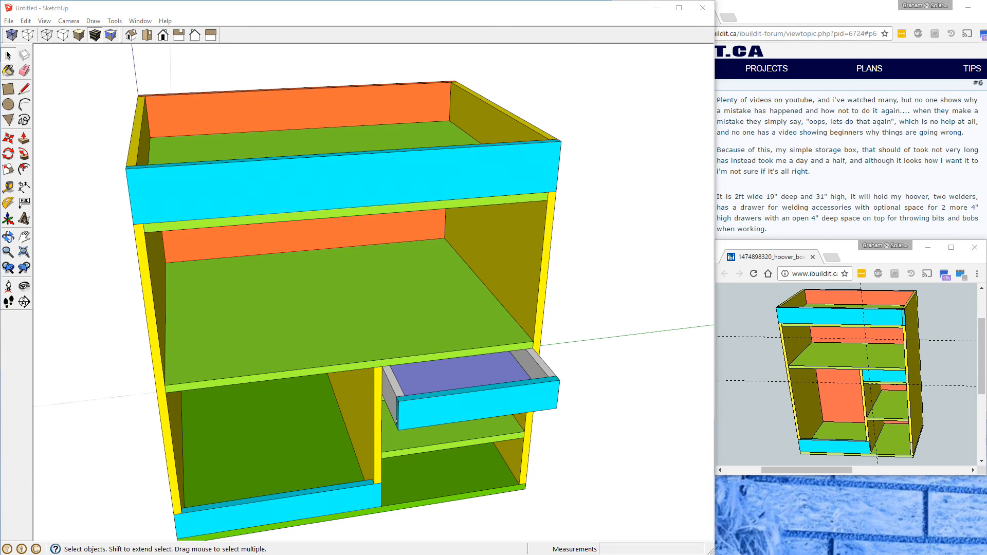